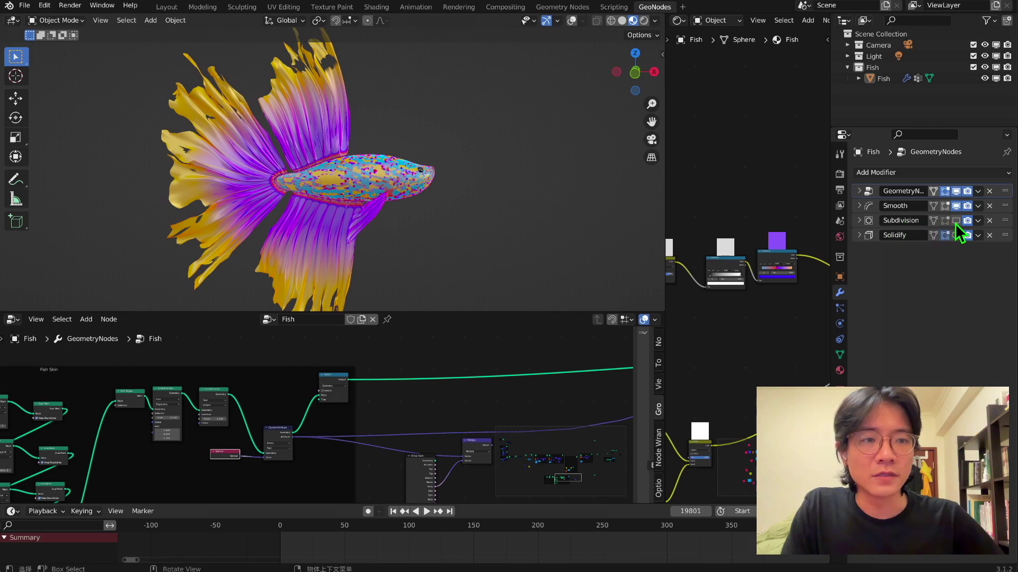
Turn off the viewport display of the fish's Smooth modifier
left_click(955, 207)
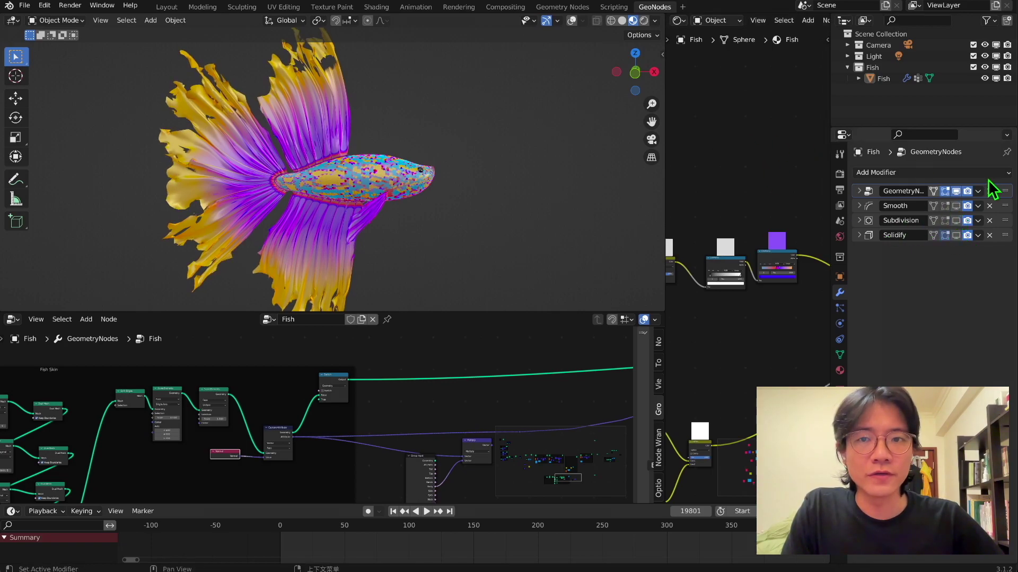
scroll(259, 477, "up", 2)
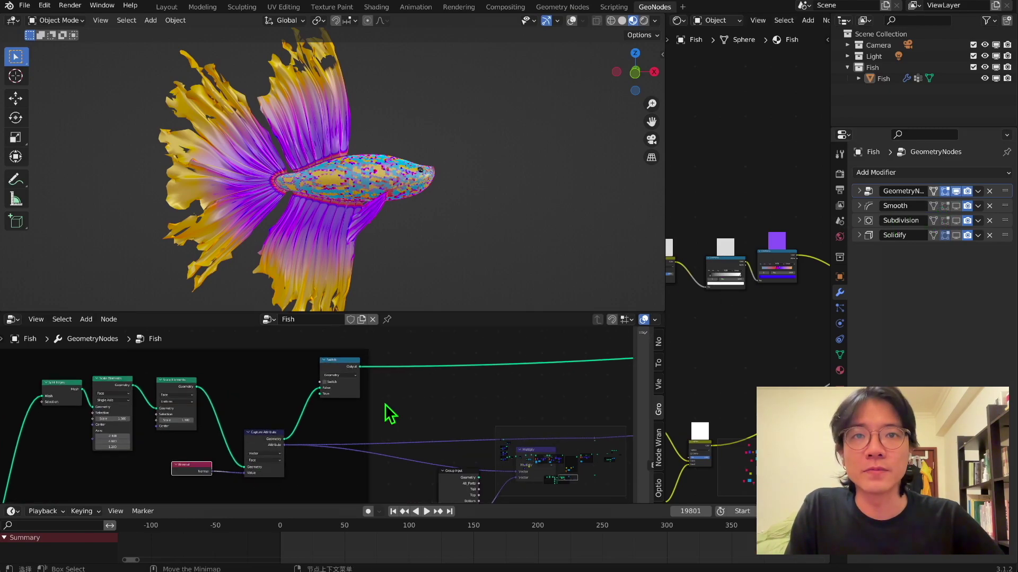
scroll(381, 406, "up", 2)
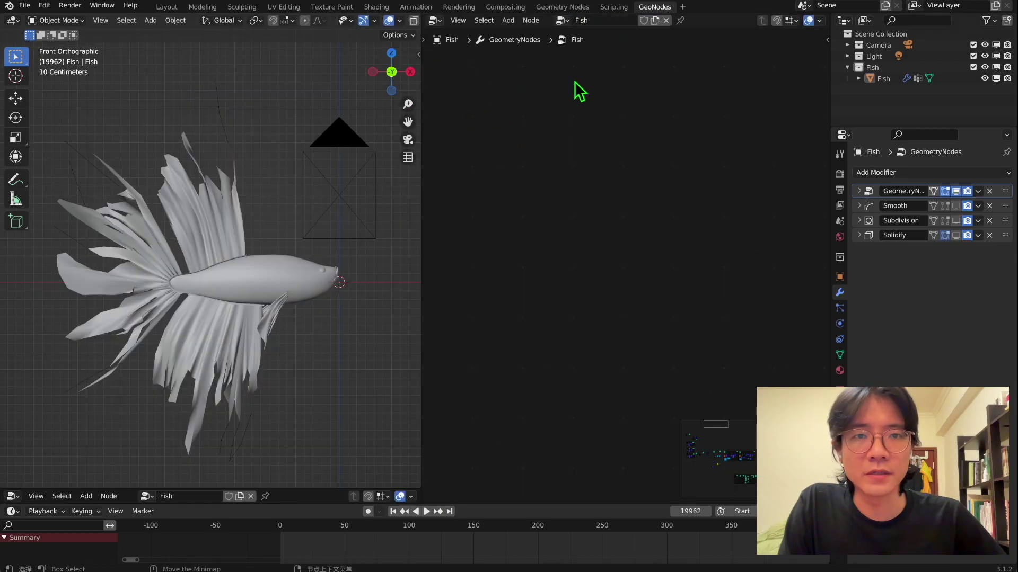
Add a second Geometry Nodes modifier to the fish directly below the existing one and name its node tree Swim
left_click(287, 291)
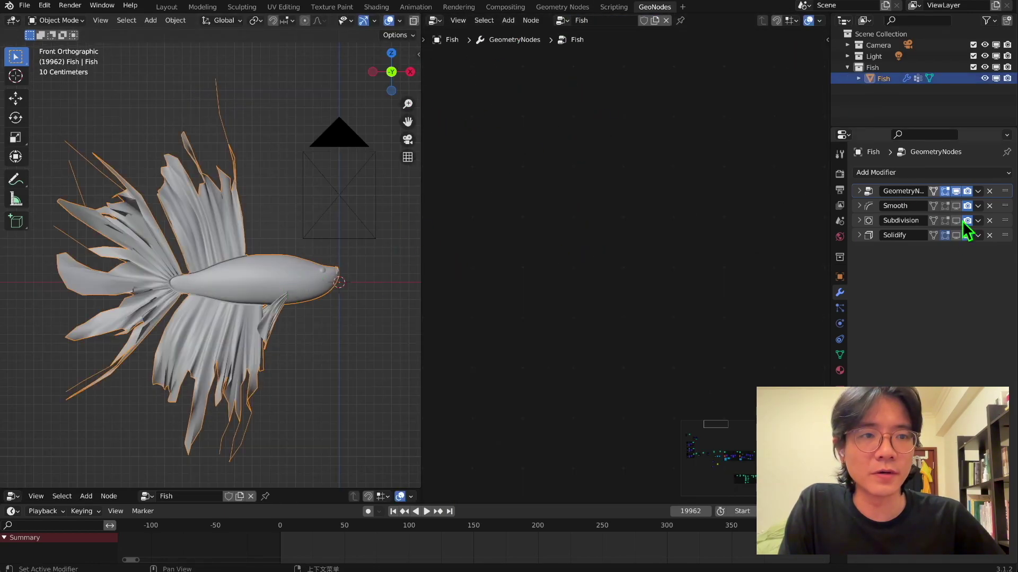
left_click(915, 173)
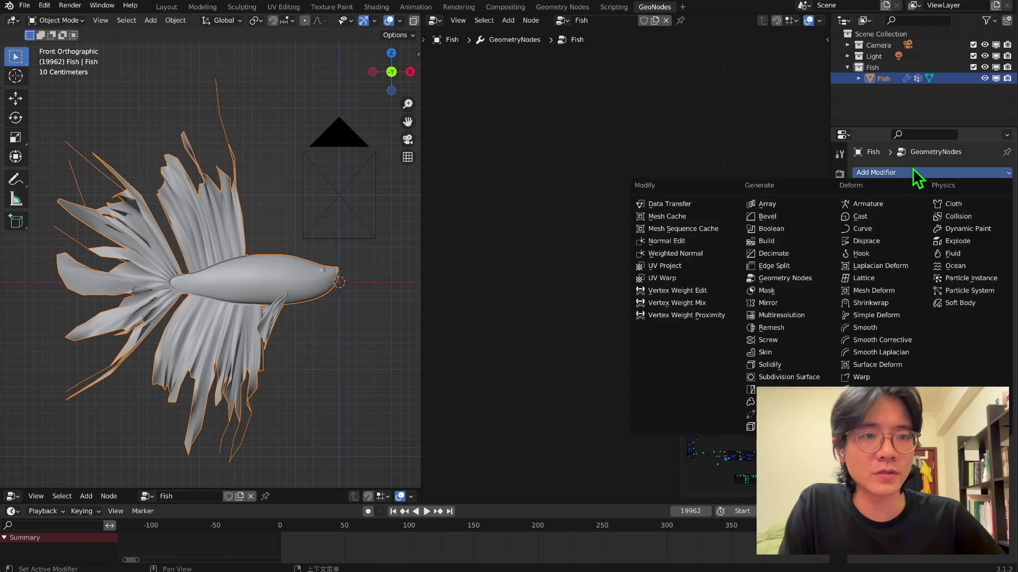
left_click(785, 279)
left_click_drag(1004, 250, 993, 205)
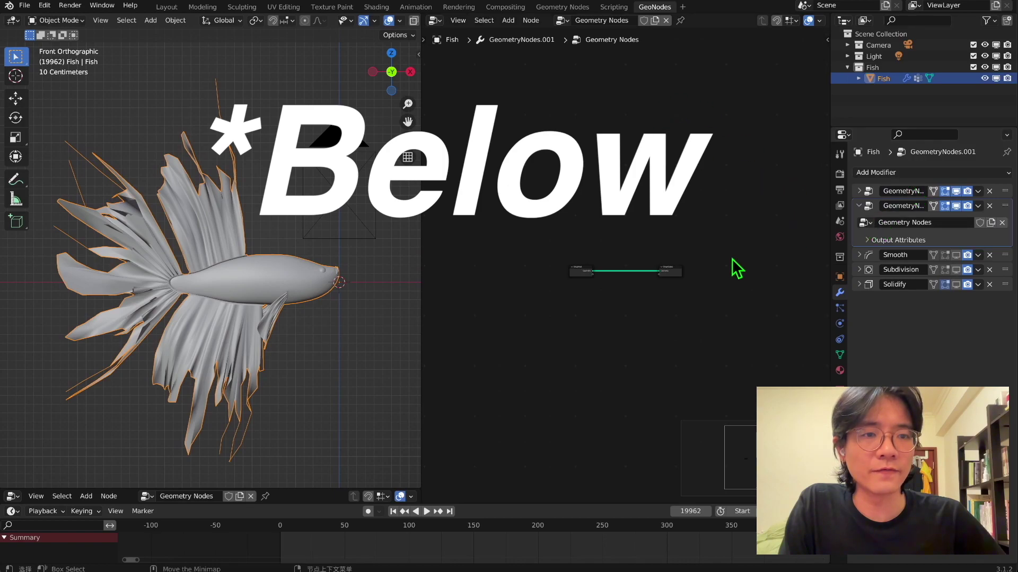
double_click(945, 222)
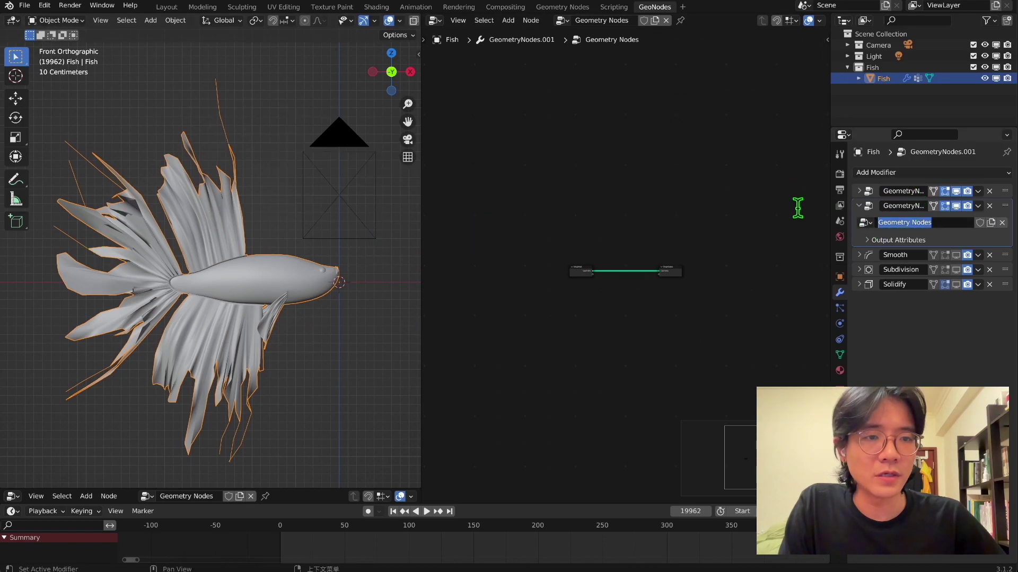
type("Swim")
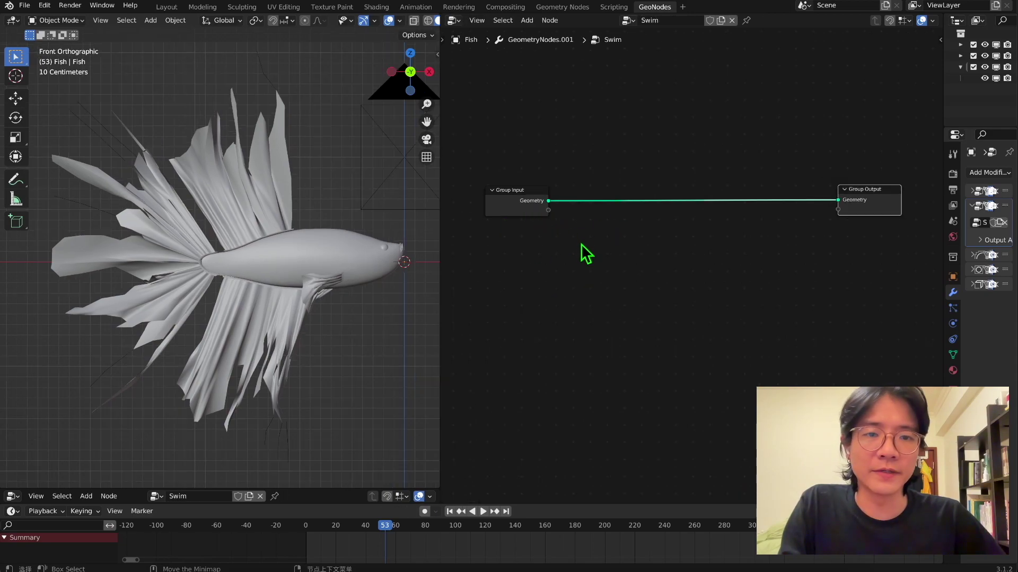
Insert a Set Position node between Group Input and Group Output and try out an X offset of about 0.8 m
middle_click_drag(581, 243, 593, 237)
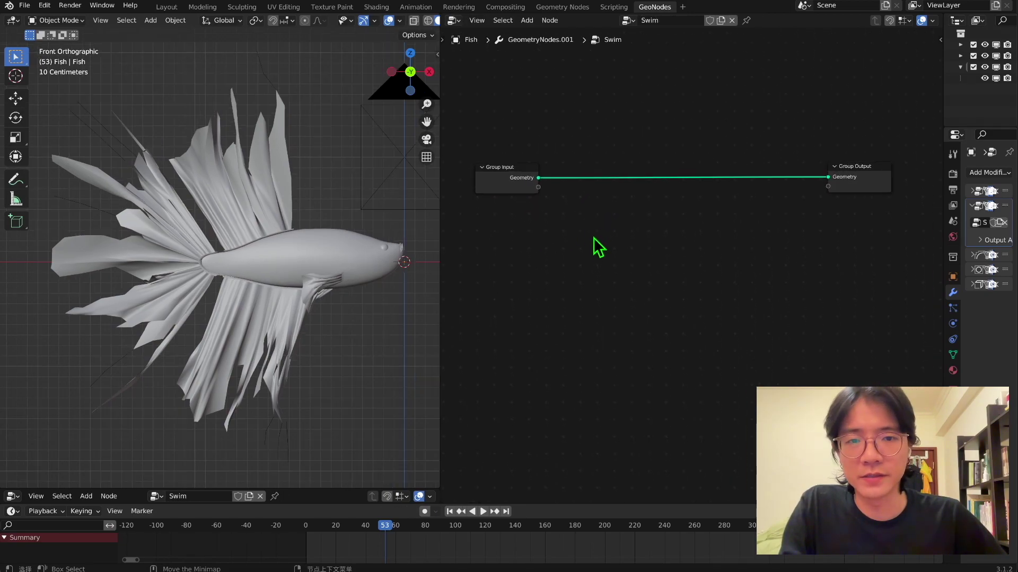
key("shift+a")
left_click(593, 237)
type("s")
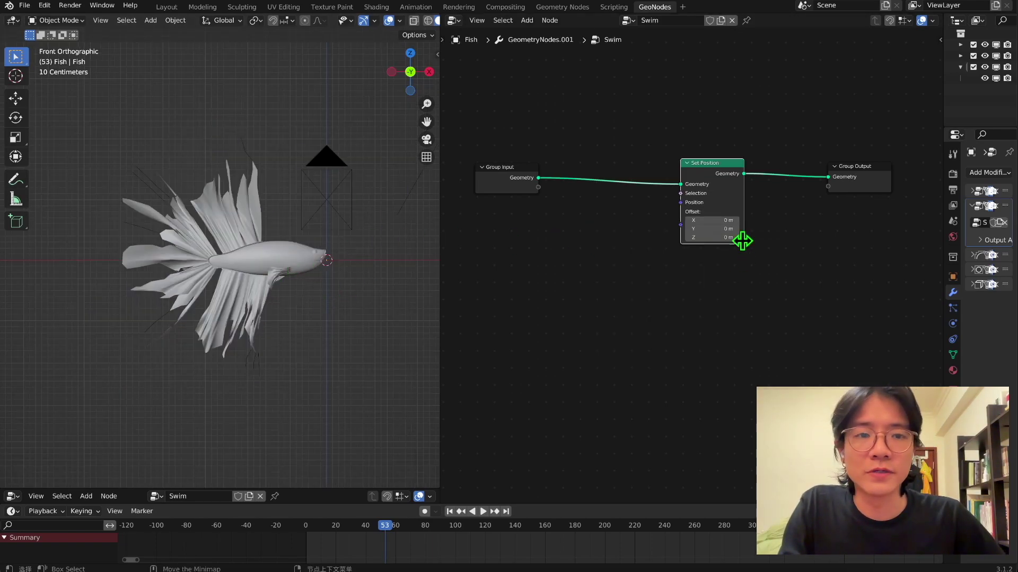
left_click_drag(717, 221, 739, 220)
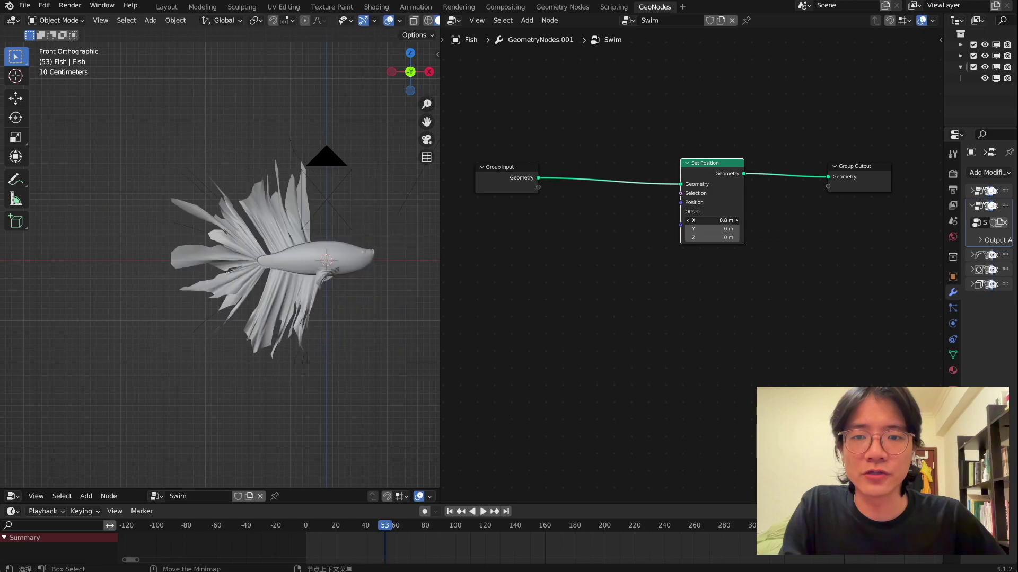
Add a Noise Texture node below the Group Input and set its dimensions to 1D
key("shift+a")
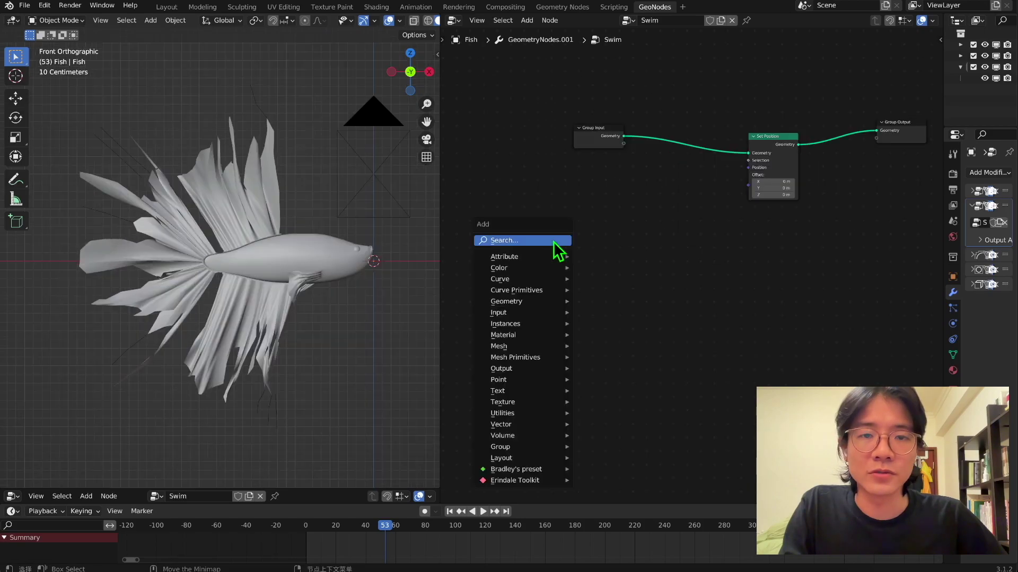
left_click(553, 238)
type("noise")
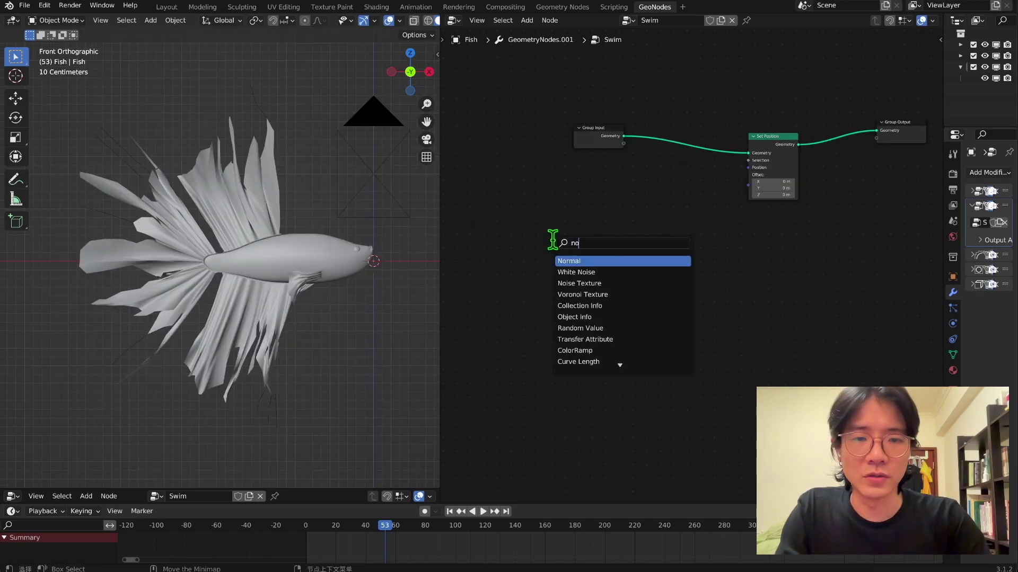
key("Return")
scroll(631, 258, "up", 2)
left_click(549, 242)
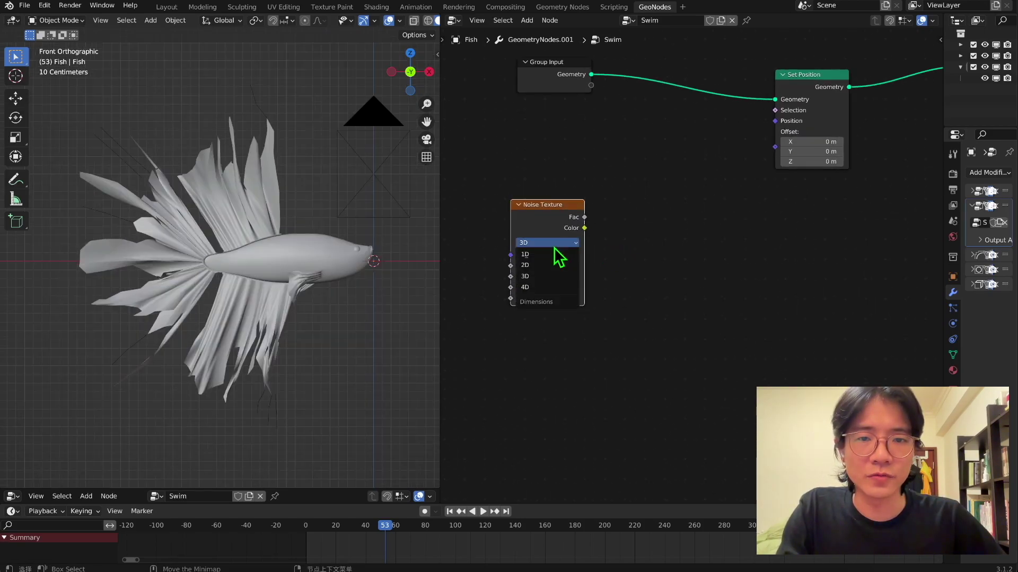
left_click(552, 262)
Connect the noise's Color output to Set Position's Offset and try out different W values
scroll(620, 266, "down", 2)
left_click_drag(620, 259, 771, 195)
middle_click_drag(339, 212, 226, 211)
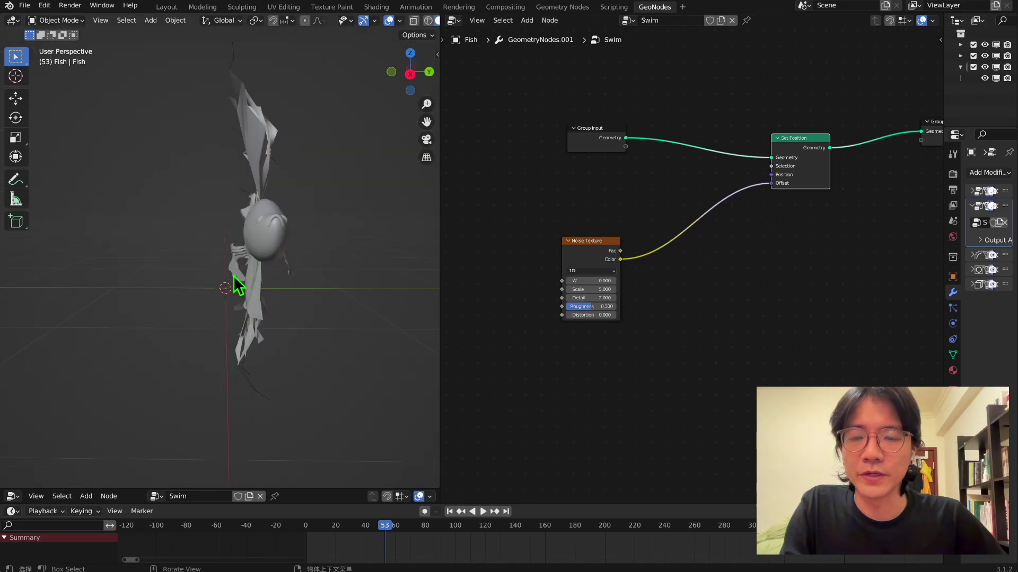
middle_click_drag(572, 279, 594, 187)
left_click_drag(594, 187, 631, 188)
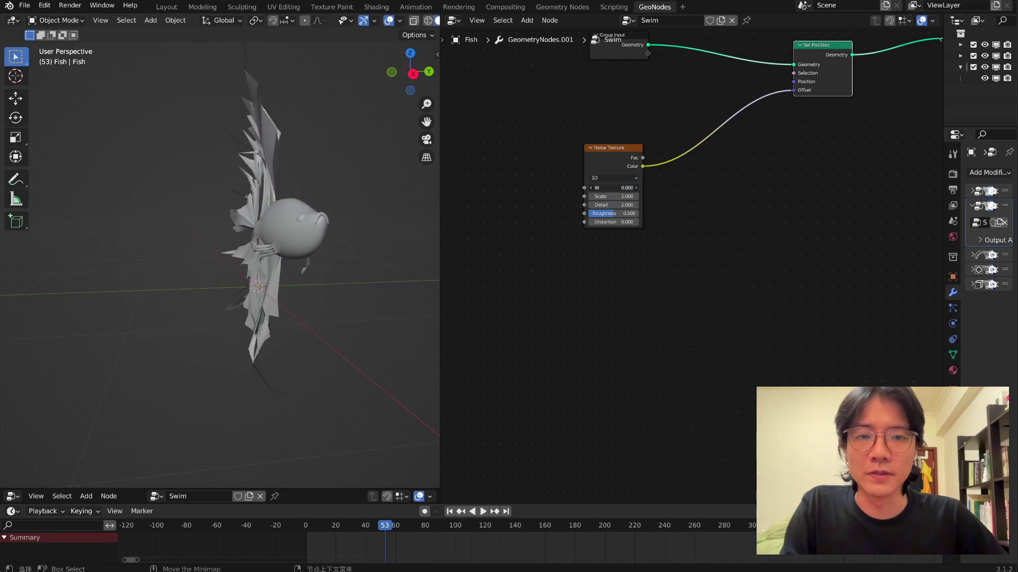
left_click_drag(609, 187, 628, 188)
scroll(575, 204, "down", 2)
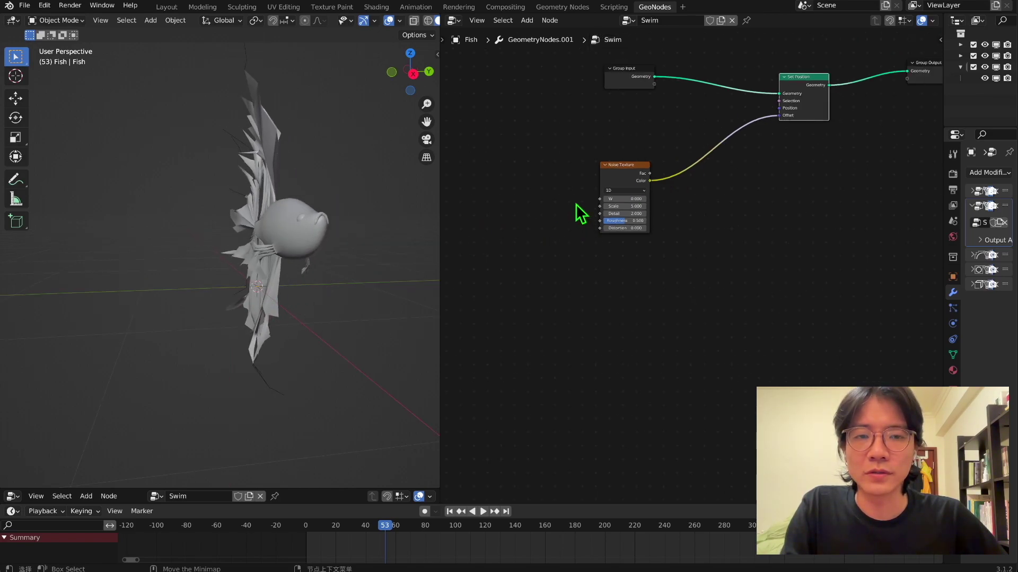
Insert a Vector Math node on the link between the Noise Texture and the Set Position node
middle_click_drag(575, 203, 552, 228)
key("shift+a")
type("s")
type("math")
left_click(616, 200)
left_click(696, 197)
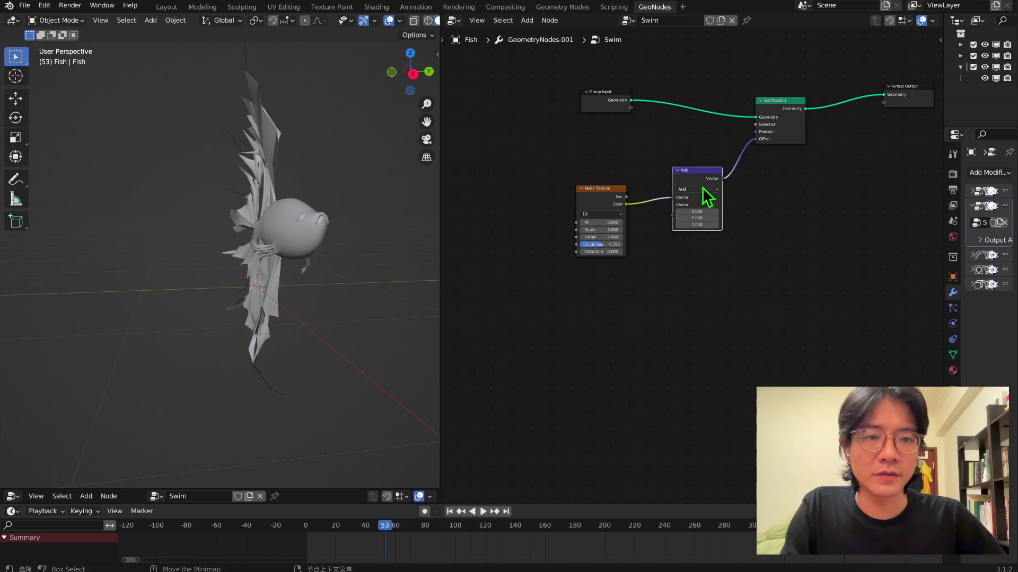
Switch the Vector Math node's operation to Scale and set its scale factor to 10
left_click(702, 189)
left_click(694, 300)
left_click(700, 205)
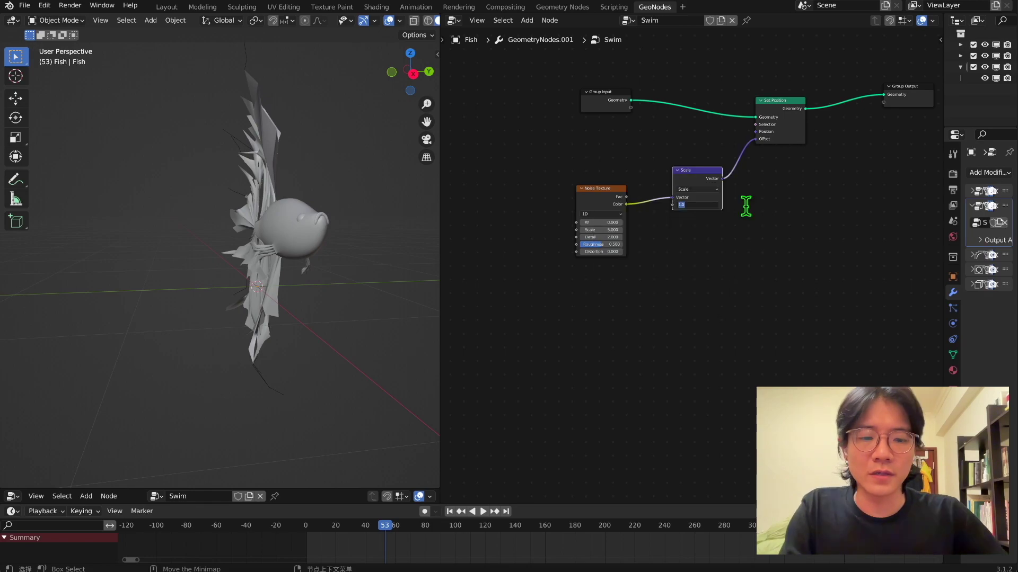
type("10")
key("Return")
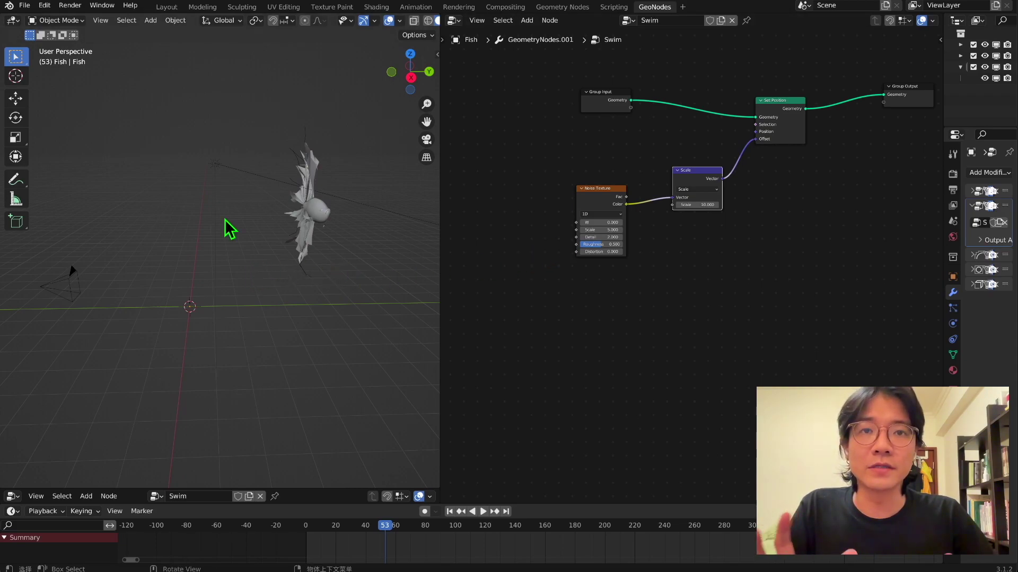
Raise the noise's W value to 75 while checking the fish's movement in the right orthographic view
left_click_drag(601, 222, 648, 223)
left_click(411, 80)
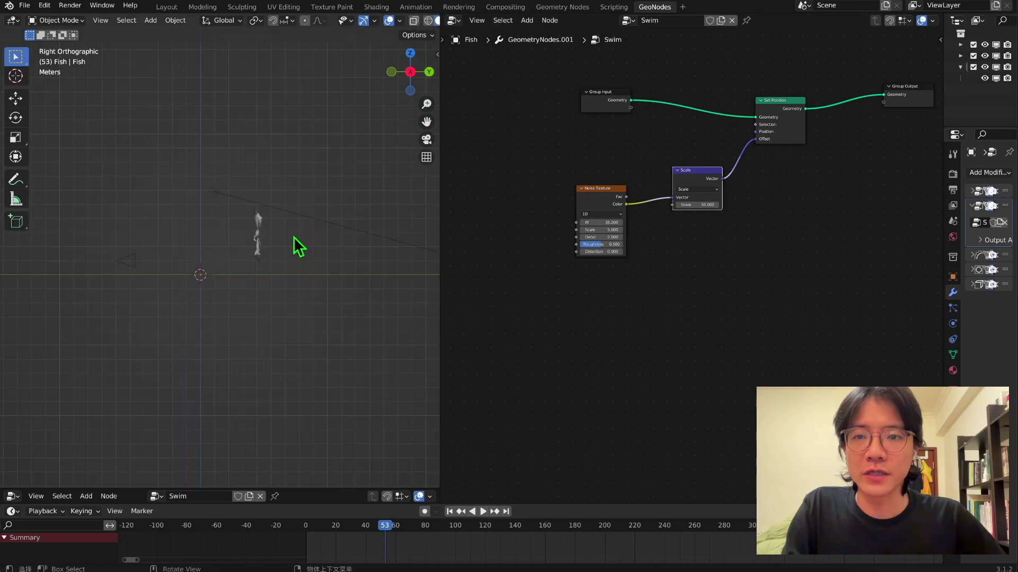
scroll(295, 245, "up", 7)
middle_click_drag(244, 278, 214, 295, "shift")
left_click_drag(577, 202, 610, 221)
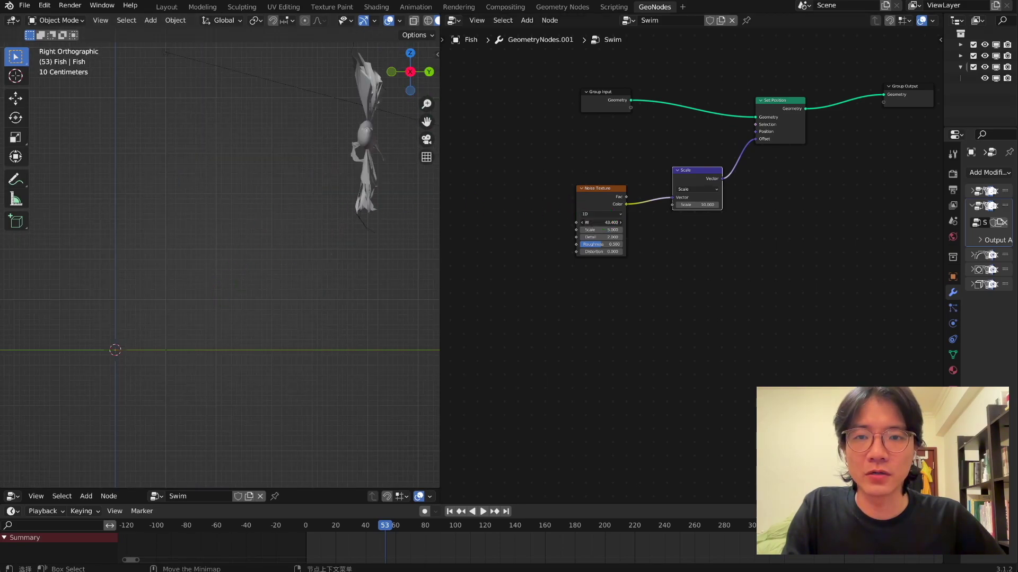
scroll(144, 269, "down", 3)
scroll(203, 354, "up", 3)
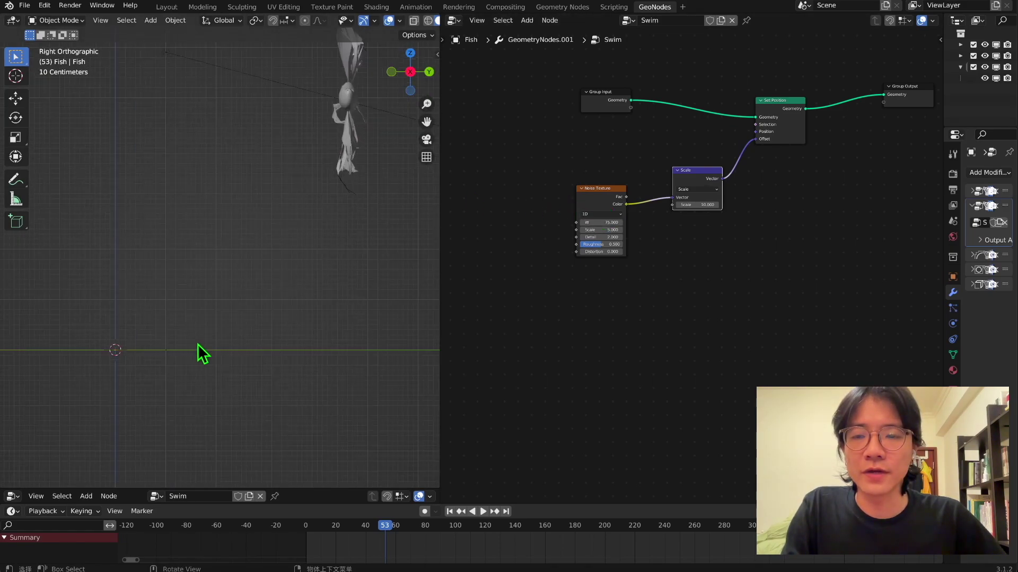
Move the Noise Texture node farther from the Scale node and widen the 3D viewport
left_click_drag(607, 202, 571, 192)
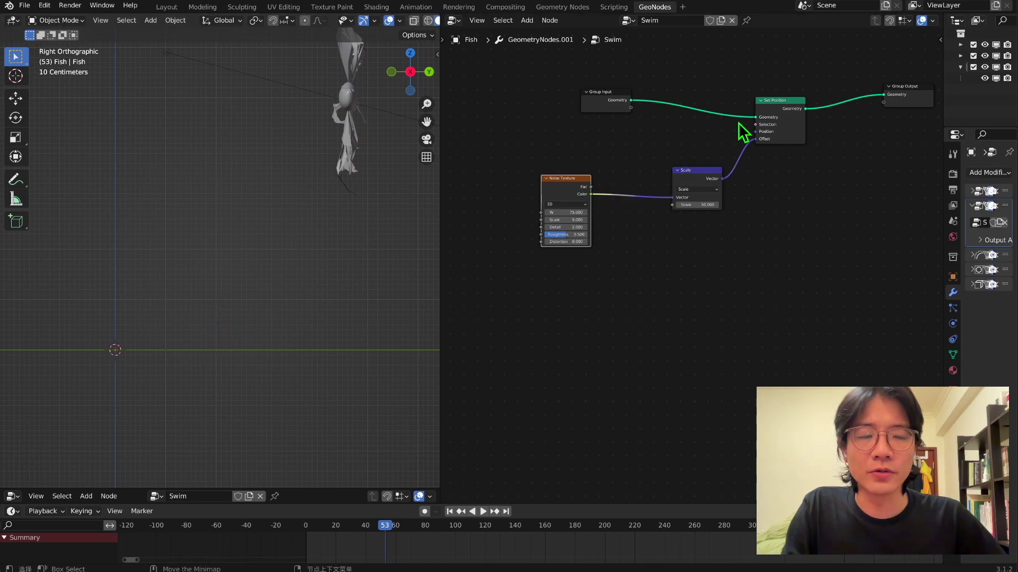
middle_click_drag(575, 381, 557, 332)
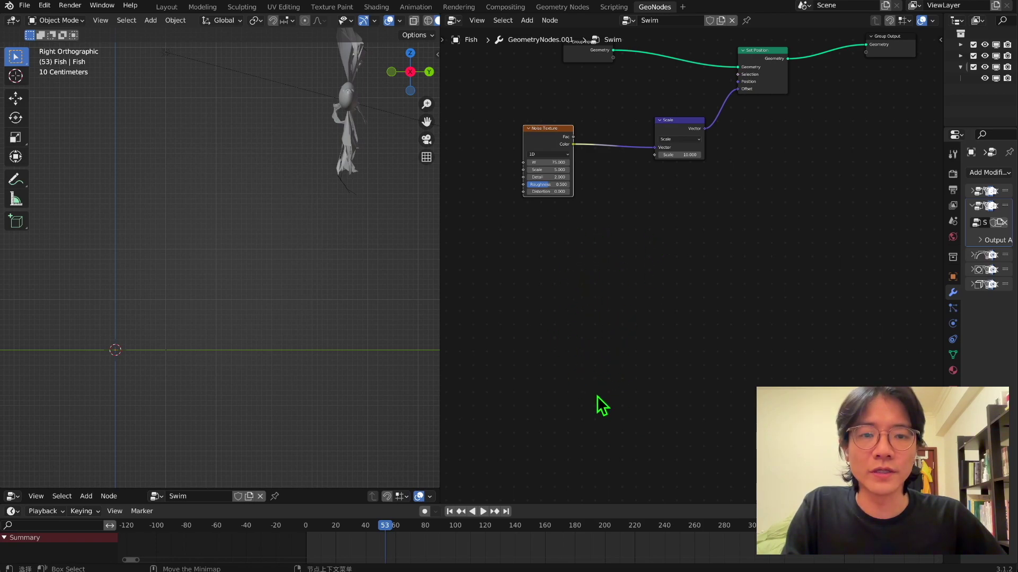
left_click_drag(612, 231, 650, 251)
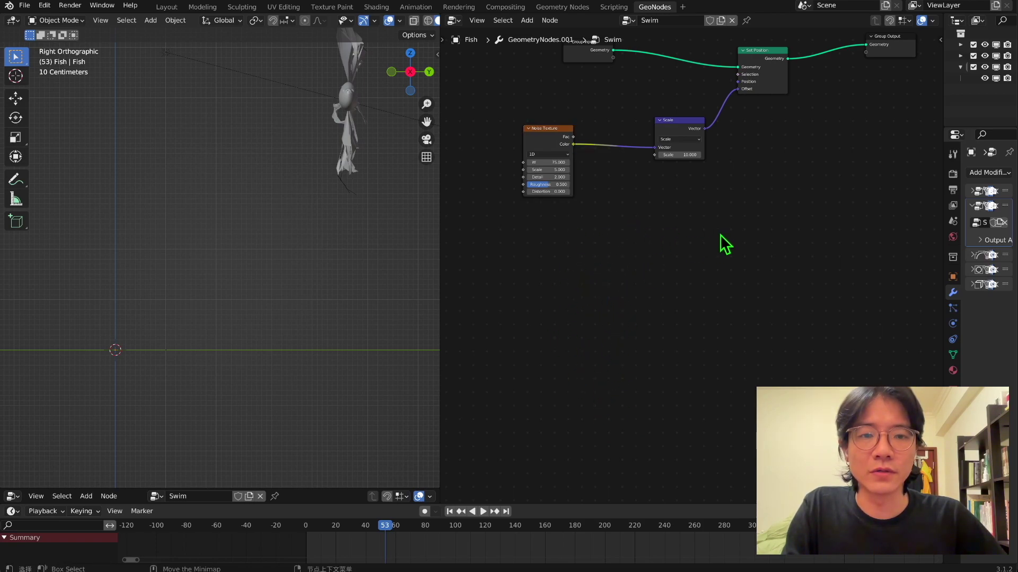
left_click_drag(789, 218, 788, 224)
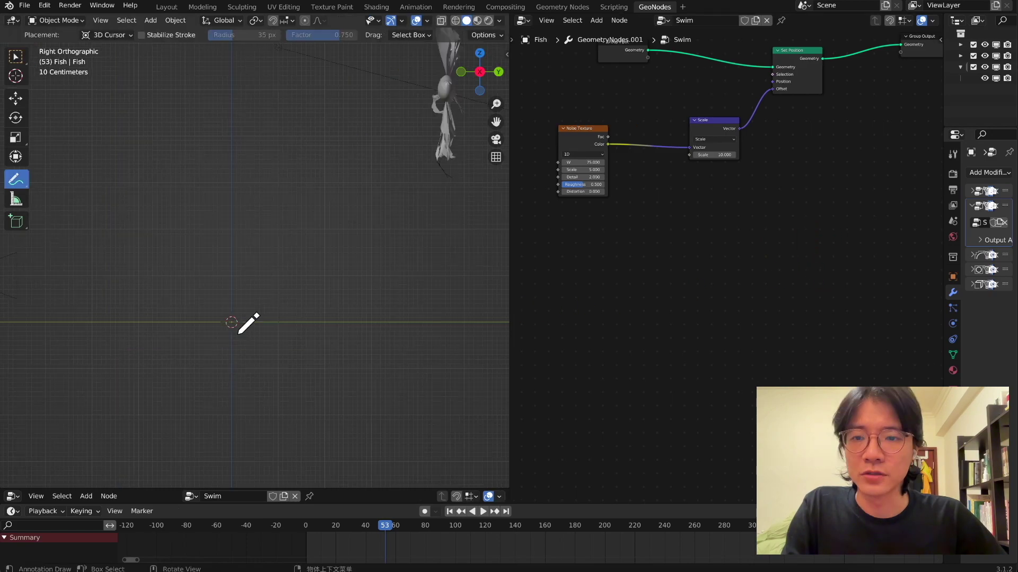
Annotate the viewport with 0 and 1 along the axes, the range 0~1, and circles over the area the fish covers
left_click_drag(239, 331, 250, 339)
scroll(248, 227, "down", 3)
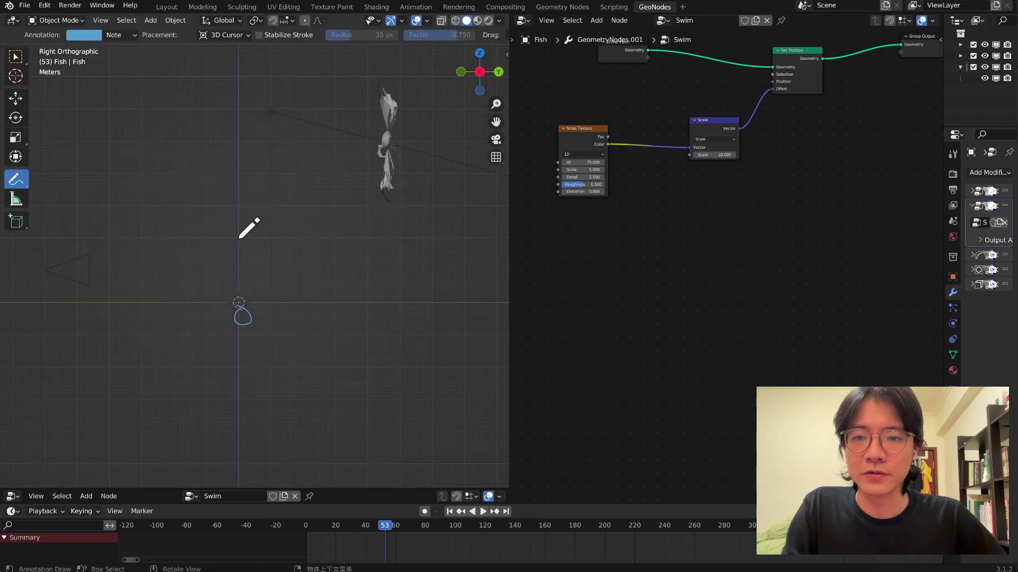
left_click_drag(335, 287, 338, 300)
scroll(239, 204, "up", 2)
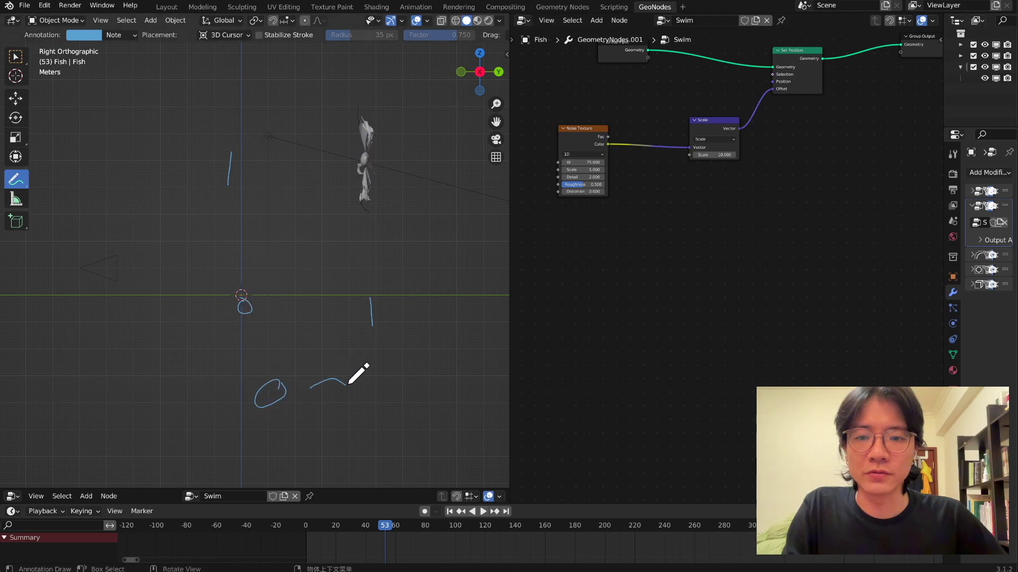
mouse_move(265, 194)
left_mouse_down()
mouse_move(318, 157)
mouse_move(388, 138)
mouse_move(361, 199)
mouse_move(276, 197)
mouse_move(275, 229)
mouse_move(293, 163)
left_mouse_up()
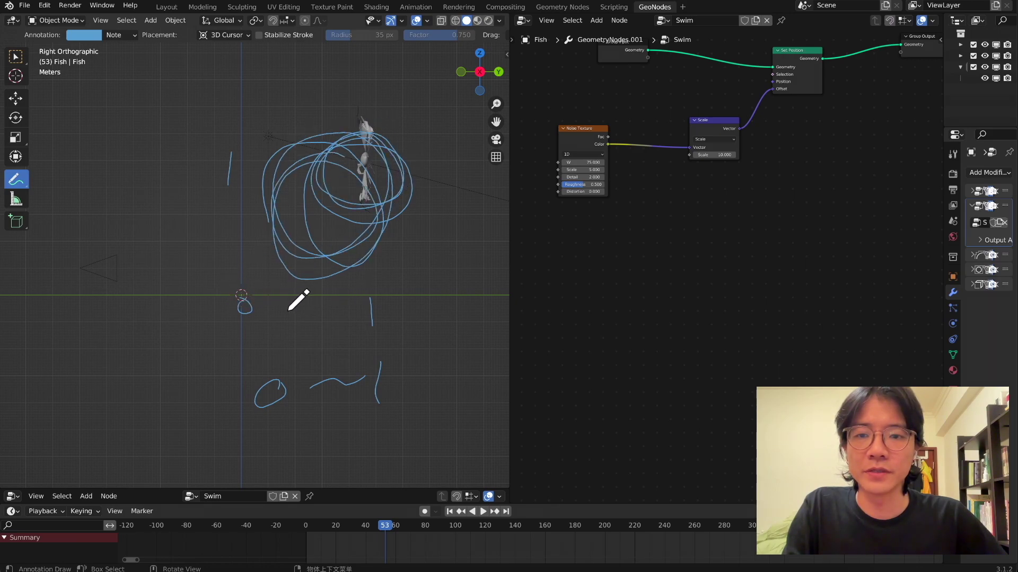
scroll(295, 256, "up", 1)
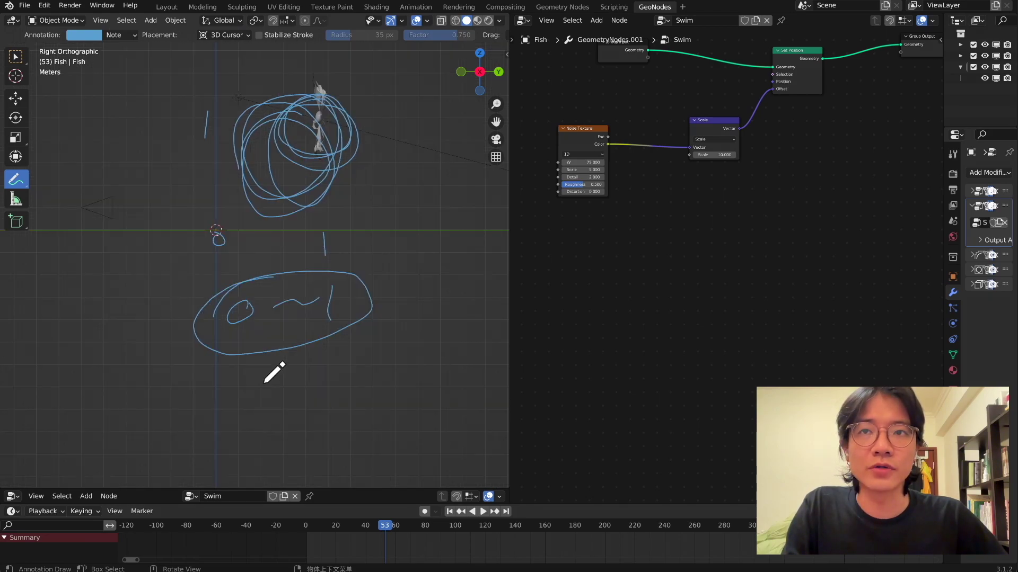
Annotate a -0.5 shift, cross out the 0~1 range, write -0.5~0.5, and draw a circle around the world origin
left_click_drag(335, 359, 362, 353)
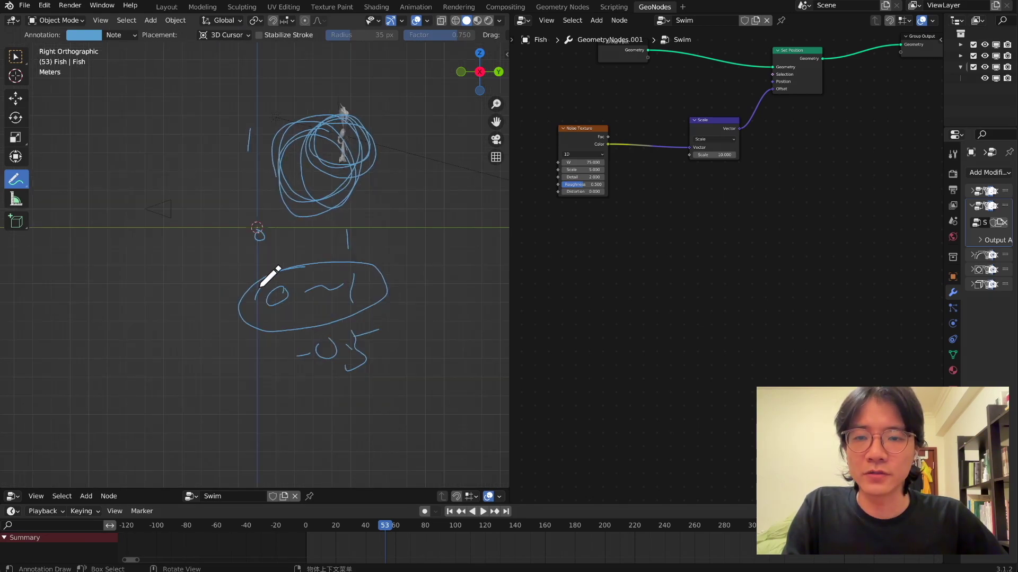
left_click_drag(263, 268, 366, 346)
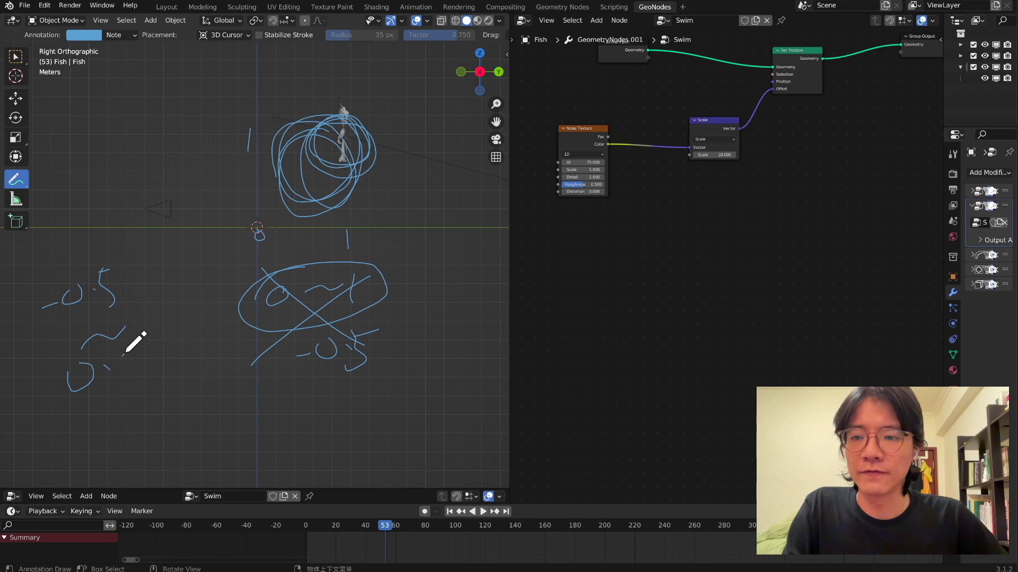
scroll(233, 178, "up", 2)
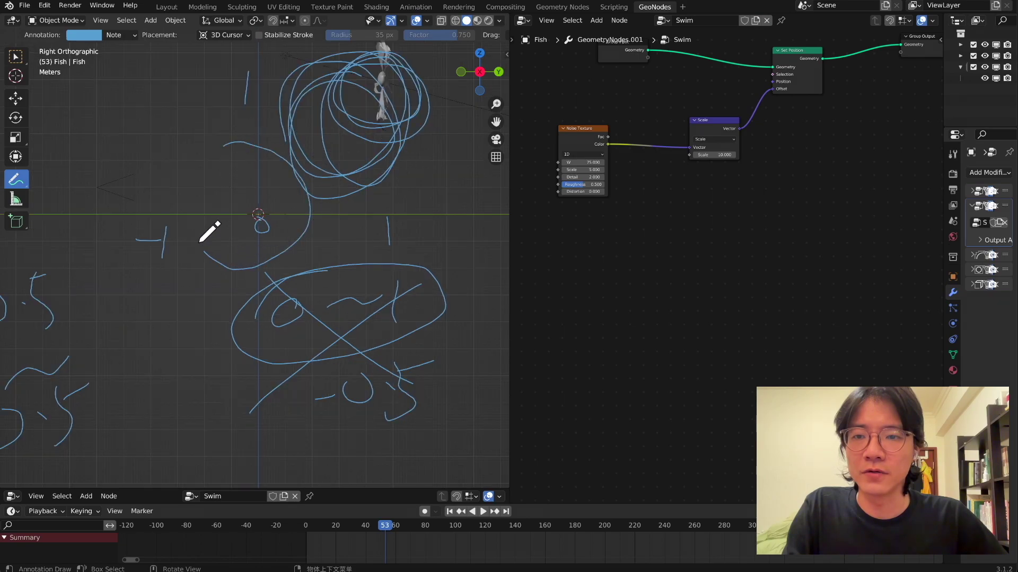
left_click_drag(216, 177, 300, 224)
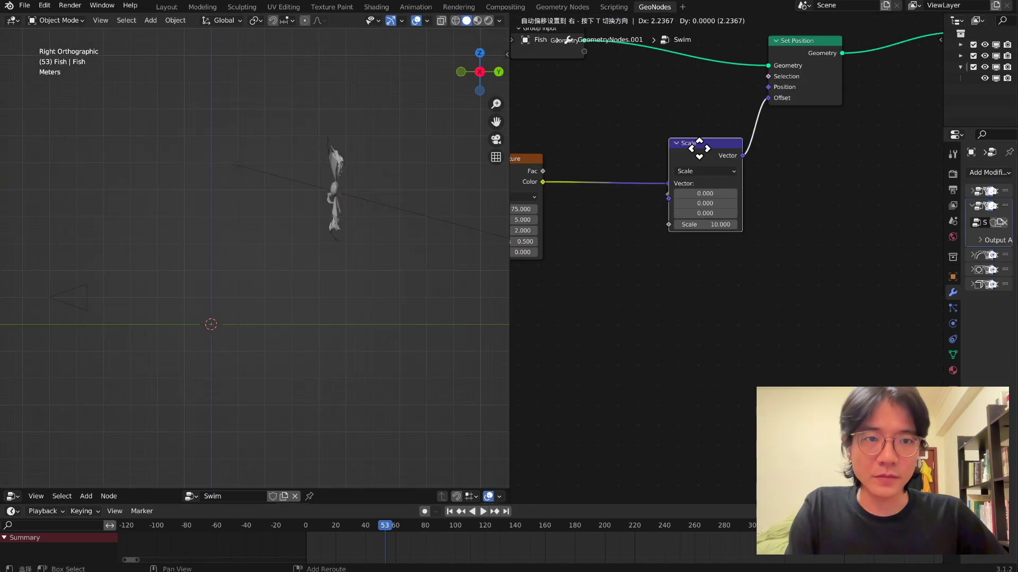
Duplicate the Scale node as a Subtract node between the Noise Texture and Scale nodes, subtracting 0.5 on all three axes
key("shift+d")
key("Home")
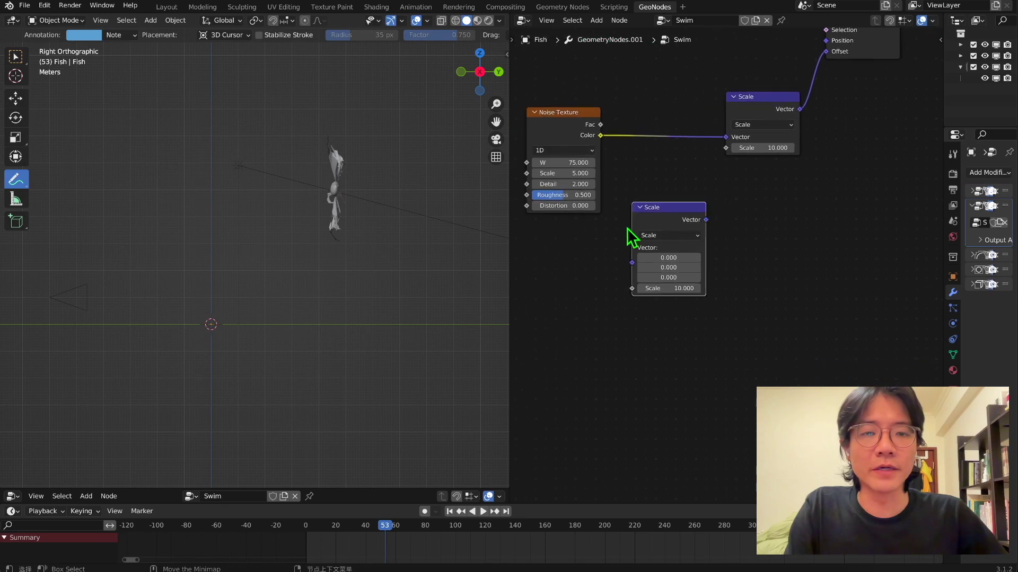
left_click(692, 301)
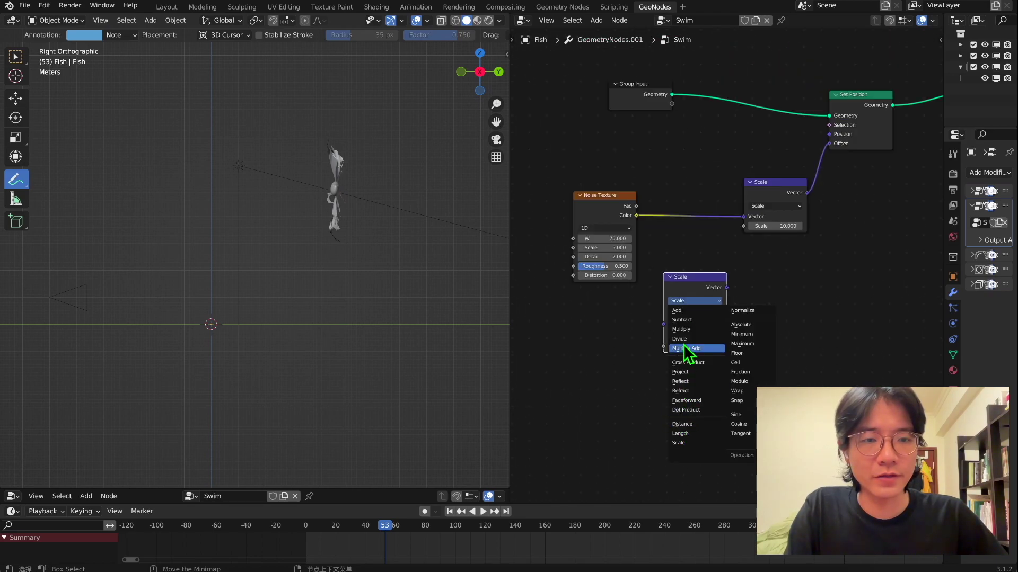
left_click(689, 320)
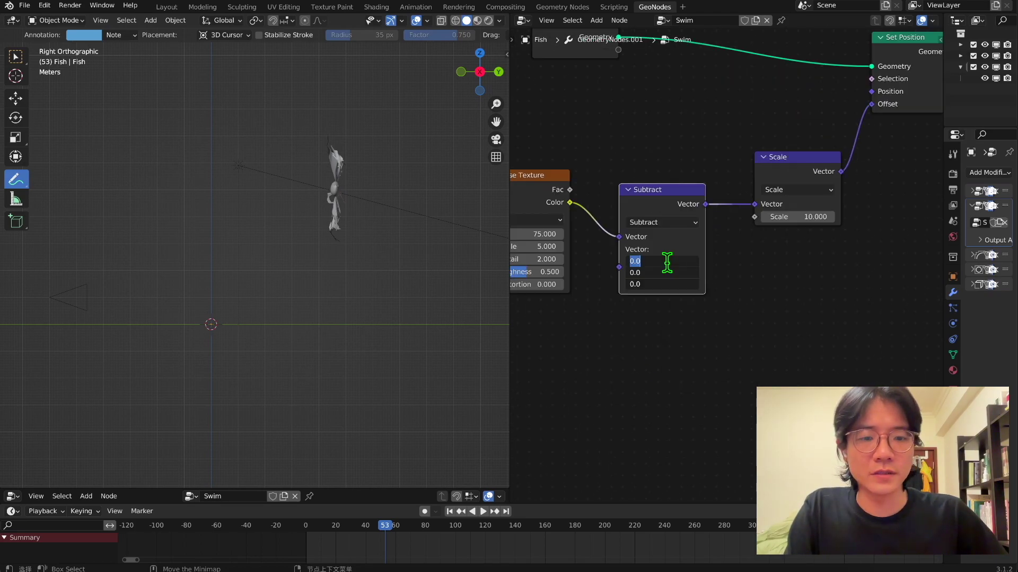
key("Return")
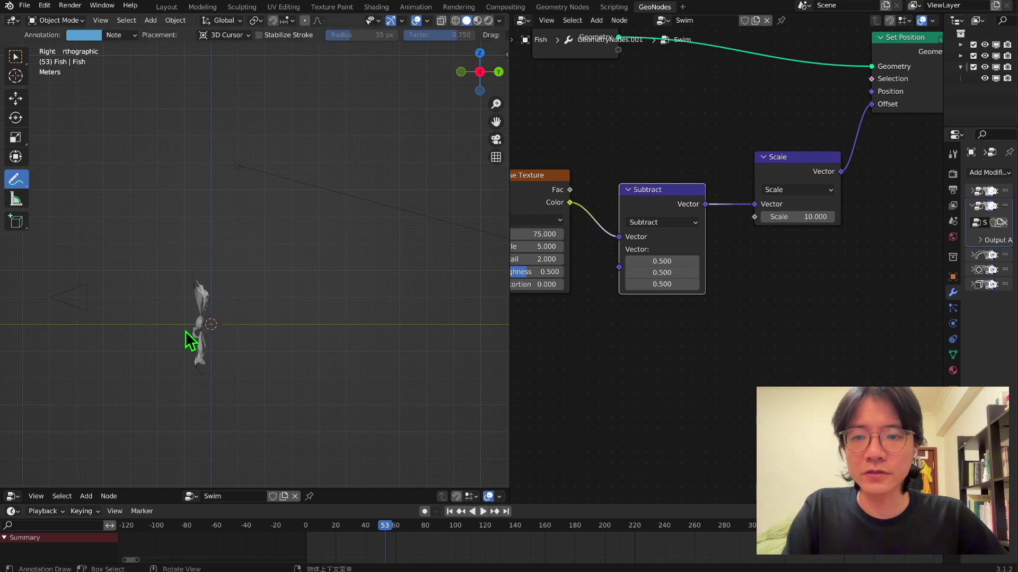
Raise the noise's W value to 126.4 and check how the fish moves around the world origin
scroll(234, 300, "down", 1)
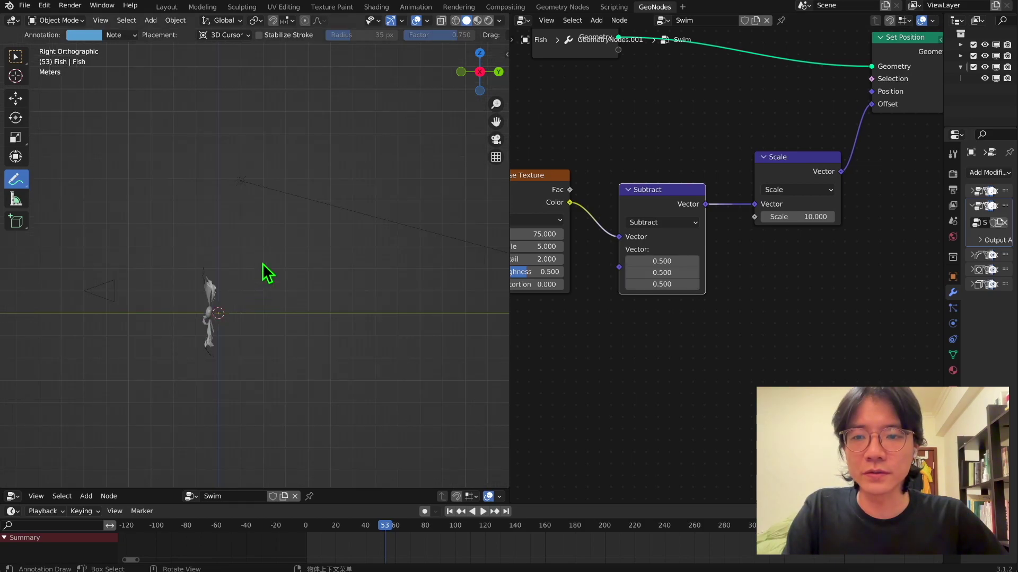
mouse_move(323, 194)
middle_mouse_down("shift")
mouse_move(303, 284)
mouse_move(383, 122)
middle_mouse_up("shift")
middle_click_drag(580, 175, 673, 135)
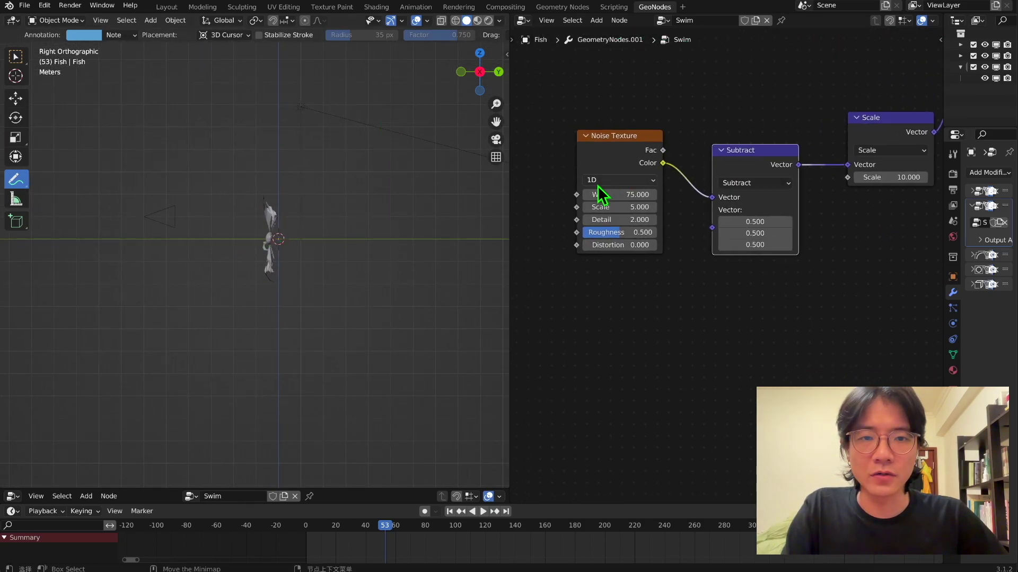
left_click(21, 61)
left_click_drag(605, 195, 684, 195)
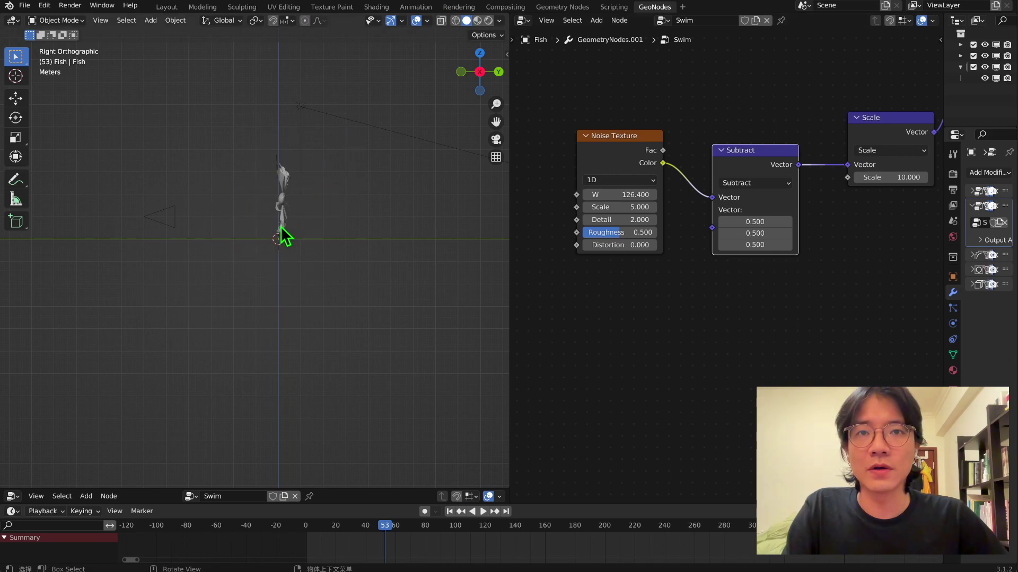
Add a Scene Time node, link its Seconds output to the Noise Texture's W input, and preview the animation
left_click_drag(660, 187, 841, 315)
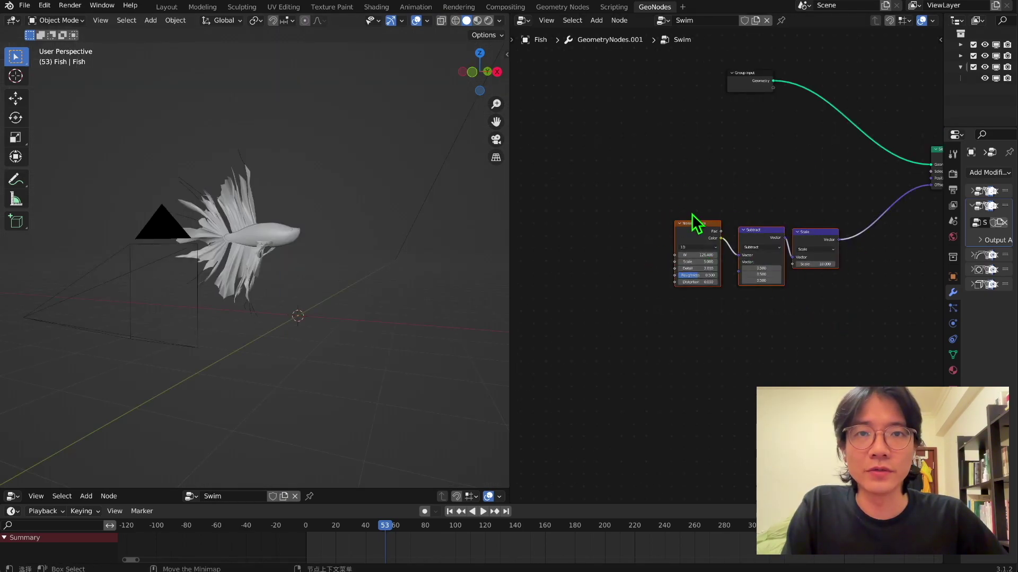
key("shift+a")
left_click(580, 154)
type("time")
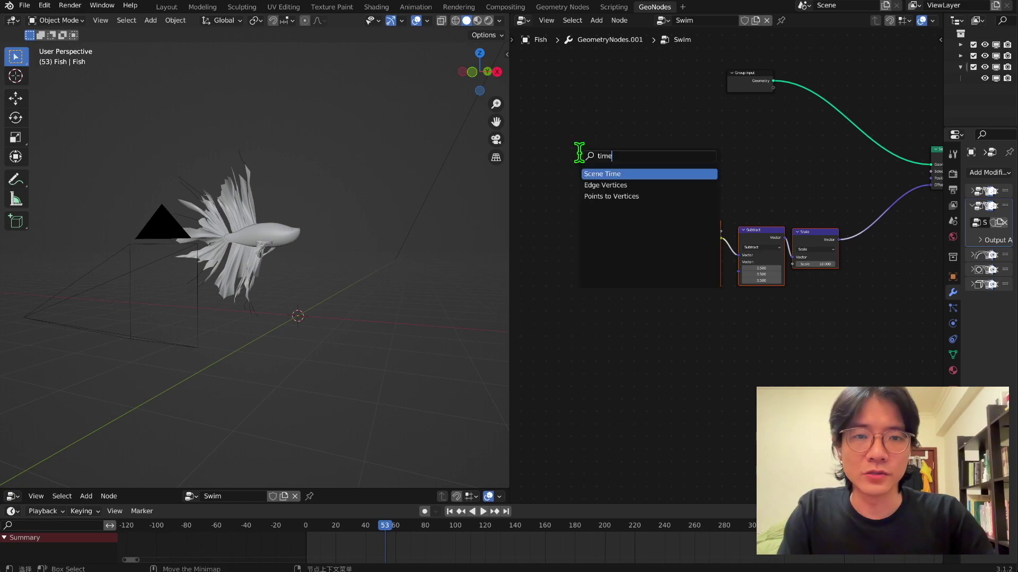
key("Return")
left_click(545, 213)
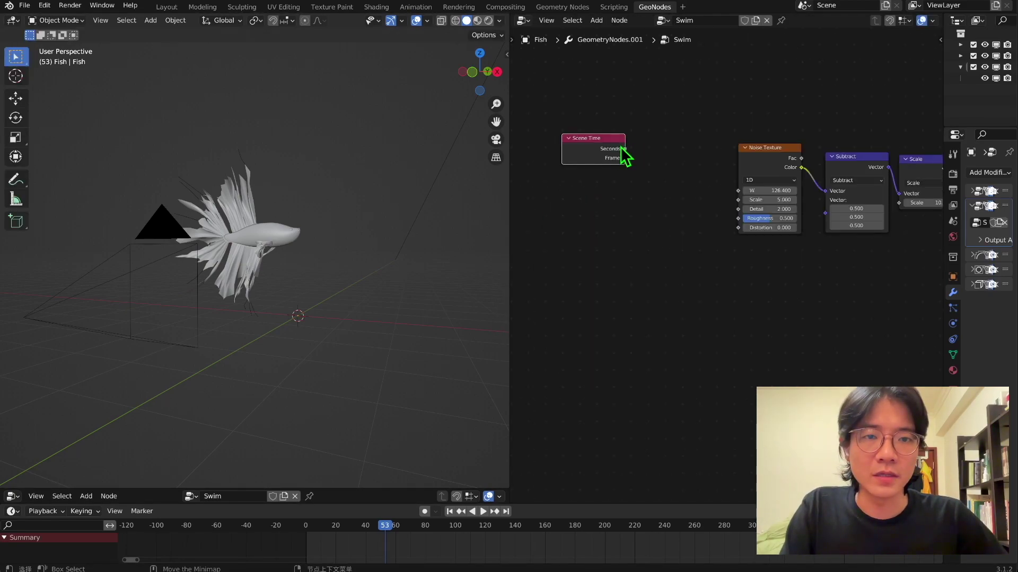
left_click_drag(625, 150, 741, 192)
key("space")
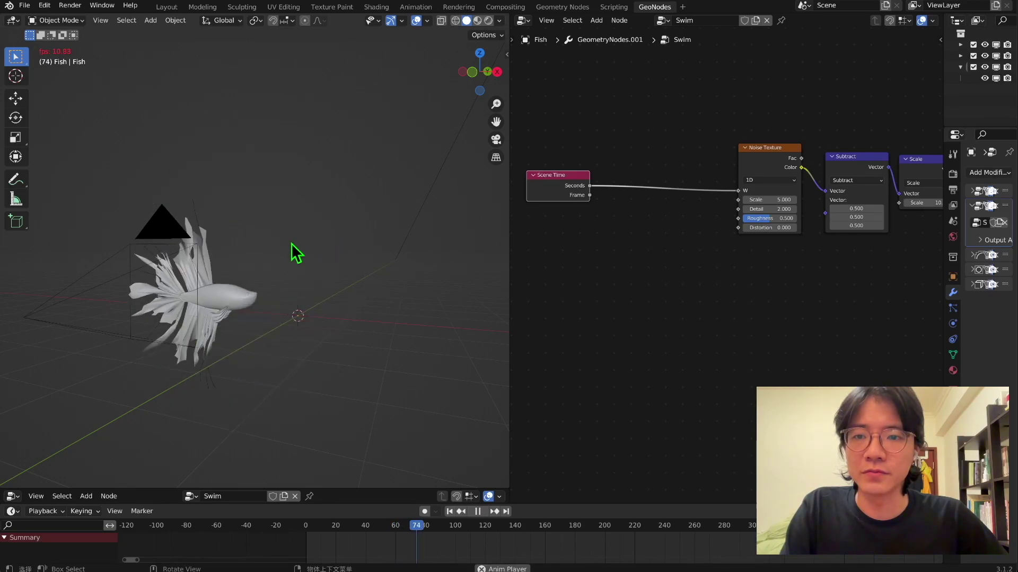
key("space")
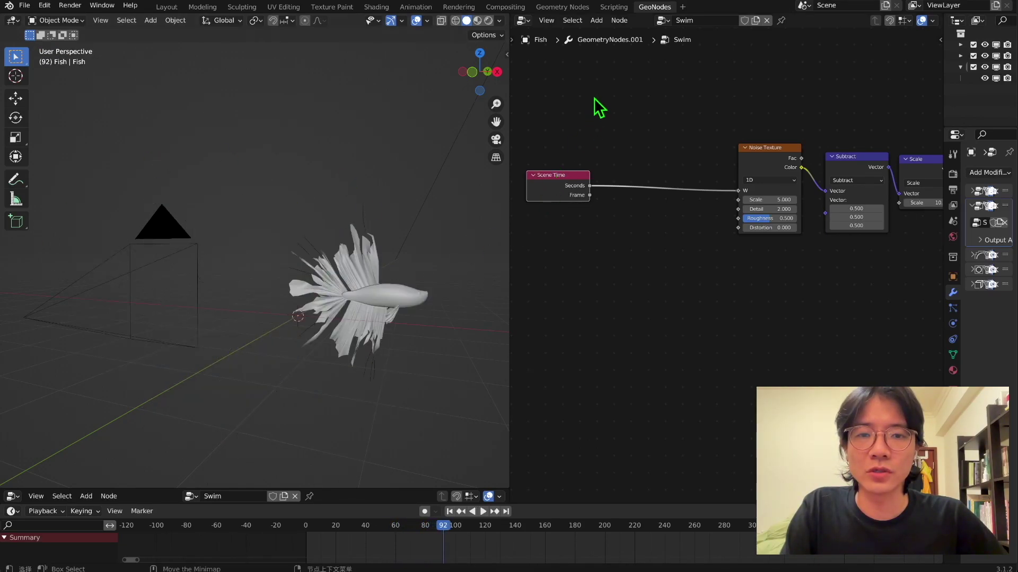
Insert a Multiply math node with a value of 0.05 between Scene Time and Noise Texture, and play the animation
key("shift+a")
type("math")
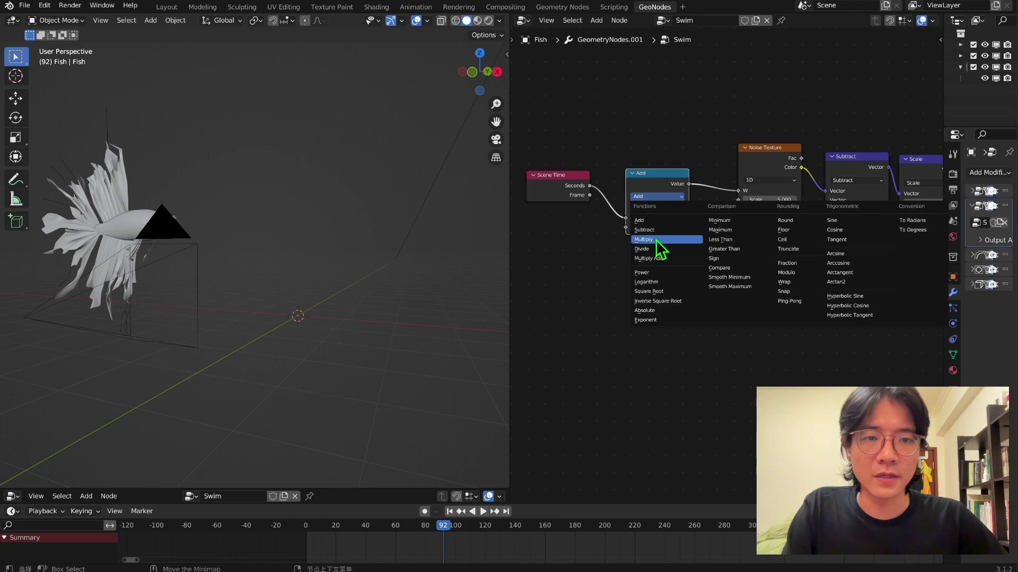
left_click(656, 239)
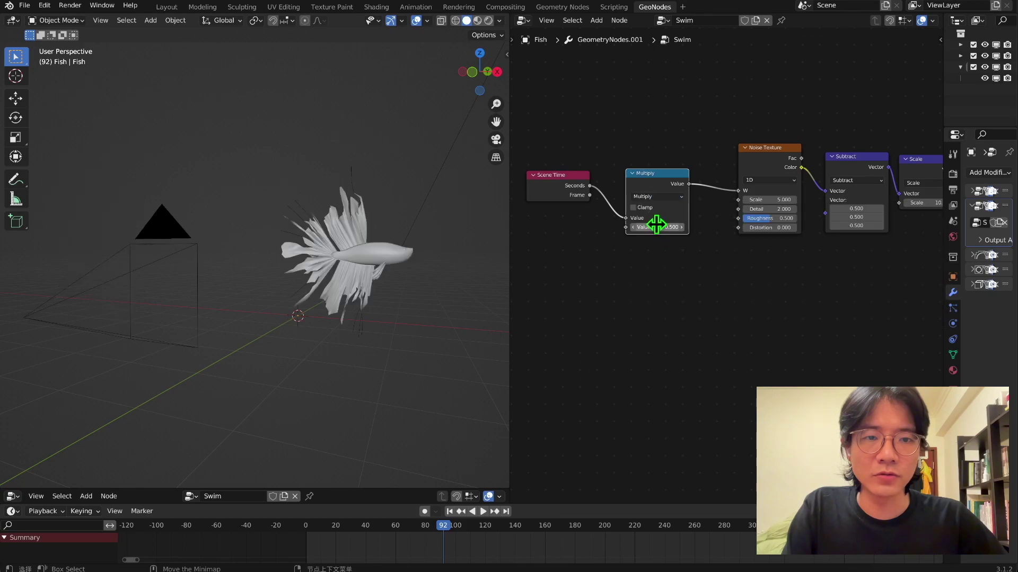
left_click(656, 227)
type("0.05")
key("Return")
key("space")
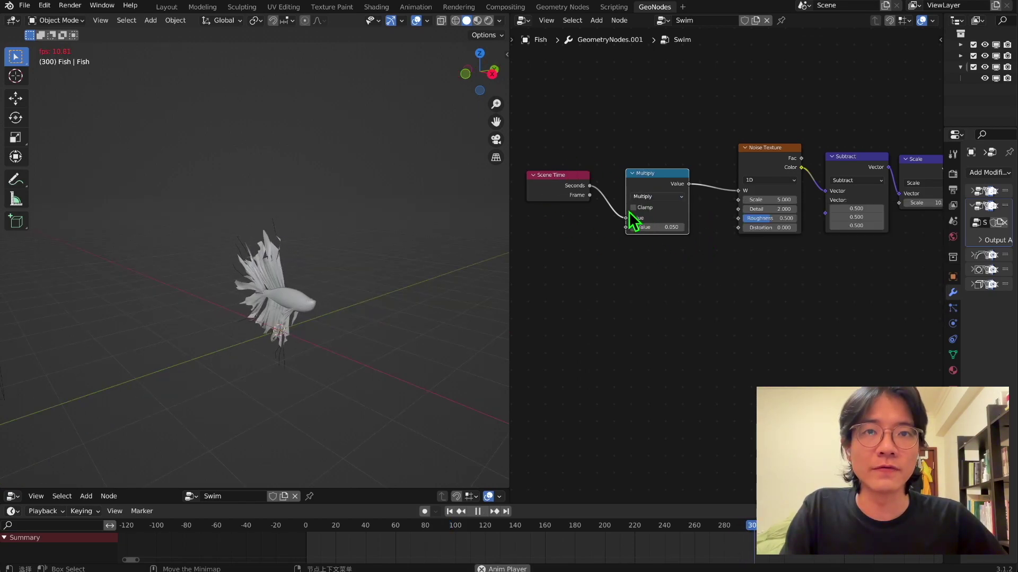
Frame the noise, Subtract and Scale nodes as noise_Offset and the Scene Time and Multiply nodes as Time
left_click_drag(547, 128, 679, 218)
left_click_drag(641, 183, 604, 170)
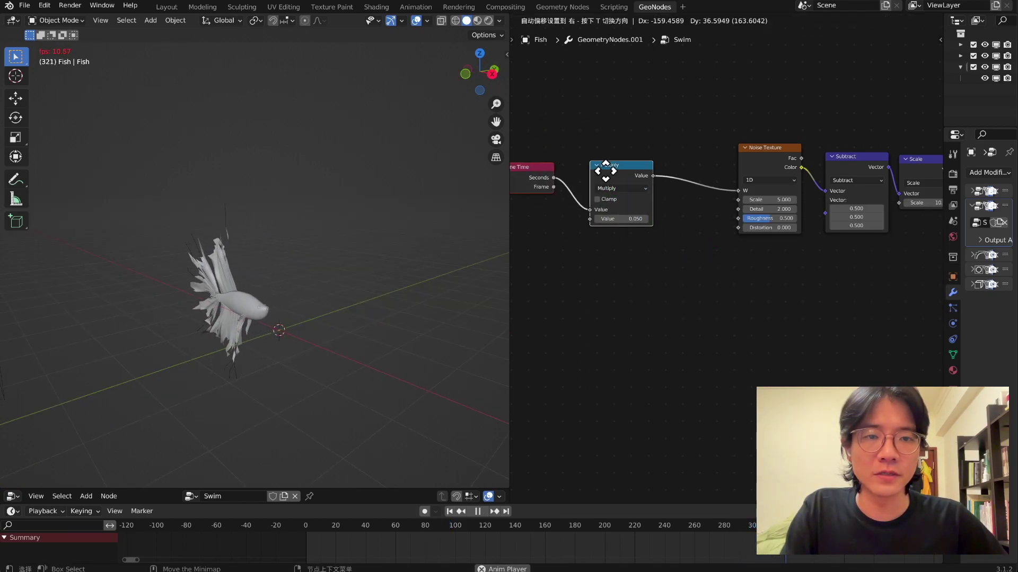
left_click_drag(722, 305, 656, 172)
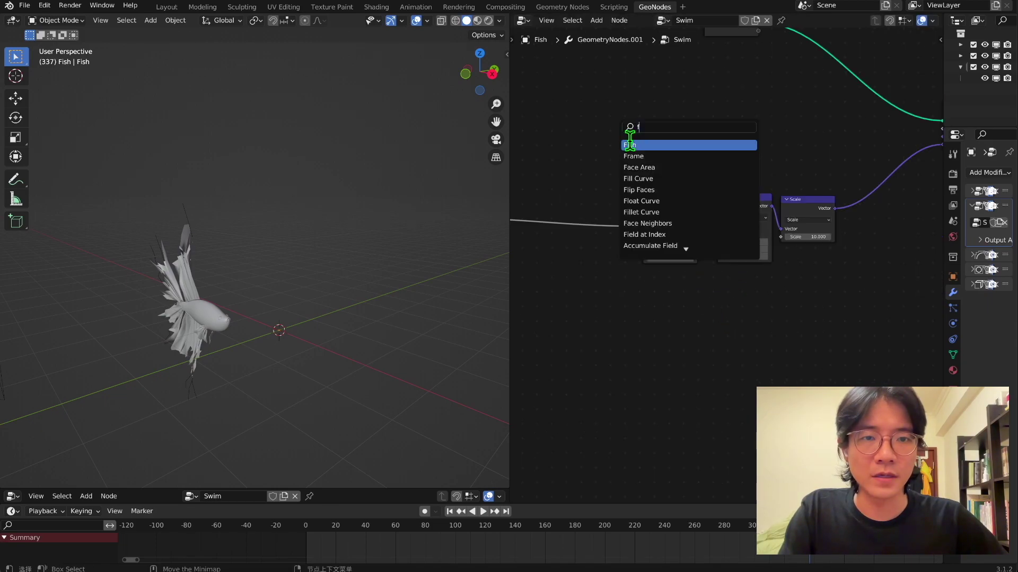
left_click(633, 156)
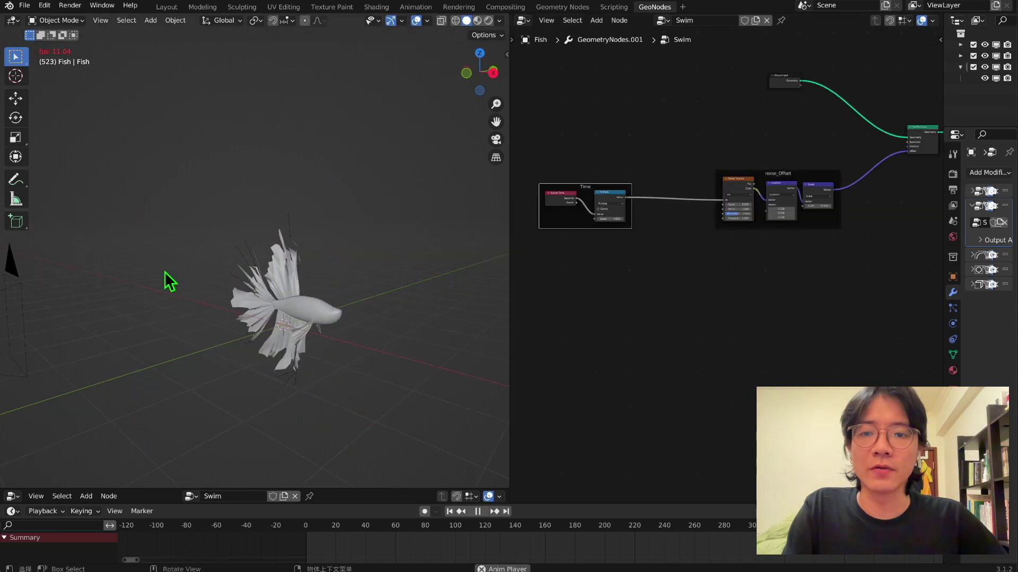
key("space")
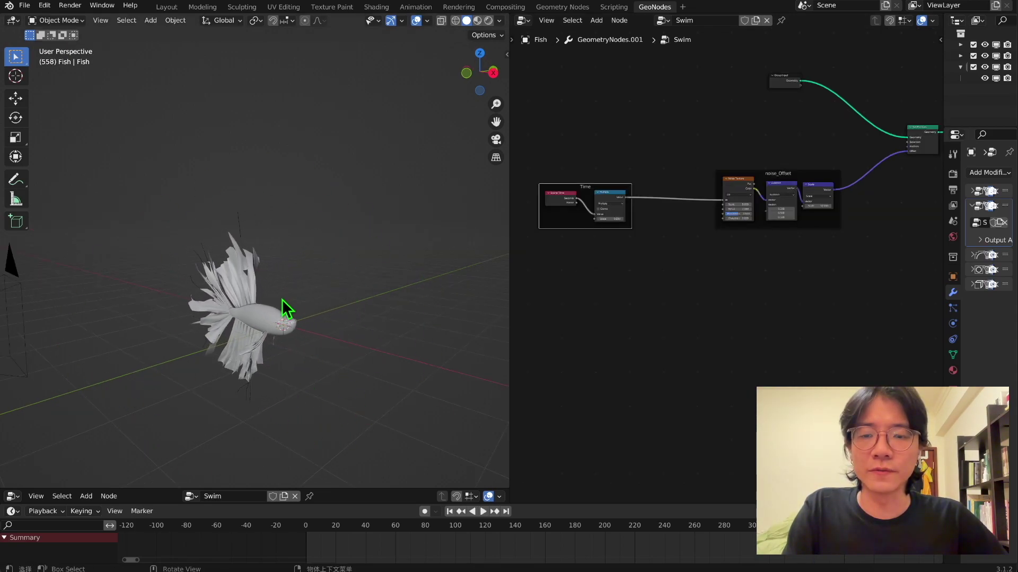
Hide the Swim modifier's effect in the viewport and inspect the fish against the world origin in front orthographic view
scroll(281, 299, "up", 3)
middle_click_drag(282, 299, 313, 263)
scroll(314, 263, "down", 2)
left_click(482, 76)
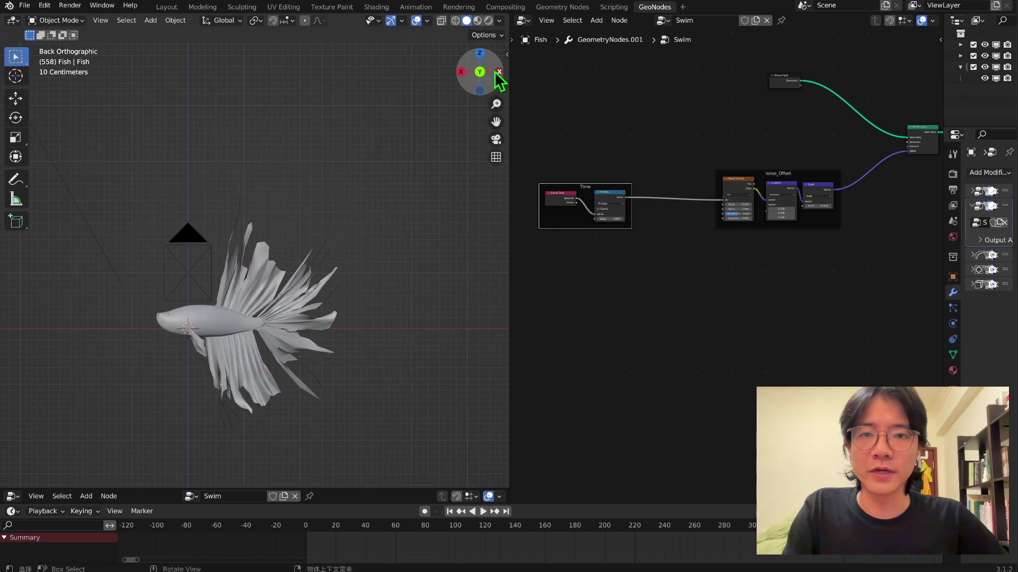
left_click(481, 73)
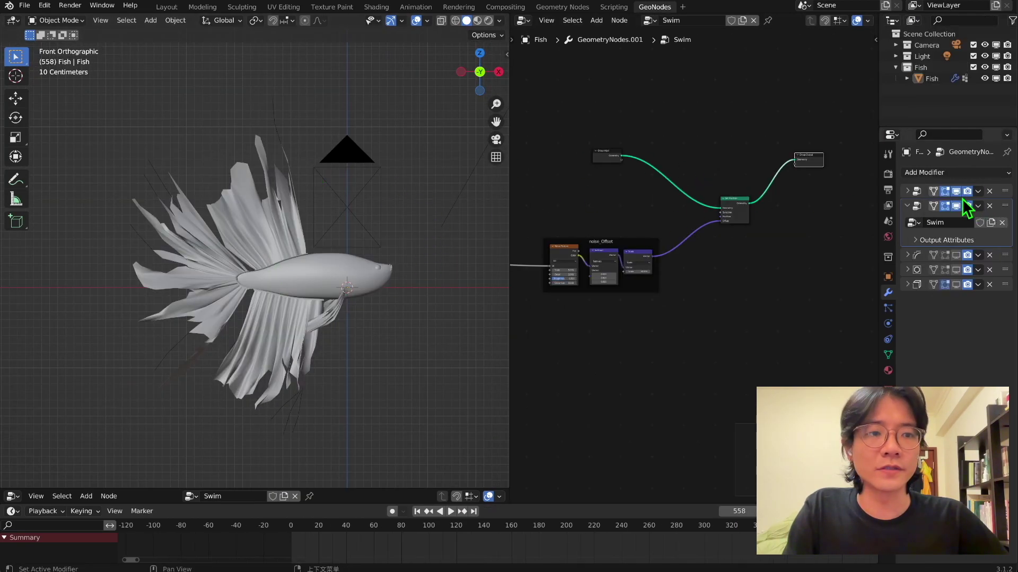
left_click(957, 206)
scroll(386, 250, "up", 2)
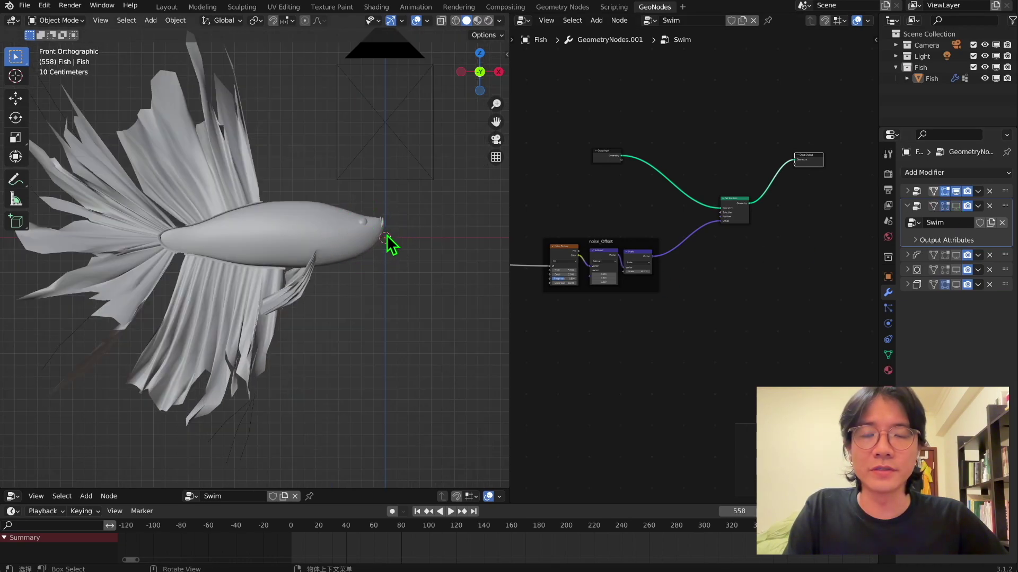
scroll(46, 228, "down", 1)
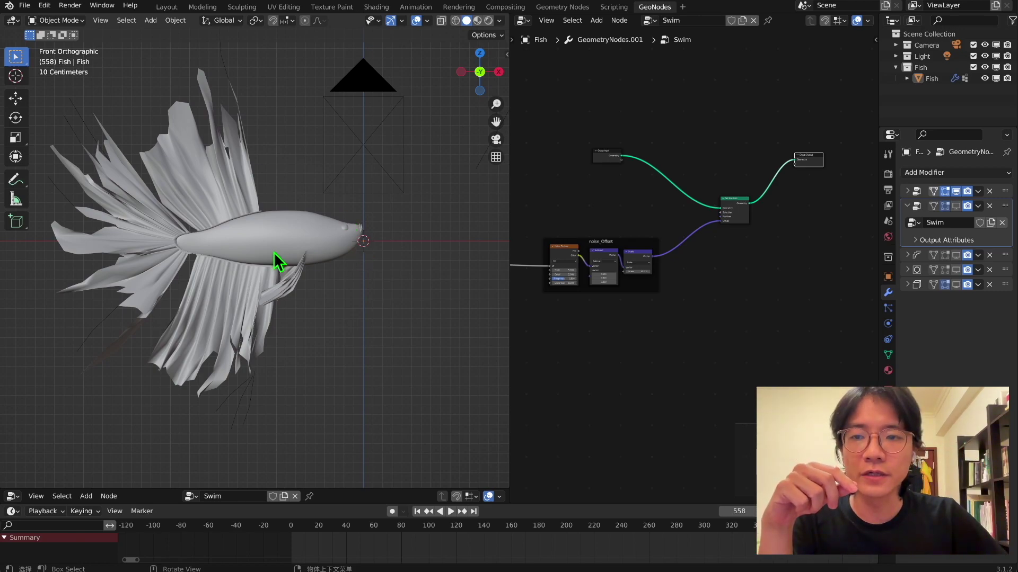
middle_click_drag(48, 265, 92, 253, "shift")
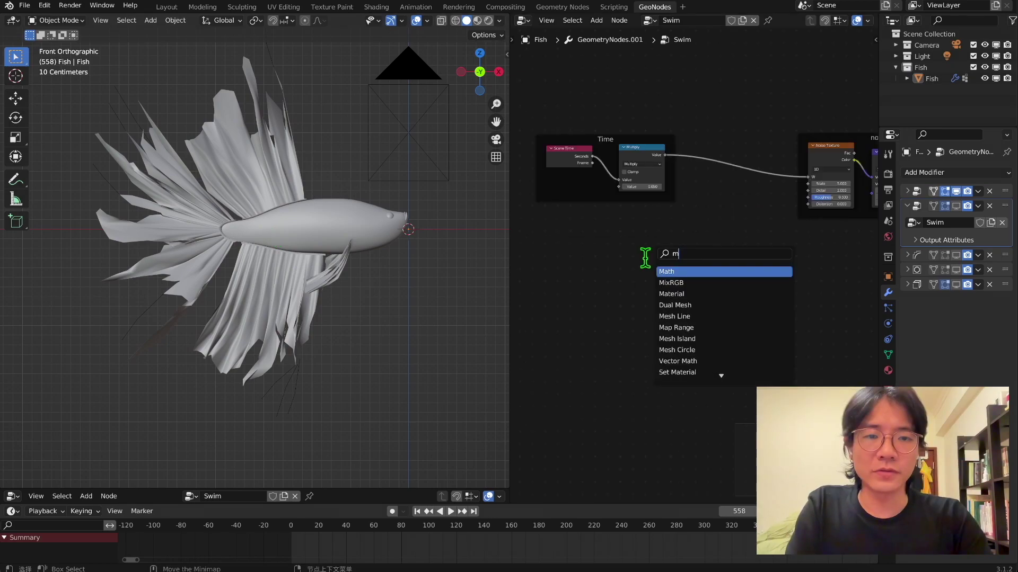
Add a Vector Math node below the Time frame and set its operation to Distance
type("math")
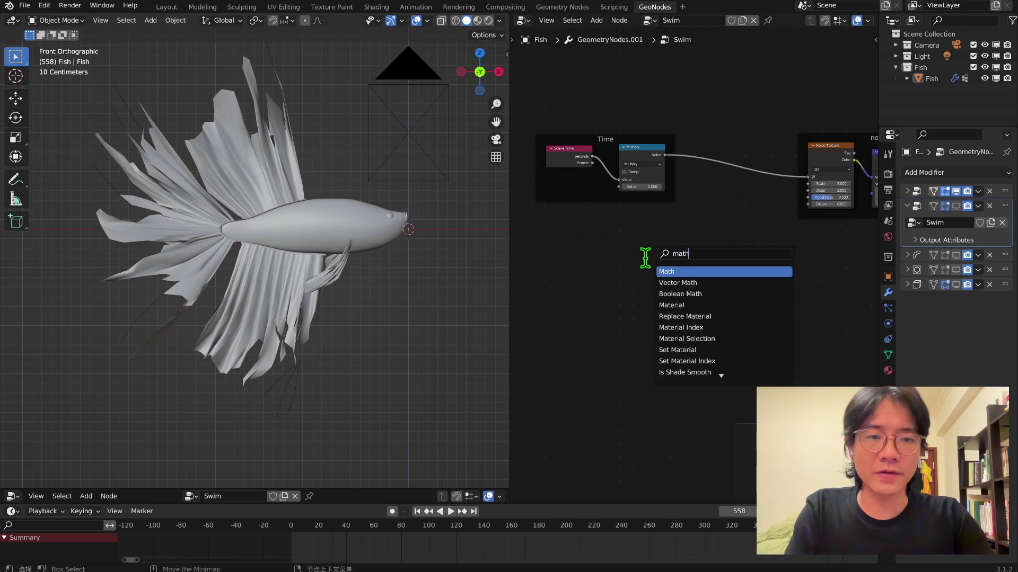
key("Down")
key("Return")
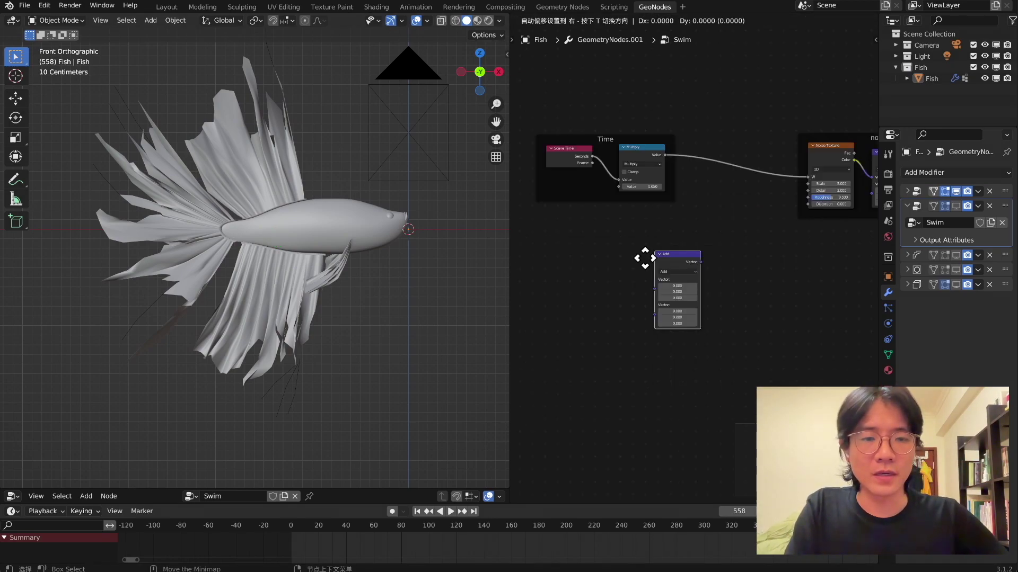
left_click(651, 269)
scroll(726, 260, "up", 2)
left_click(666, 274)
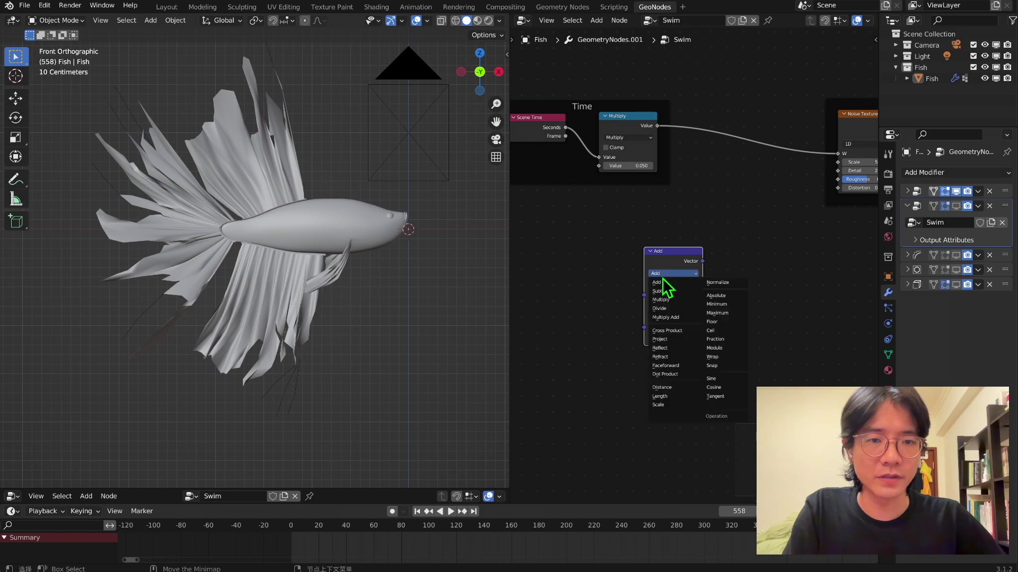
left_click(662, 388)
Add a Position node linked to the Distance node's first vector input, and re-enable the Swim modifier in the viewport
key("shift+a")
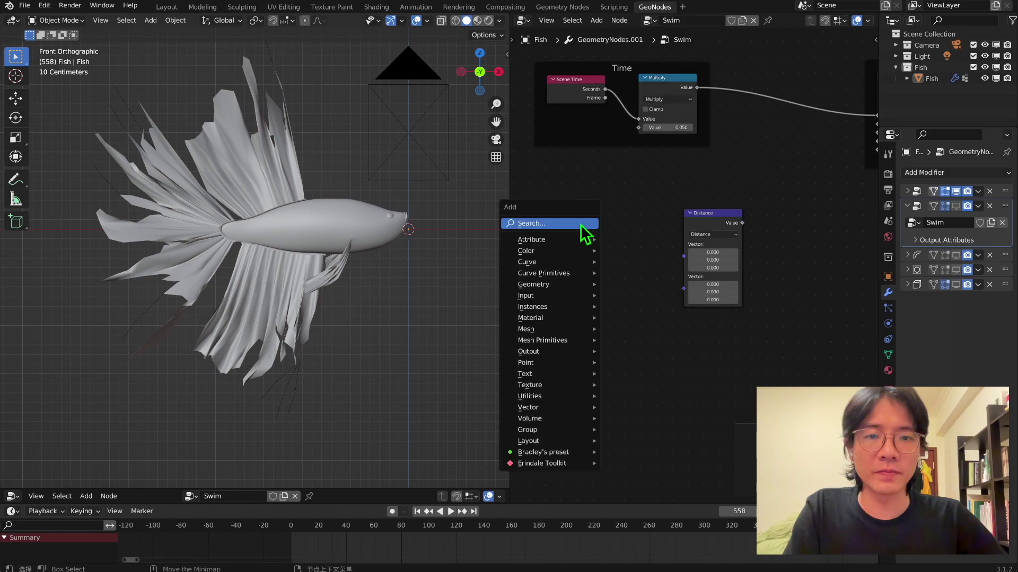
left_click(580, 224)
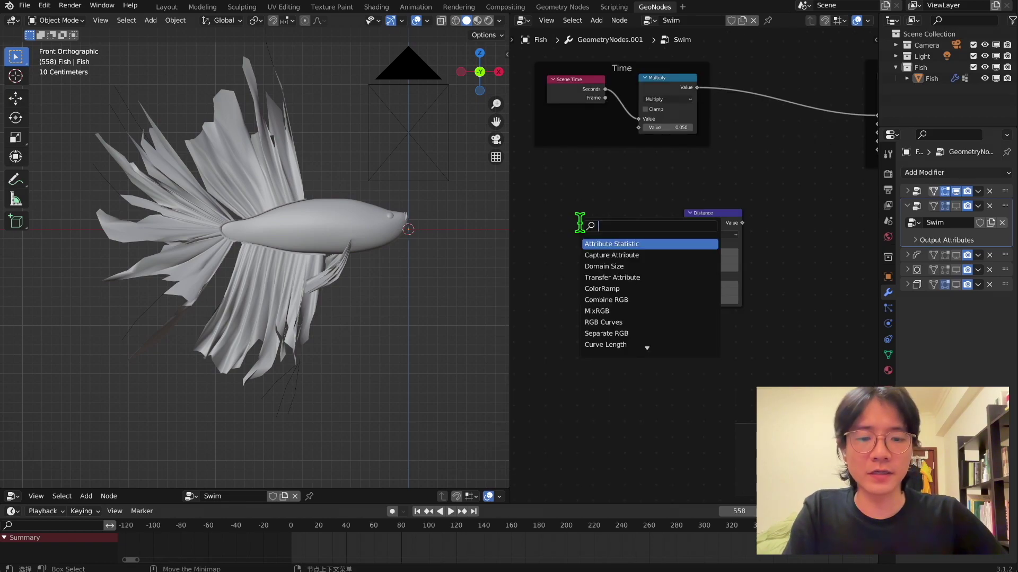
type("pos")
key("Return")
left_click(579, 224)
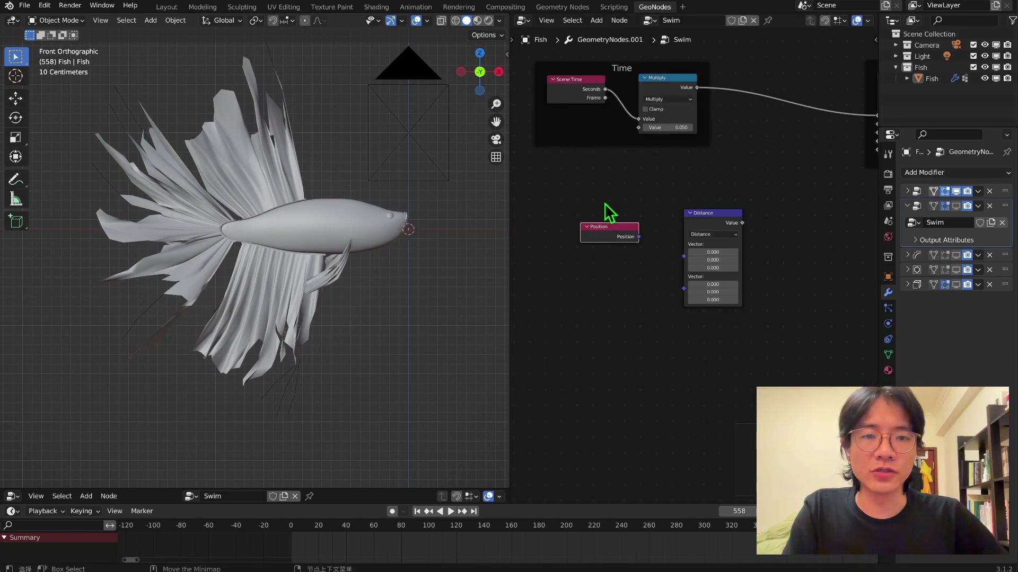
left_click_drag(594, 237, 684, 257)
scroll(693, 266, "up", 3)
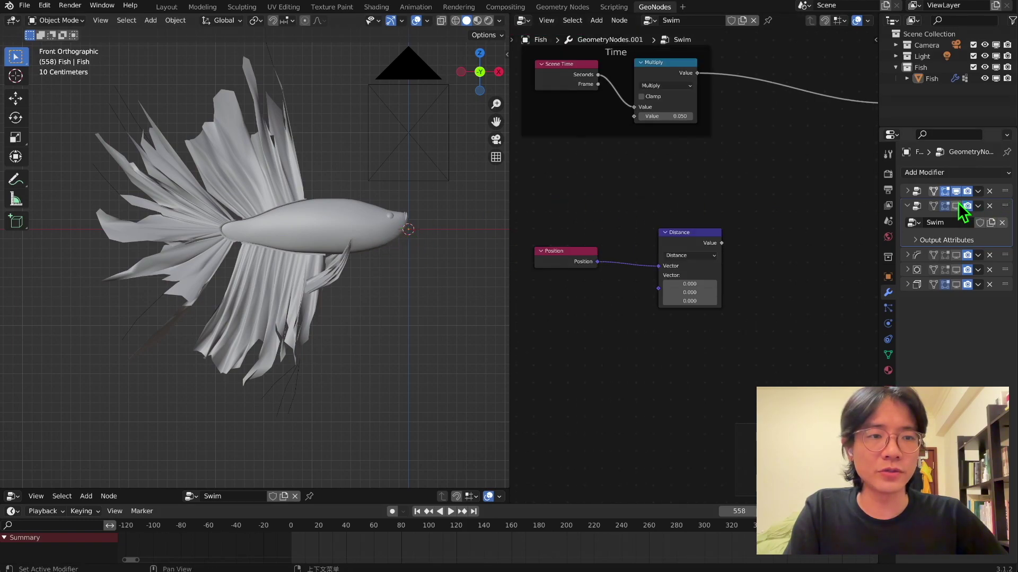
left_click(956, 206)
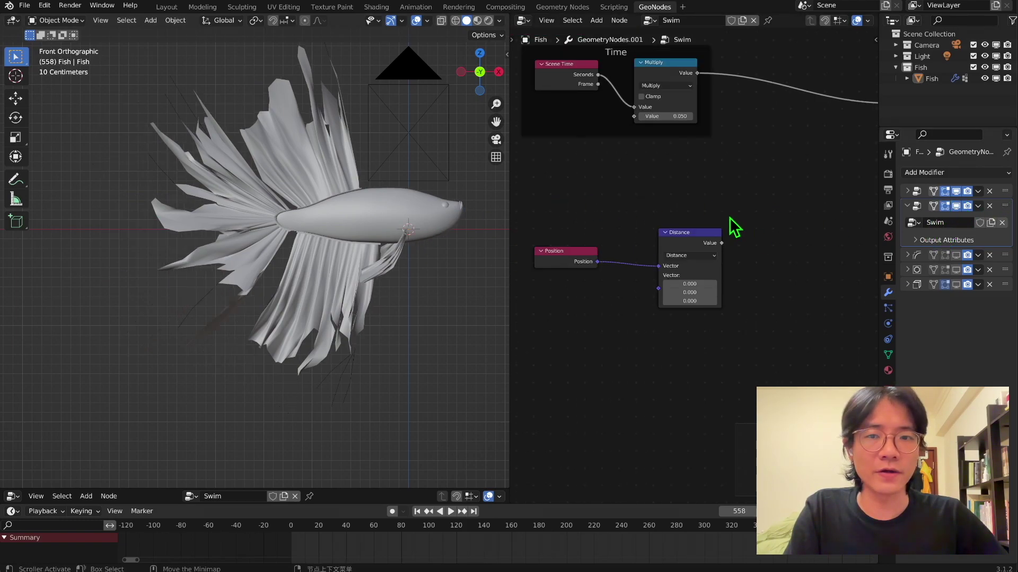
Insert an Add math node between Multiply and Noise Texture, and link the Distance value to its second input
key("Home")
key("shift+a")
left_click(719, 236)
type("math")
key("Return")
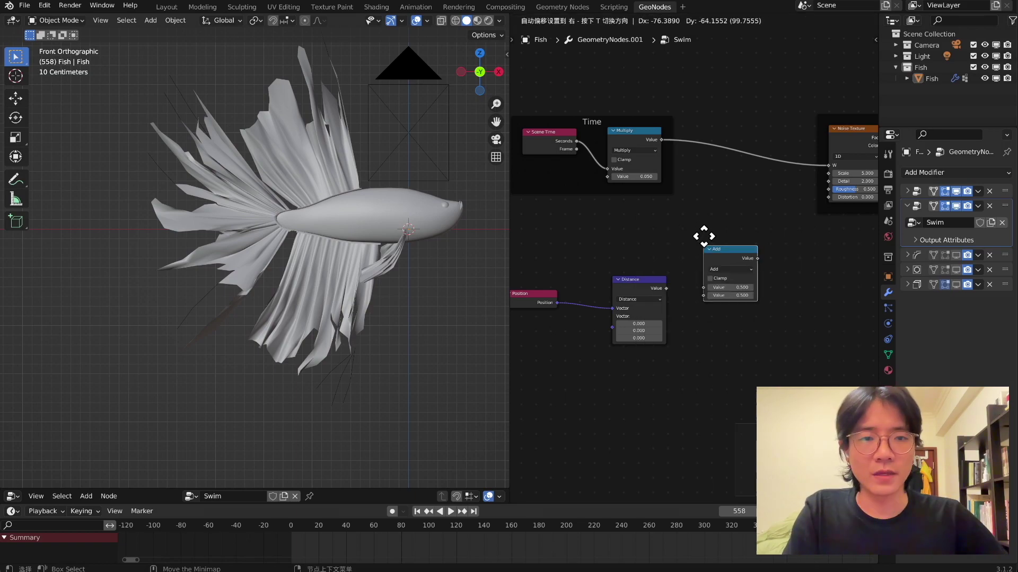
left_click(719, 144)
left_click_drag(666, 289, 718, 184)
scroll(367, 245, "down", 3)
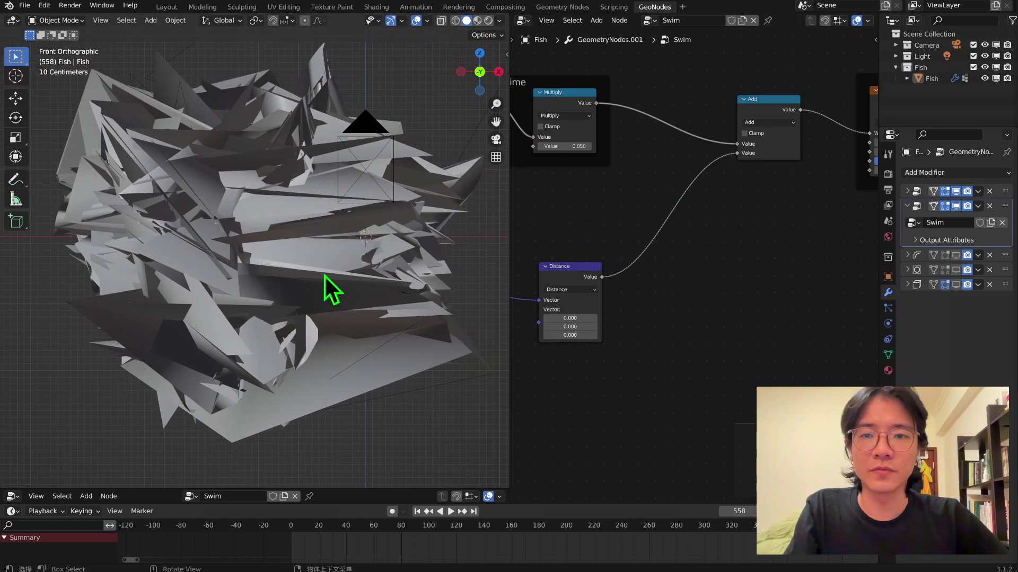
Duplicate the Add node, set the copy to Multiply, and insert it between the Distance node and the Add node
key("shift+d")
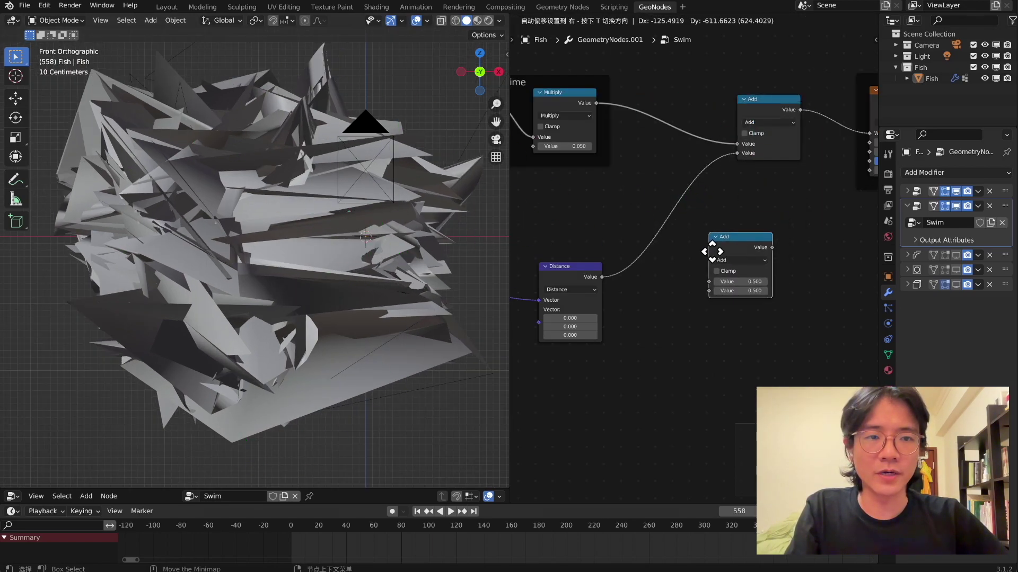
left_click(710, 255)
scroll(711, 253, "up", 2)
left_click(745, 262)
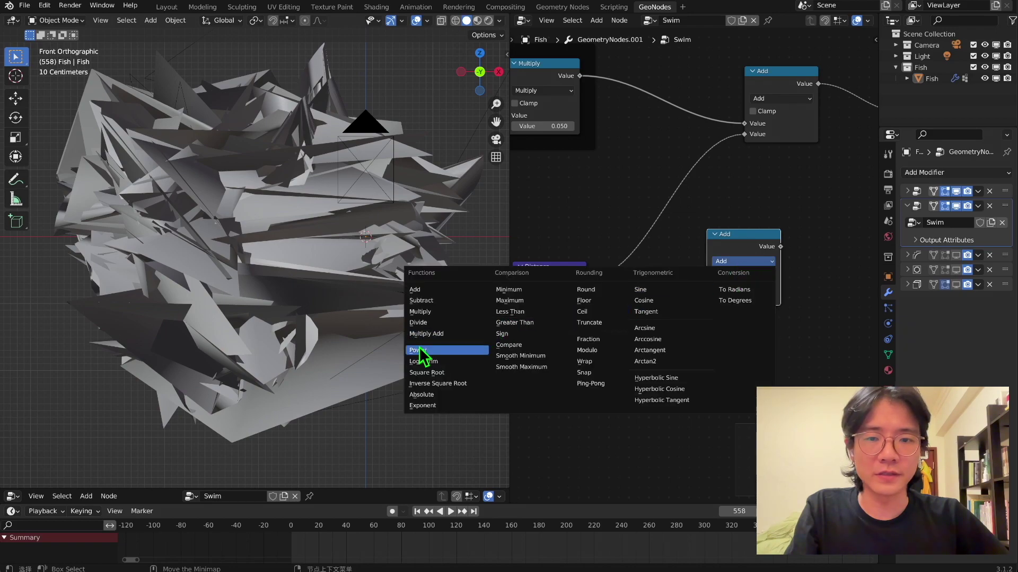
left_click(420, 311)
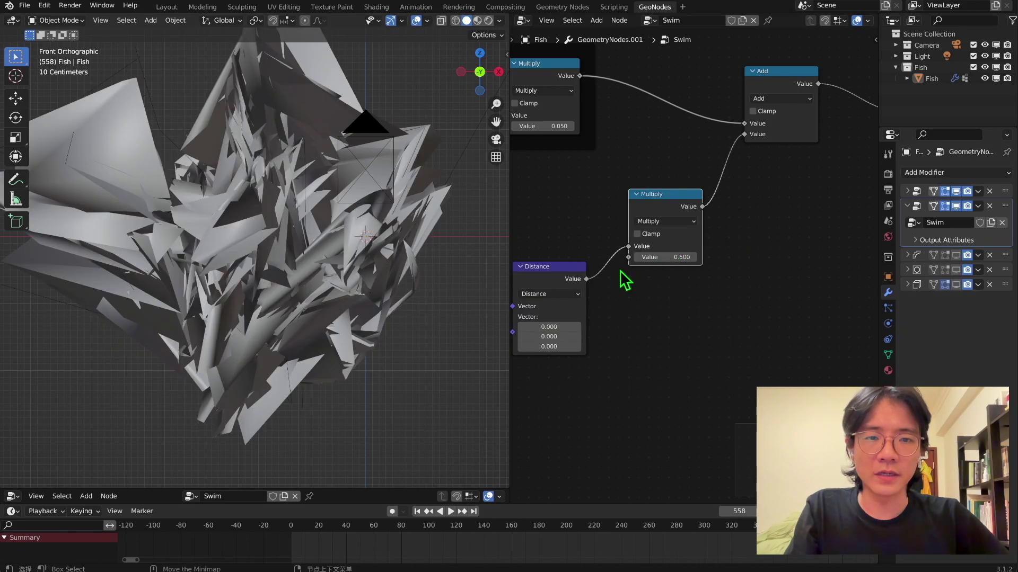
Set the multiplier of the node after Distance to 0.01, after trying 0.1
left_click(667, 257)
type("0.5")
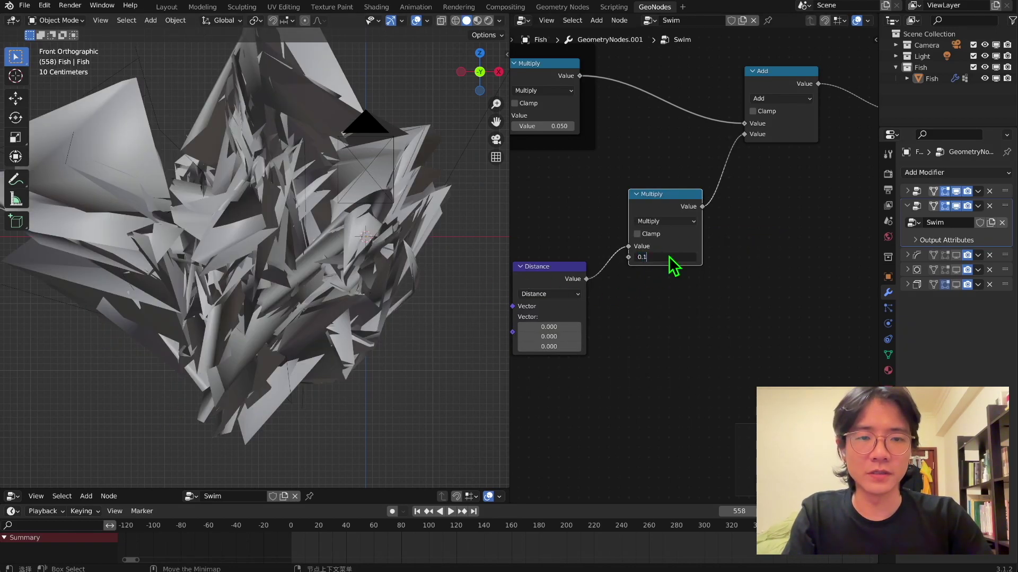
key("Return")
left_click(683, 257)
type("0.1")
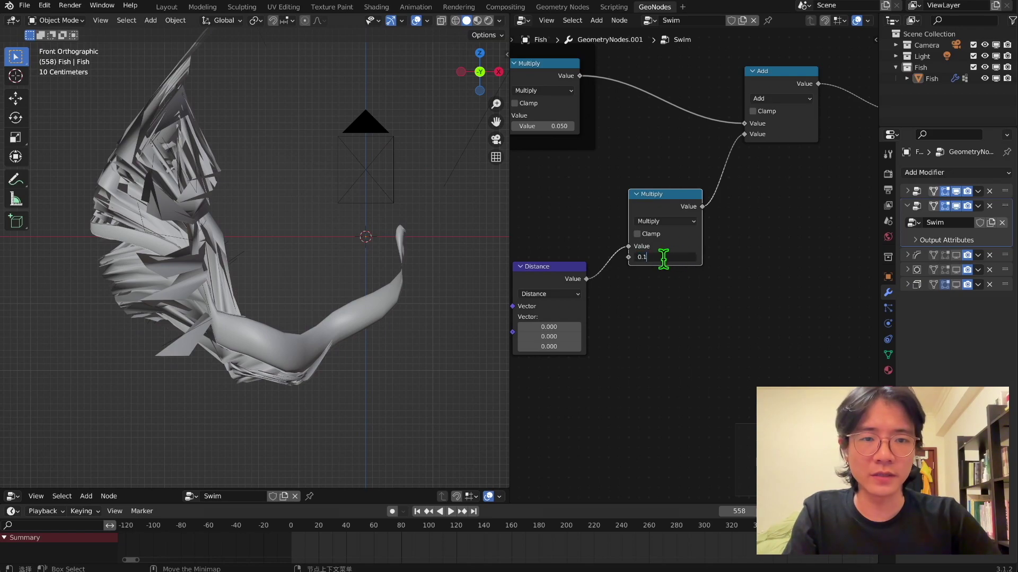
key("Return")
scroll(669, 265, "down", 2)
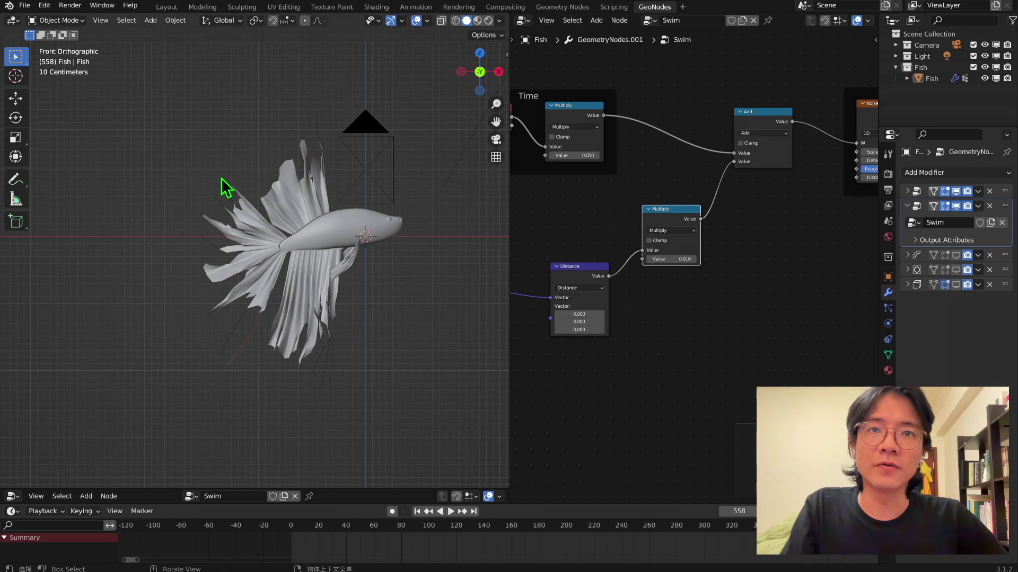
Move the Position and Distance nodes lower and reposition the Time frame to space out the two branches
middle_click_drag(571, 217, 752, 230)
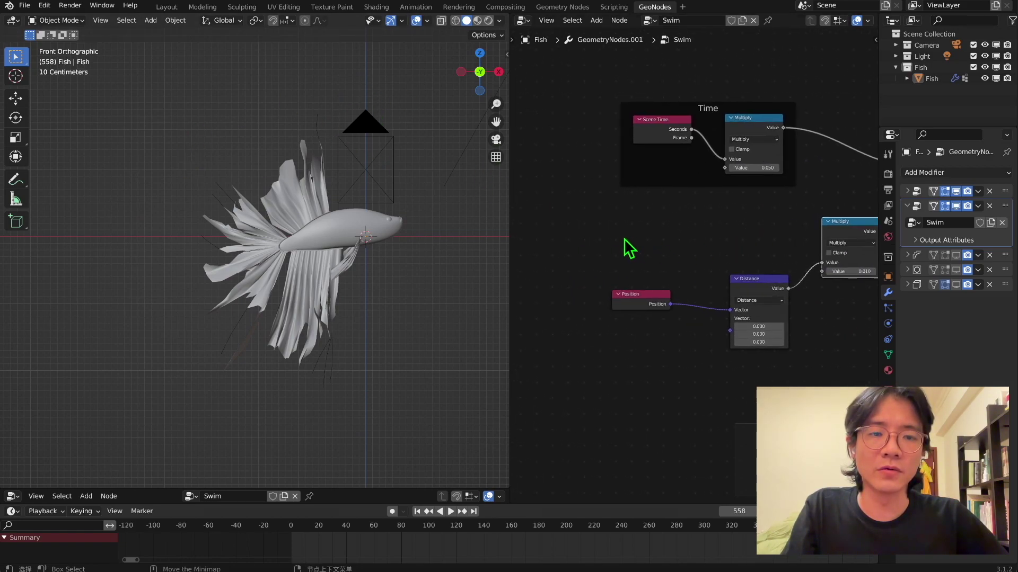
left_click_drag(624, 237, 750, 324)
left_click_drag(755, 288, 728, 316)
middle_click_drag(739, 224, 710, 242)
left_click_drag(677, 143, 644, 114)
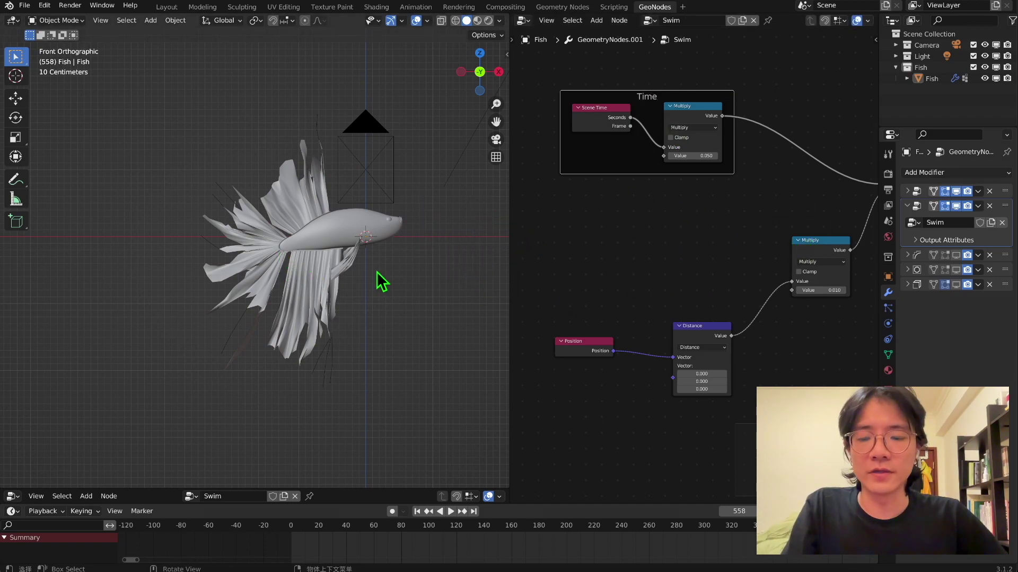
Play the animation to check the fish's swimming motion, and examine the noise_Offset nodes
mouse_move(374, 250)
middle_mouse_down()
mouse_move(348, 249)
mouse_move(302, 290)
mouse_move(321, 300)
mouse_move(364, 250)
middle_mouse_up()
key("space")
scroll(361, 260, "down", 3)
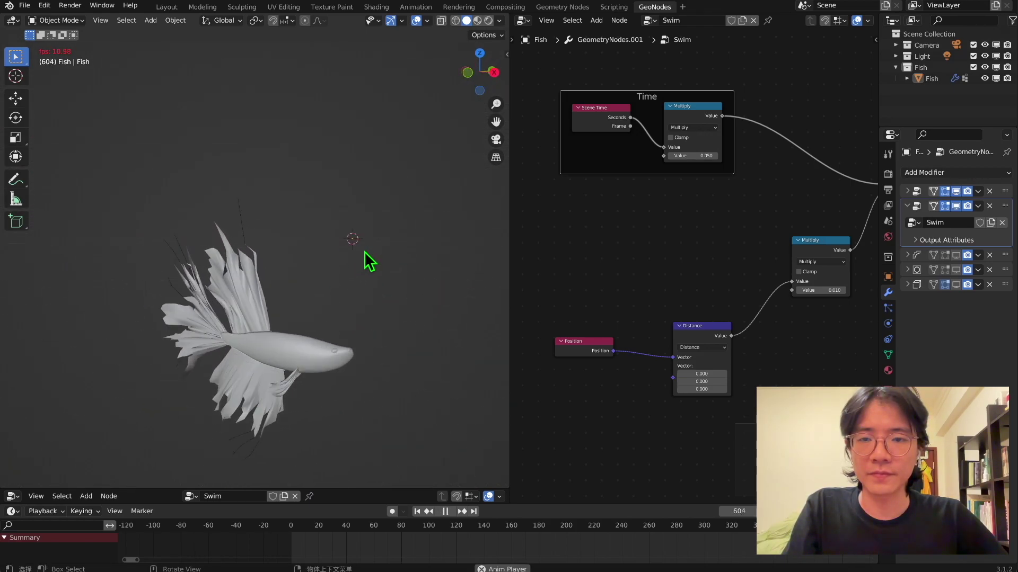
scroll(336, 284, "down", 3)
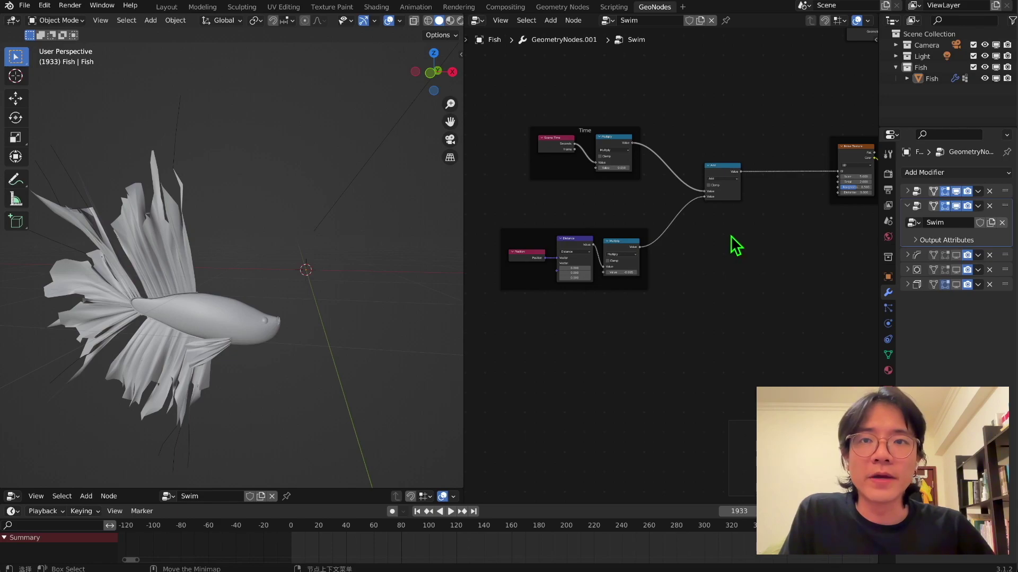
middle_click_drag(749, 246, 643, 290)
scroll(778, 232, "up", 5)
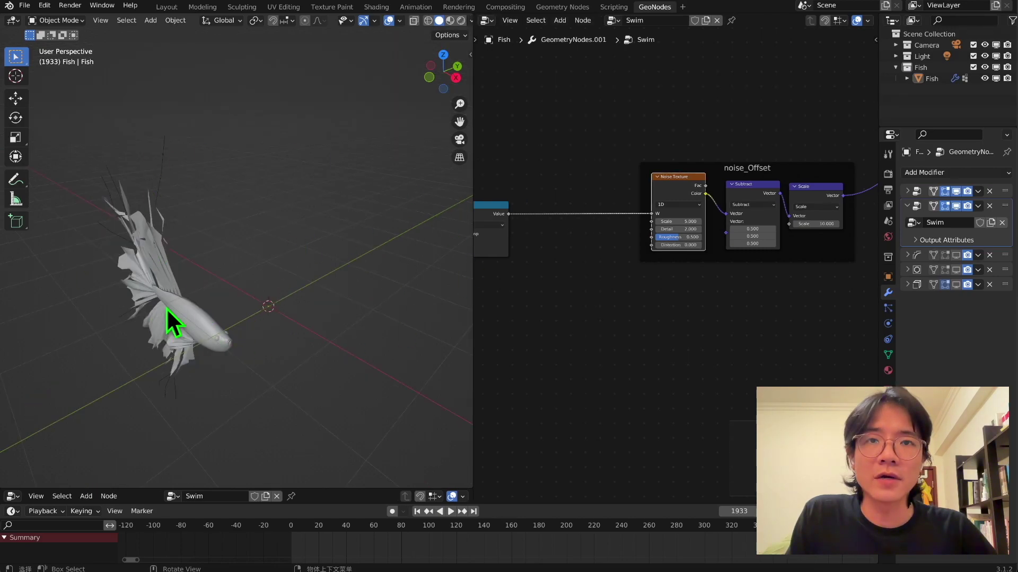
middle_click_drag(581, 269, 522, 357)
scroll(557, 340, "up", 5)
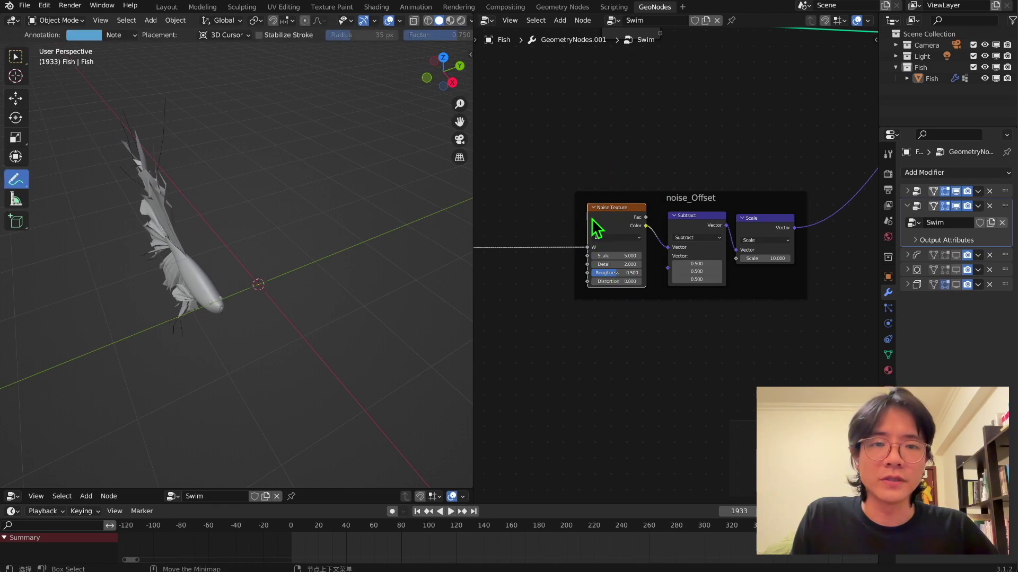
Annotate an S-shaped swim path beside the fish, with two marked points and an arrow between them
mouse_move(365, 152)
left_mouse_down()
mouse_move(298, 122)
mouse_move(351, 208)
mouse_move(261, 254)
mouse_move(201, 342)
mouse_move(367, 345)
mouse_move(371, 320)
left_mouse_up()
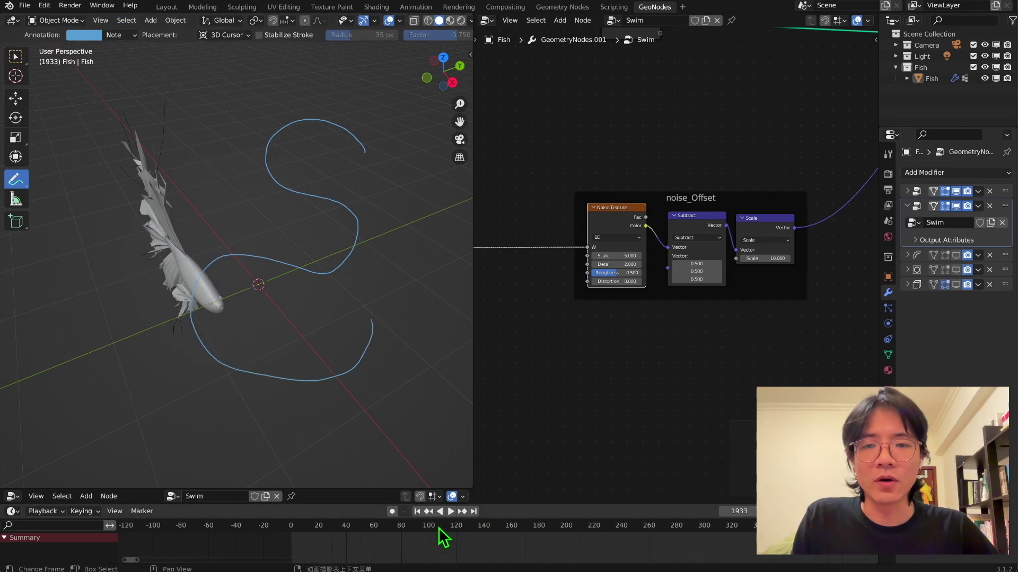
left_click_drag(260, 252, 260, 258)
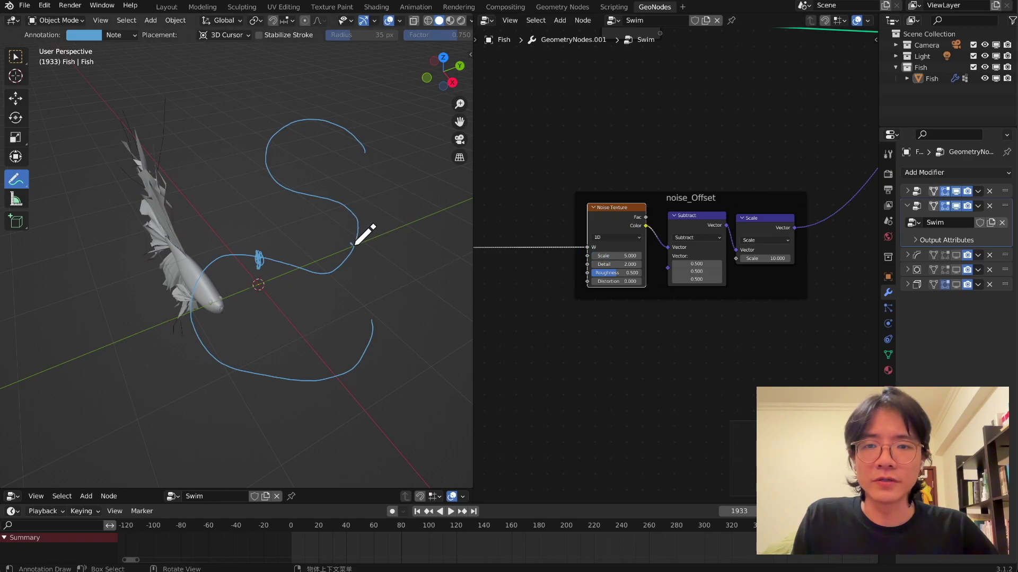
left_click_drag(352, 245, 369, 253)
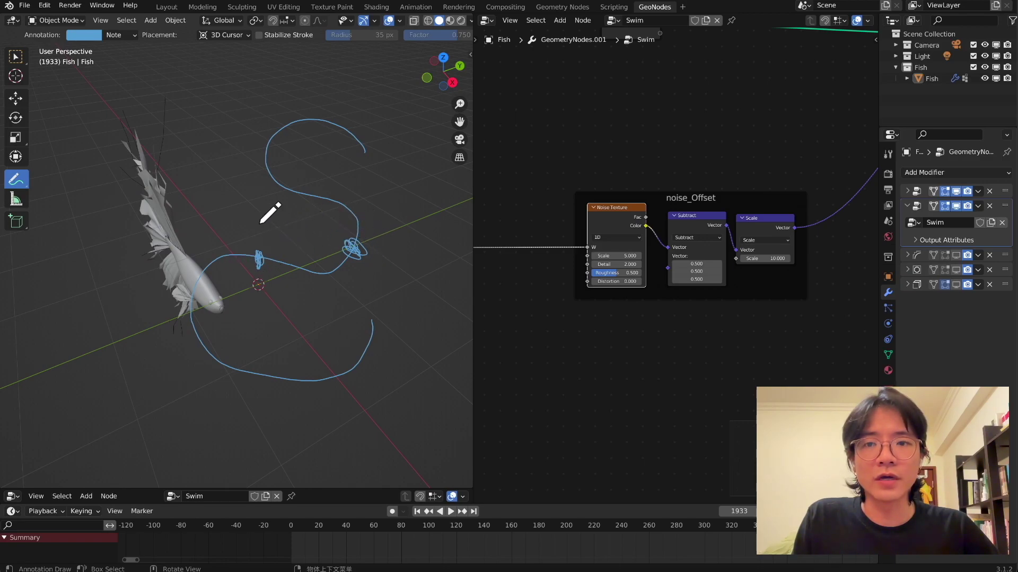
mouse_move(342, 240)
left_mouse_down()
mouse_move(277, 249)
mouse_move(295, 260)
left_mouse_up()
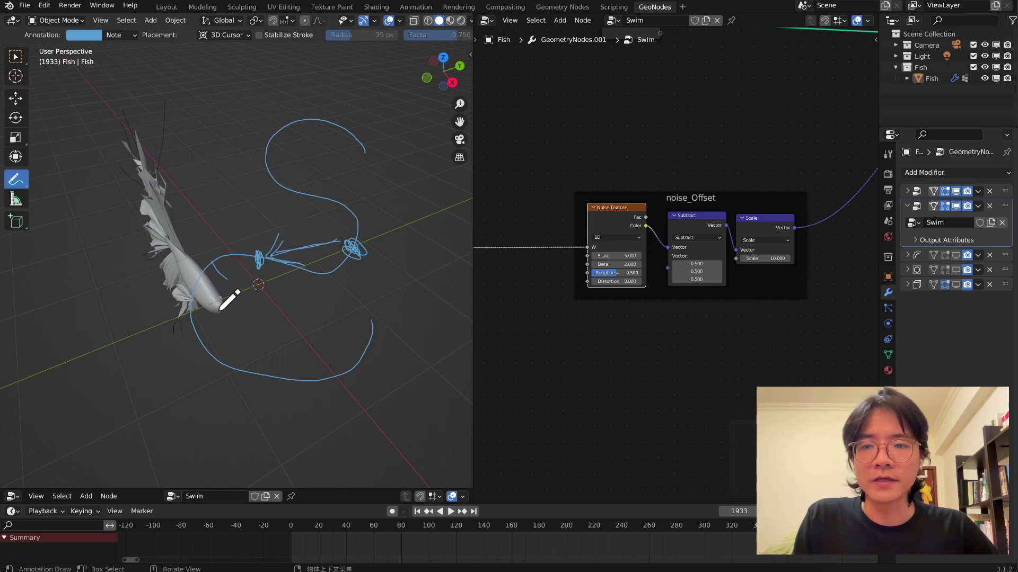
Draw short cross ticks along the lower and upper curves of the annotated swim path
left_click_drag(238, 346, 227, 389)
left_click_drag(266, 361, 277, 403)
left_click_drag(316, 357, 338, 385)
left_click_drag(358, 347, 379, 357)
left_click_drag(298, 180, 260, 206)
left_click_drag(248, 131, 282, 159)
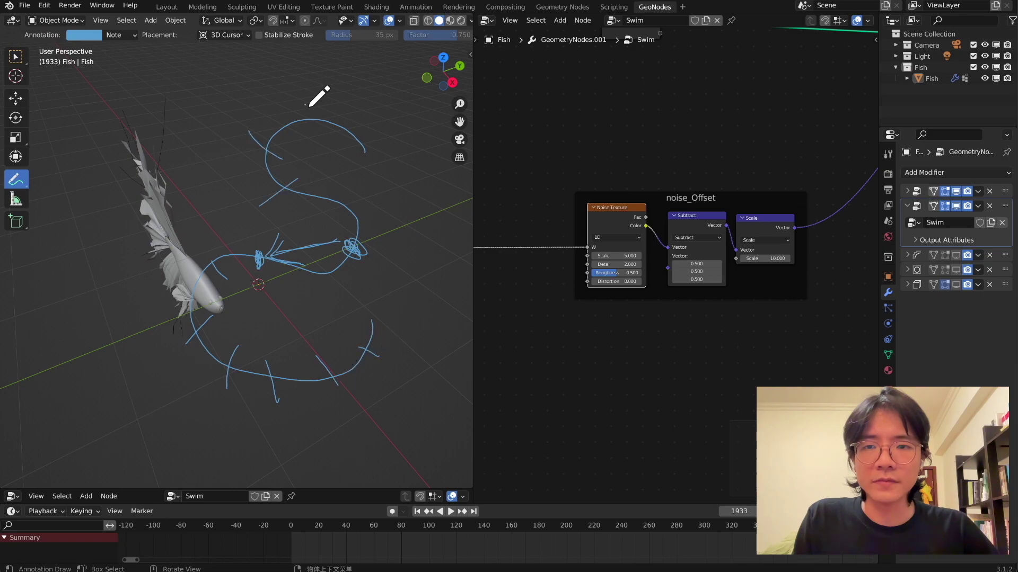
left_click_drag(306, 105, 328, 130)
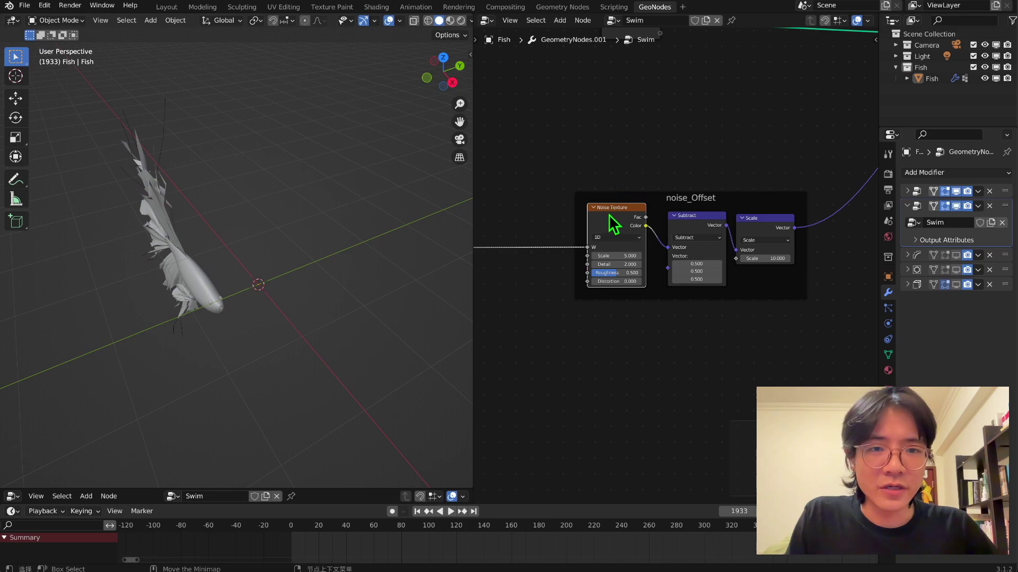
Move the Noise Texture node away from the Subtract node and turn it into its own node group
left_click_drag(608, 214, 607, 211)
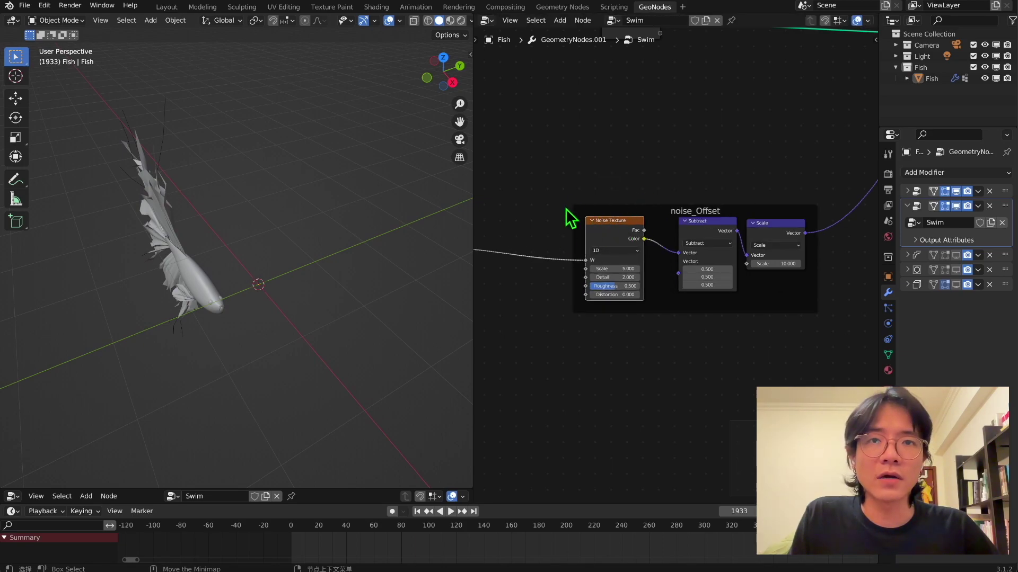
key("ctrl+z")
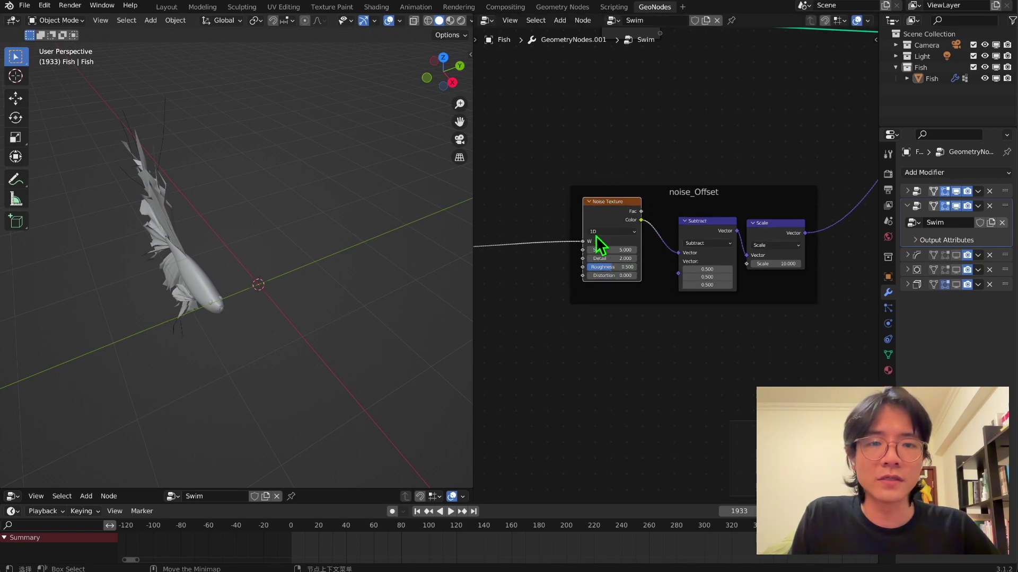
right_click(609, 212)
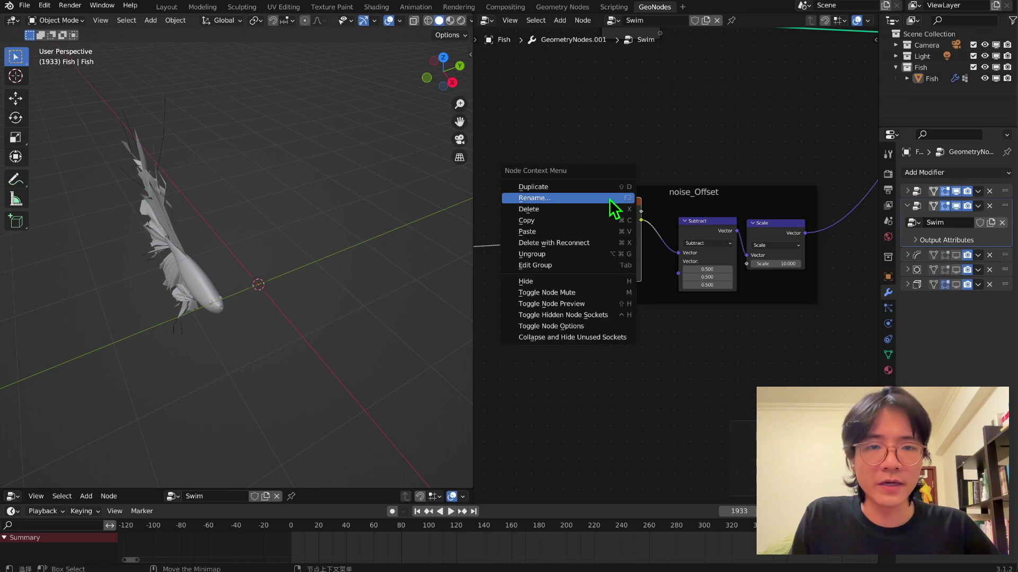
left_click(600, 220)
left_click_drag(610, 205, 598, 203)
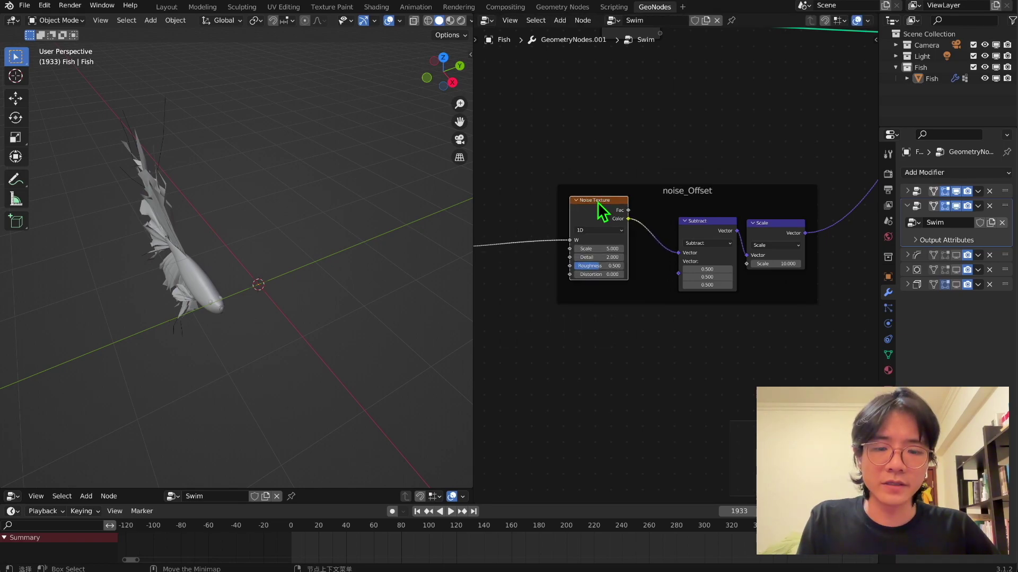
key("ctrl+g")
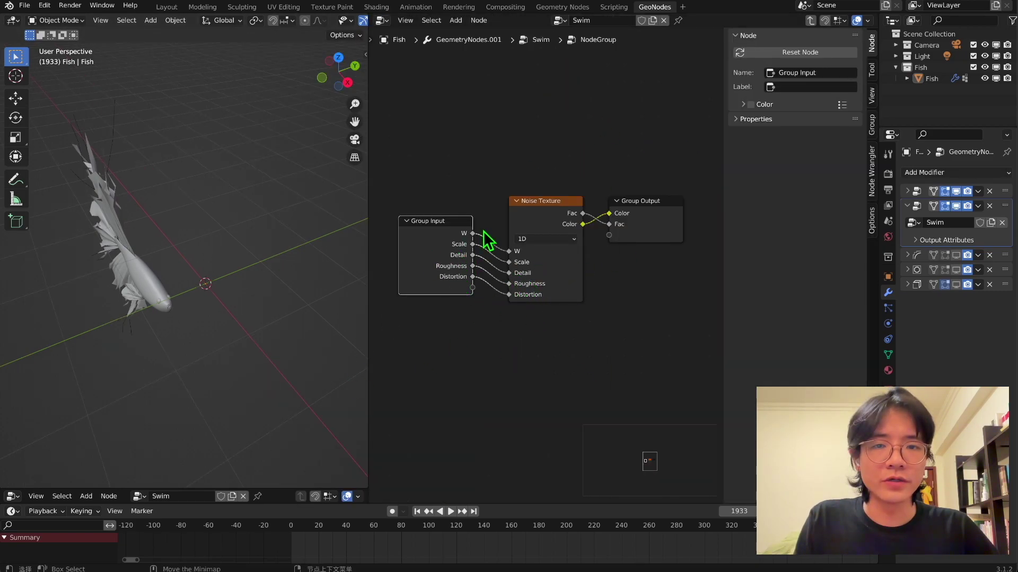
Remove the Scale, Detail, Roughness and Distortion inputs from the noise node group, keep W, and return to the Swim tree
left_click(871, 70)
key("n")
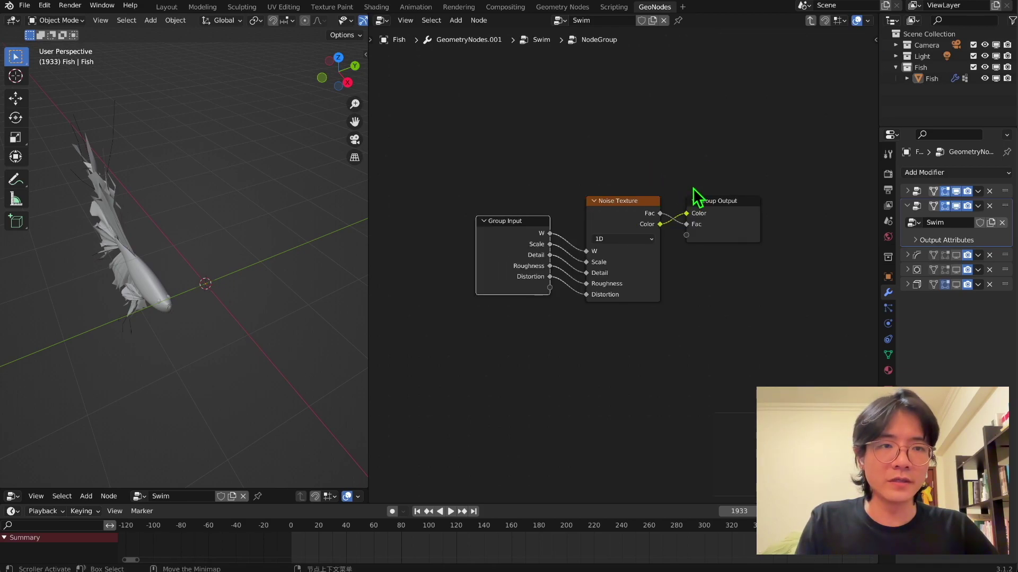
key("n")
left_click(871, 125)
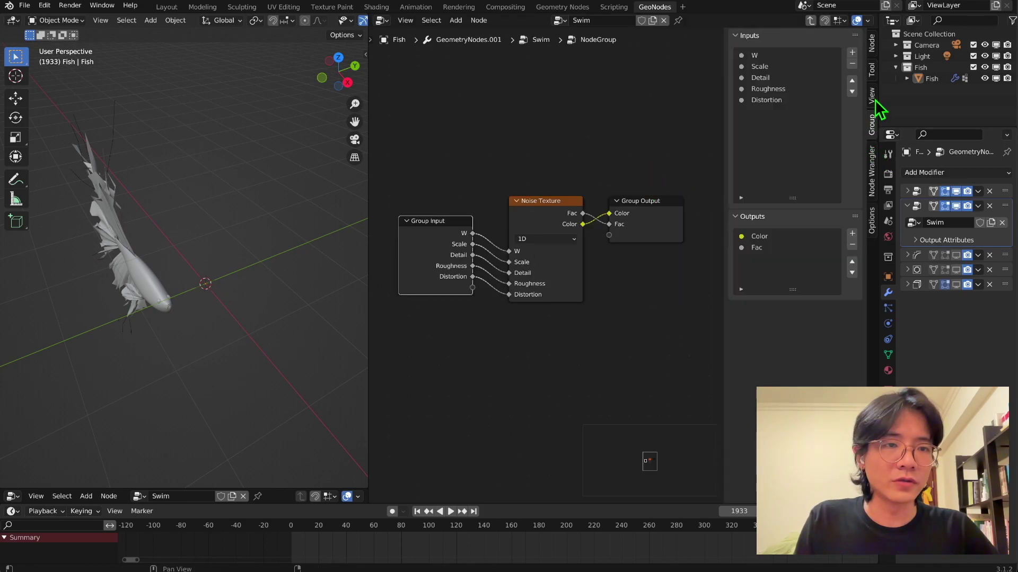
left_click(759, 66)
left_click(853, 64)
left_click(852, 64)
left_click(852, 64)
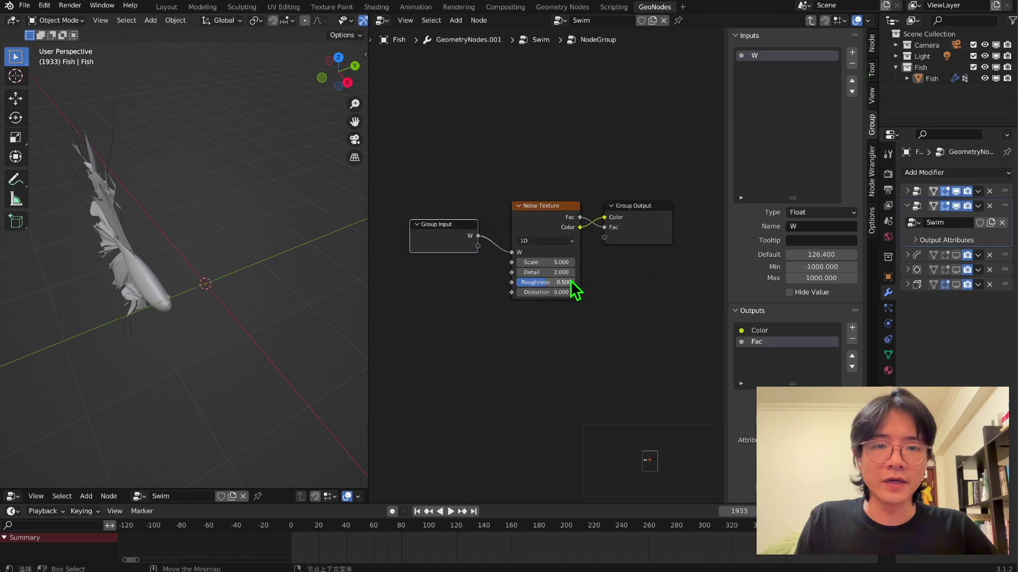
key("Tab")
Rename the noise node group as Nnoise_Timelime
scroll(542, 234, "down", 4)
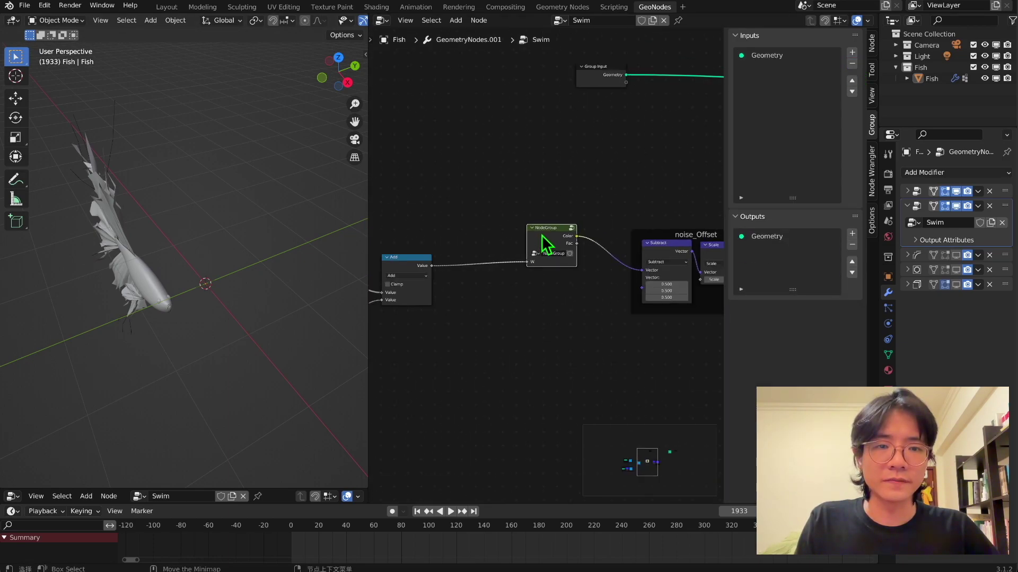
scroll(542, 234, "up", 5)
middle_click_drag(558, 233, 488, 206)
double_click(472, 233)
type("NOI")
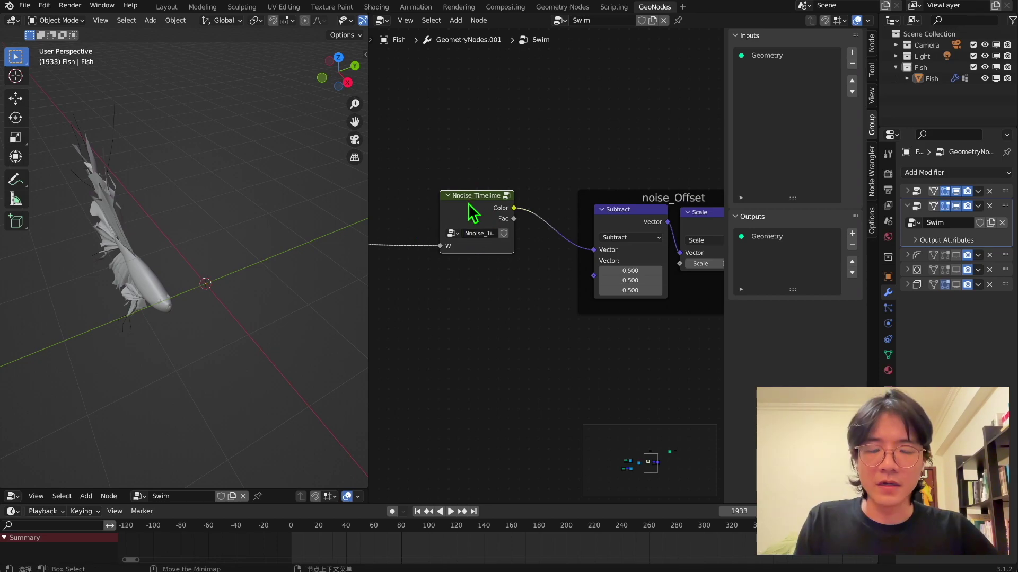
Duplicate the Nnoise_Timelime group below the original and link the Add node's output to the copy's W input
left_click_drag(466, 207, 467, 194)
key("shift+d")
left_click(474, 351)
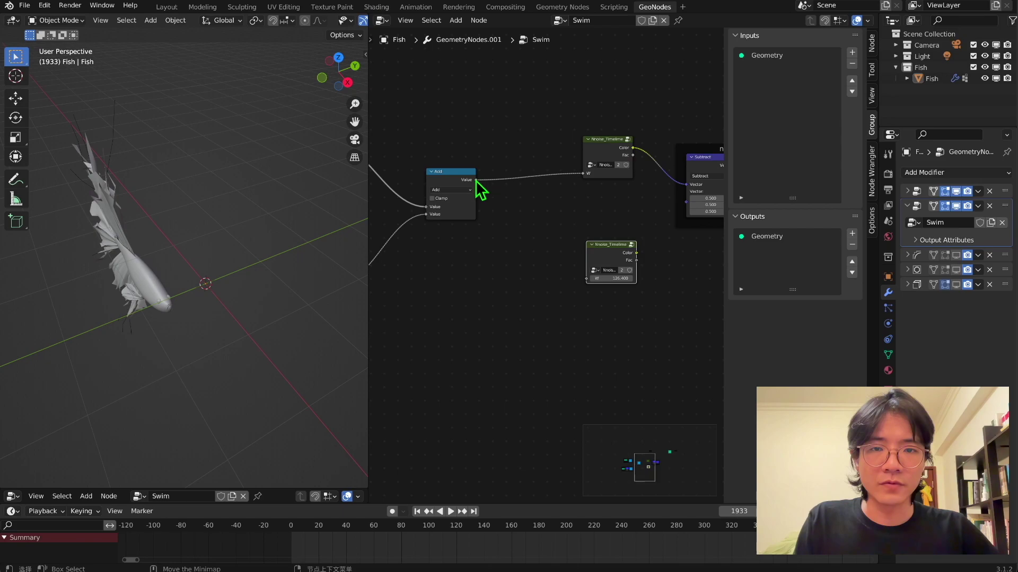
left_click_drag(477, 181, 587, 280)
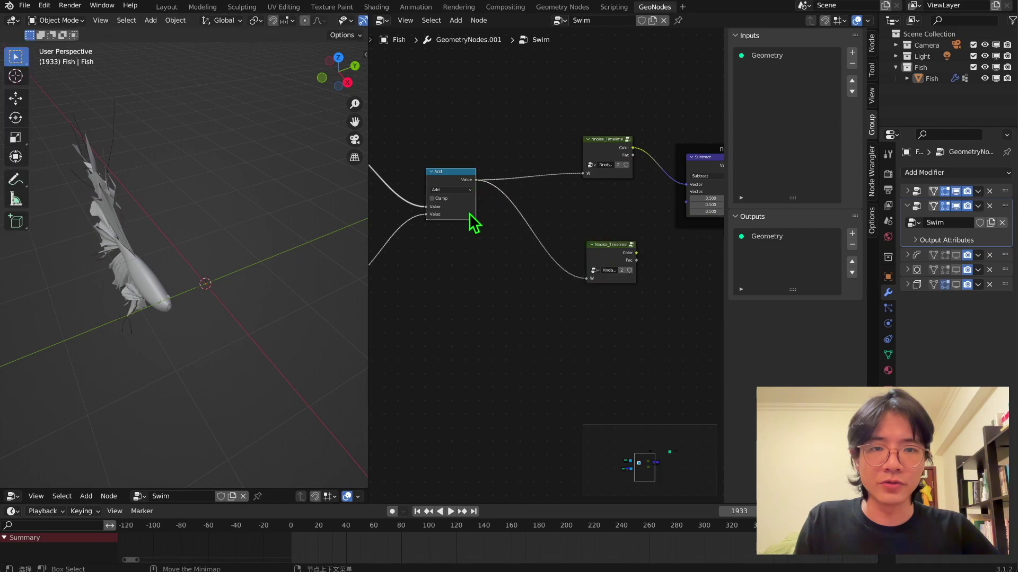
Insert a duplicate Add node before the second Nnoise_Timelime group and set its second value to 0.01
key("shift+d")
left_click(547, 223)
scroll(547, 222, "up", 2)
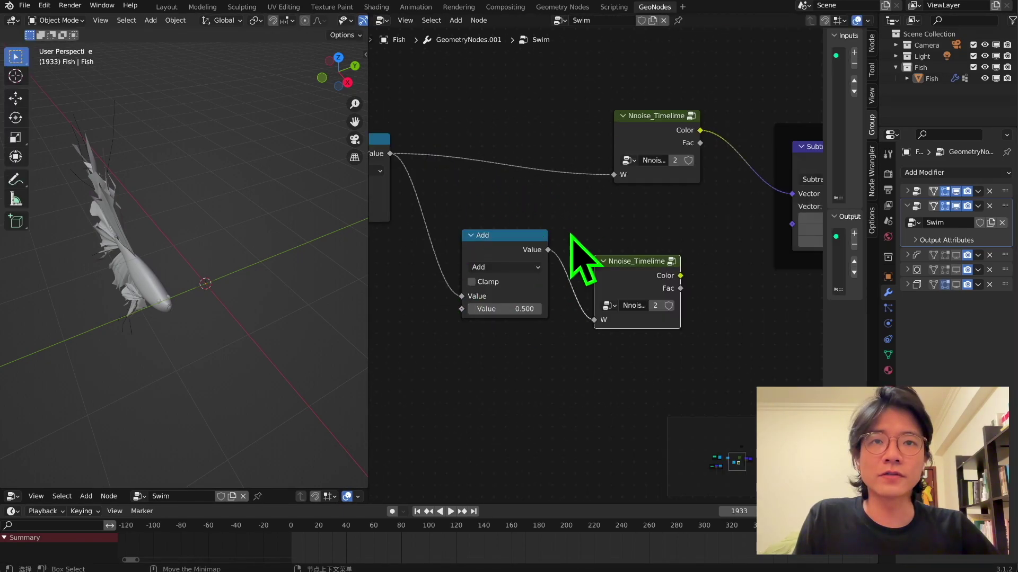
left_click(518, 305)
key("BackSpace")
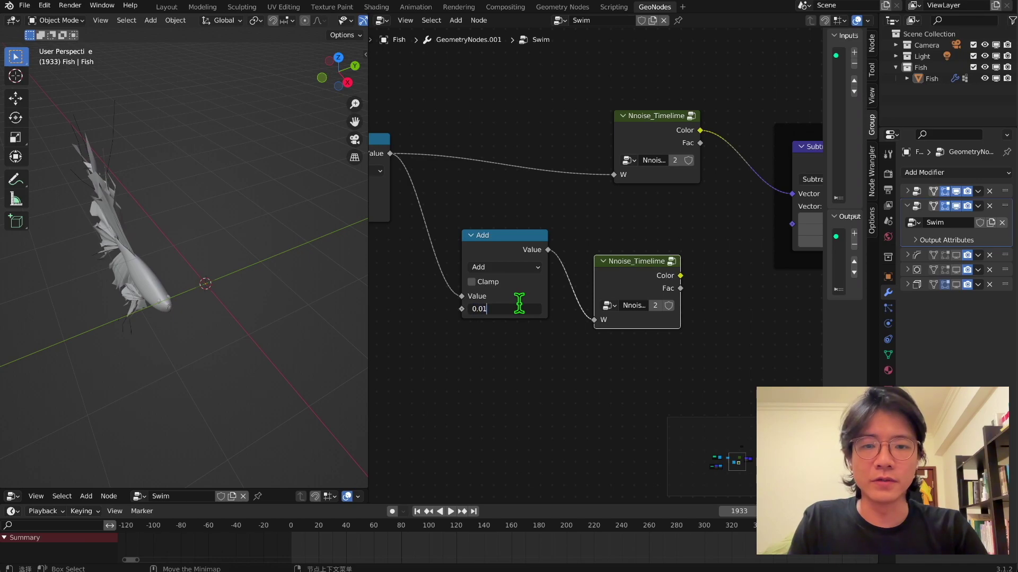
key("Return")
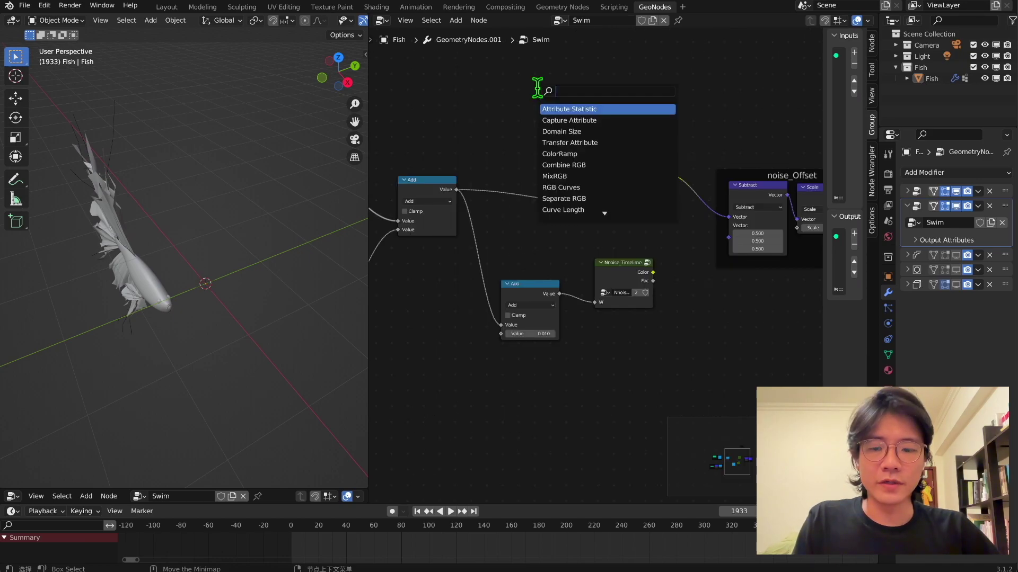
Add a frame around the first Nnoise_Timelime group and label it Time_A
type("f")
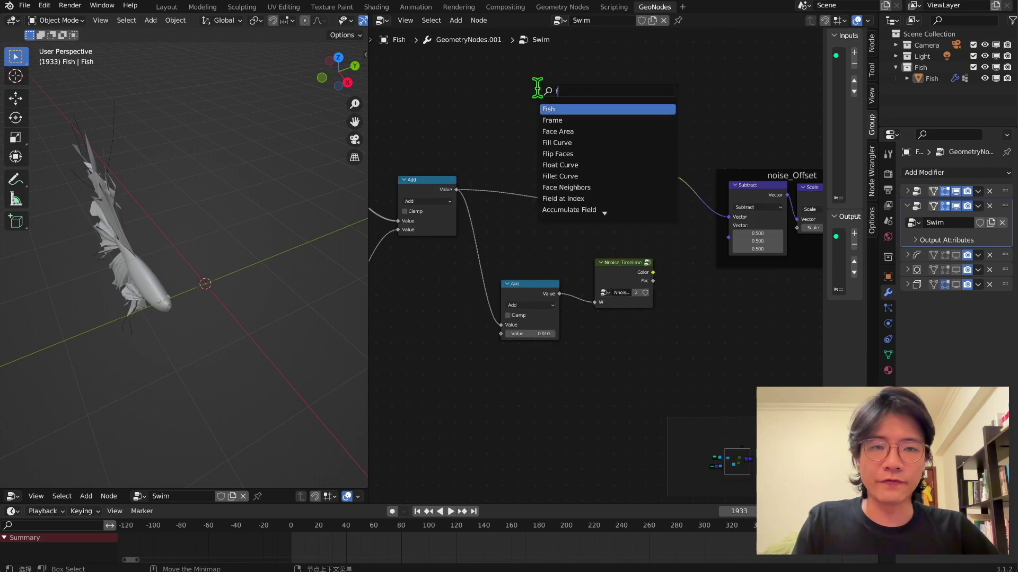
left_click(589, 120)
left_click(593, 111)
left_click_drag(628, 162, 595, 133)
left_click(598, 133)
key("F2")
type("Time_1")
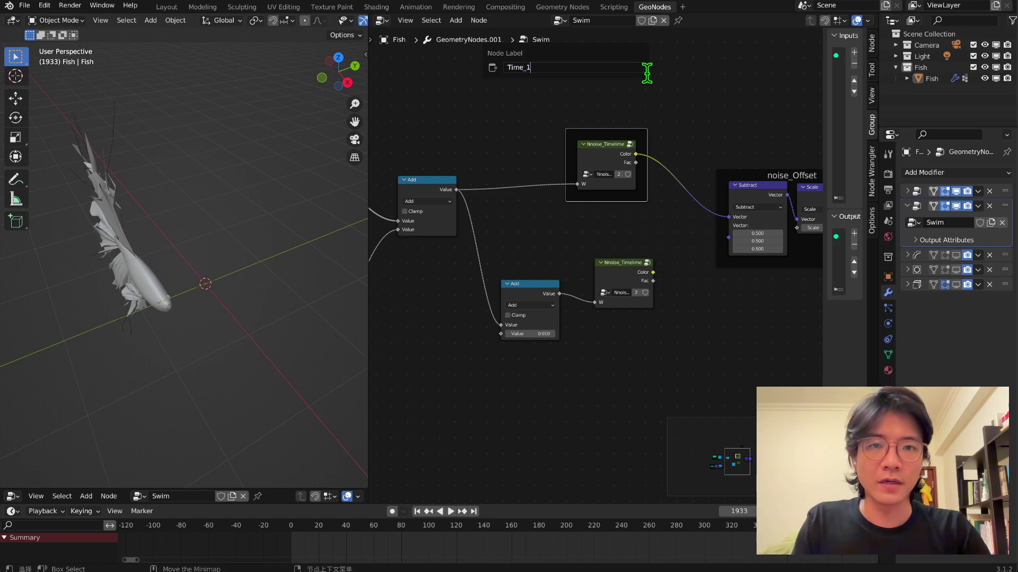
key("BackSpace")
type("A")
key("Return")
Add a frame around the second Add node and its Nnoise_Timelime group, labelled Time_B
key("shift+a")
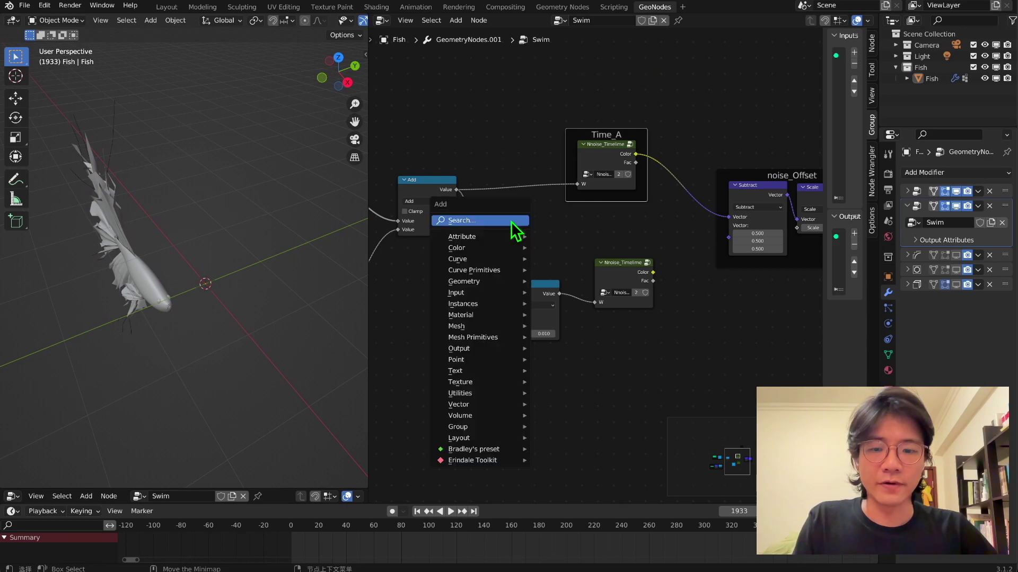
left_click(511, 222)
type("f")
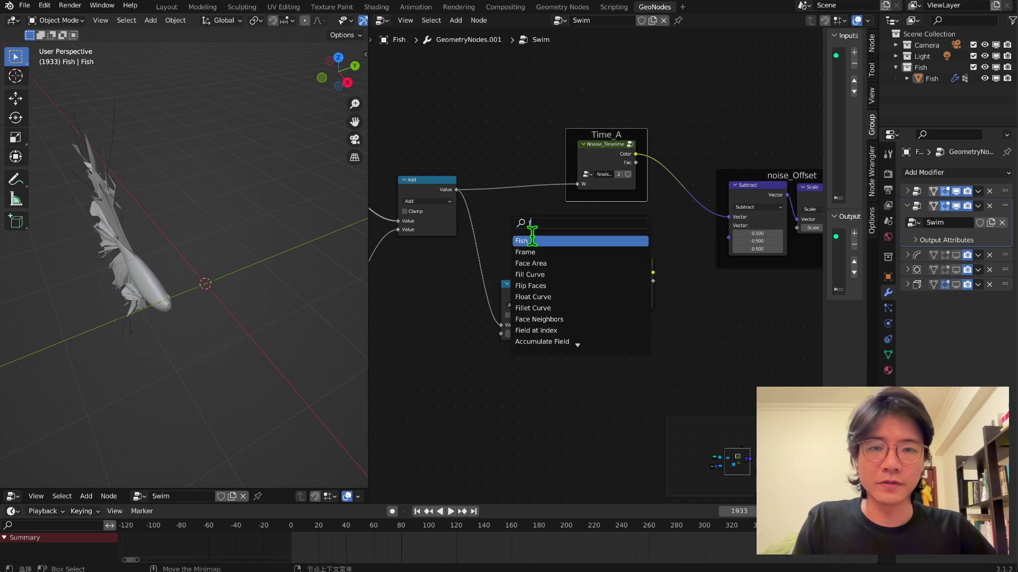
key("F2")
type("Time_B")
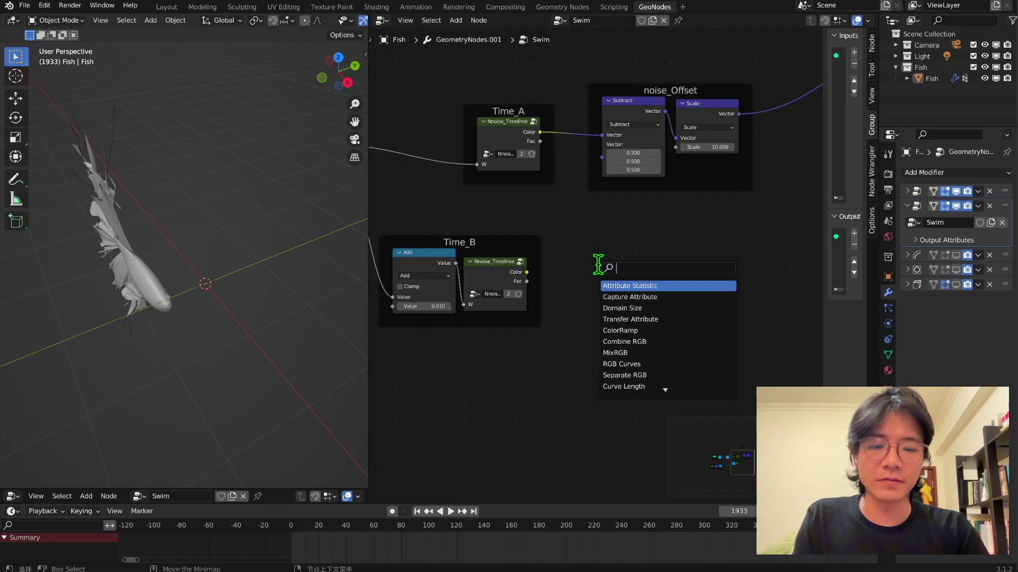
Add a vector Subtract node with 0.5 on all three axes and link Time_B's Color output to its first input
double_click(623, 347)
type("0.5")
key("Return")
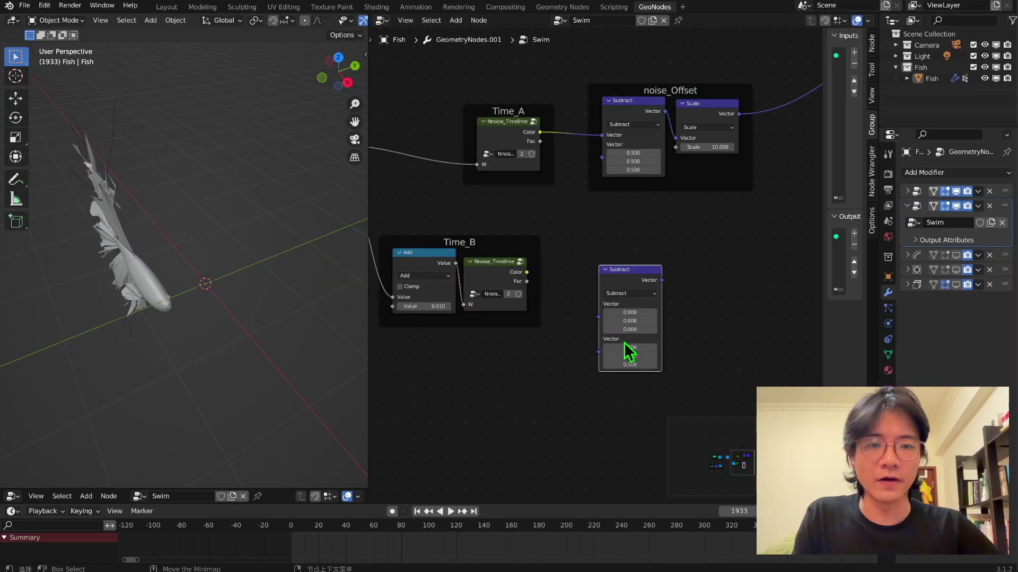
left_click_drag(526, 272, 599, 317)
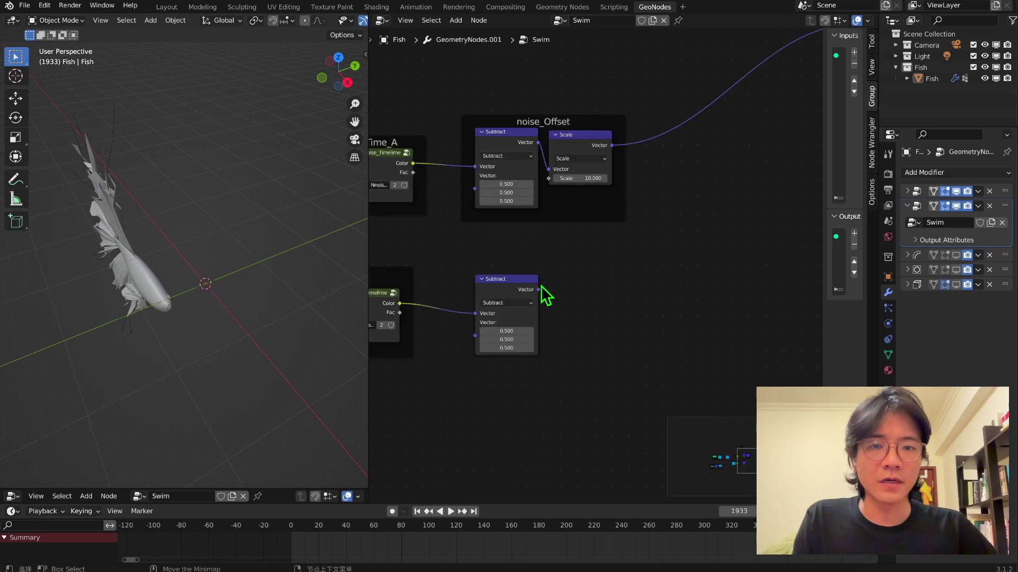
Duplicate the Subtract node and link the Time_A and Time_B Subtract outputs to the copy's first and second inputs
key("shift+d")
left_click(721, 212)
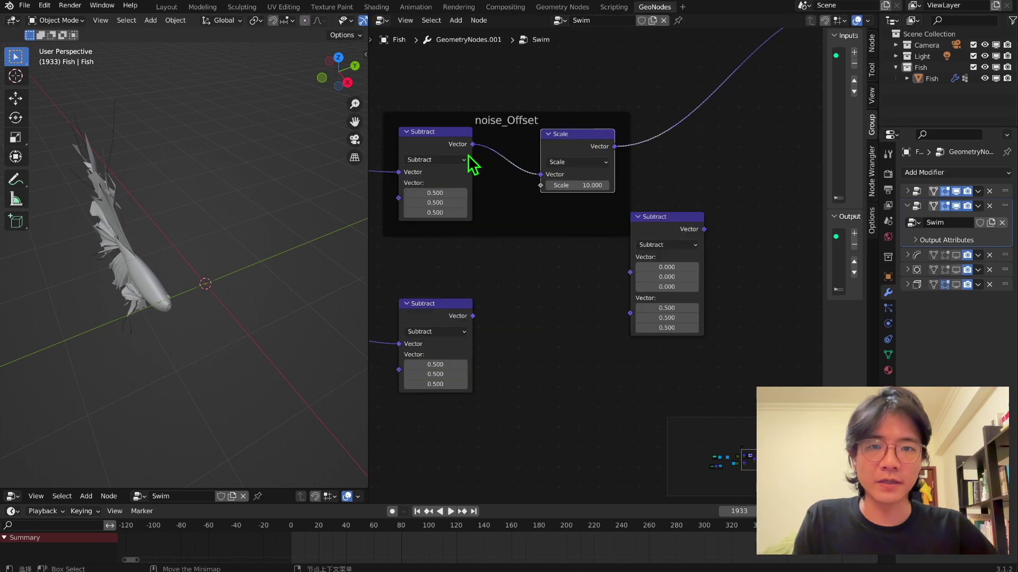
left_click_drag(472, 145, 630, 273)
scroll(537, 180, "down", 2)
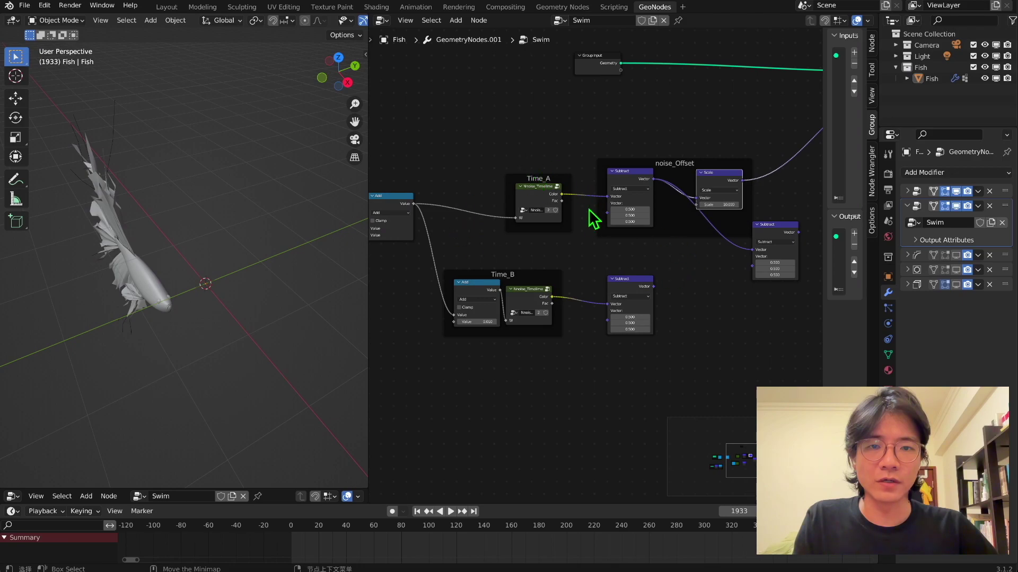
middle_click_drag(588, 209, 518, 179)
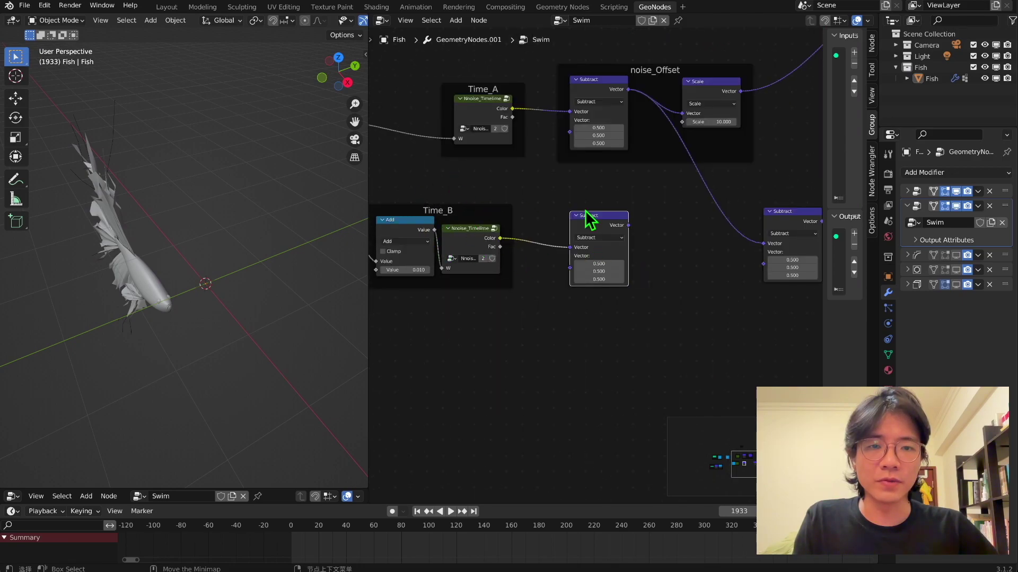
left_click_drag(629, 226, 763, 263)
scroll(757, 272, "down", 1)
middle_click_drag(756, 272, 642, 247)
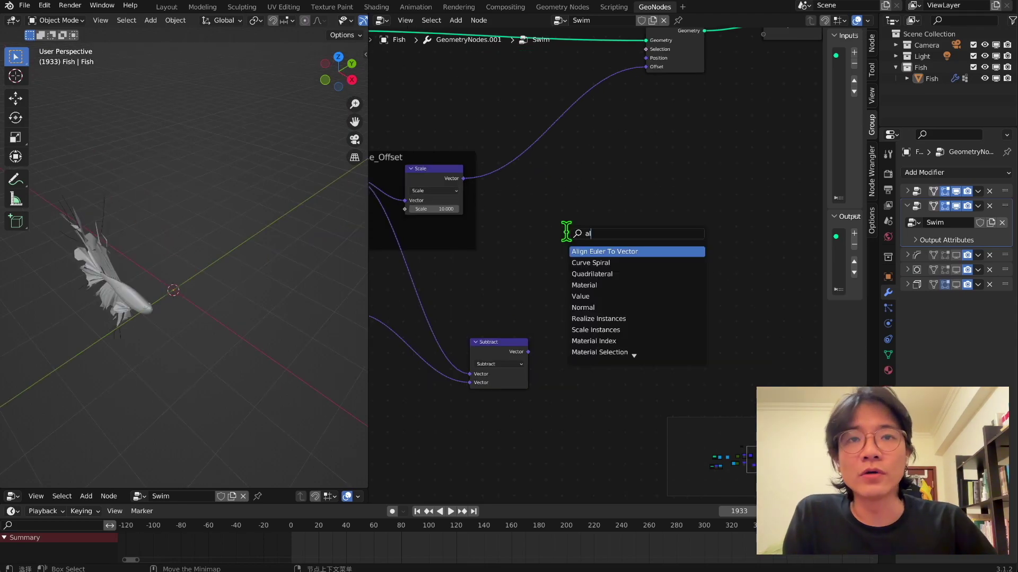
Add an Align Euler to Vector node near the last Subtract node and link the Subtract output to its Vector input
left_click(591, 251)
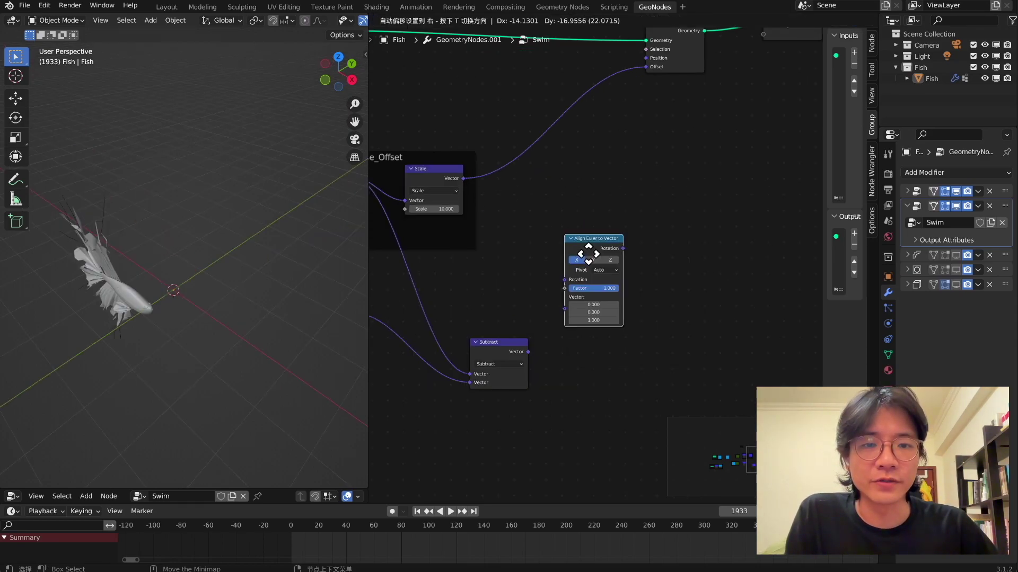
left_click(587, 252)
scroll(590, 266, "up", 1)
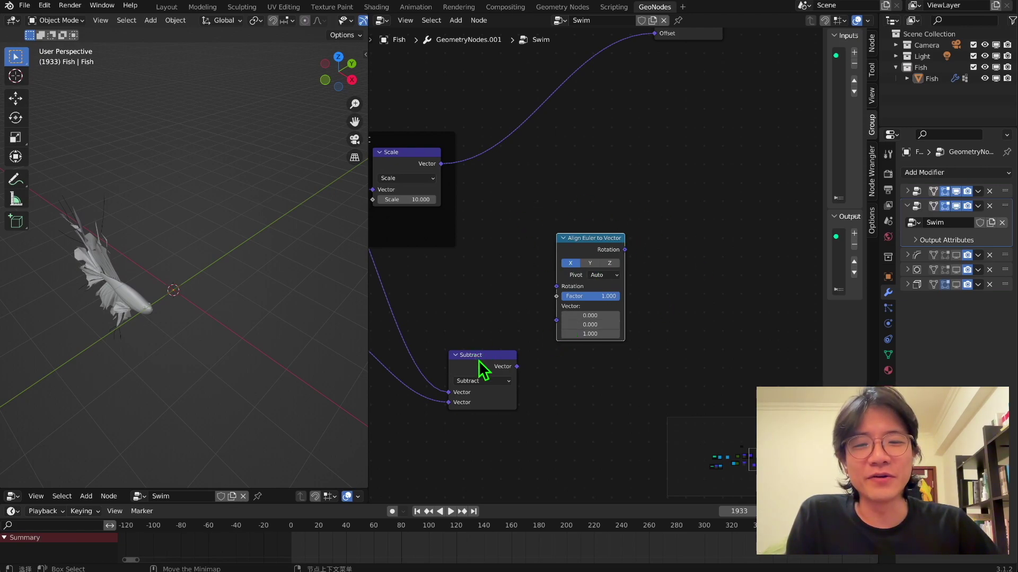
left_click_drag(479, 360, 491, 385)
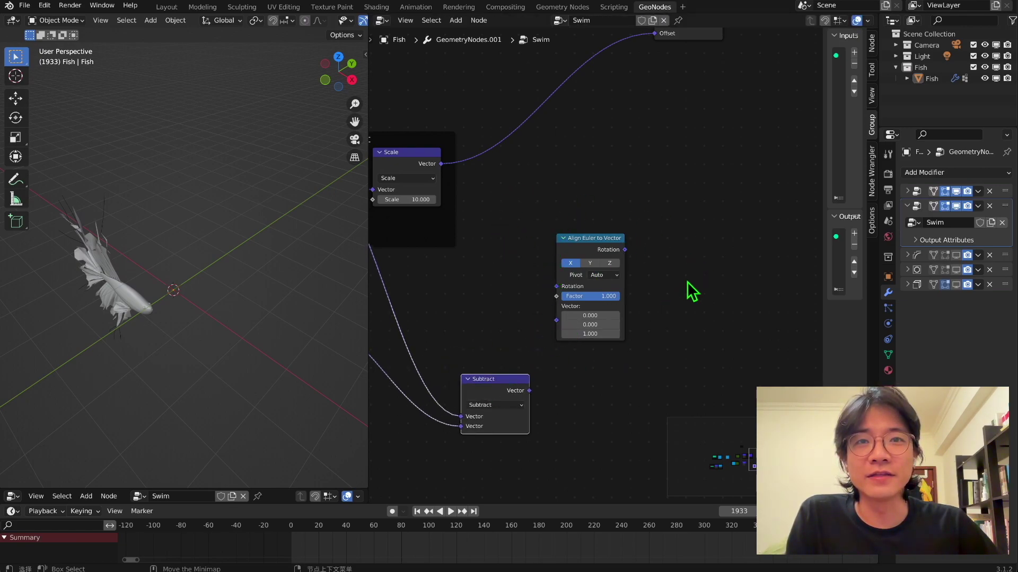
left_click_drag(441, 138, 450, 107)
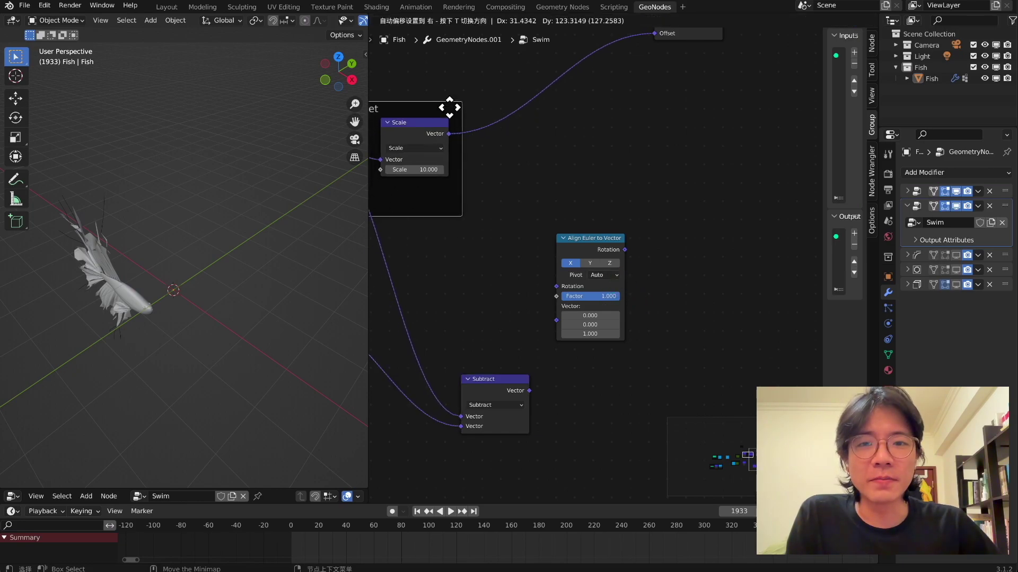
left_click_drag(603, 245, 570, 233)
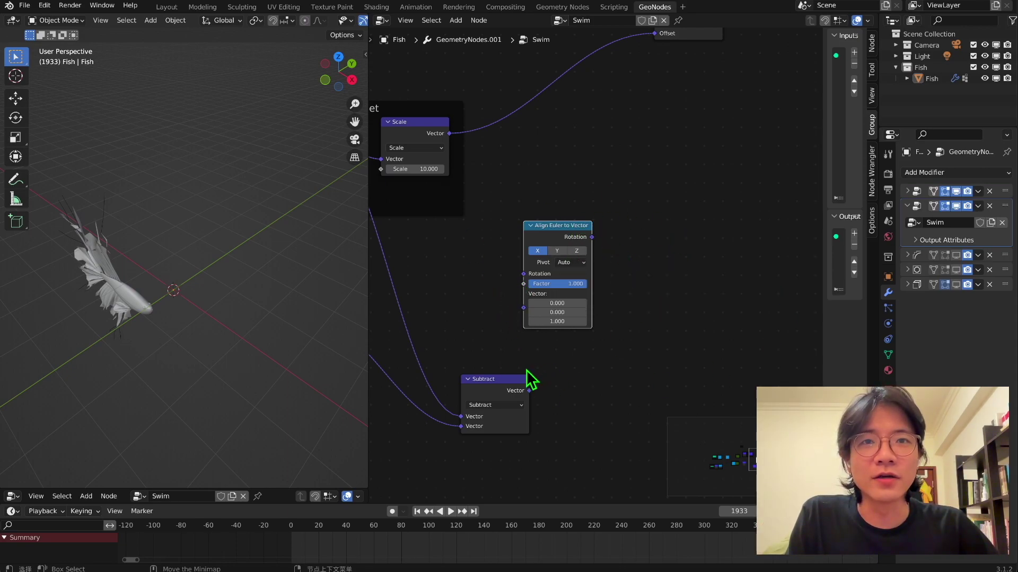
left_click(498, 268)
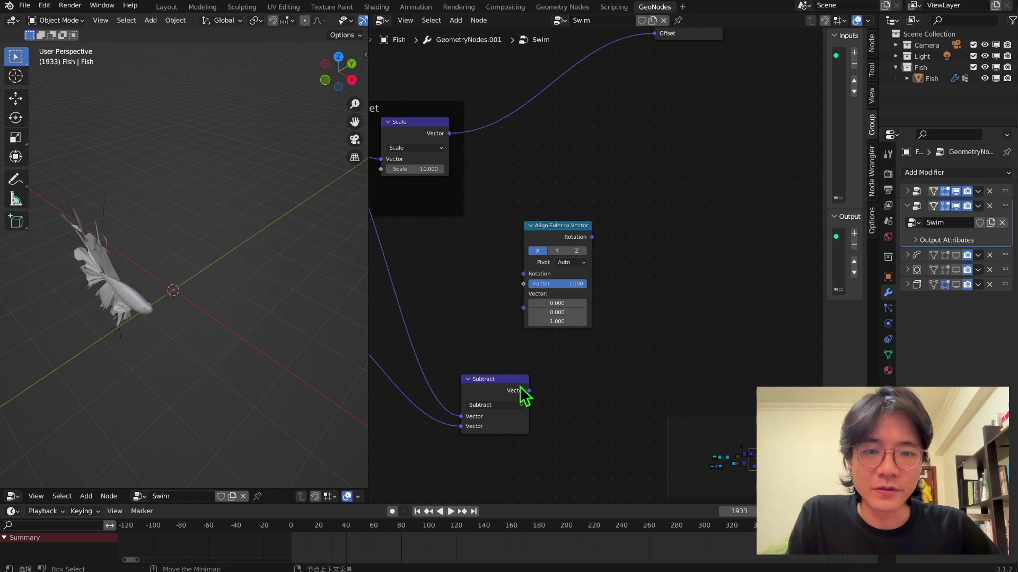
Add a Position node above Align Euler to Vector and a Vector Rotate node beside them
key("shift+a")
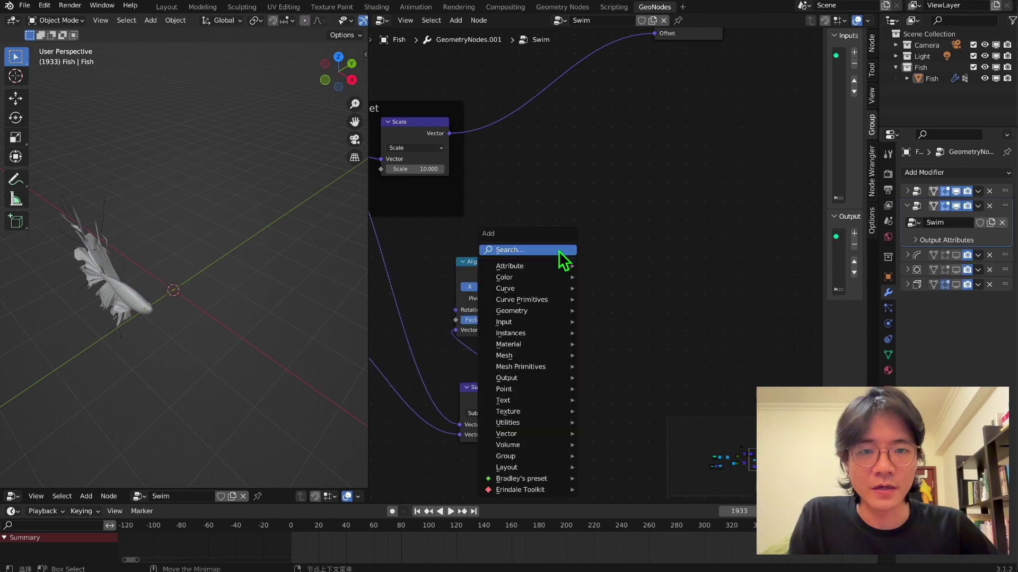
left_click(558, 250)
type("posi")
key("Return")
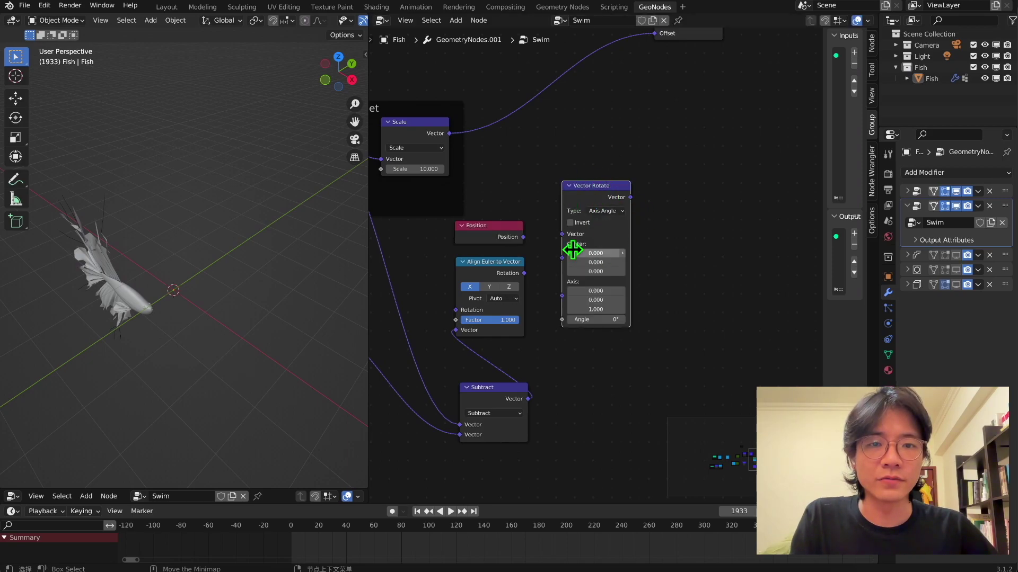
Set Vector Rotate to Euler, feed it the Position and aligned Rotation outputs, and link its result to Set Position's Position input
scroll(570, 250, "up", 1)
left_click(609, 207)
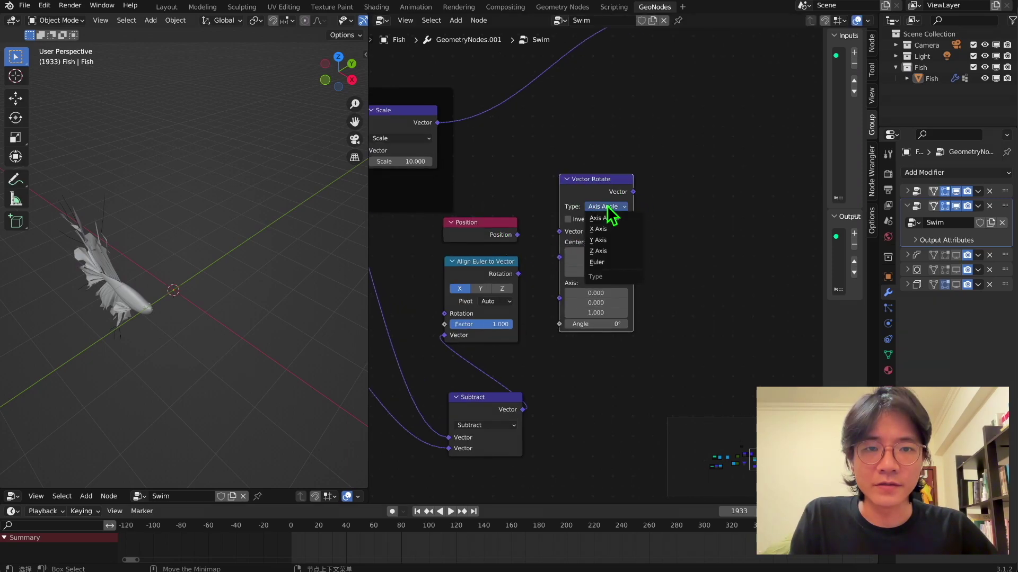
left_click(598, 262)
left_click_drag(518, 235, 559, 238)
left_click_drag(518, 275, 559, 299)
scroll(597, 265, "down", 3)
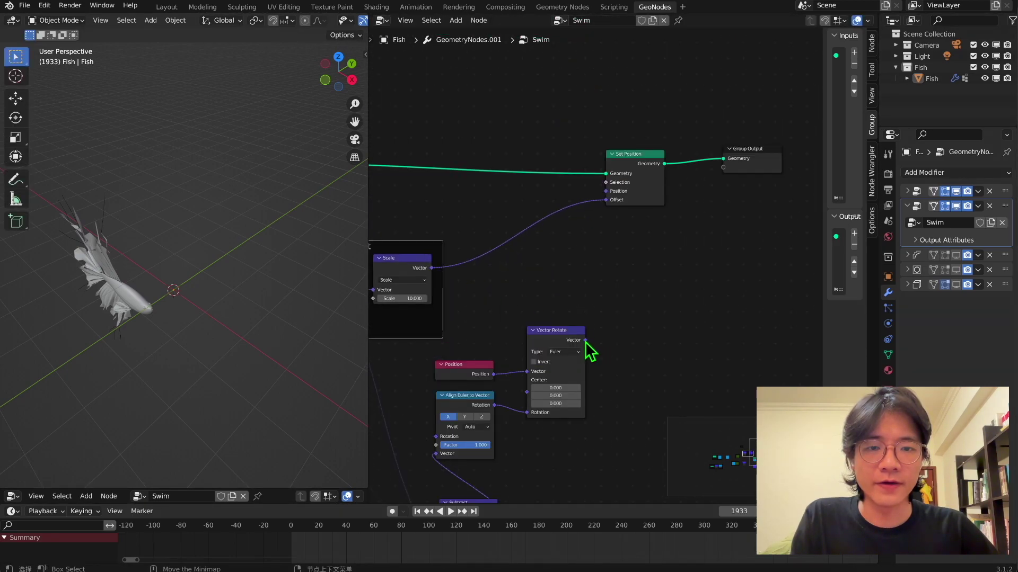
left_click_drag(585, 339, 605, 192)
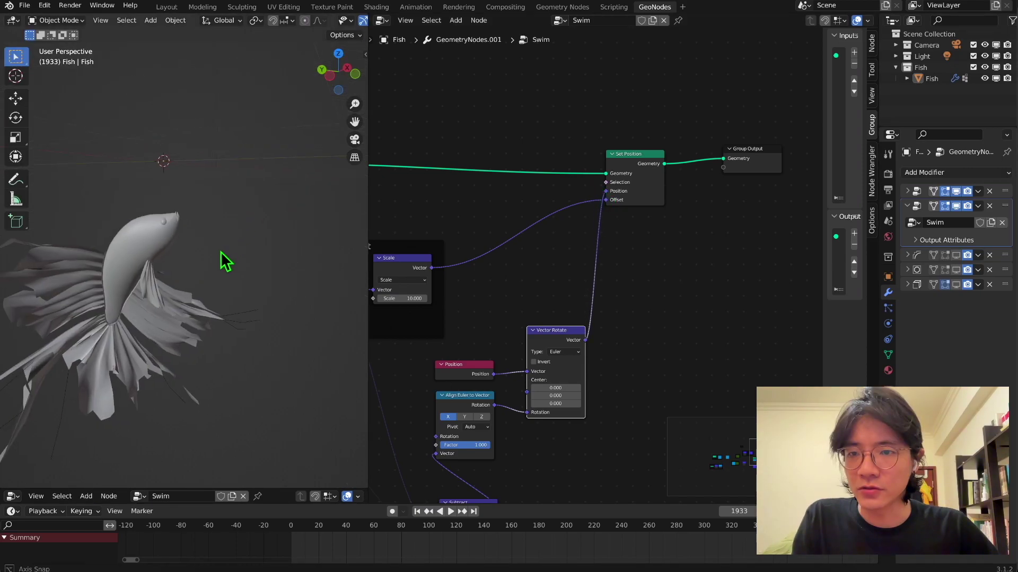
Play the animation and examine the fish's orientation along its path from several angles
middle_click_drag(220, 252, 227, 183)
key("space")
scroll(238, 268, "down", 3)
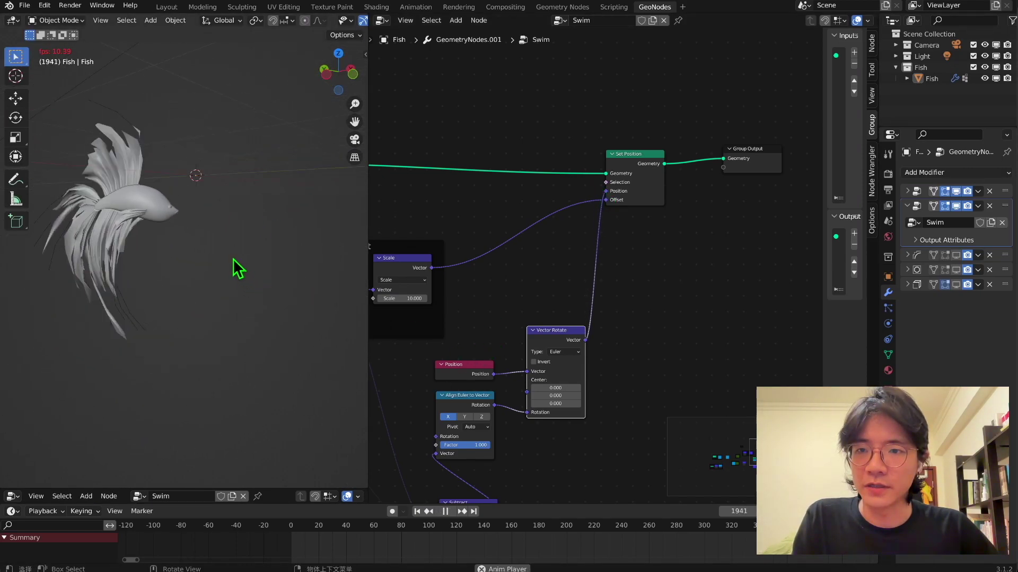
middle_click_drag(233, 258, 198, 316, "shift")
scroll(256, 324, "up", 1)
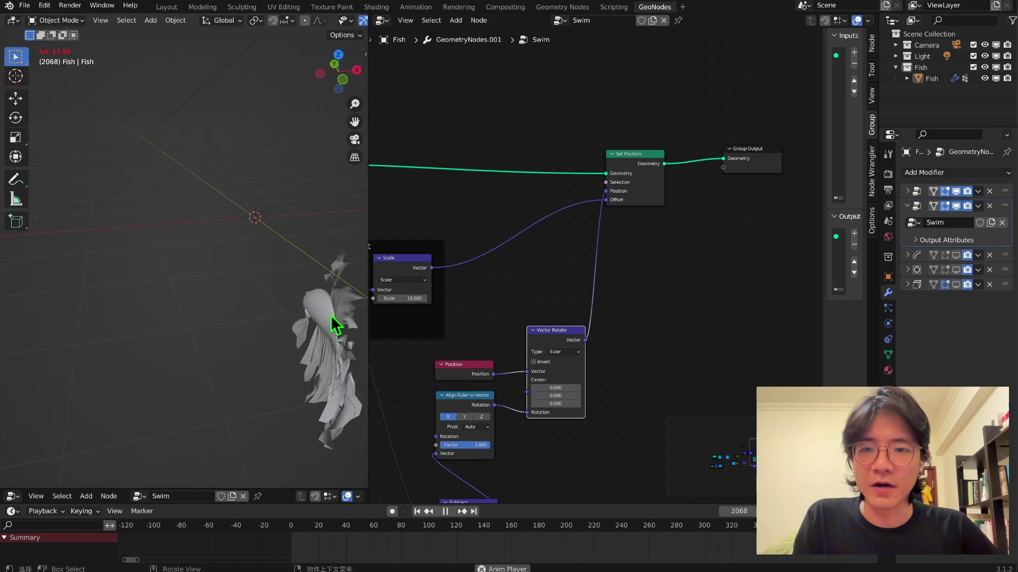
scroll(247, 282, "down", 3)
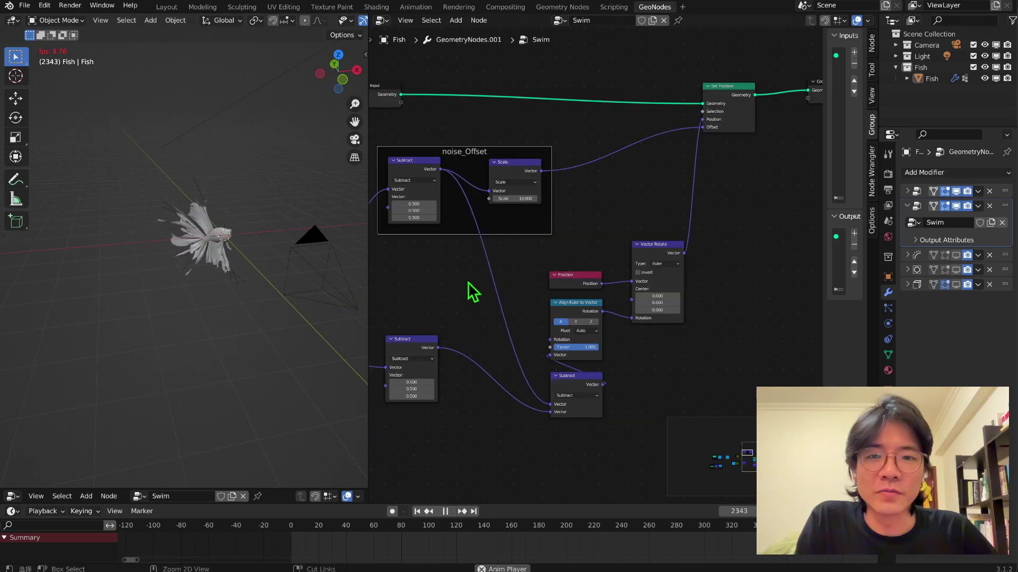
Set the second value of the Add node in the Time_B frame to -0.01
middle_click_drag(528, 325, 484, 352)
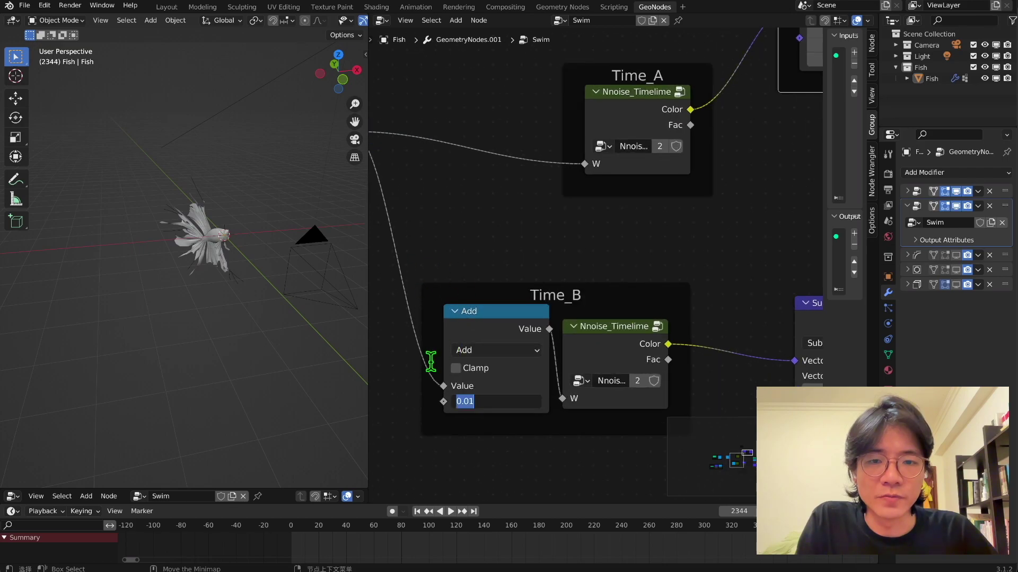
key("Left")
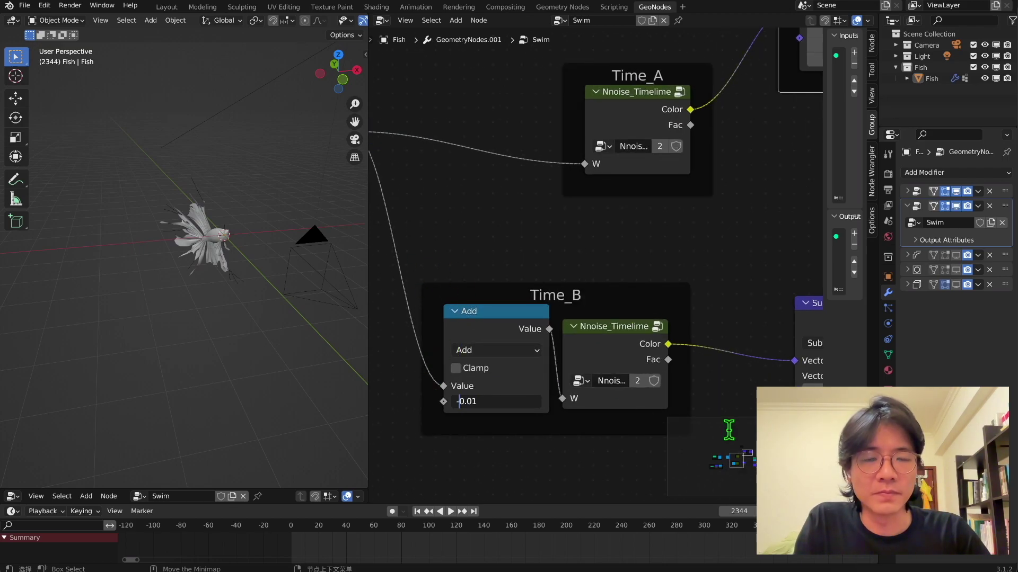
type("-")
key("Return")
scroll(732, 443, "down", 3)
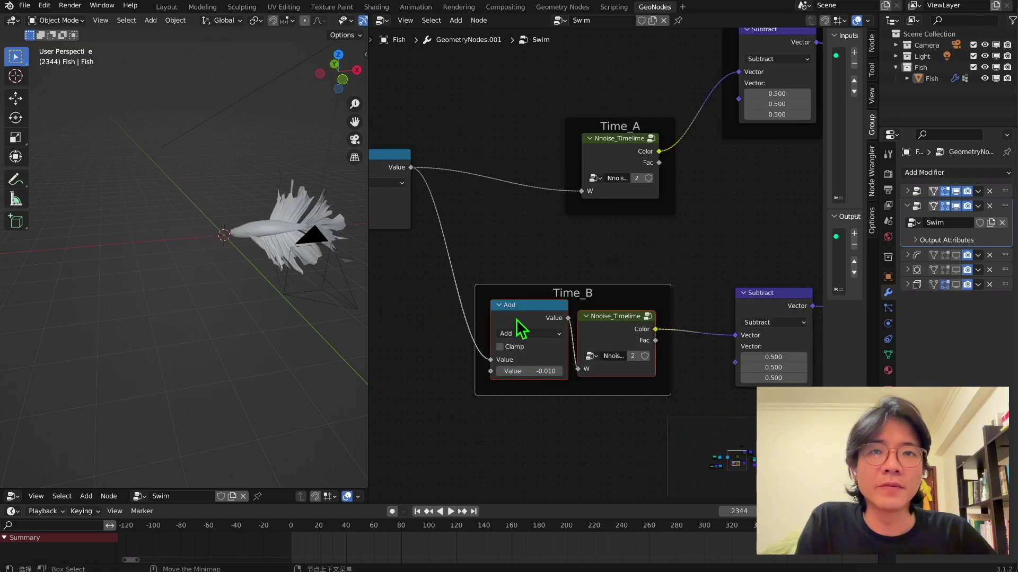
Move the Time_A frame farther above Time_B and play the animation to check the fish's swimming direction
left_click(619, 142)
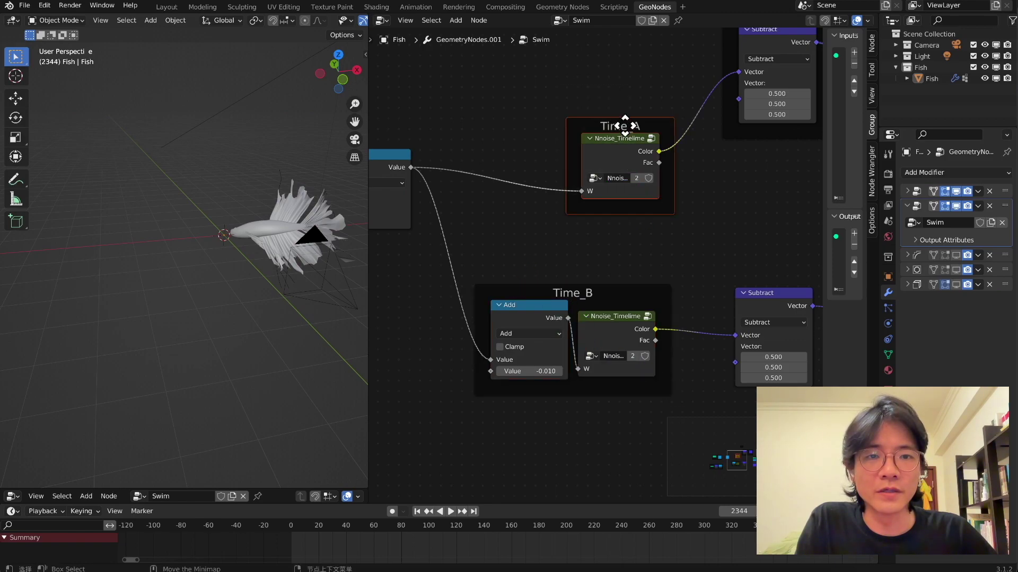
left_click_drag(625, 126, 619, 85)
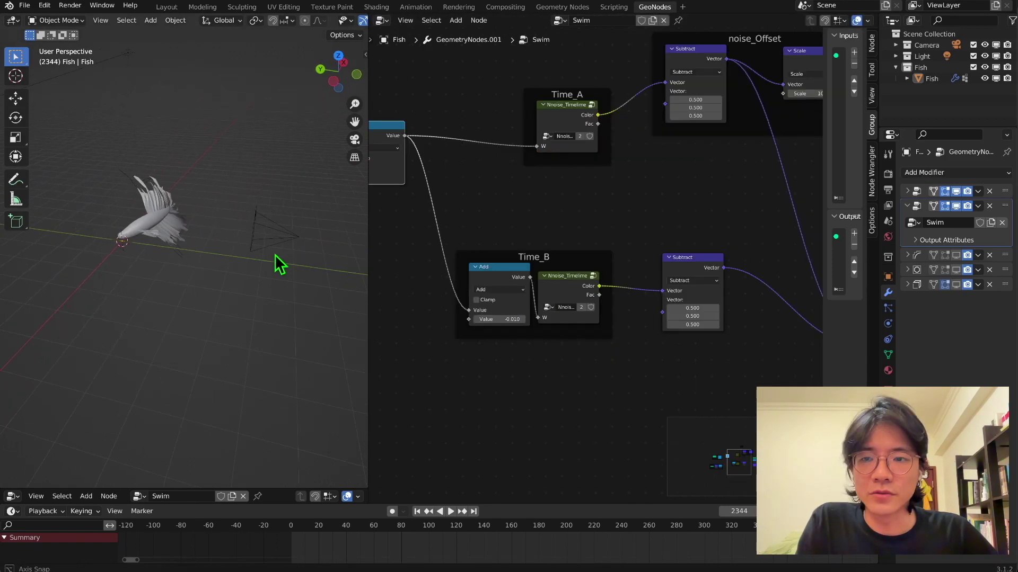
middle_click_drag(274, 254, 193, 254)
key("space")
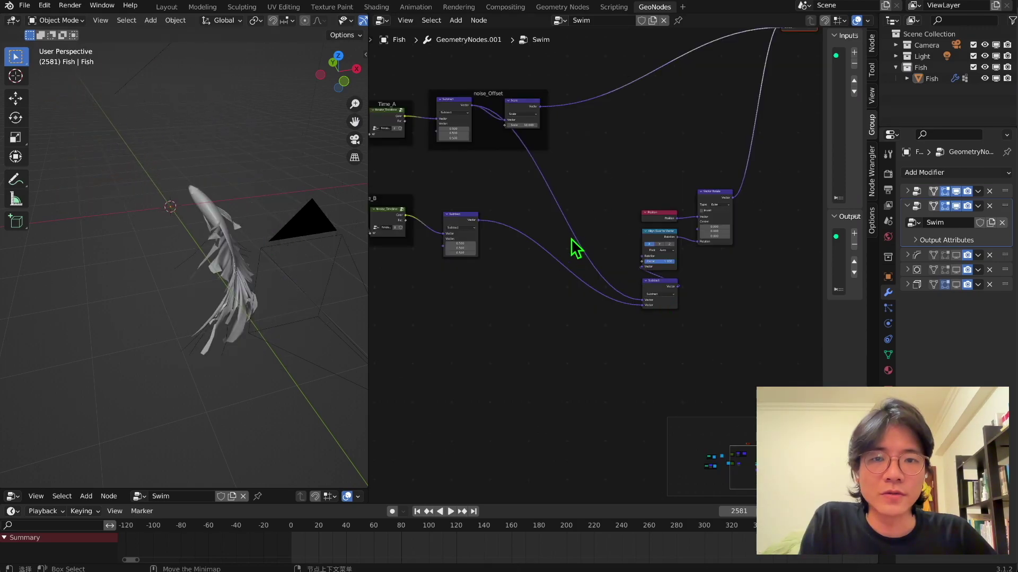
Frame the Position, Align Euler to Vector, last Subtract and Vector Rotate nodes together and label the frame Rotate
key("shift+a")
type("s")
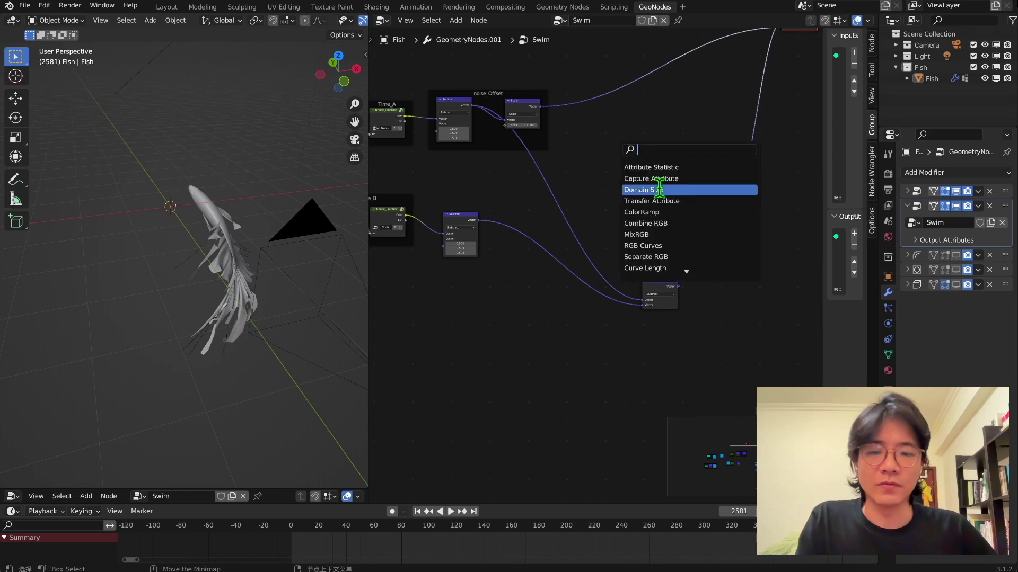
type("f")
key("Down")
key("Return")
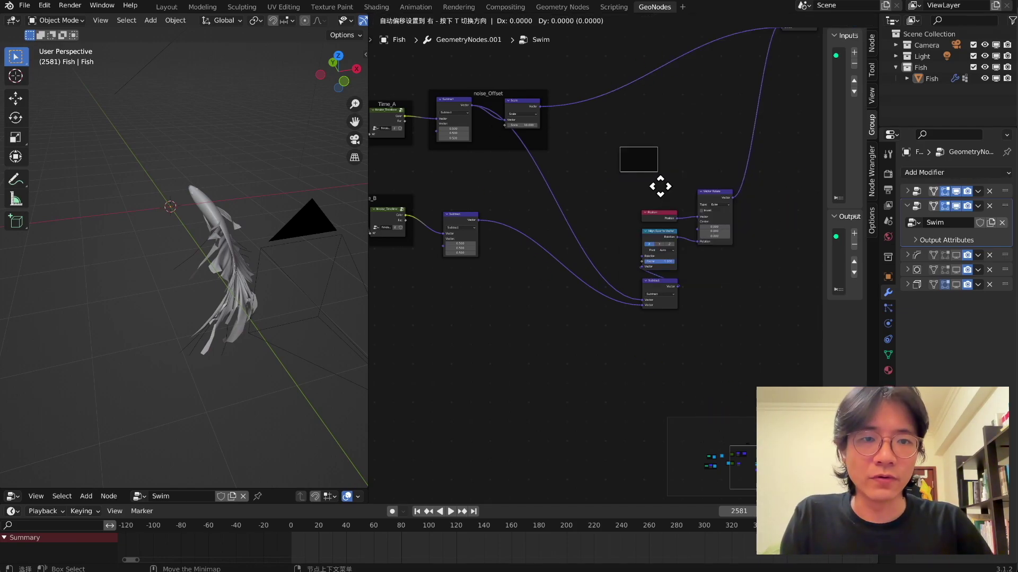
left_click(677, 187)
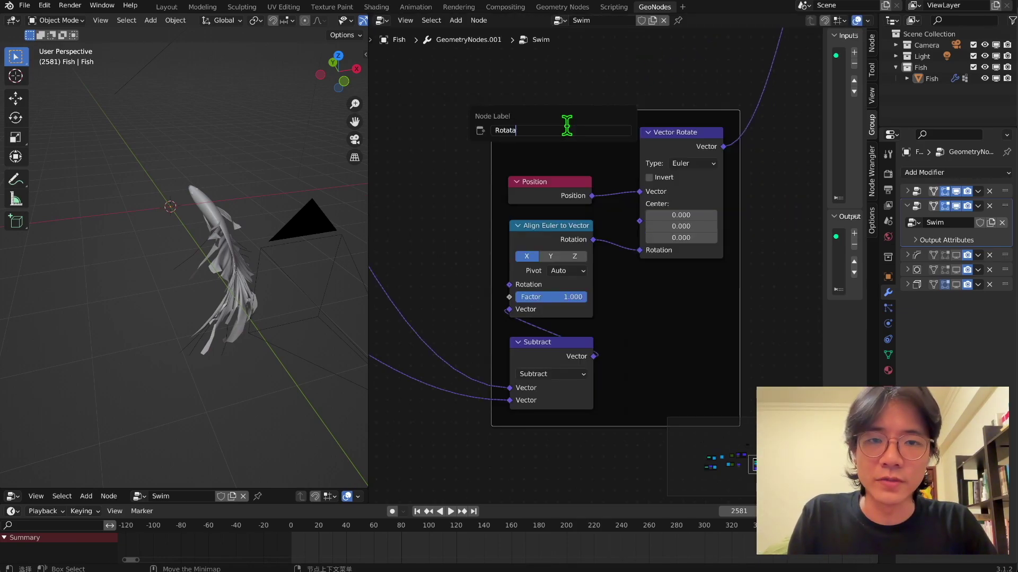
key("BackSpace")
type("e")
key("Return")
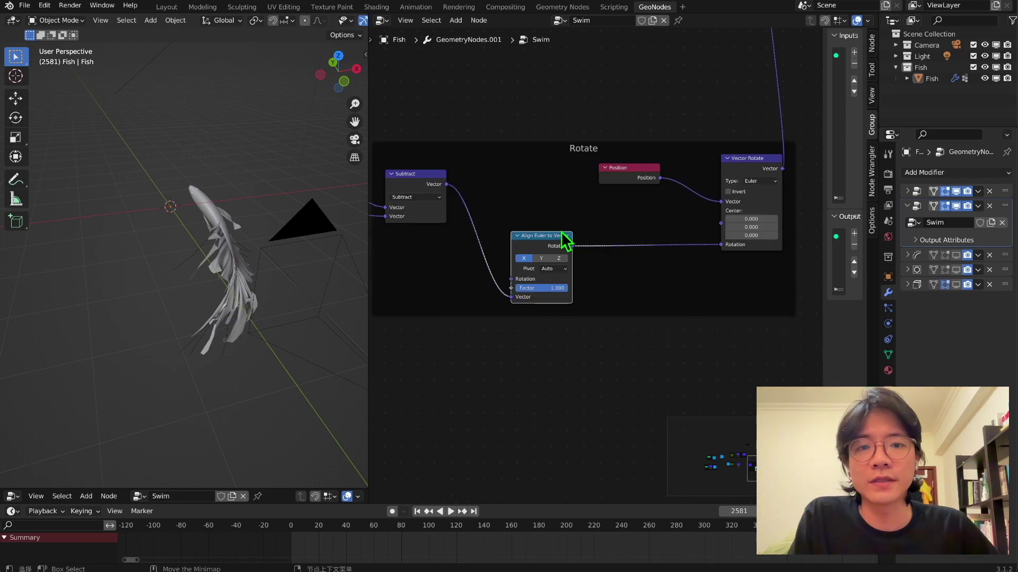
Duplicate the Align Euler to Vector node in line before Vector Rotate, setting the first node's pivot to Z and the second's to Y
key("shift+d")
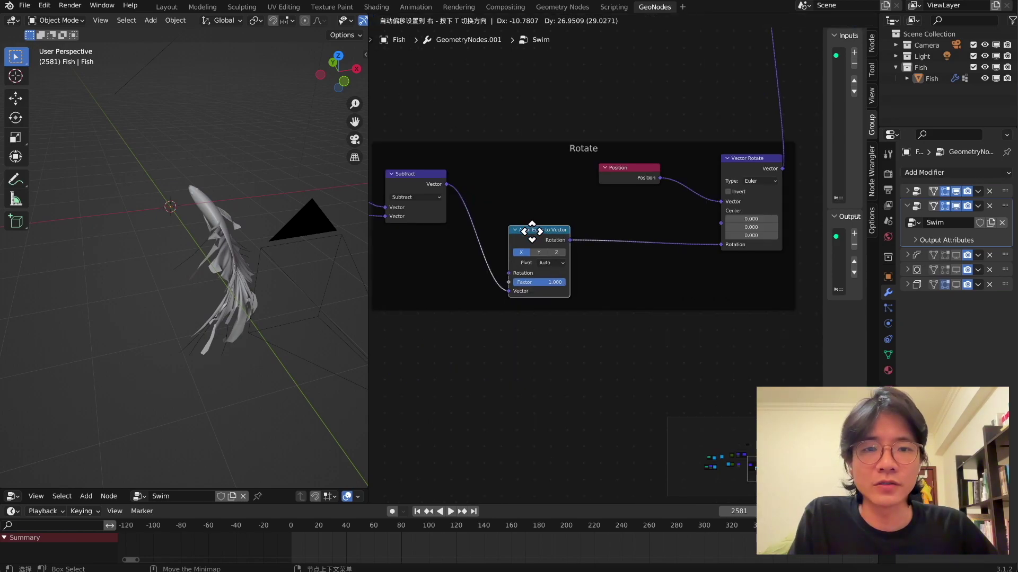
left_click(644, 237)
scroll(531, 269, "up", 1)
left_click(529, 261)
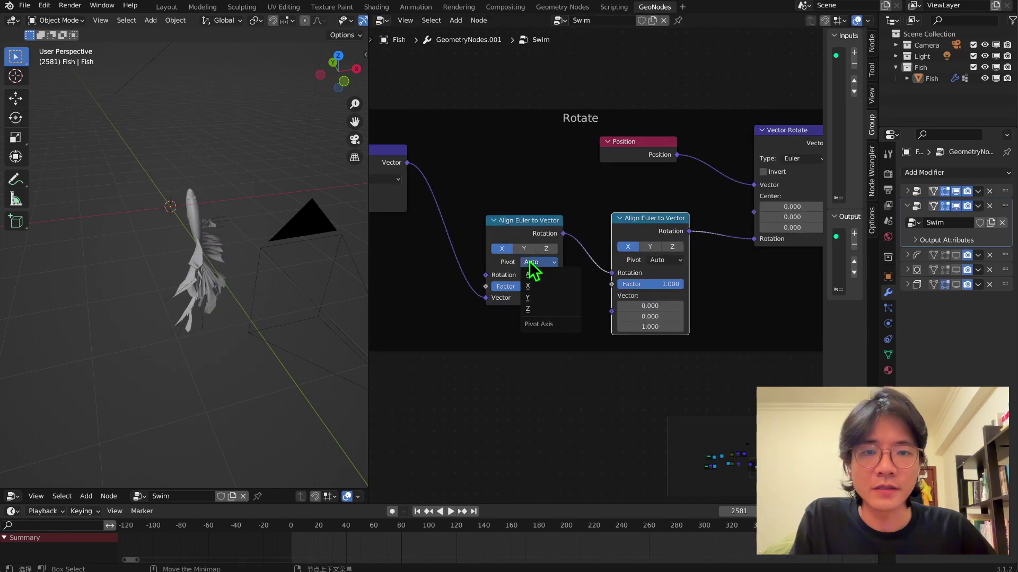
left_click(543, 306)
left_click(664, 261)
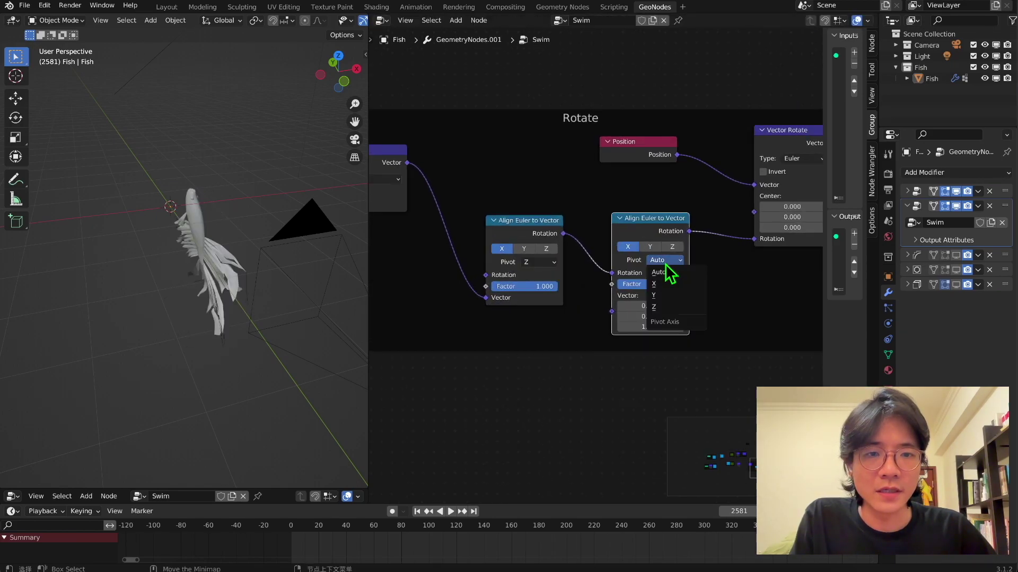
left_click(661, 294)
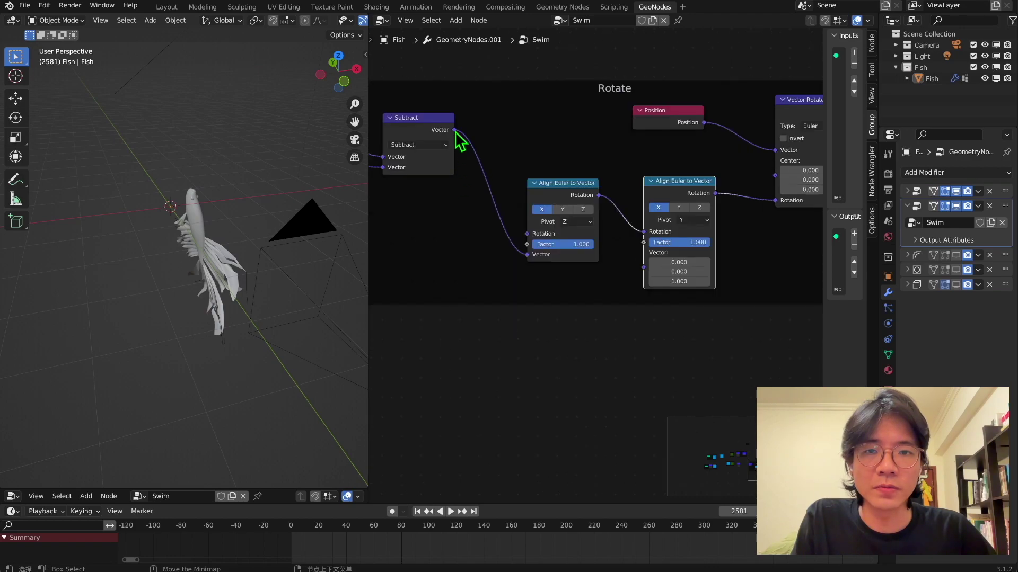
Connect the Rotate frame's Subtract output to the second Align Euler to Vector node's Vector input and play the animation to check the orientation
left_click_drag(455, 130, 467, 156)
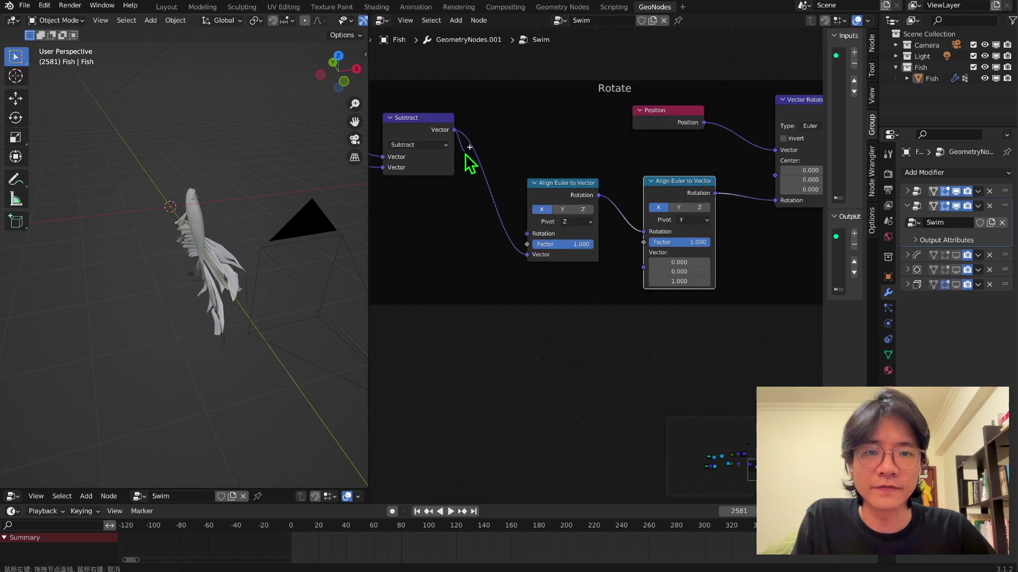
left_click_drag(503, 235, 643, 268)
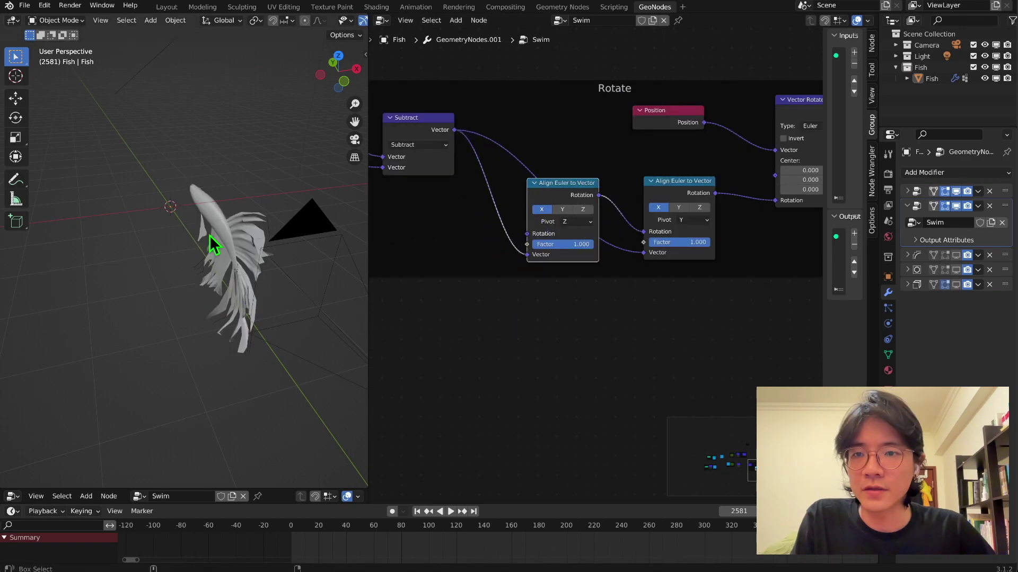
key("space")
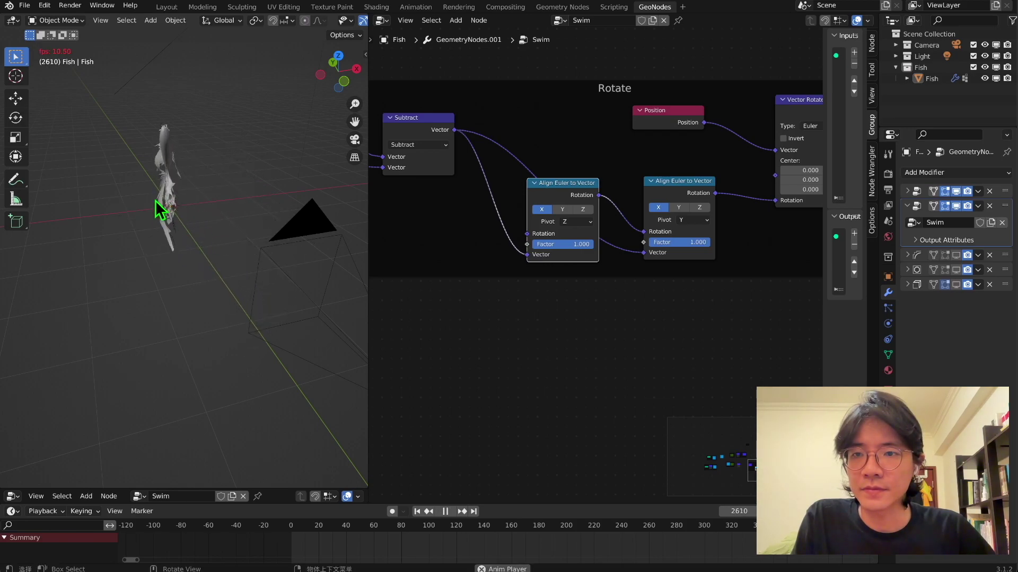
middle_click_drag(158, 205, 198, 200)
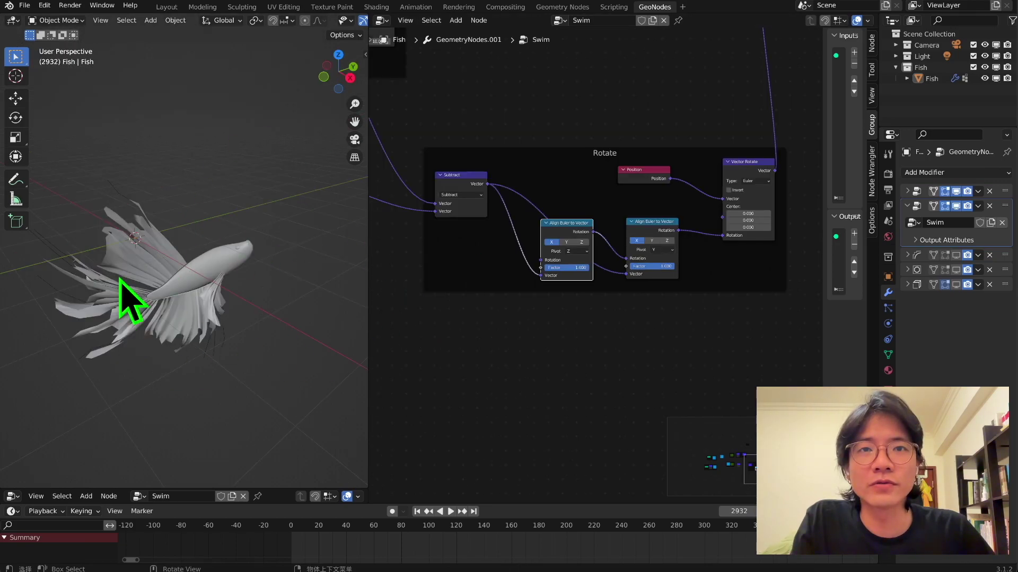
Set the factor of the second Align Euler to Vector node to 0.5
scroll(599, 271, "up", 1)
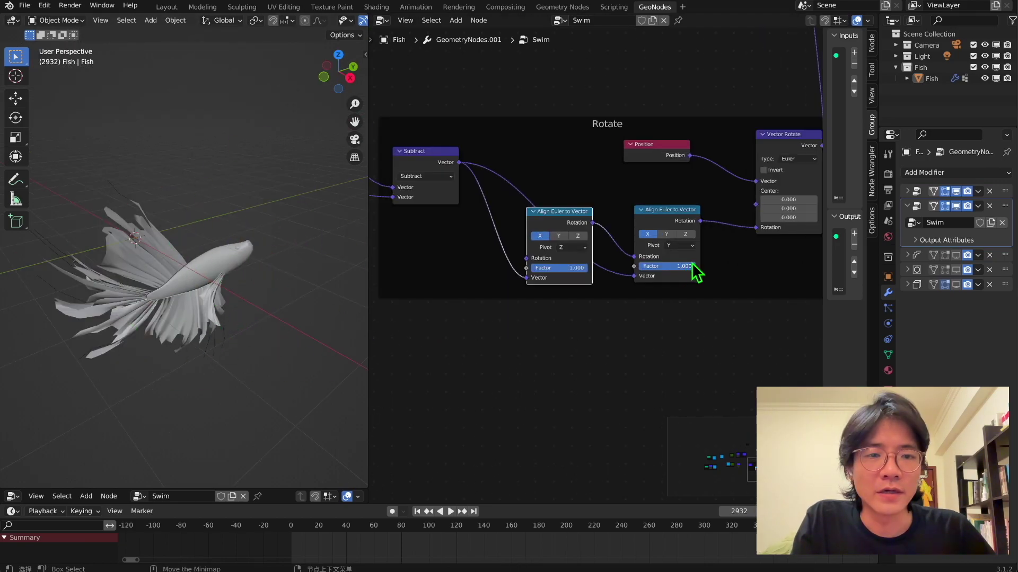
left_click_drag(688, 266, 669, 266)
left_click(670, 266)
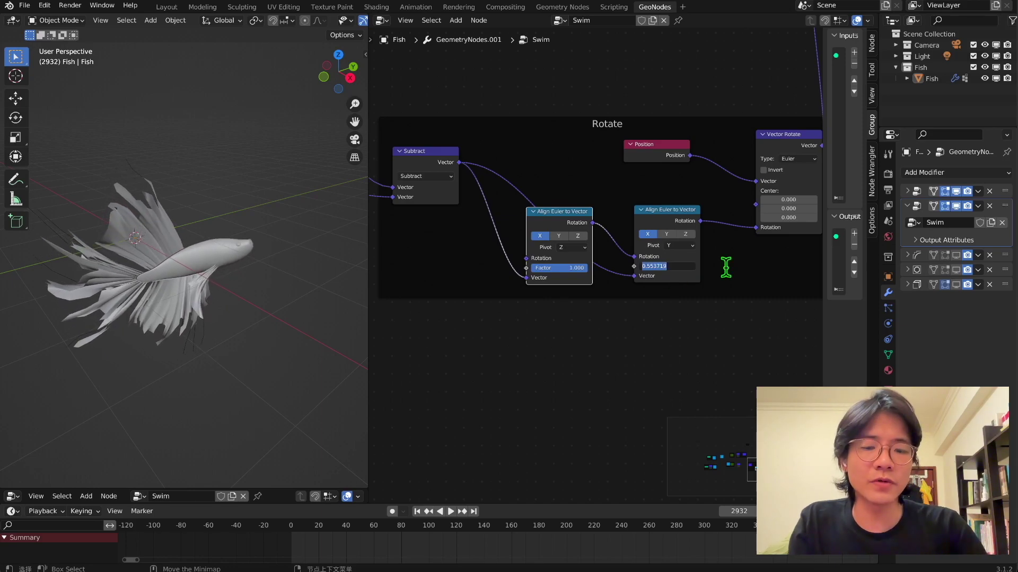
key("Return")
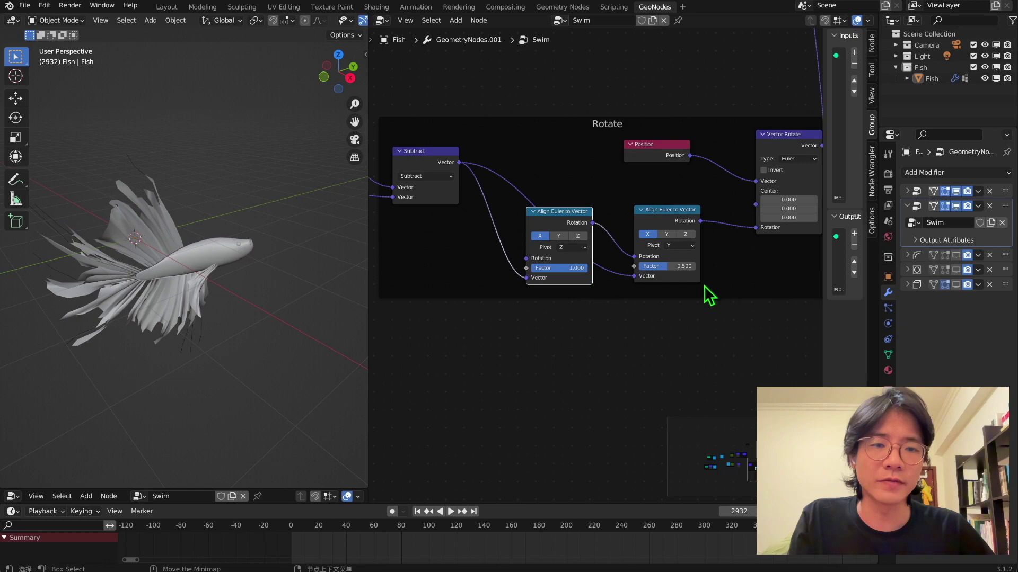
left_click_drag(668, 269, 672, 270)
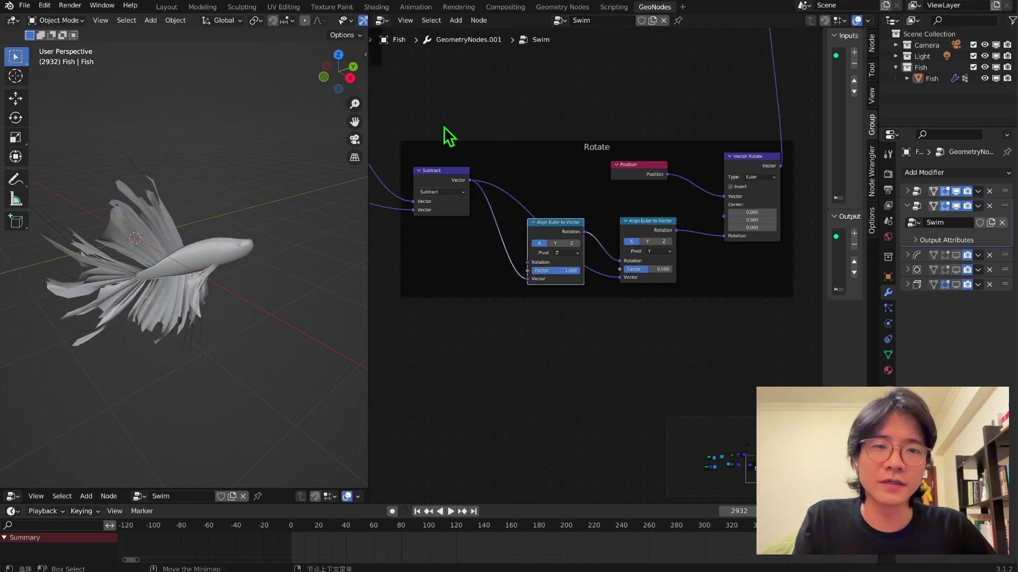
Select the Rotate frame with all its nodes and move it slightly lower in the node tree
scroll(444, 126, "down", 2)
left_click_drag(421, 117, 760, 330)
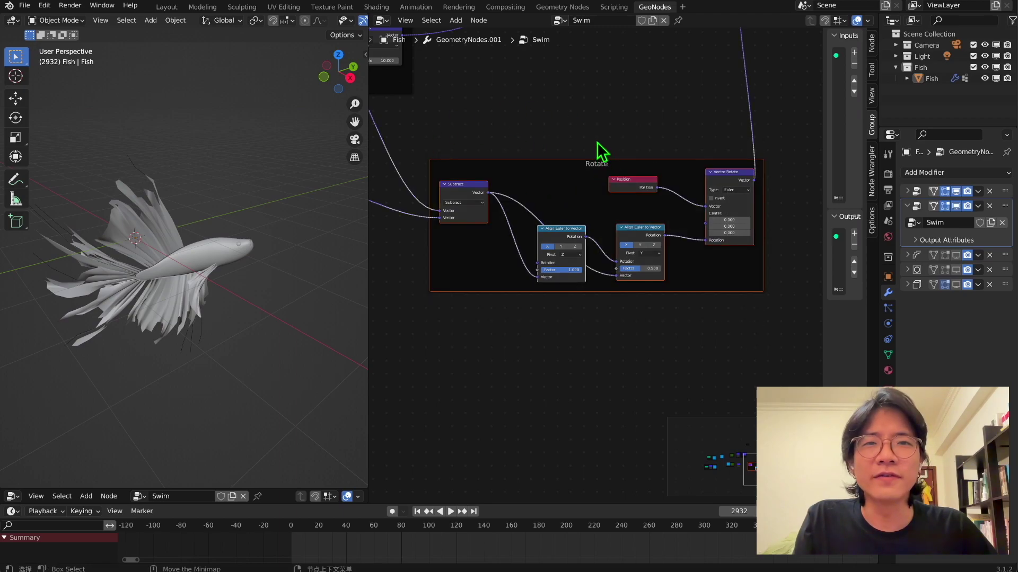
key("KP_Decimal")
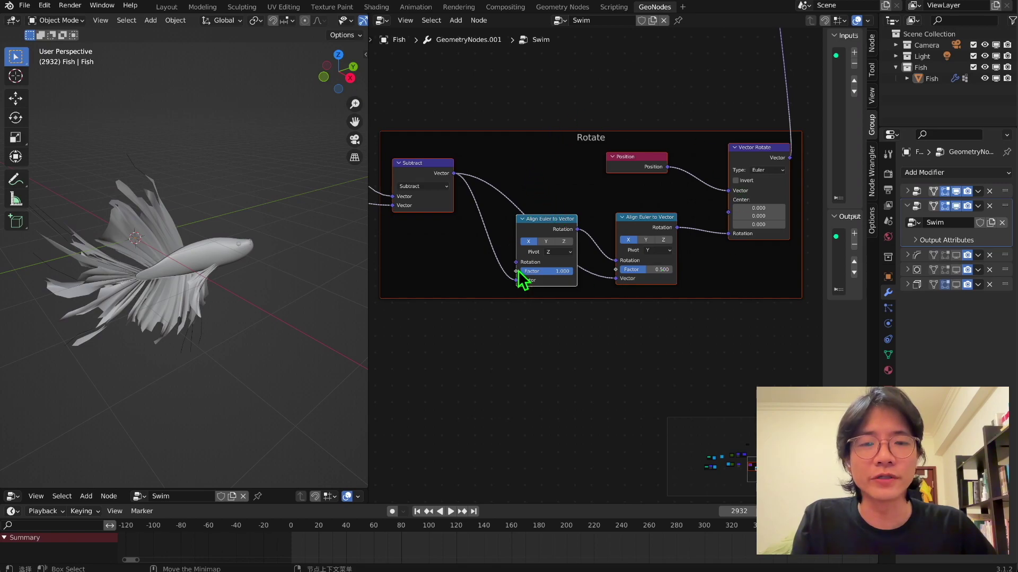
left_click_drag(591, 138, 599, 195)
scroll(624, 197, "down", 1)
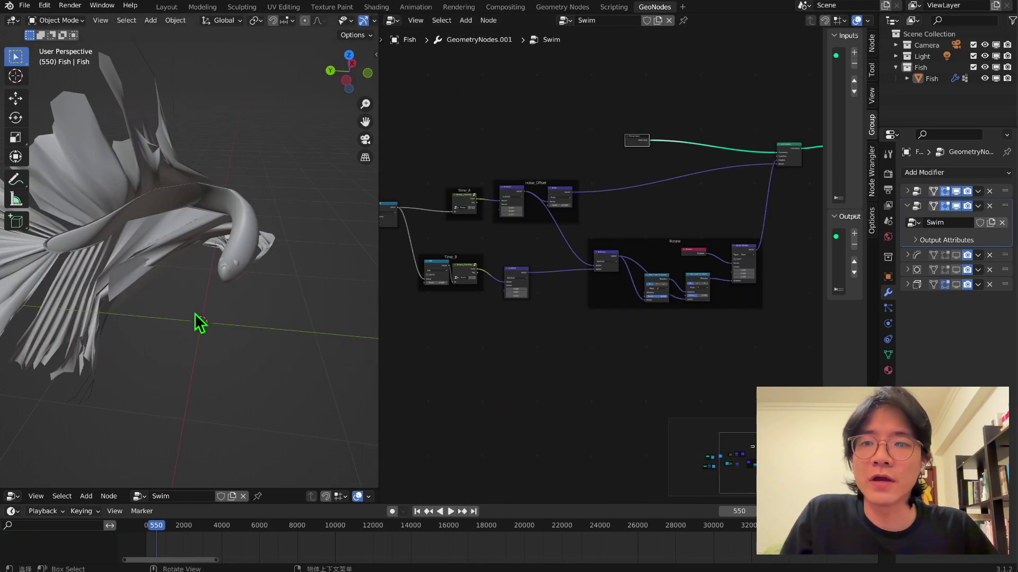
Set the second value of the Add node in the Time_B frame to -0.05 and check the fish during playback
middle_click_drag(195, 314, 144, 384)
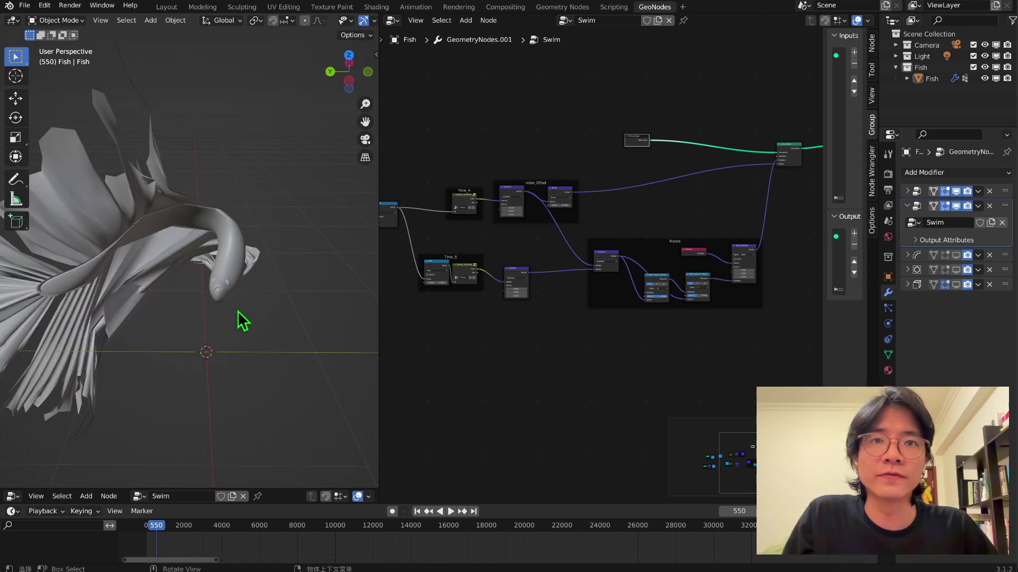
scroll(562, 328, "up", 5)
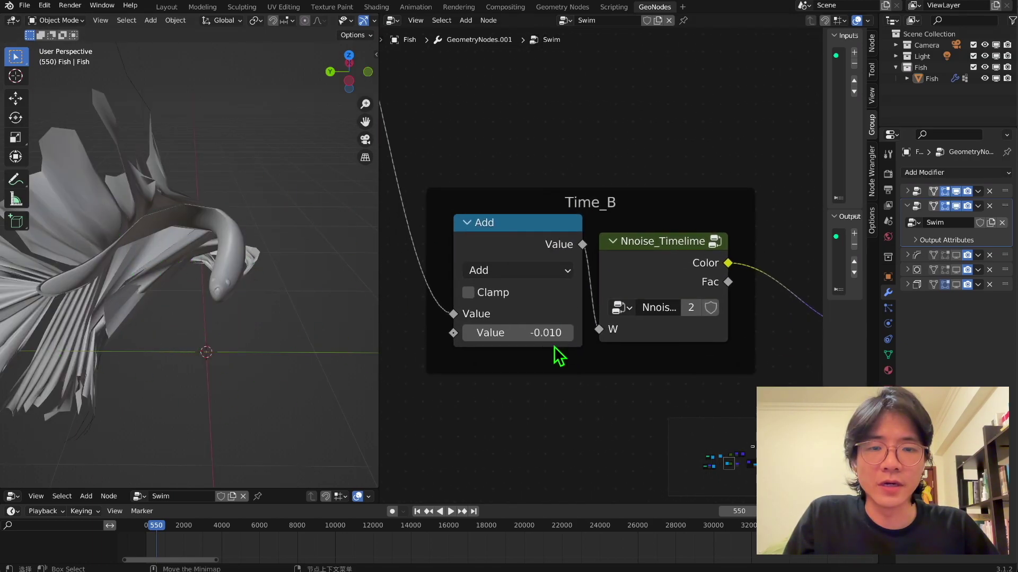
double_click(552, 333)
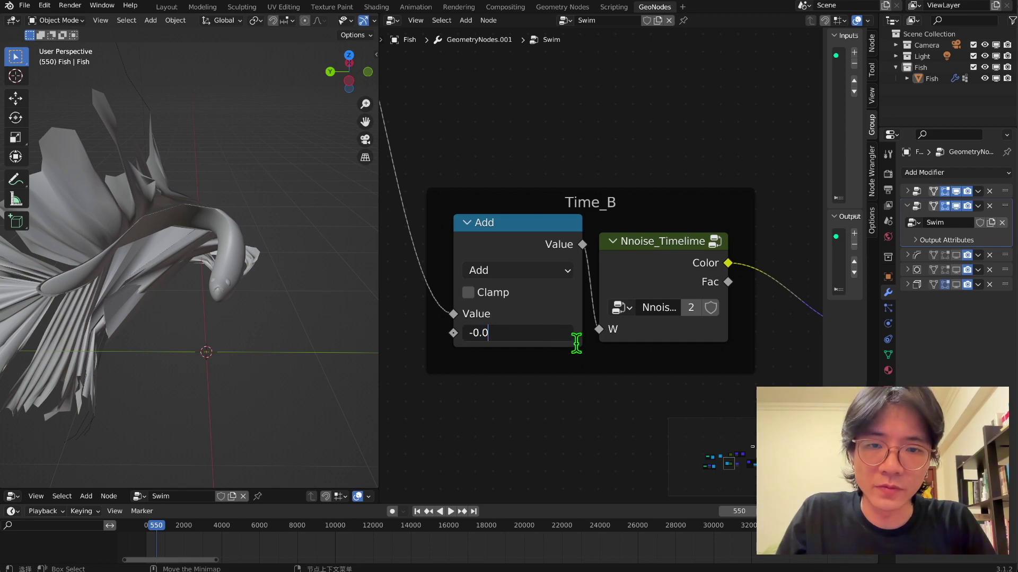
type("50")
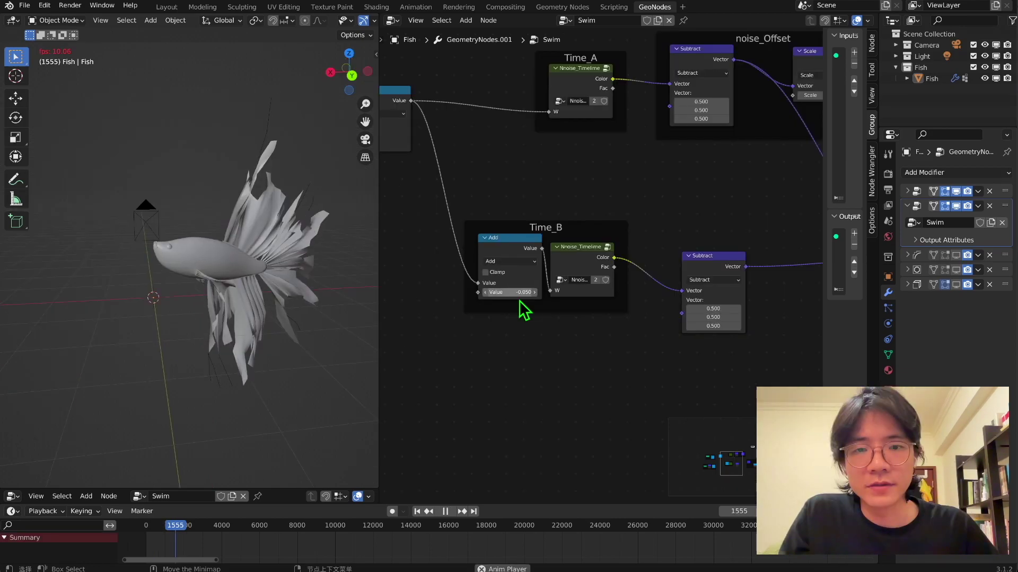
scroll(522, 307, "up", 2)
middle_click_drag(529, 295, 516, 302)
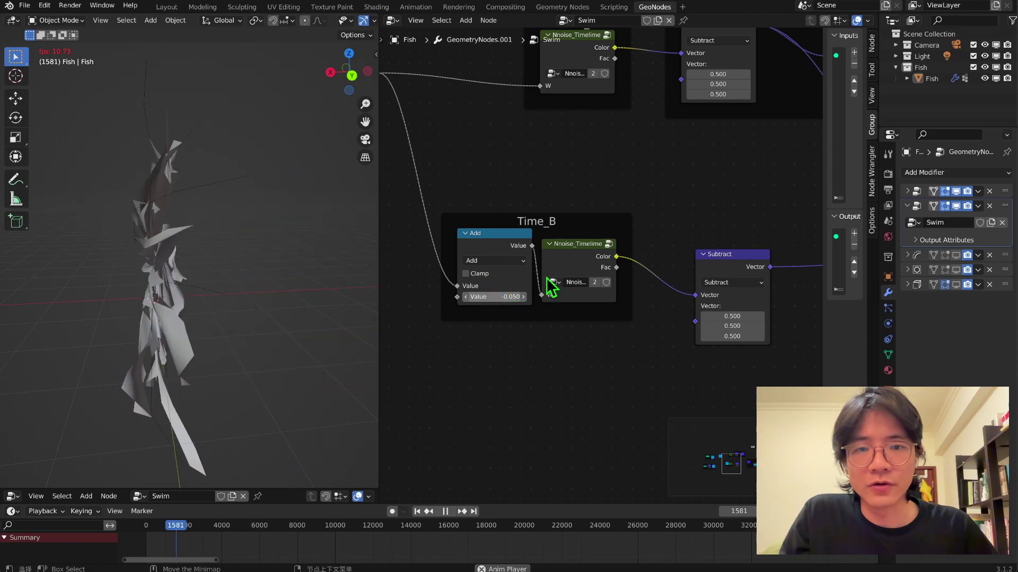
Add a Math node in the empty area below the node tree and set its operation to Sine
scroll(94, 289, "down", 7)
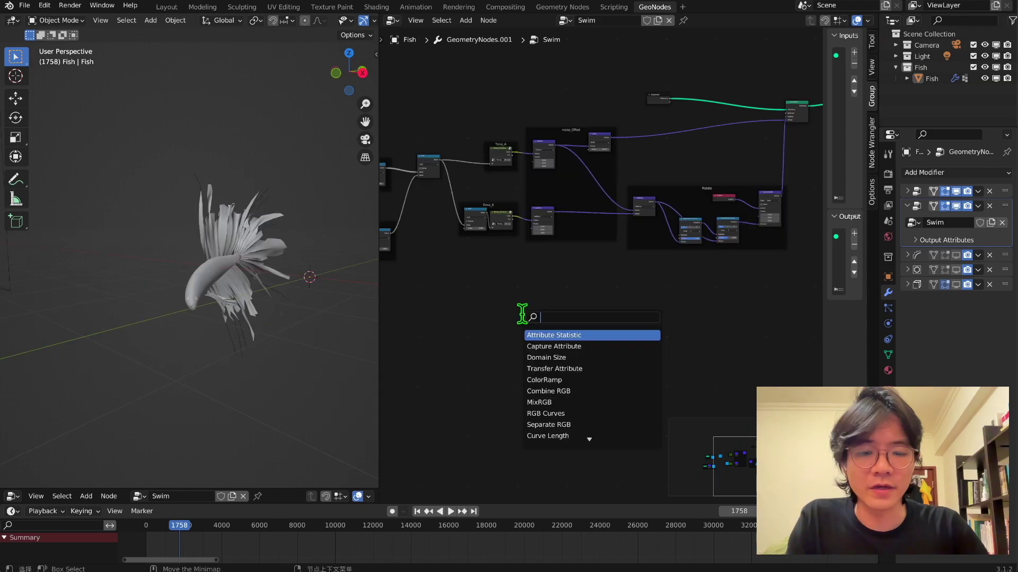
type("ms")
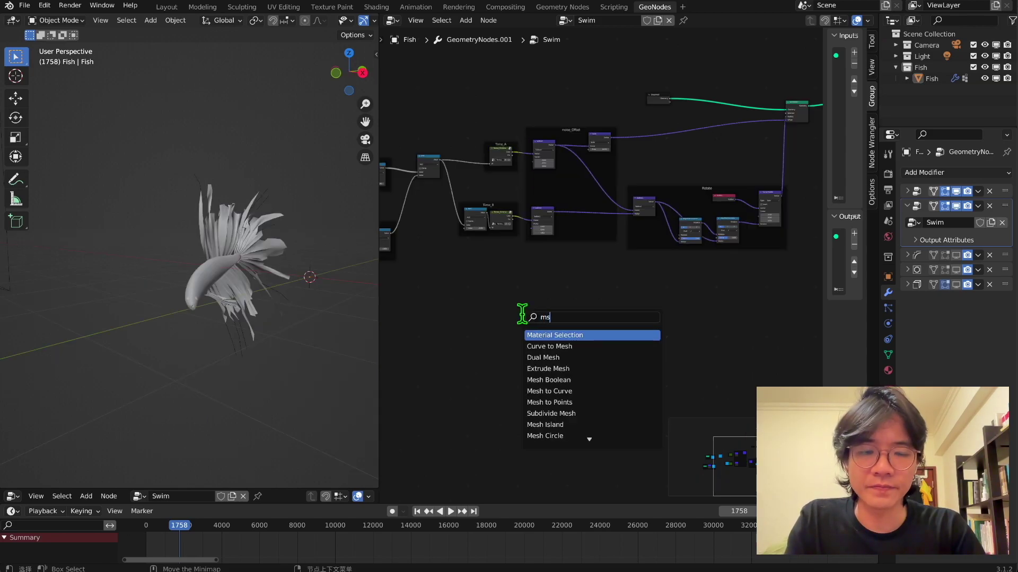
key("Return")
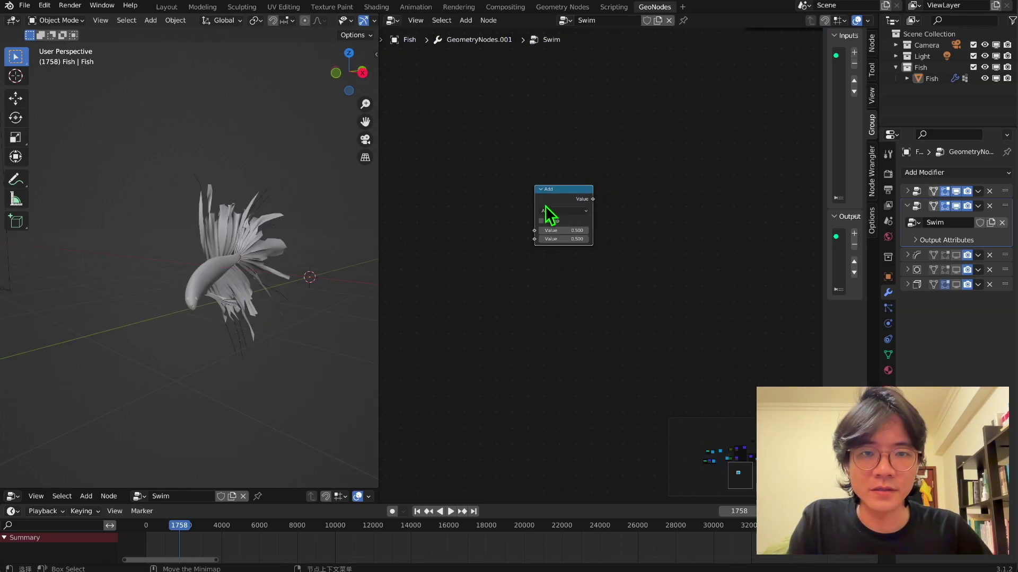
left_click(551, 210)
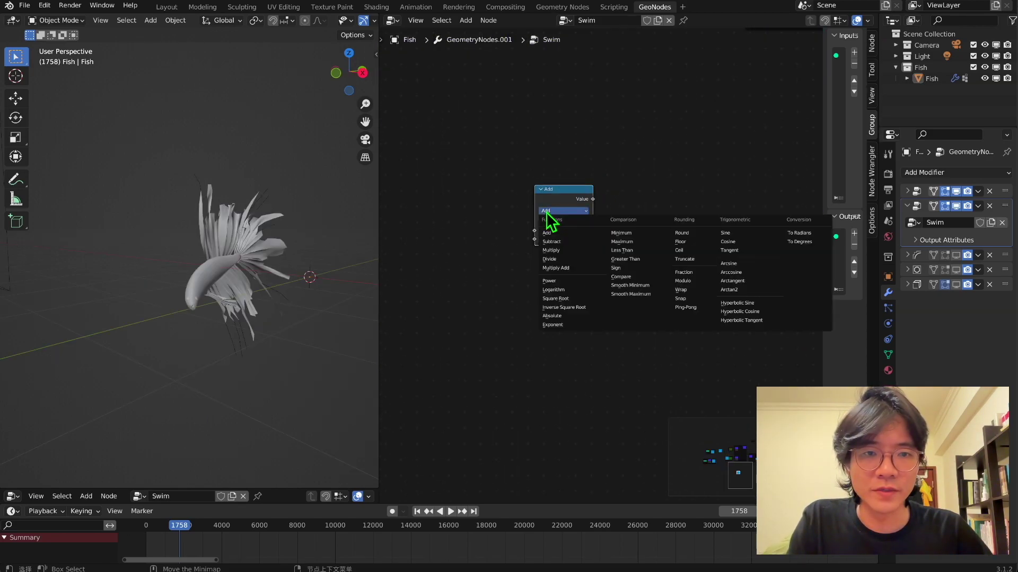
left_click(733, 233)
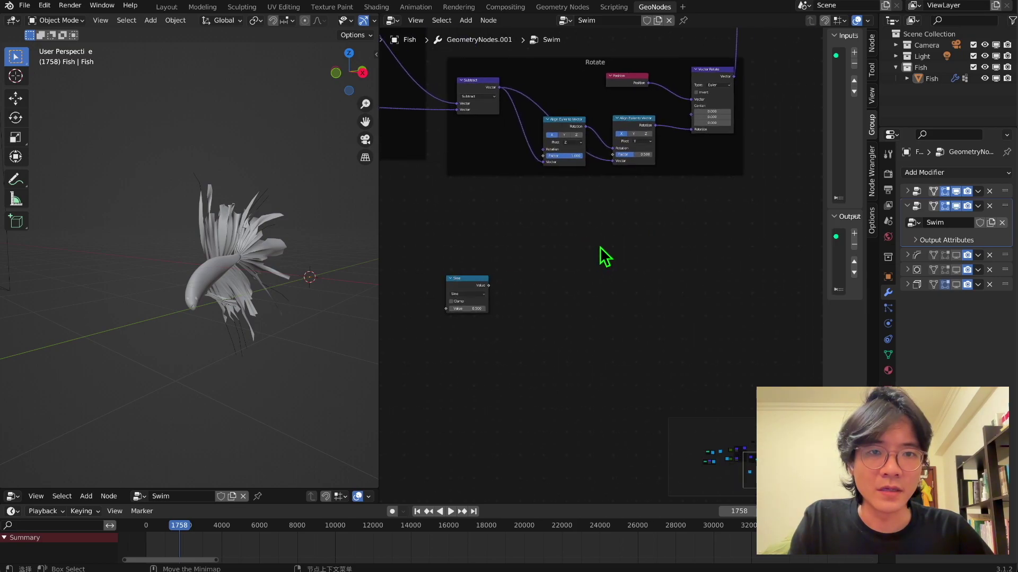
Add a Rotate Euler node below the Rotate frame and set its type to Axis Angle
key("shift+a")
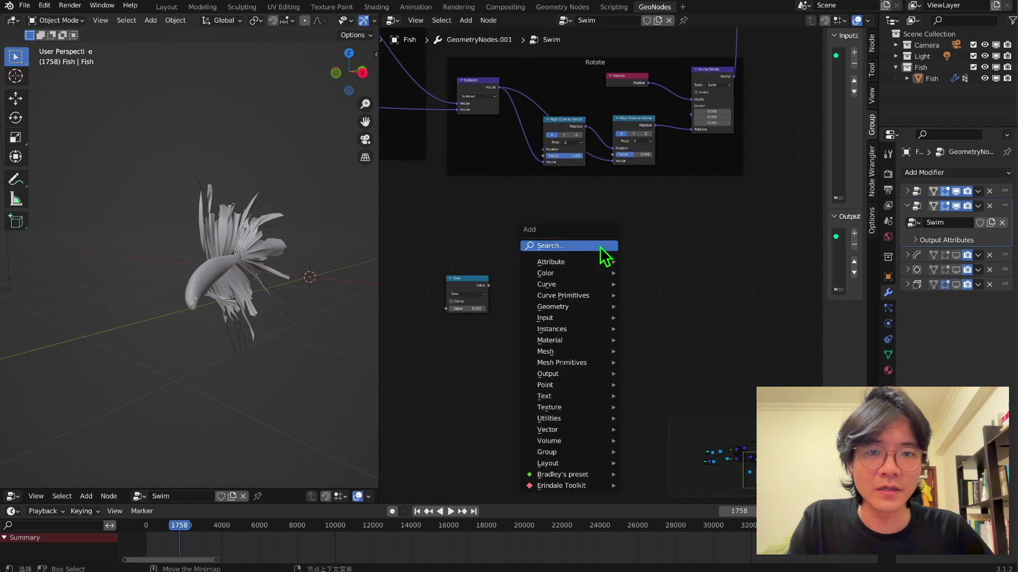
left_click(601, 246)
type("rot")
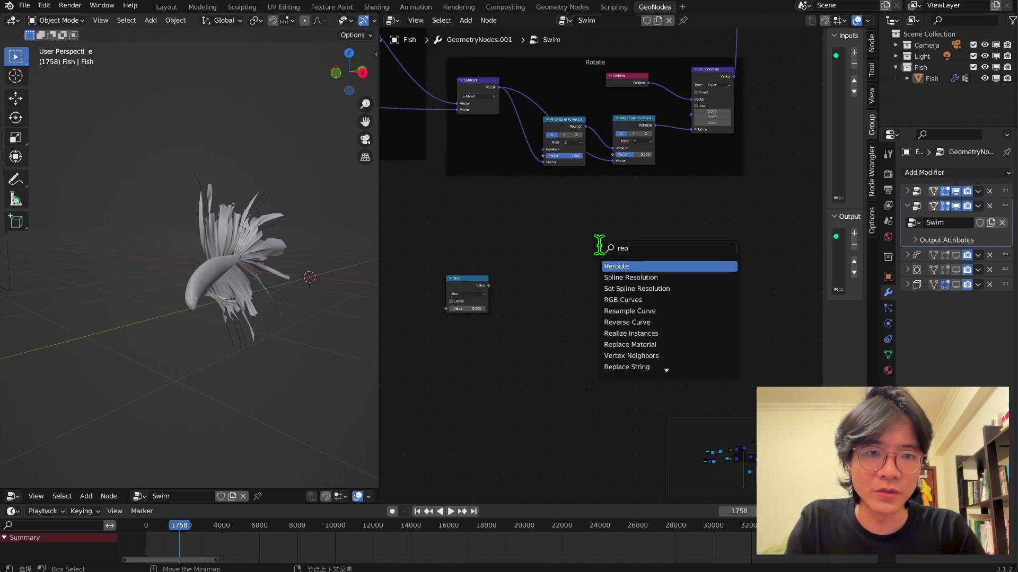
key("Return")
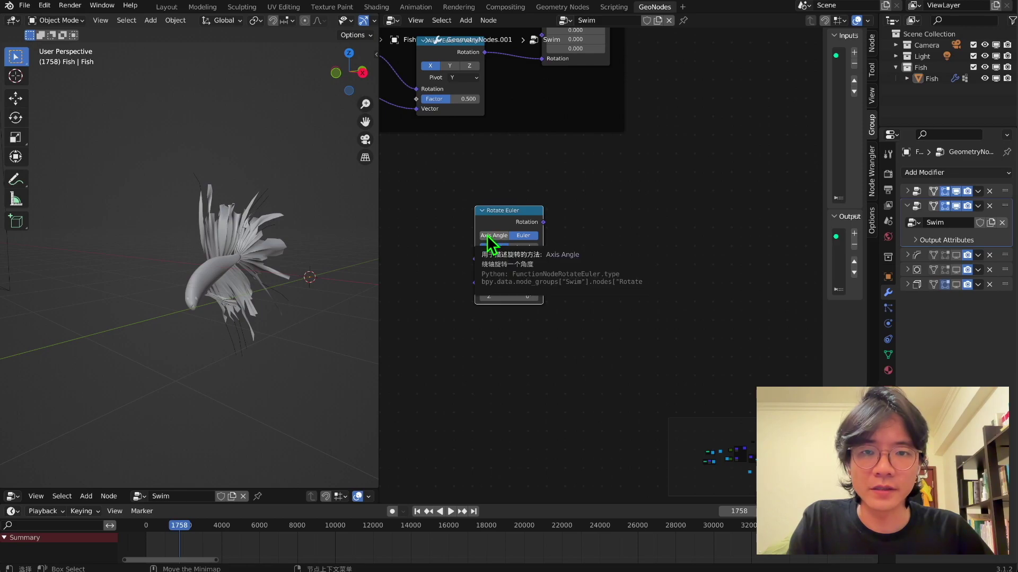
left_click(487, 237)
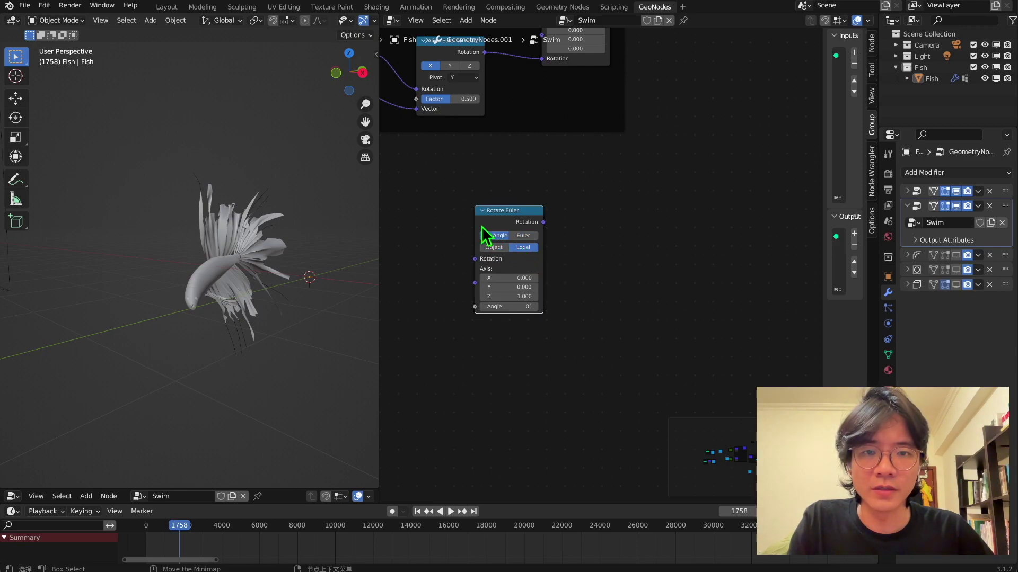
Insert the Rotate Euler node between the second Align Euler to Vector node and Vector Rotate
middle_click_drag(482, 228, 603, 233)
scroll(604, 232, "down", 4)
left_click_drag(603, 232, 640, 218)
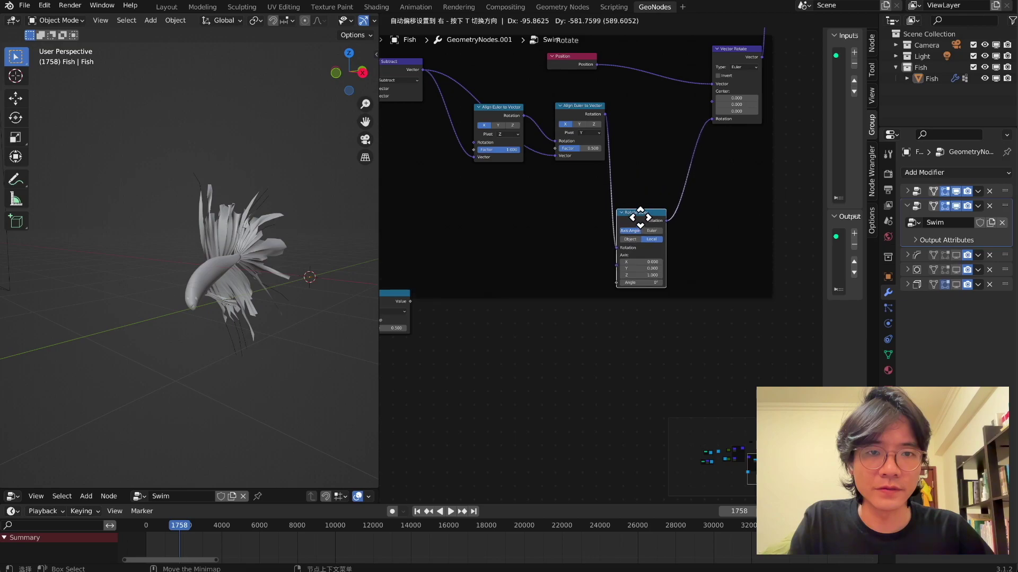
left_click(660, 187)
Connect the Sine node's output to the Rotate Euler angle and place the Sine node just below the Rotate frame
scroll(551, 281, "up", 1)
left_click_drag(540, 284, 659, 246)
left_click_drag(508, 318, 610, 318)
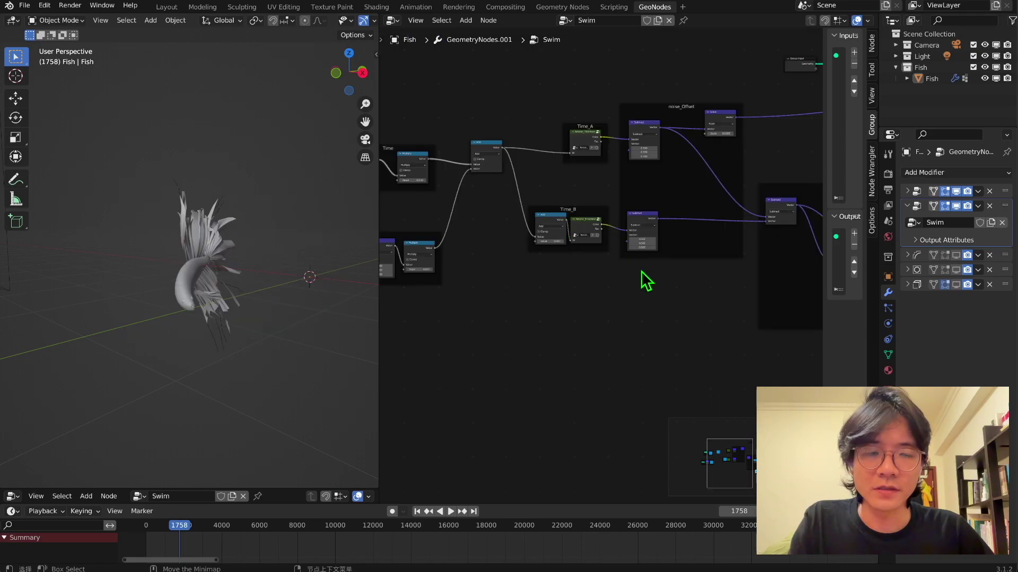
Connect the output of the Add node that combines time and distance to the Sine input, then play the animation and inspect the fish
middle_click_drag(641, 272, 403, 205)
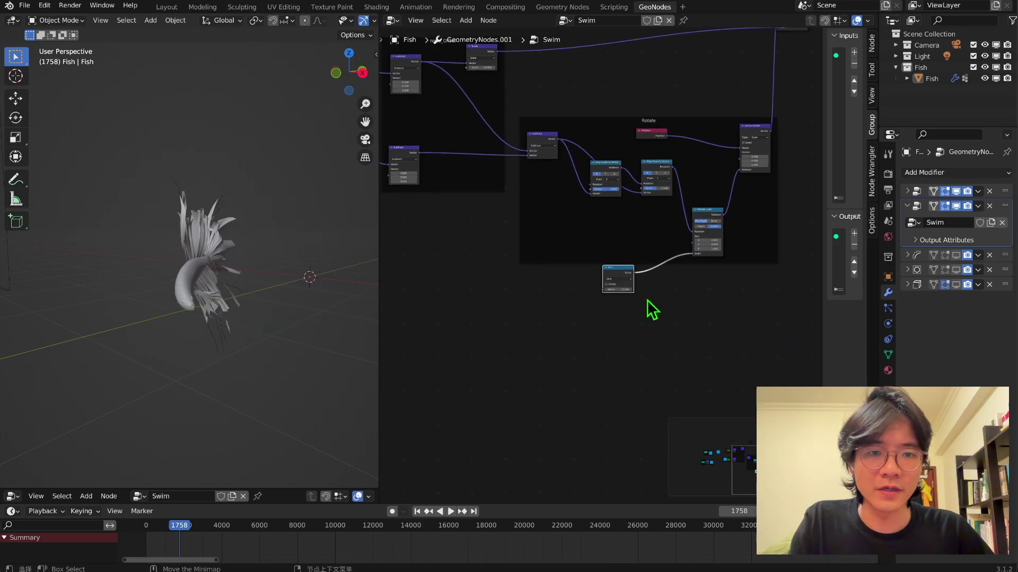
scroll(689, 334, "left", 10)
scroll(689, 334, "up", 4)
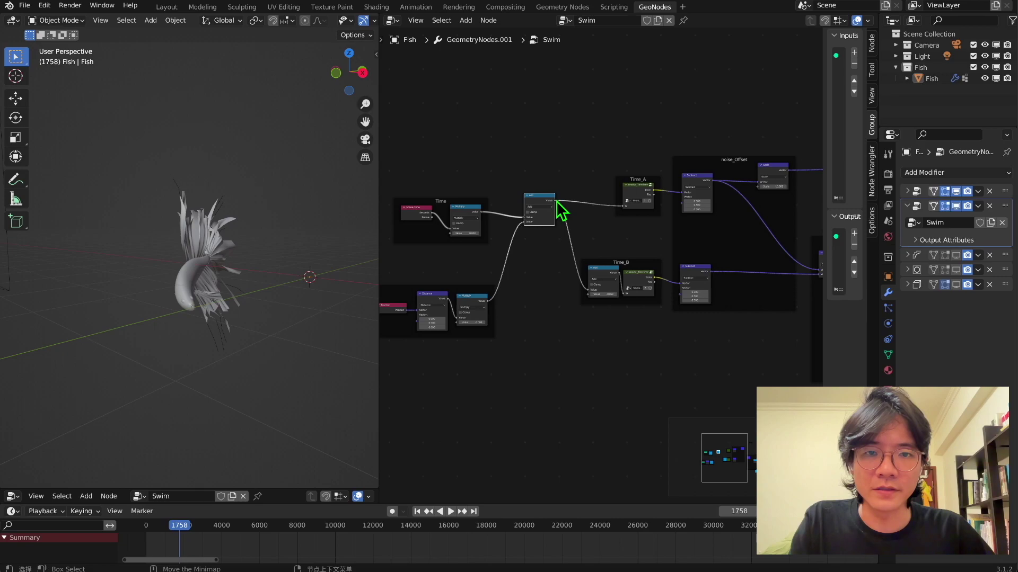
left_click_drag(556, 202, 622, 285)
scroll(697, 266, "up", 2)
key("space")
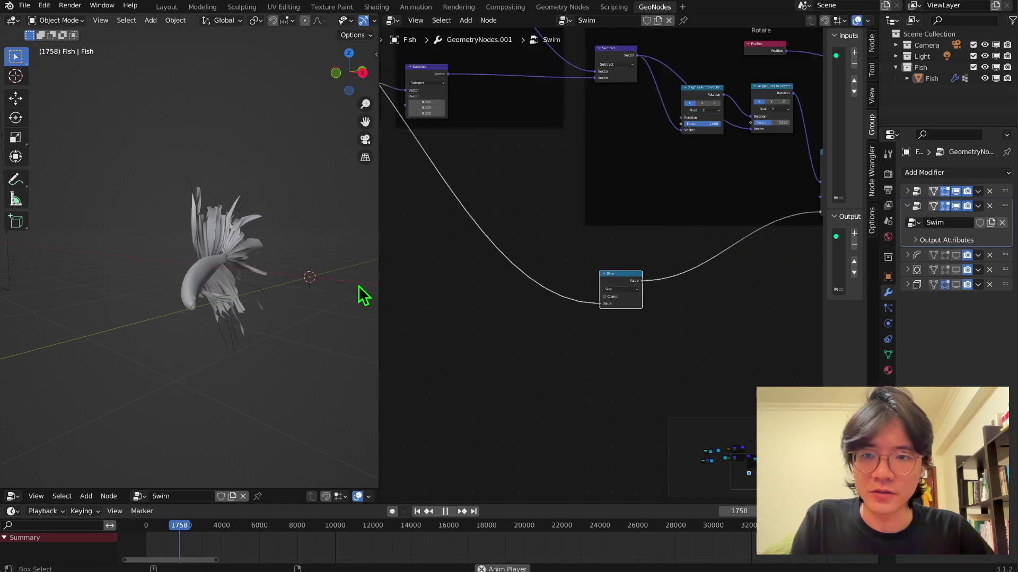
middle_click_drag(262, 298, 190, 350)
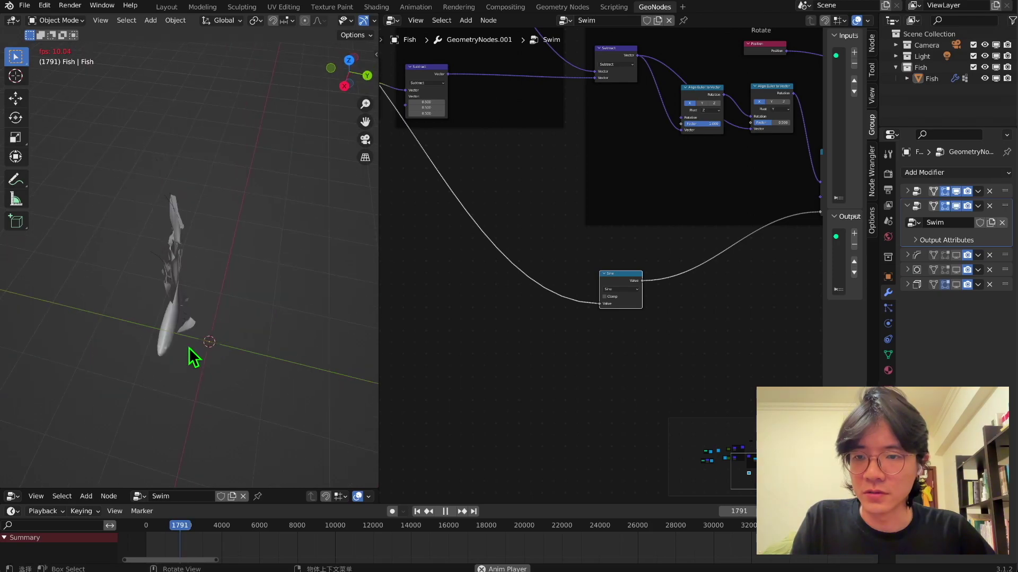
Stop playback, duplicate the Sine node, reset the copy to defaults and set its operation to Multiply
key("space")
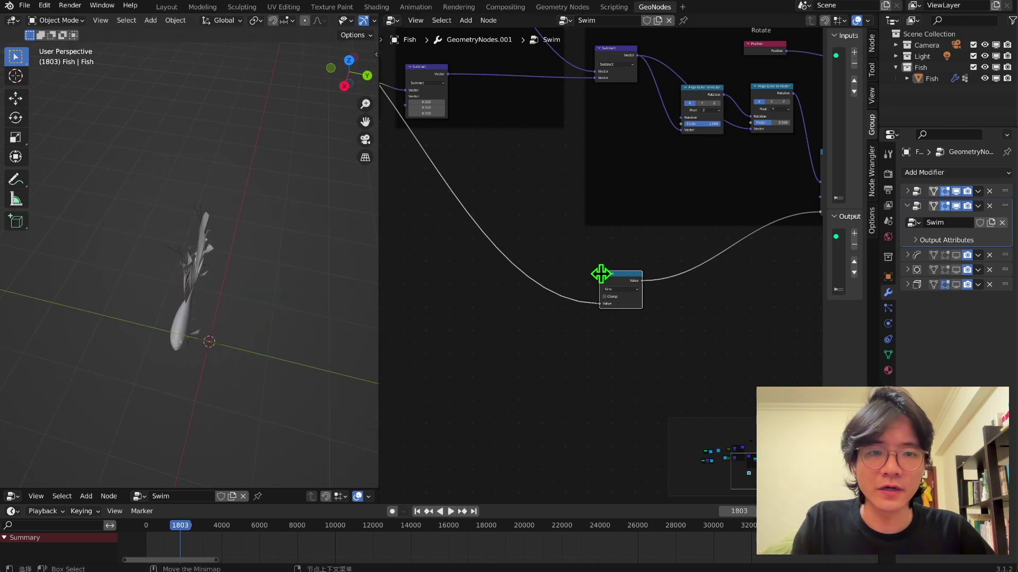
key("shift+d")
left_click(555, 338)
scroll(587, 350, "up", 4)
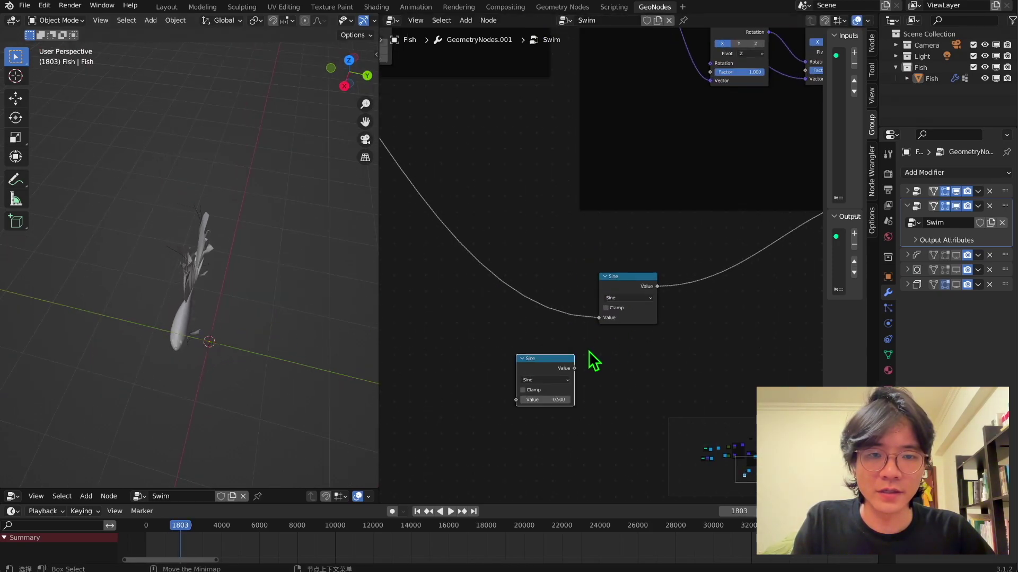
middle_click_drag(588, 351, 630, 283)
key("BackSpace")
left_click(583, 311)
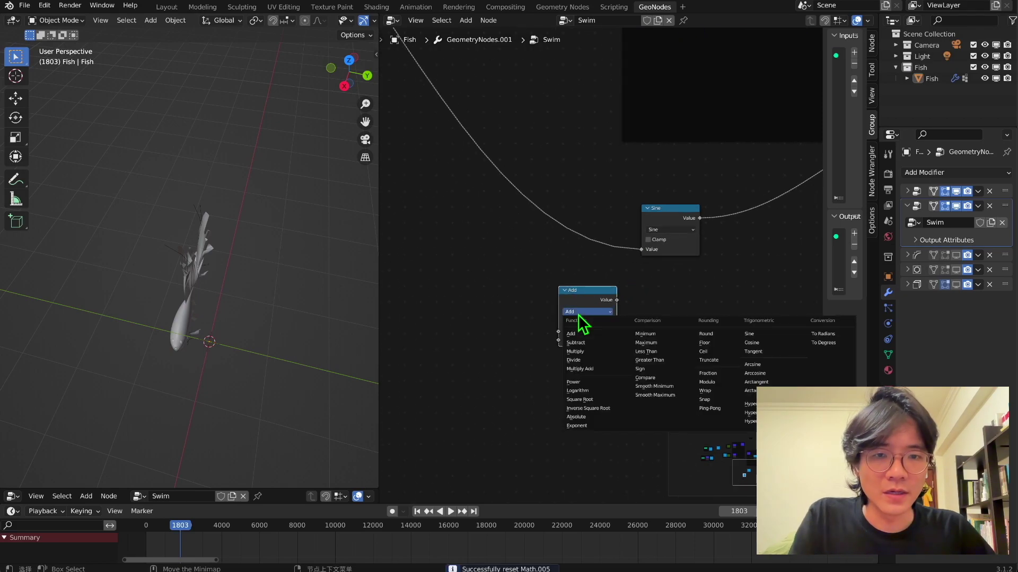
left_click(590, 351)
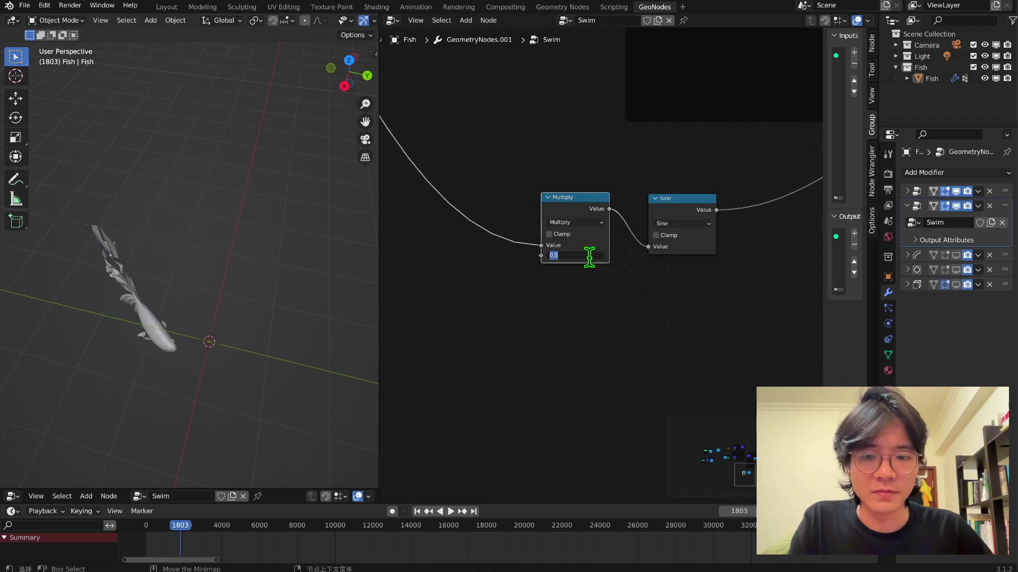
Set the Multiply node feeding the Sine node to 20 and place a copy of it after the Sine node
left_click(589, 256)
type("20")
key("Return")
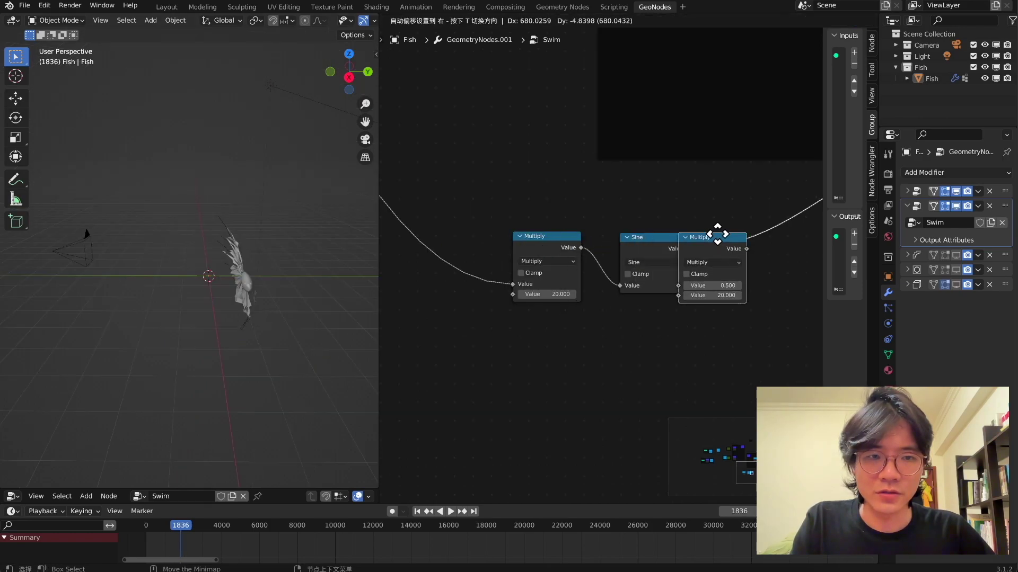
left_click(755, 244)
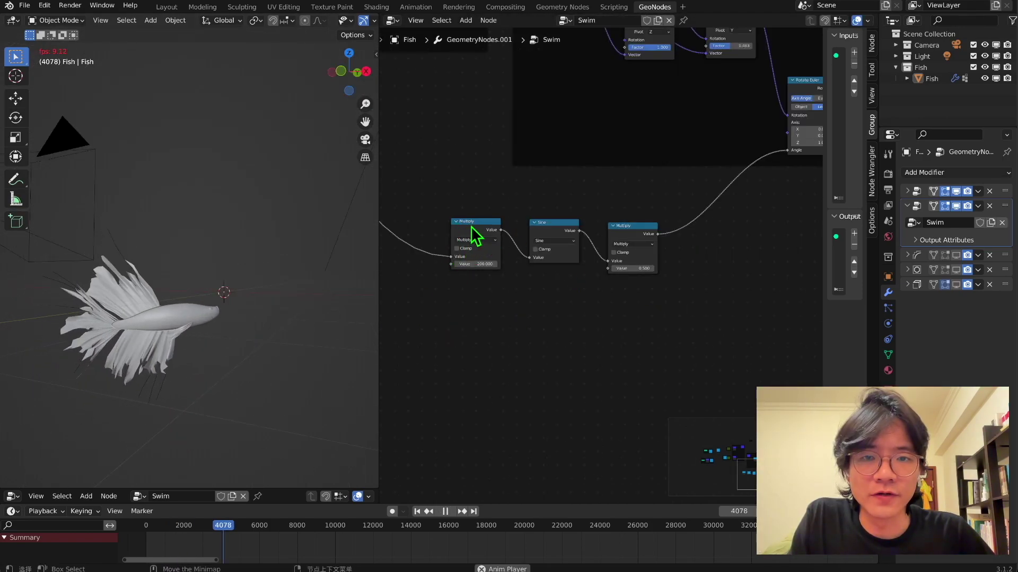
Space the two Multiply nodes around the Sine node and set the value of the one after Sine to 1
left_click_drag(462, 233, 464, 244)
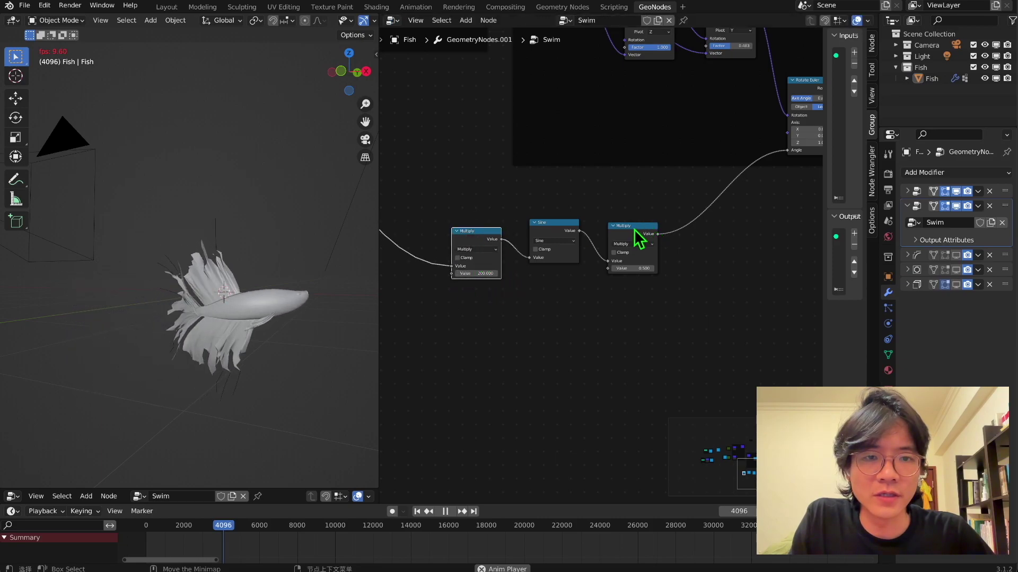
left_click_drag(628, 250, 663, 252)
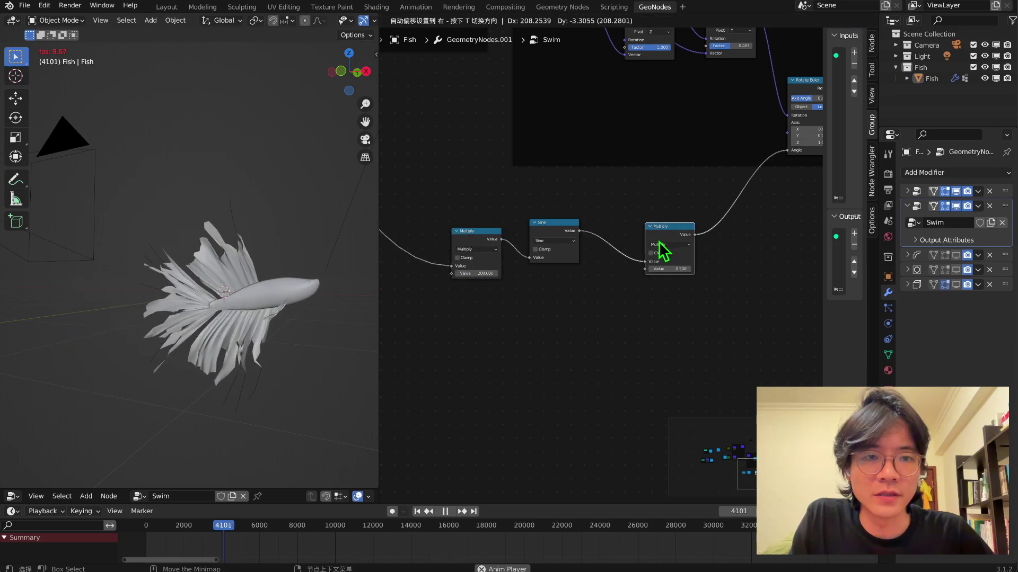
double_click(673, 269)
type("1")
key("Return")
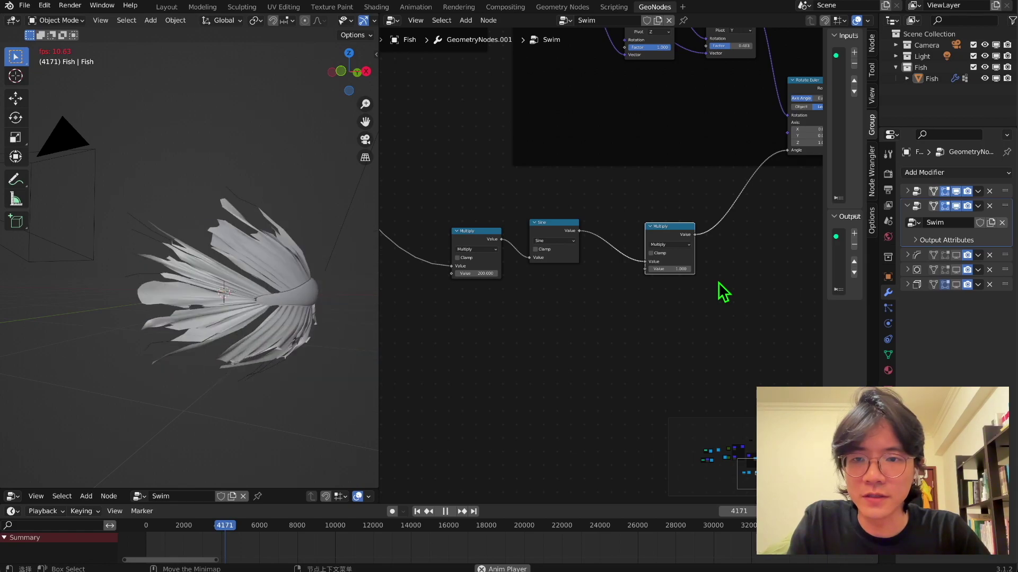
middle_click_drag(308, 232, 272, 369)
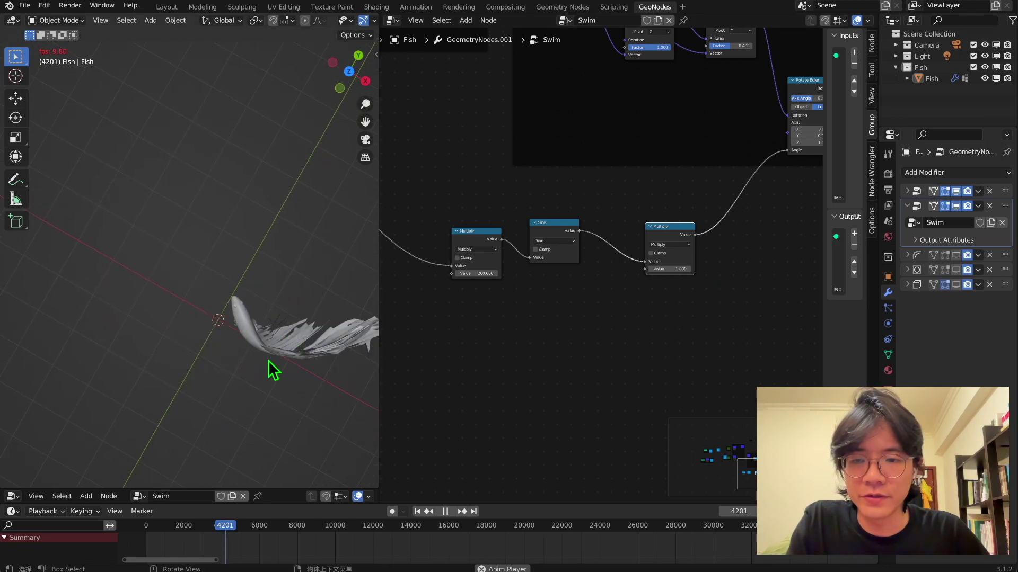
Set the value of the Multiply node after Sine to 0.5
left_click(674, 268)
type("0.5")
key("Return")
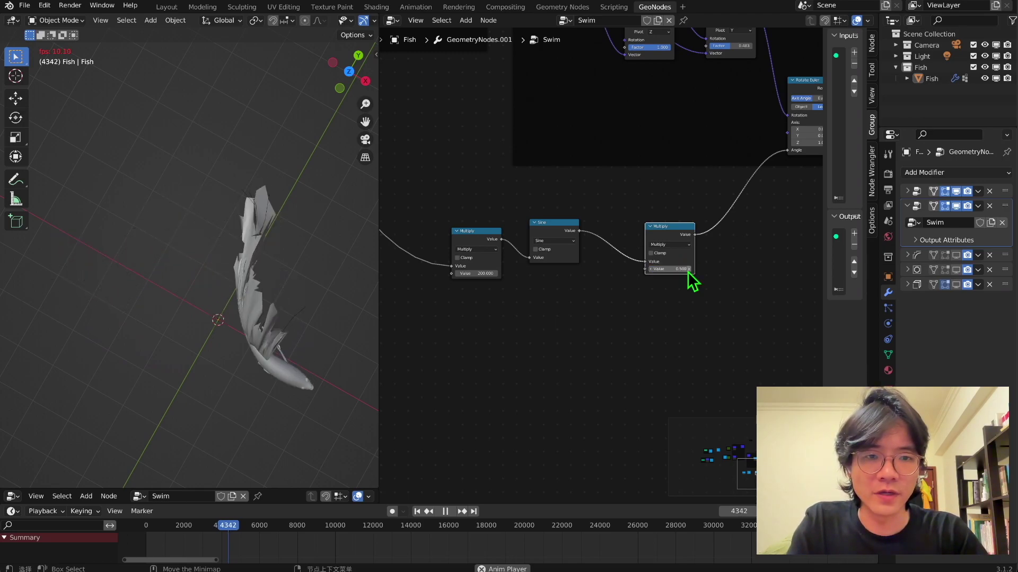
Add a Frame around the Multiply, Sine and Multiply nodes and label it "wave"
key("shift+a")
left_click(557, 333)
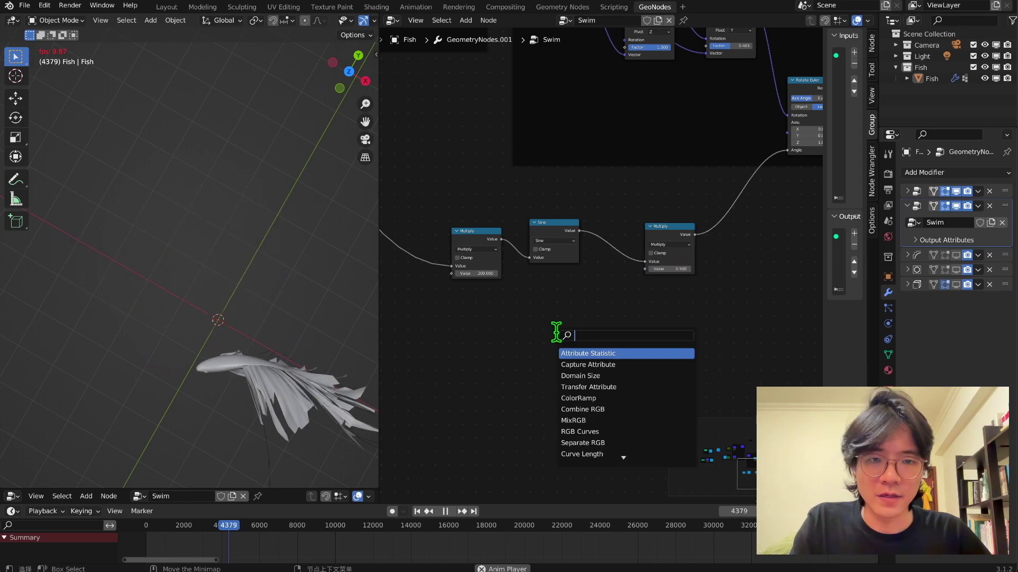
type("f")
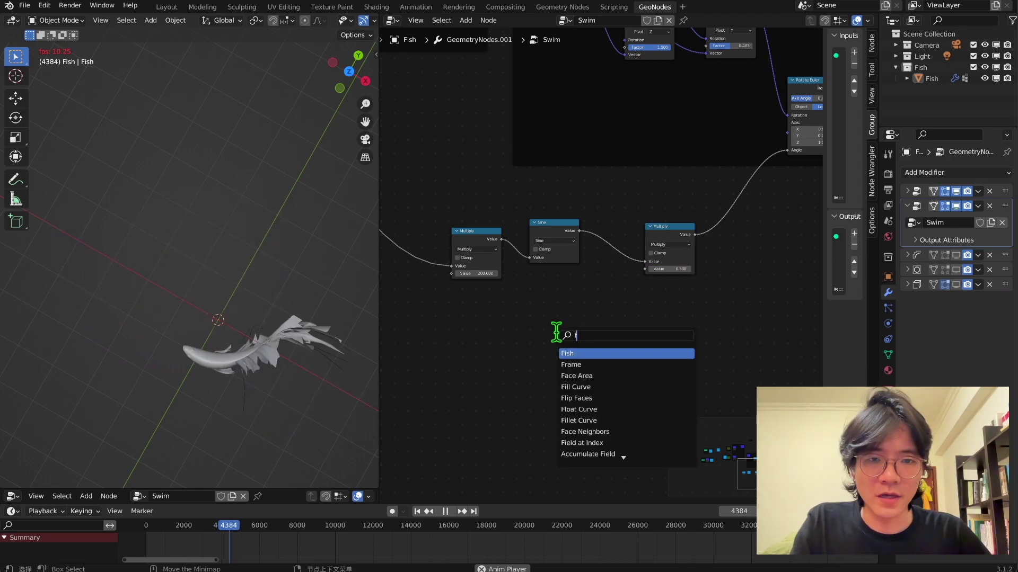
left_click(578, 361)
right_click(508, 319)
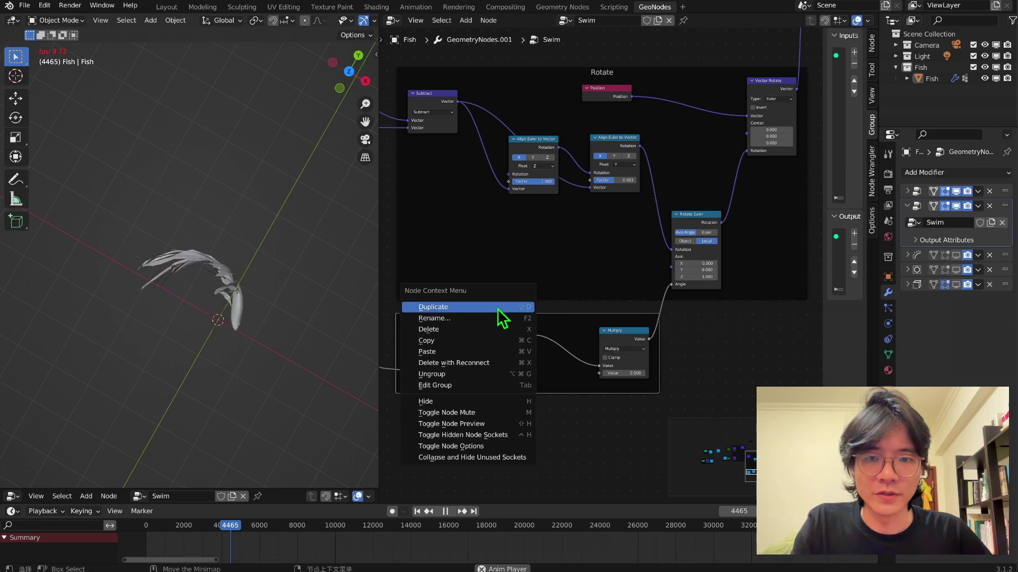
left_click(492, 320)
type("wave")
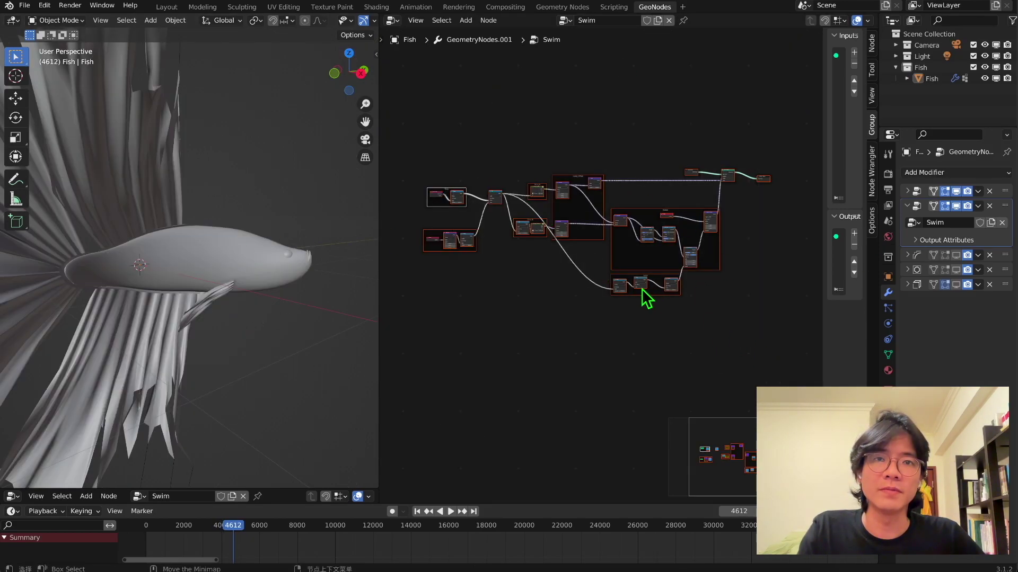
left_click(724, 292)
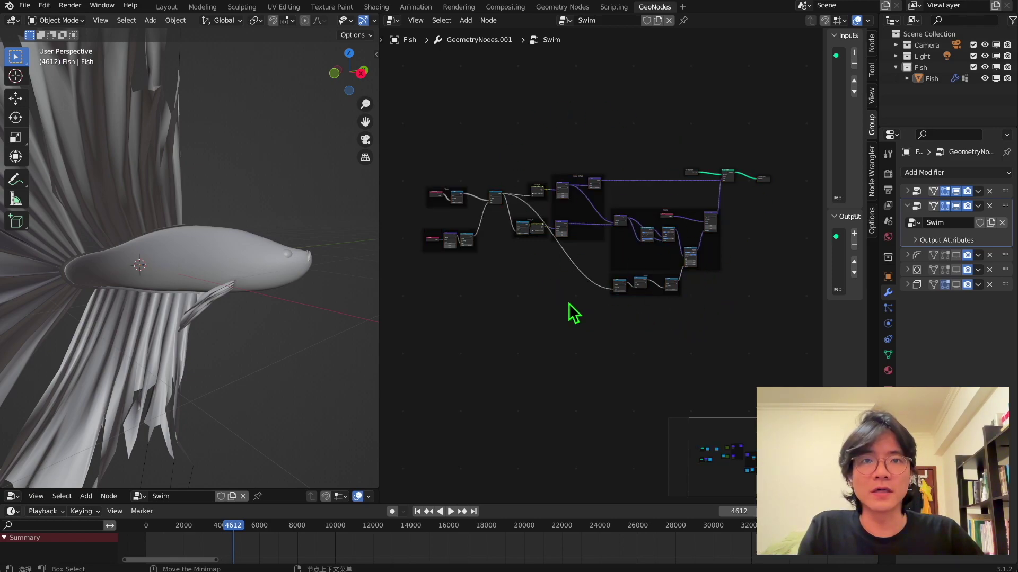
Move the wave frame further below the Rotate frame
middle_click_drag(63, 289, 244, 266)
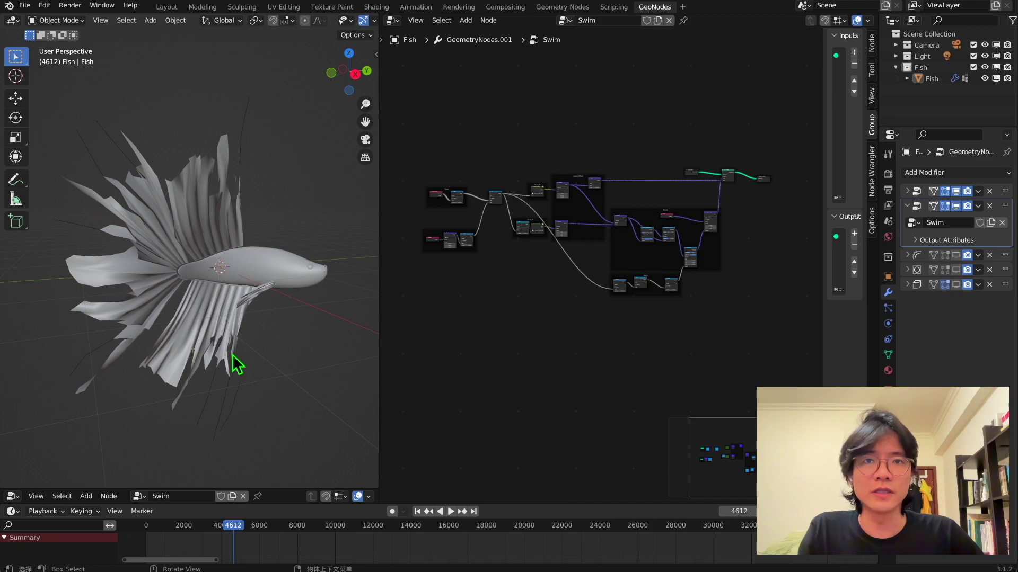
scroll(462, 338, "up", 11)
middle_click_drag(508, 309, 451, 354)
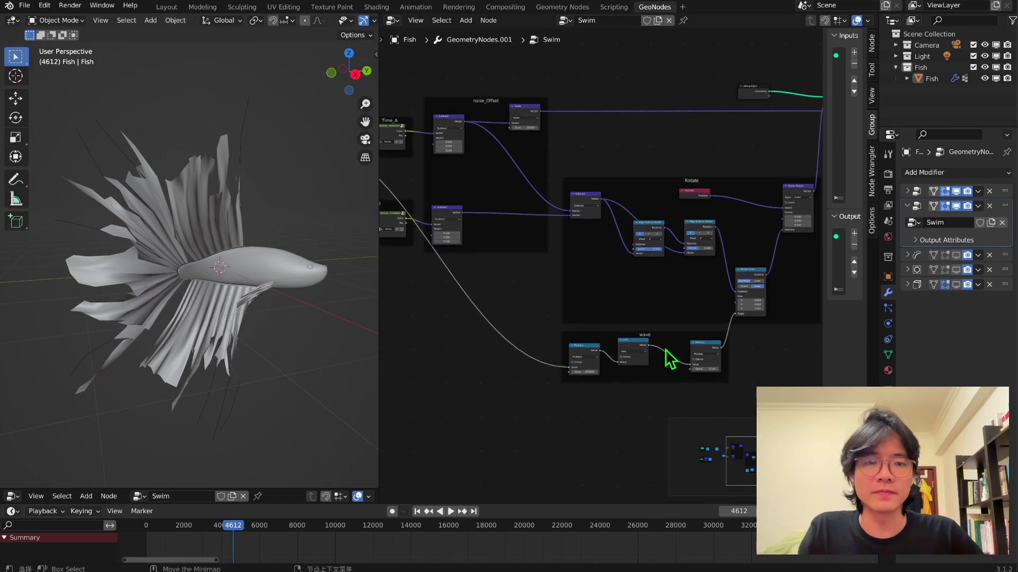
left_click_drag(647, 334, 635, 368)
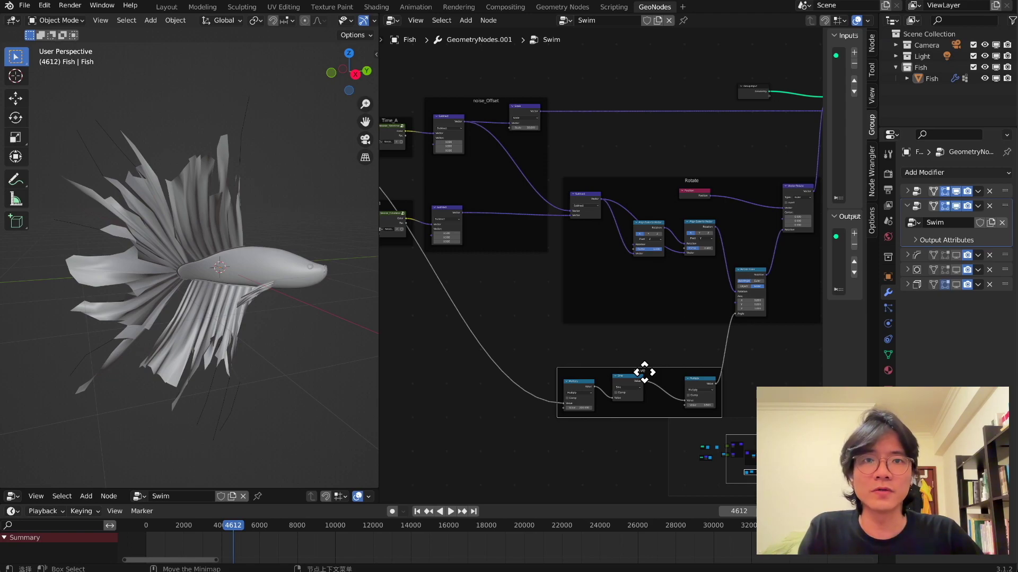
scroll(480, 371, "down", 3)
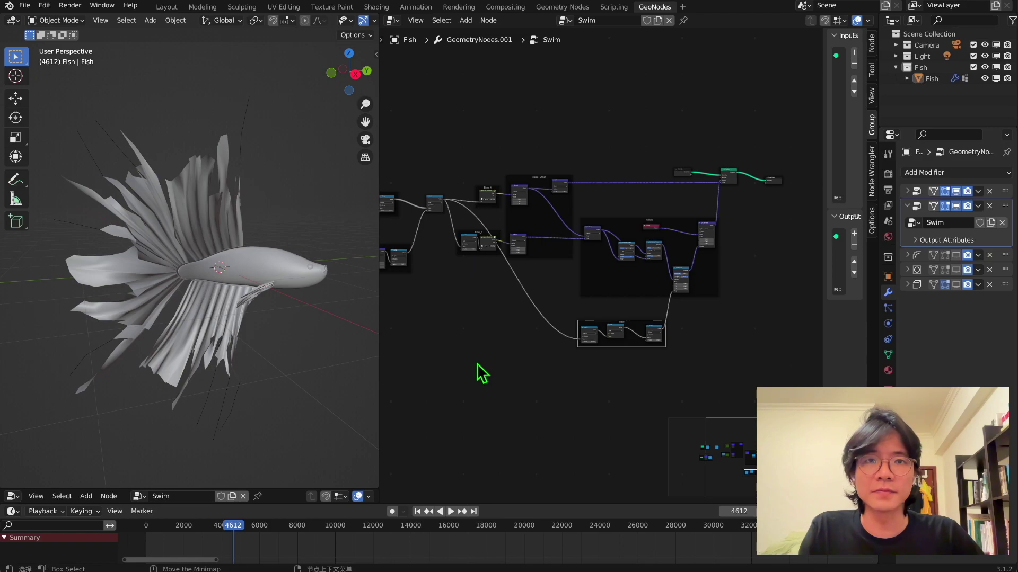
middle_click_drag(256, 289, 243, 288)
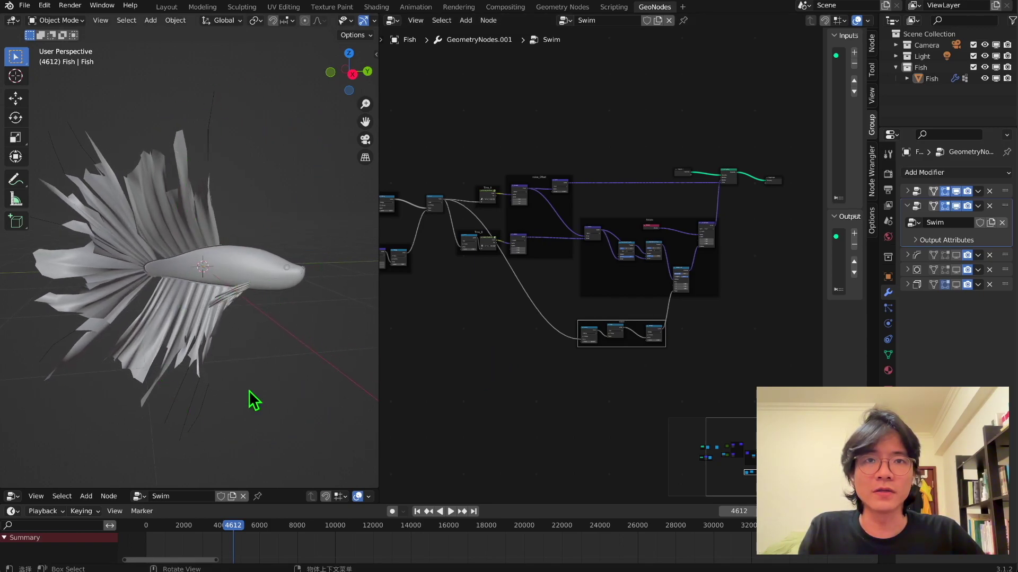
middle_click_drag(507, 307, 575, 300)
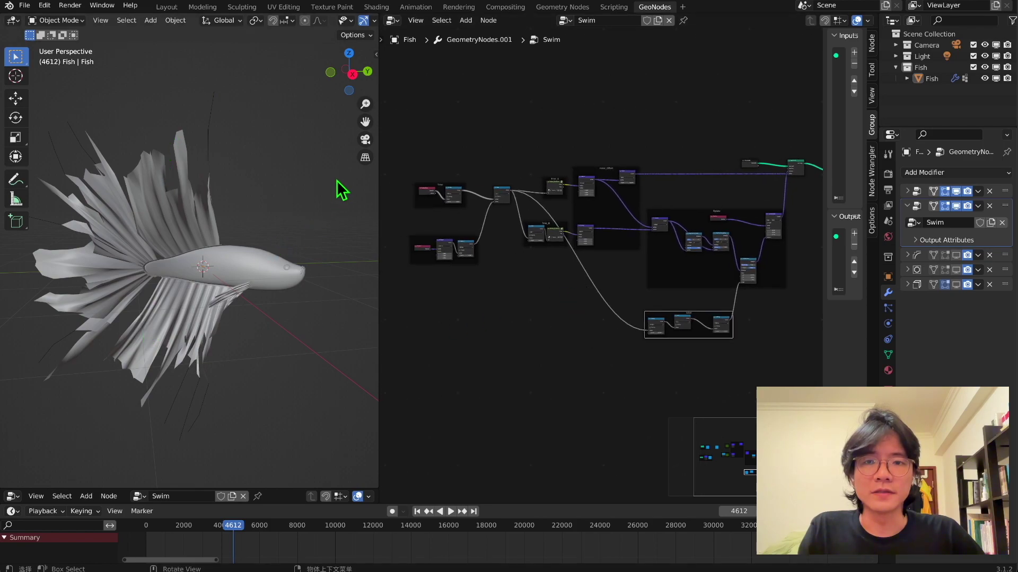
Play the animation and examine the fish's swimming motion and body bend from several angles
left_click(363, 138)
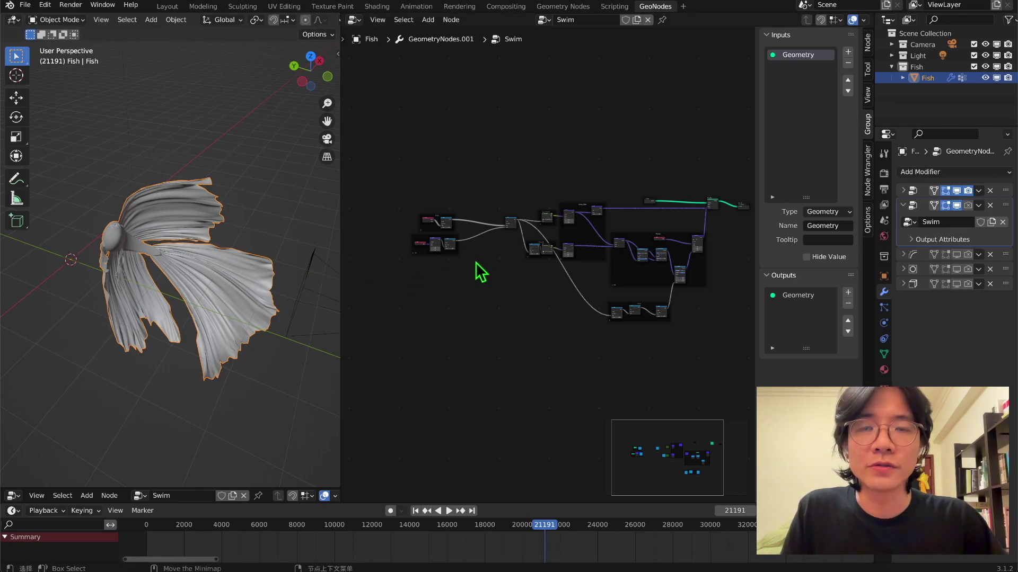
key("space")
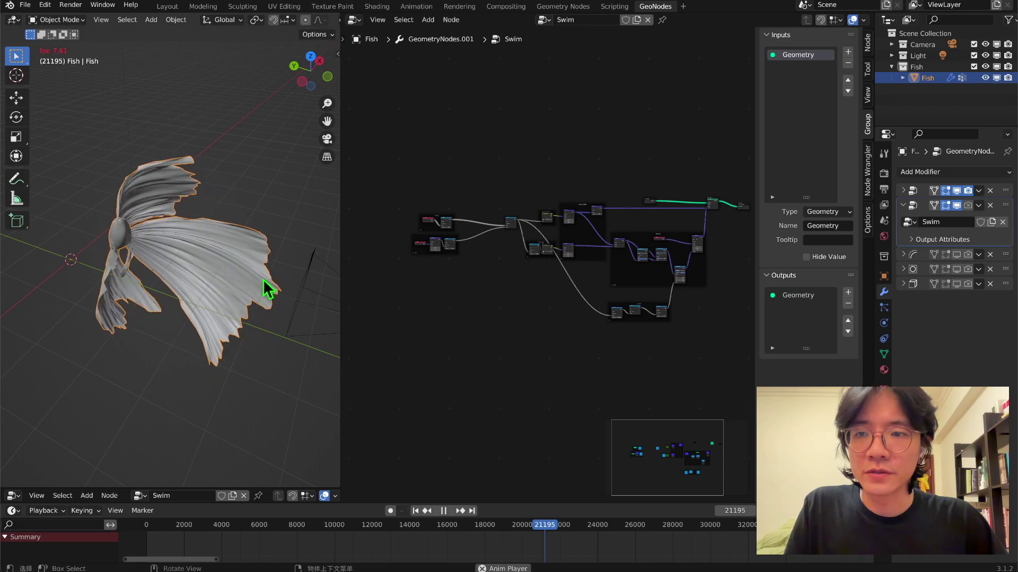
middle_click_drag(264, 282, 150, 279)
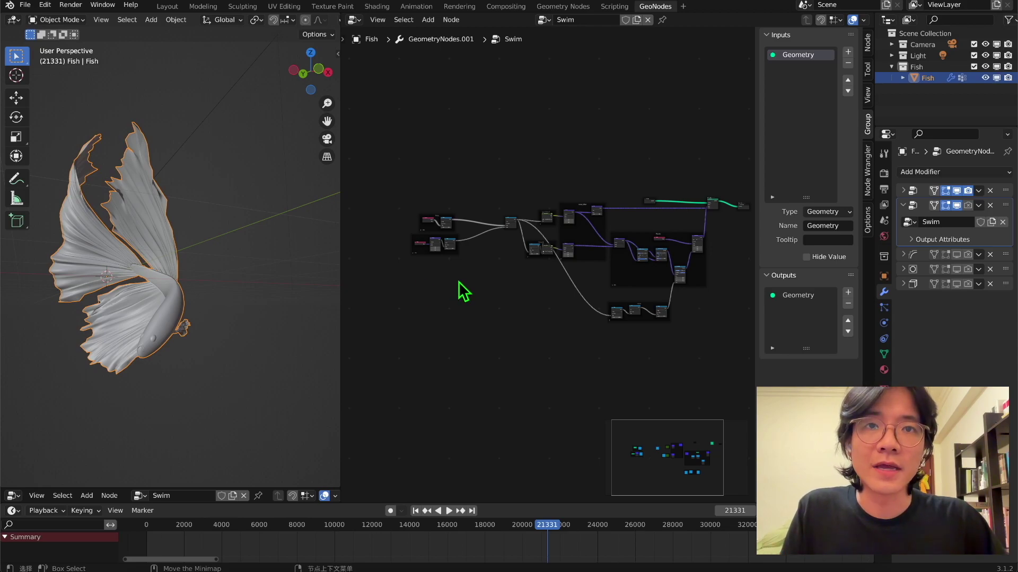
scroll(622, 326, "up", 5)
middle_click_drag(255, 328, 132, 336)
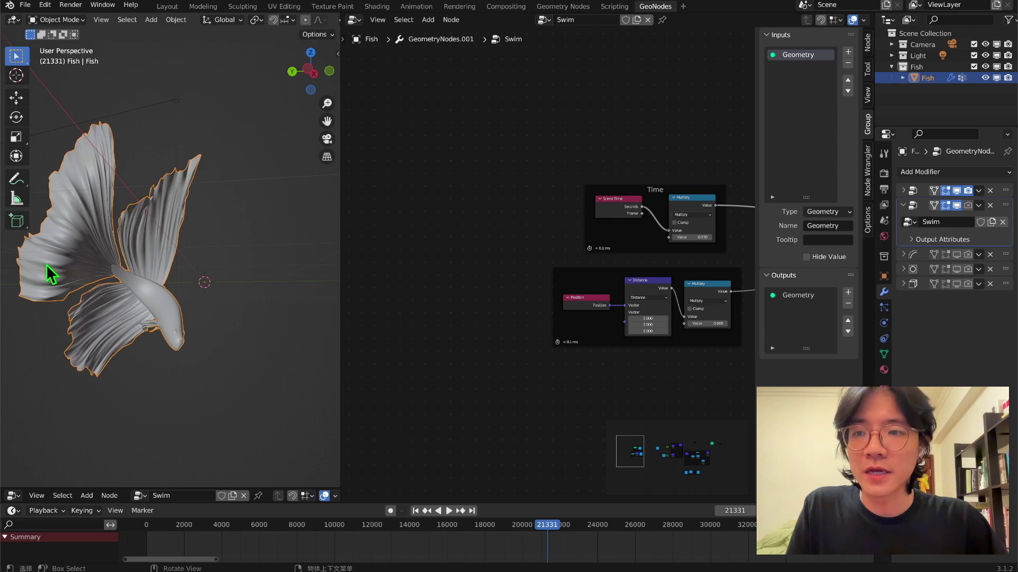
middle_click_drag(46, 273, 269, 206)
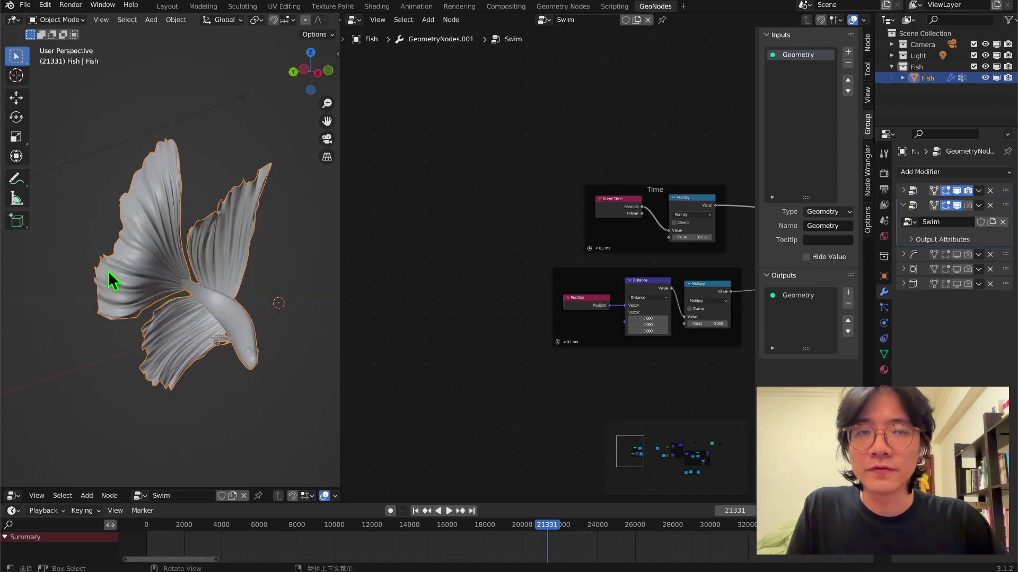
Add a Group Input node below the frame holding the Position, Distance and Multiply nodes
middle_click_drag(706, 322, 610, 275)
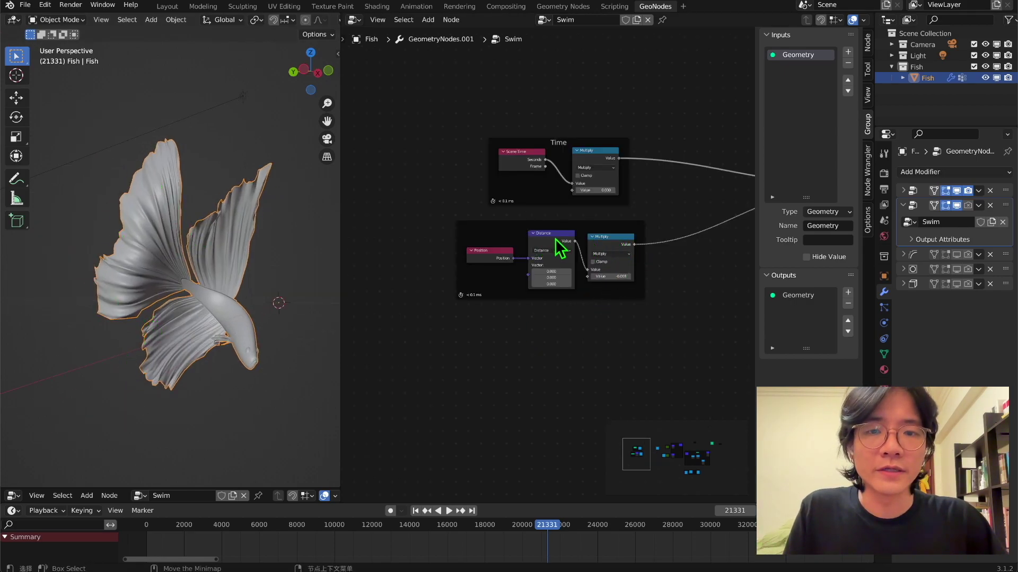
scroll(647, 299, "up", 4)
middle_click_drag(451, 383, 444, 327)
key("shift+a")
left_click(387, 311)
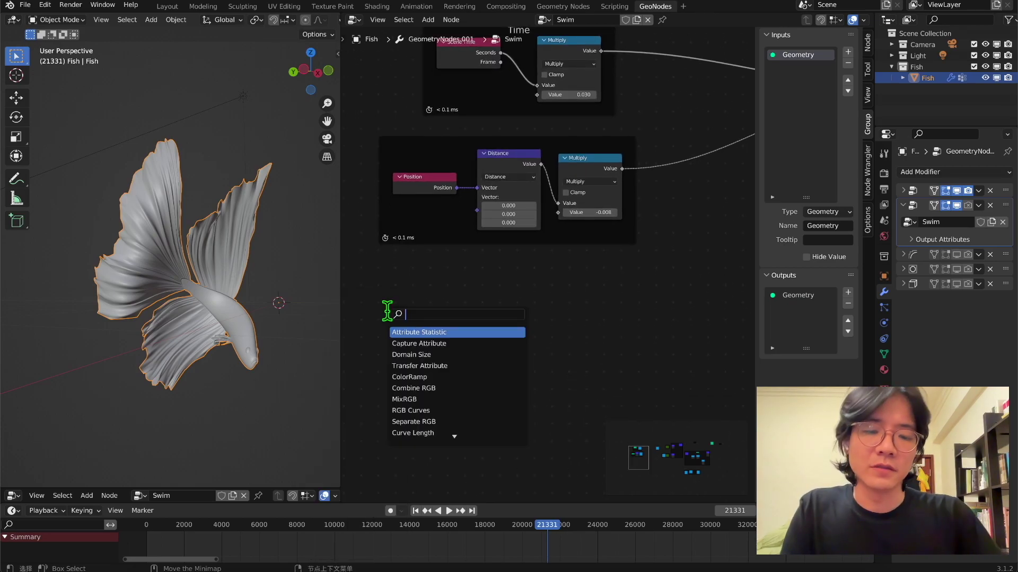
type("gro")
key("Return")
left_click(388, 311)
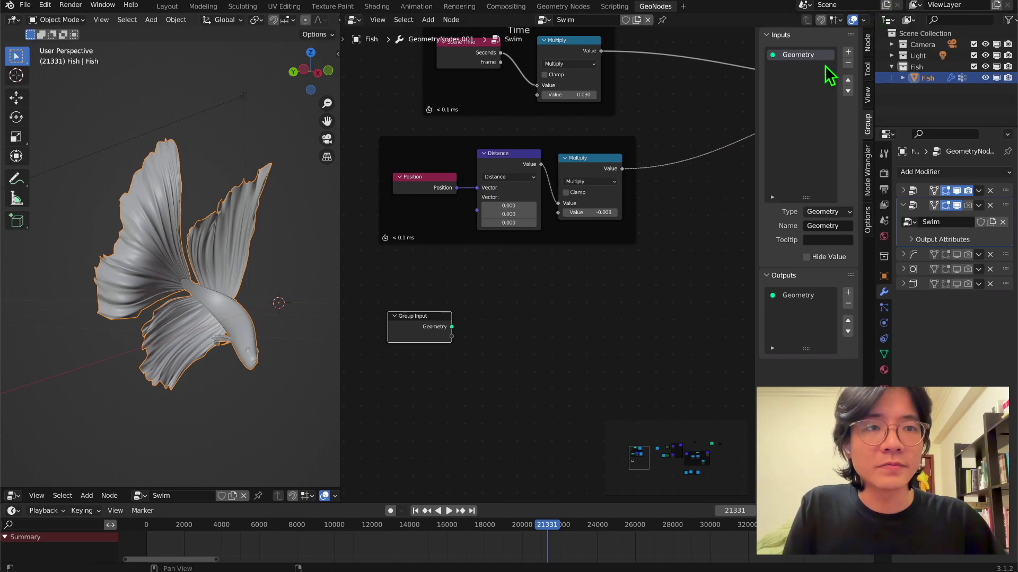
Add a Vector group input named All_Parts and assign the All_Parts attribute to it in the Swim modifier
left_click(848, 51)
left_click(828, 212)
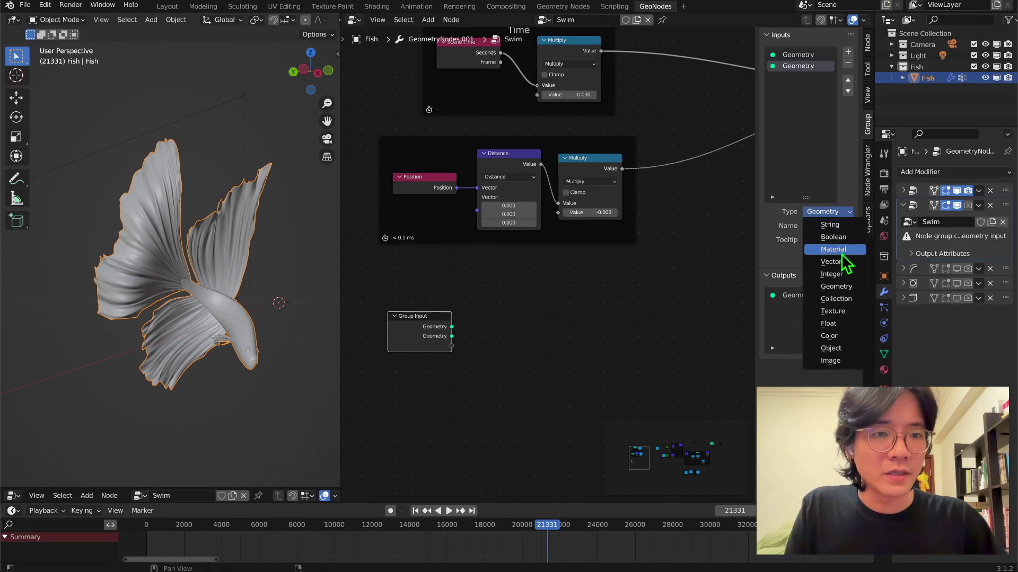
left_click(831, 262)
left_click(854, 225)
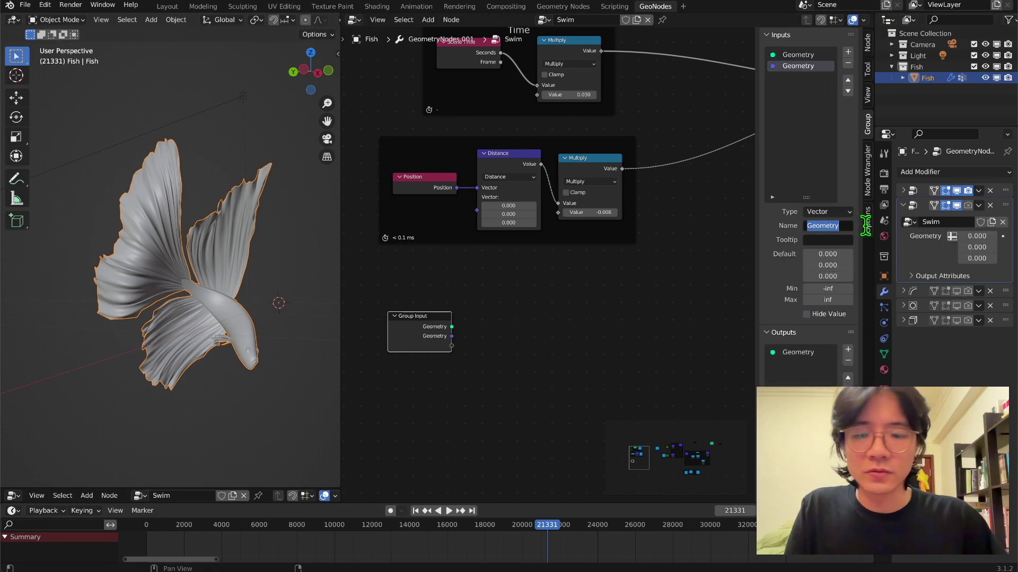
type("All_Parts")
key("Return")
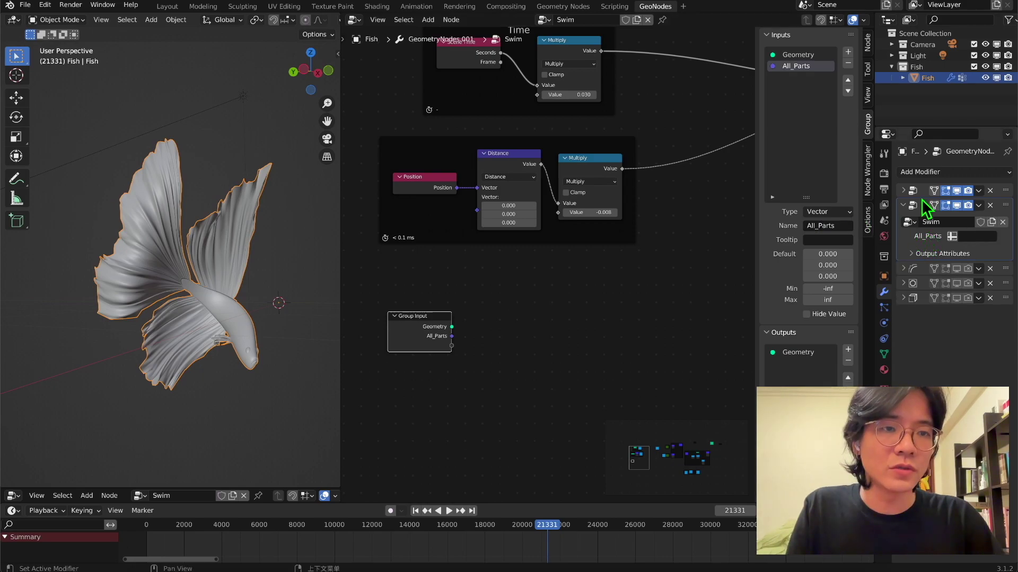
left_click(960, 236)
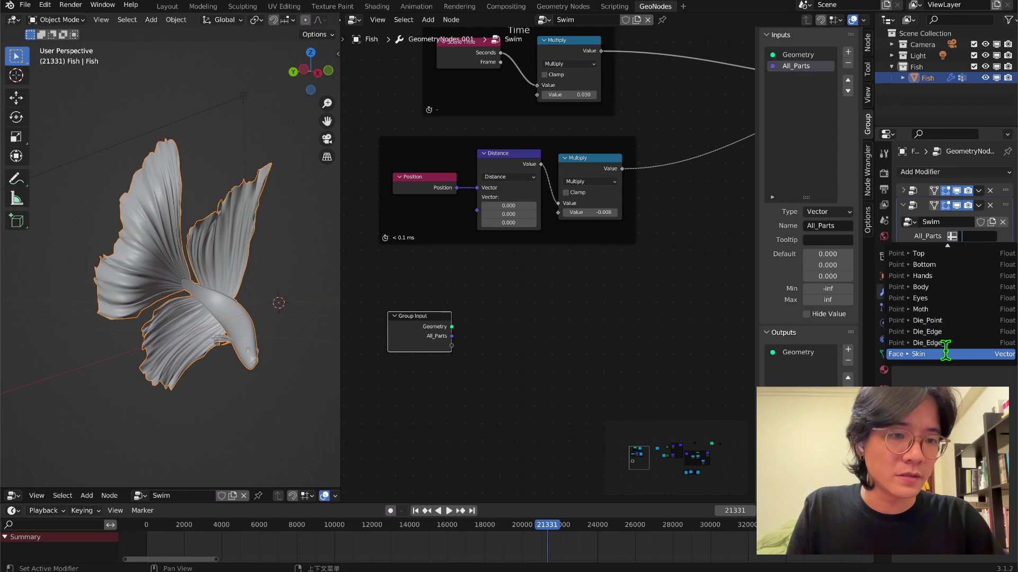
left_click(939, 314)
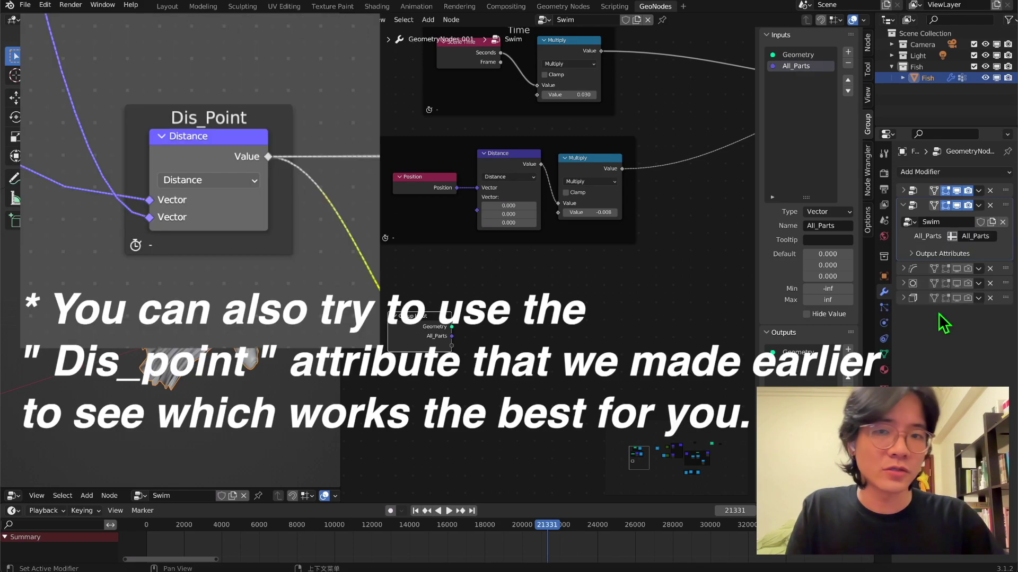
Change the Multiply node after the Distance node to Multiply Add and connect the All_Parts group input to its Addend
middle_click_drag(420, 351, 439, 293)
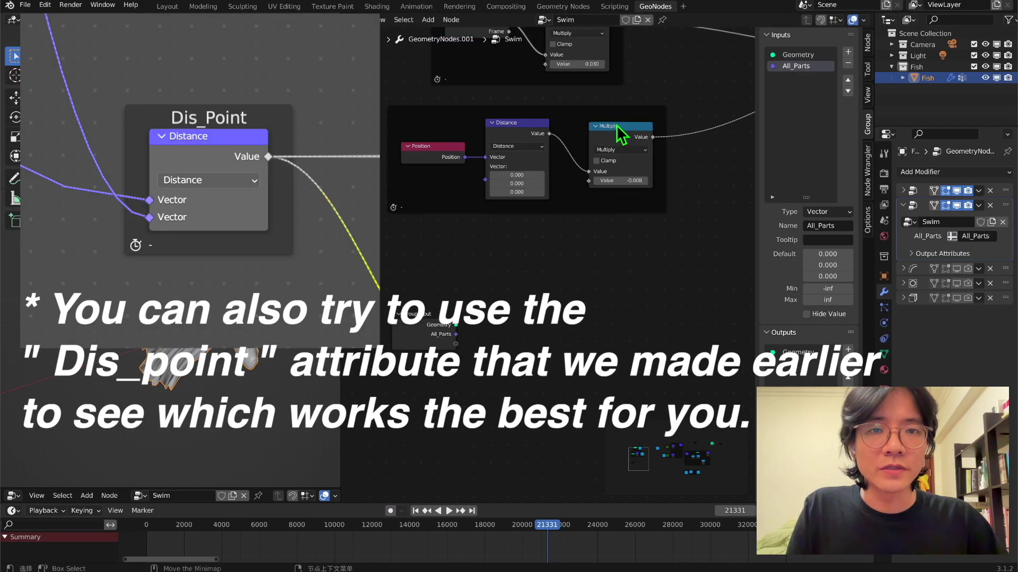
left_click(617, 150)
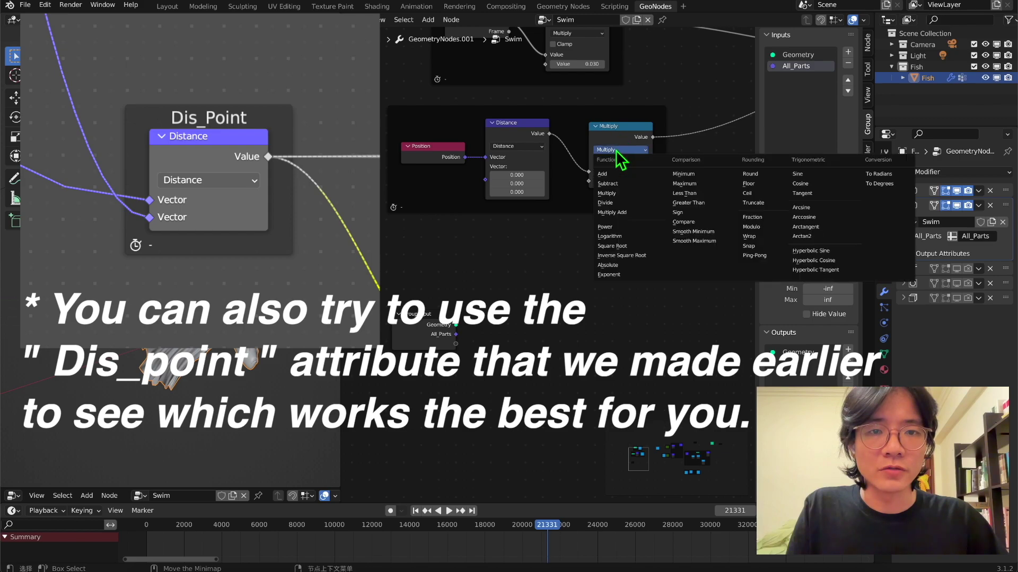
left_click(617, 214)
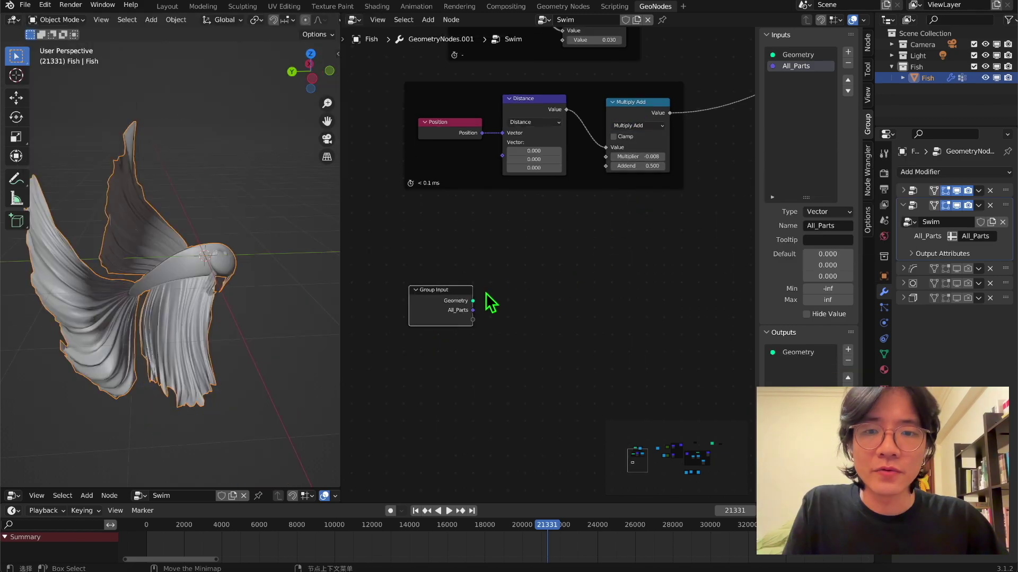
left_click_drag(472, 310, 606, 165)
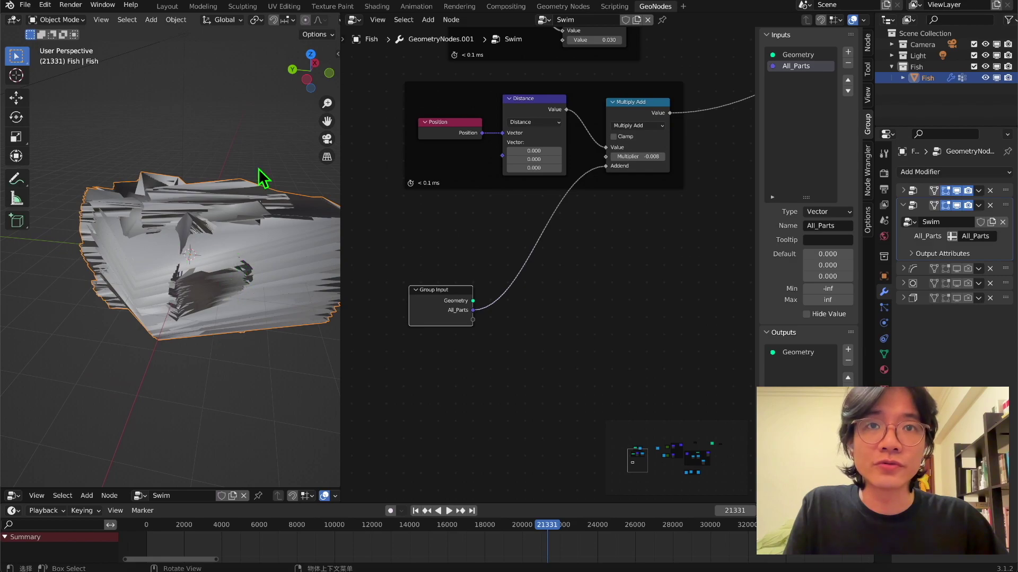
Insert a Multiply math node between All_Parts and the Multiply Add node's Addend and set its value to 0.005
key("shift+a")
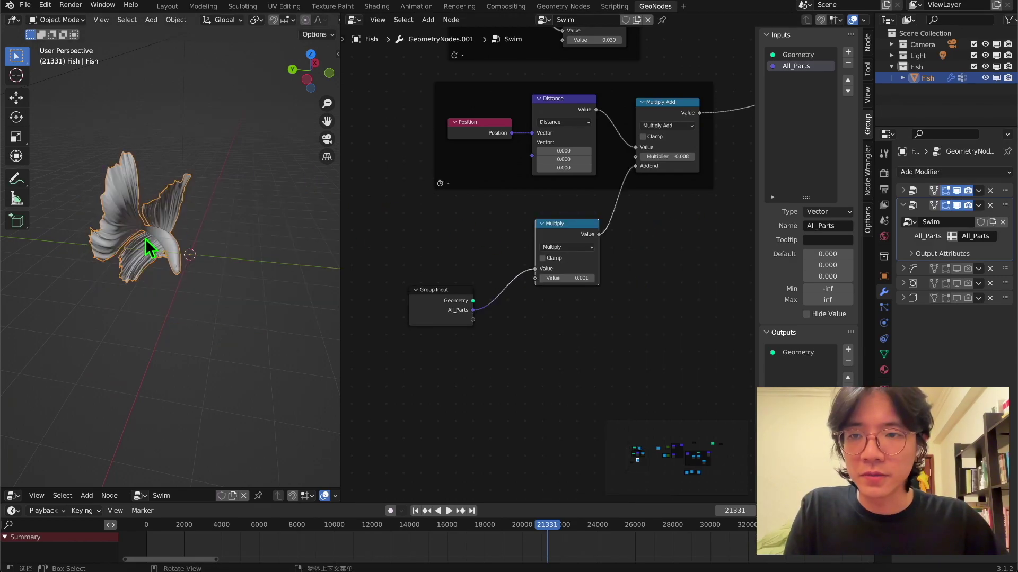
middle_click_drag(145, 239, 181, 218)
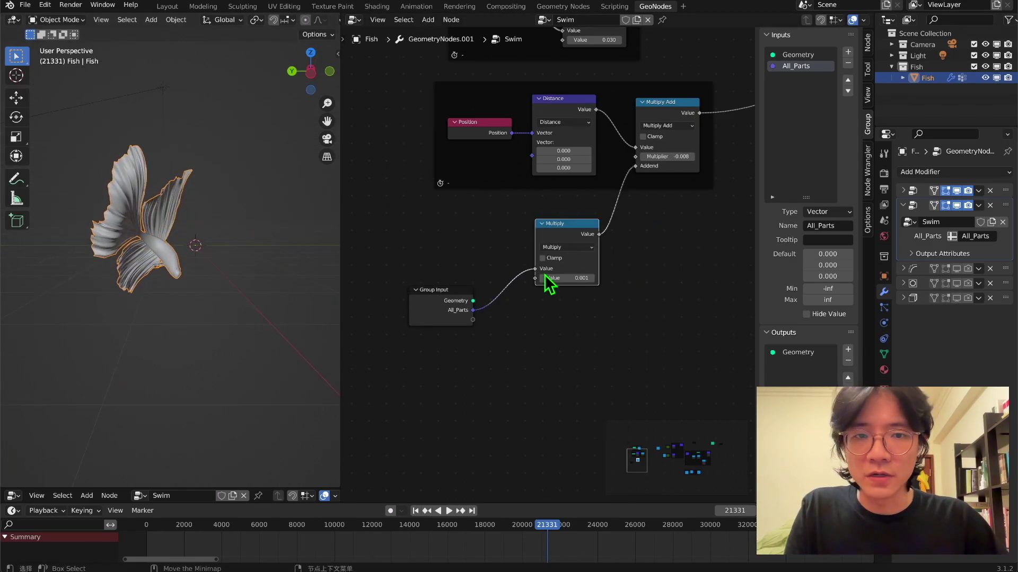
double_click(564, 278)
type("0.005")
key("Return")
Play the animation and examine how the scaled All_Parts offset bends the fish from several angles
key("space")
middle_click_drag(217, 255, 256, 237)
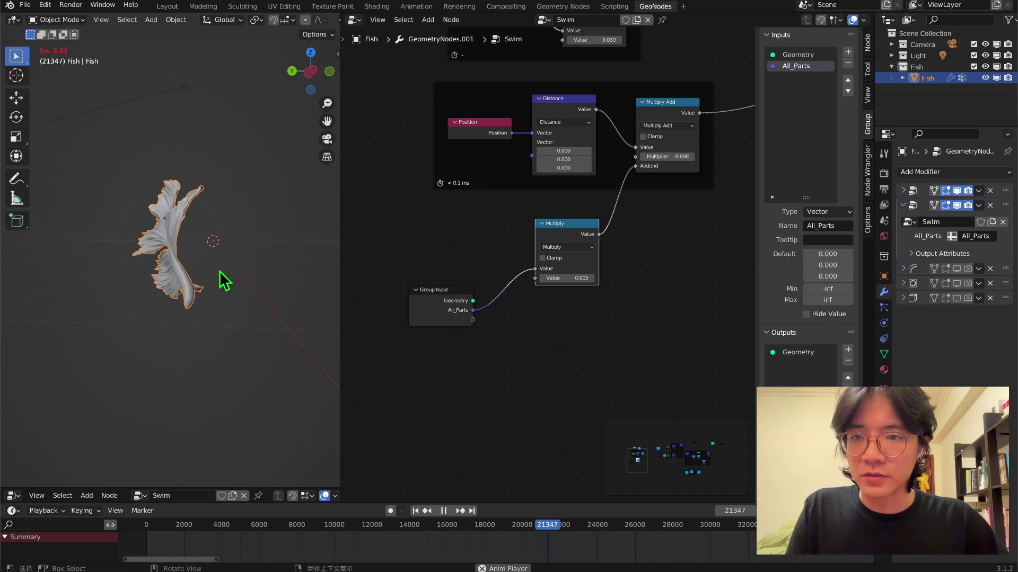
middle_click_drag(219, 271, 311, 243)
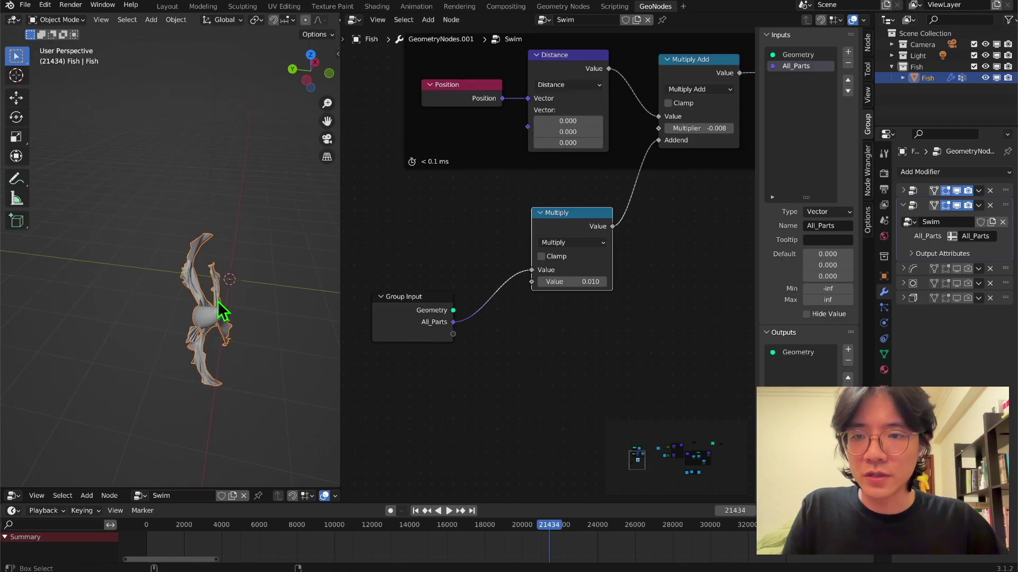
key("space")
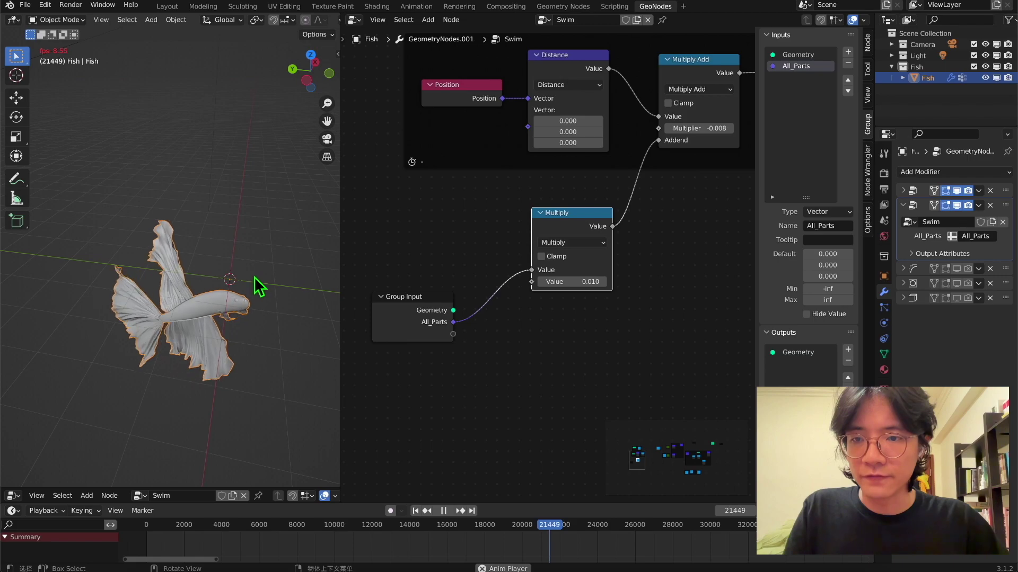
middle_click_drag(216, 285, 248, 331)
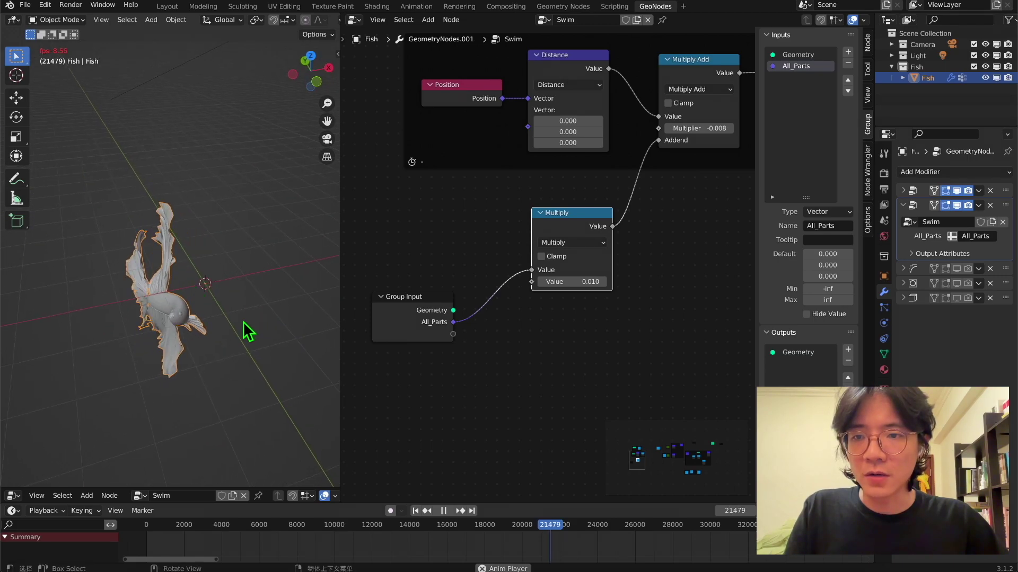
key("space")
Set the All_Parts Multiply node's value to -0.01 and preview the swimming motion
left_click(581, 281)
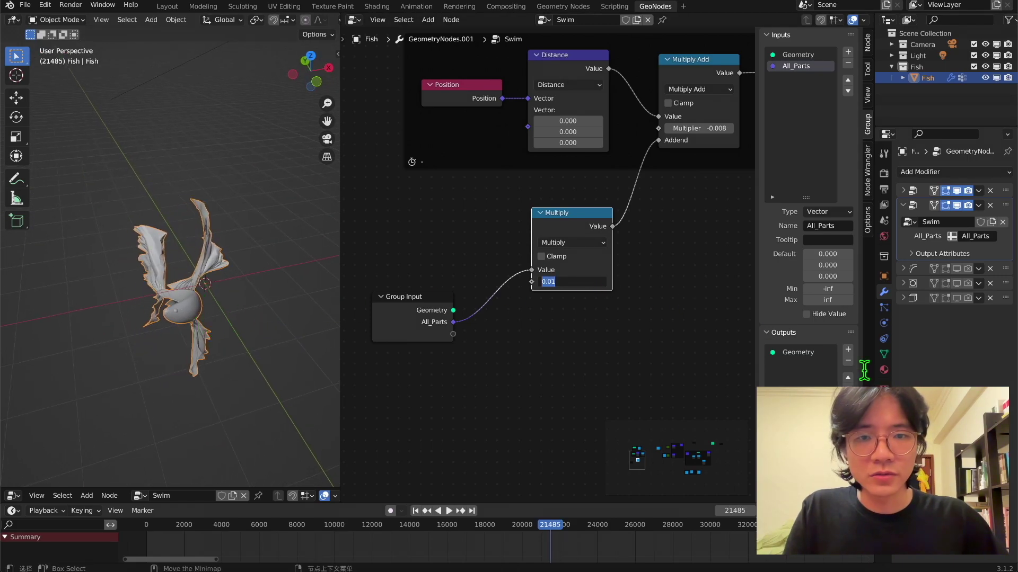
type("-0.01")
key("Return")
key("space")
middle_click_drag(222, 281, 295, 280)
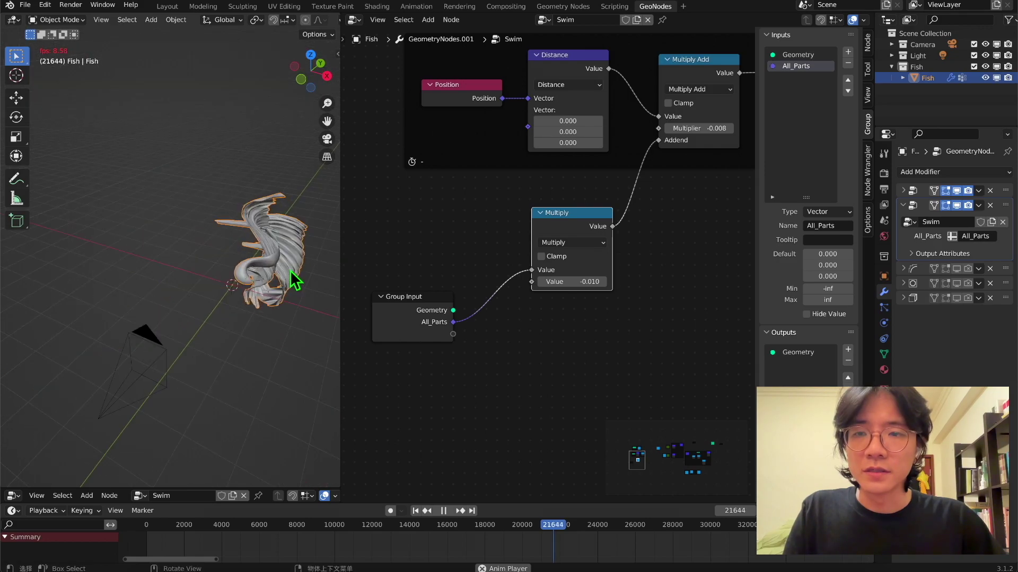
key("space")
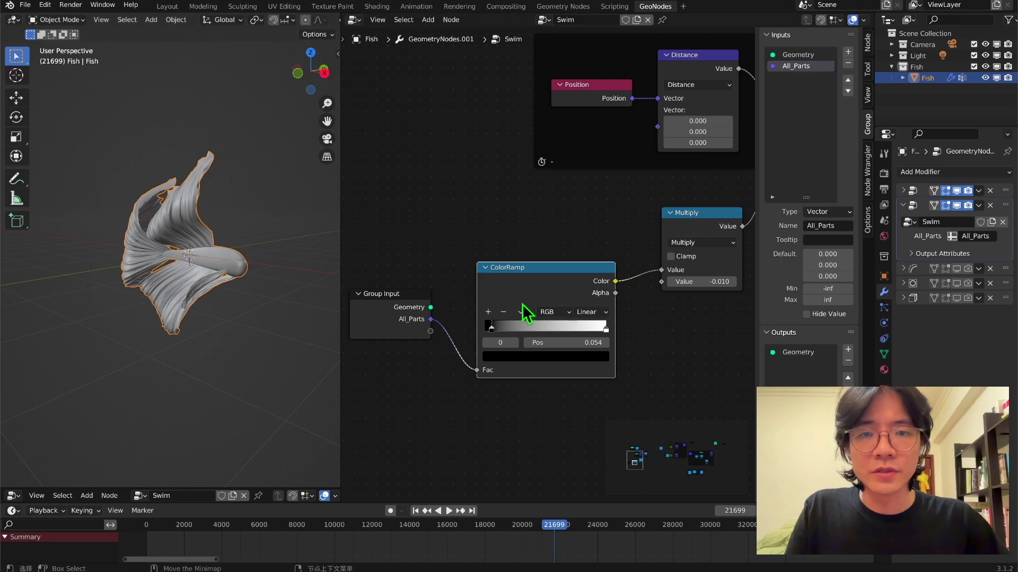
Slide the ColorRamp's black stop inward to about 0.075, checking where the fins meet the fish's body
left_click_drag(521, 290, 519, 269)
scroll(498, 301, "up", 2)
mouse_move(476, 330)
left_mouse_down()
mouse_move(504, 335)
mouse_move(482, 339)
left_mouse_up()
middle_click_drag(166, 274, 268, 277)
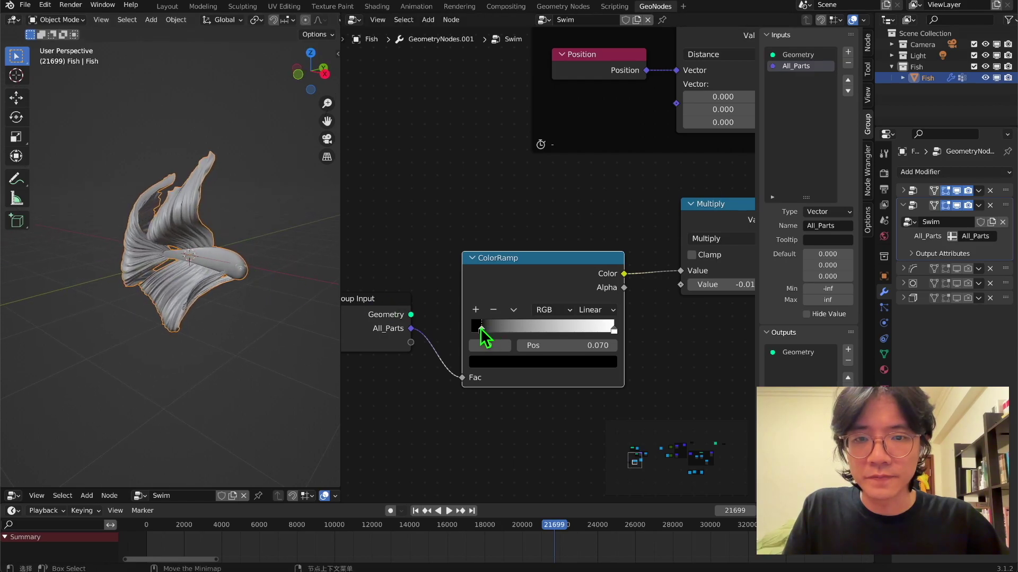
left_click_drag(481, 328, 483, 332)
middle_click_drag(216, 307, 164, 291)
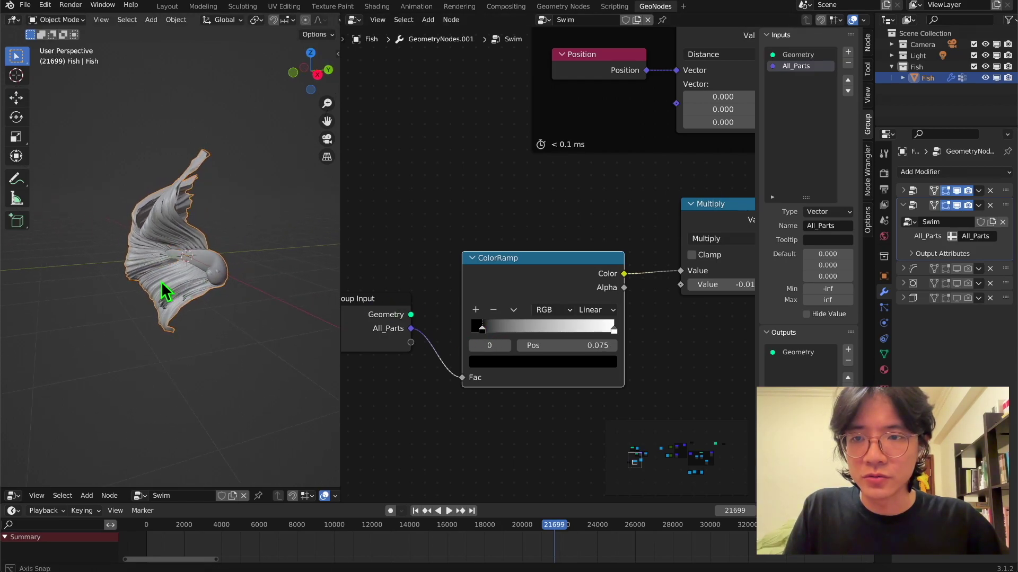
middle_click_drag(166, 251, 184, 250)
scroll(216, 250, "up", 8)
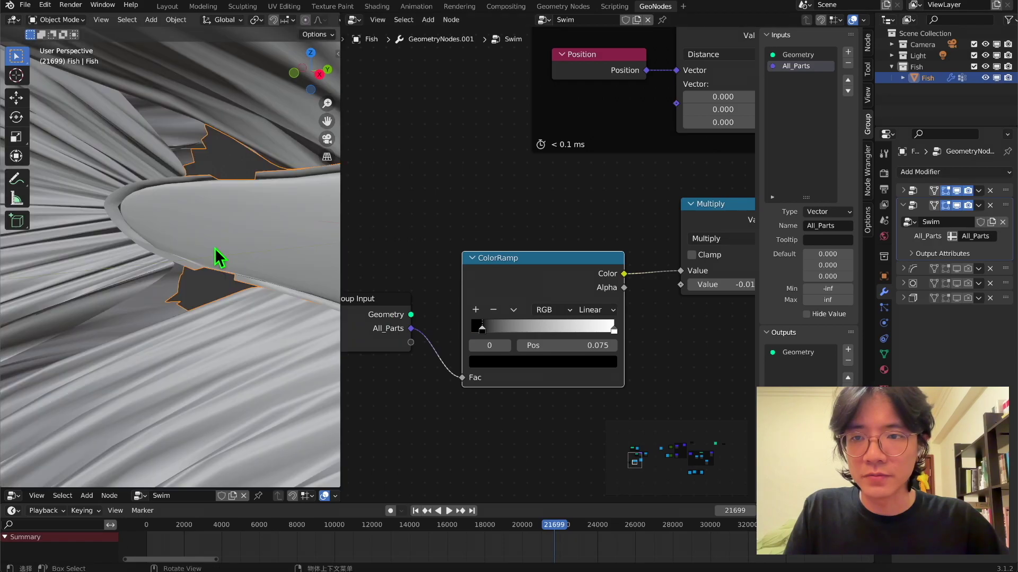
scroll(319, 288, "down", 4)
left_click_drag(480, 330, 479, 330)
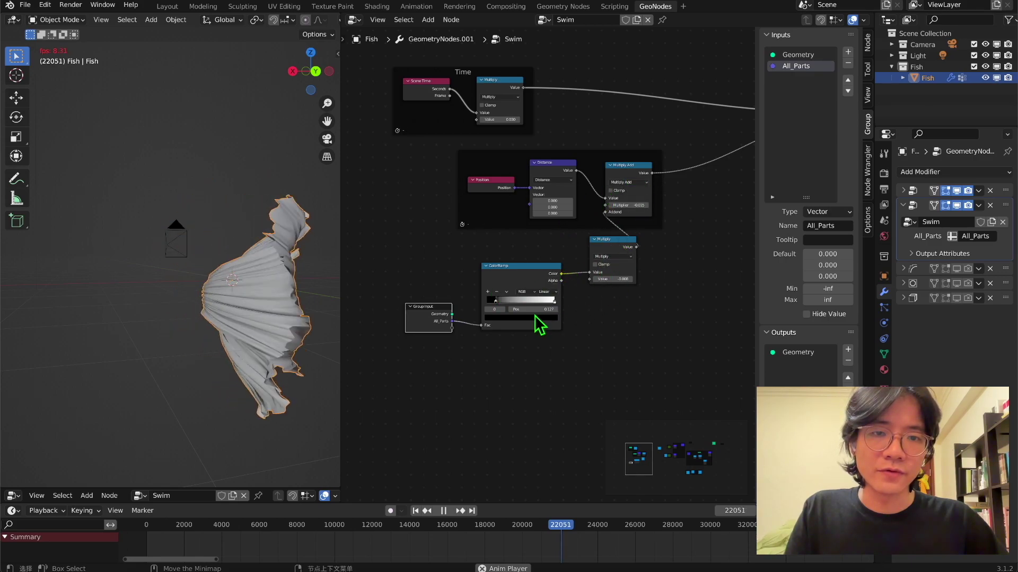
Examine the playing swim animation and the twist of the fins from several viewing angles
middle_click_drag(196, 256, 125, 397)
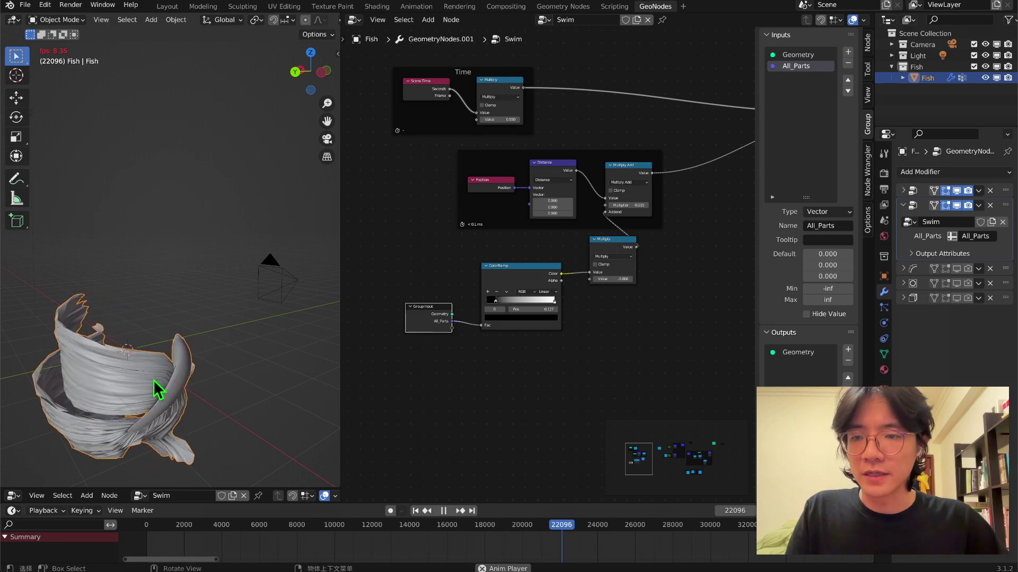
middle_click_drag(207, 364, 115, 379)
middle_click_drag(293, 358, 216, 332)
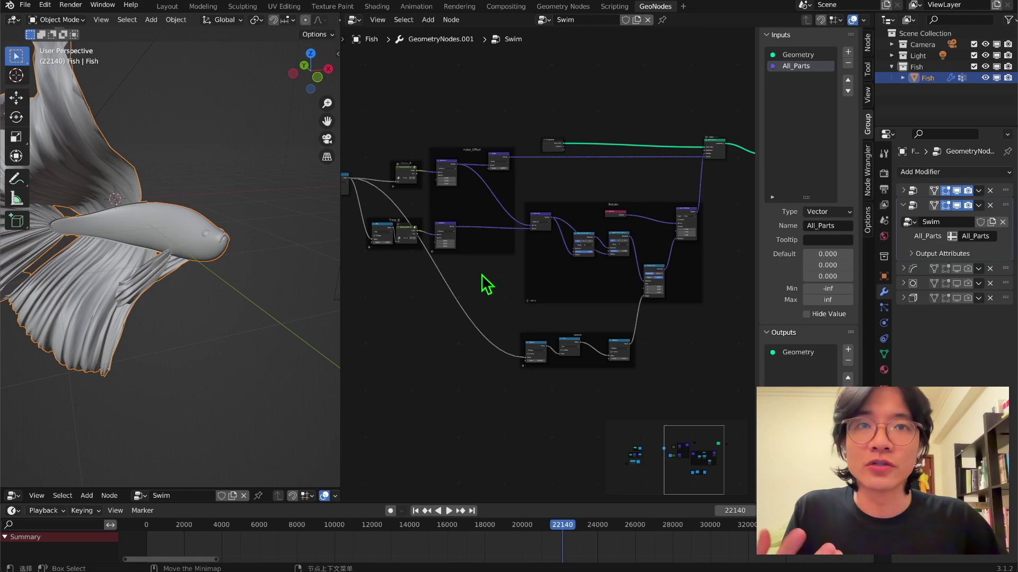
Reposition the wave frame in the space below the Rotate frame
scroll(556, 334, "up", 4)
left_click_drag(590, 359, 595, 343)
middle_click_drag(594, 343, 588, 263)
left_click_drag(583, 264, 584, 279)
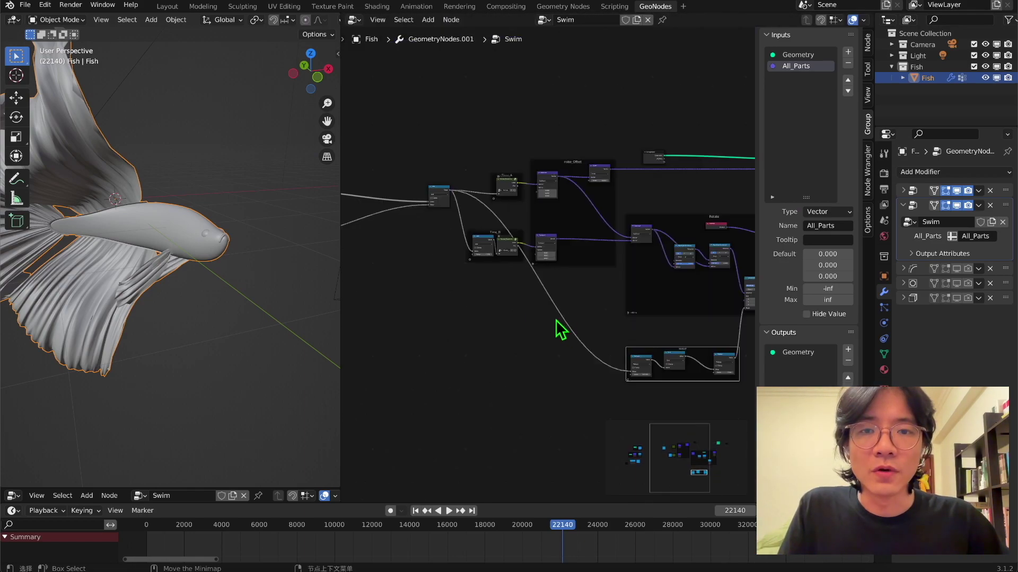
Move the Add node together with the Time_A and Time_B frames further away from the noise_Offset frame
left_click_drag(412, 155, 530, 283)
left_click_drag(501, 237, 433, 228)
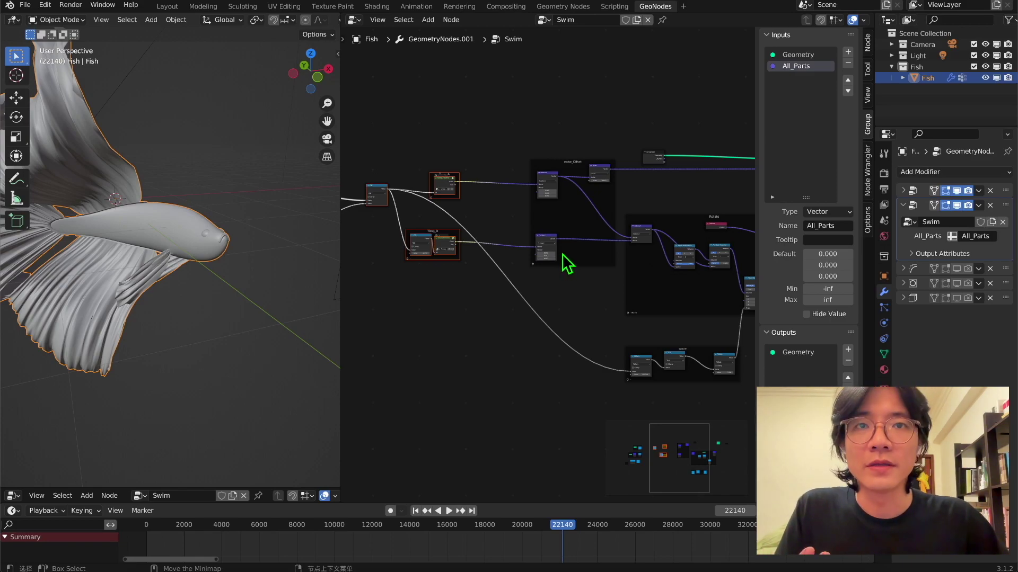
scroll(419, 247, "up", 7)
middle_click_drag(419, 247, 494, 231)
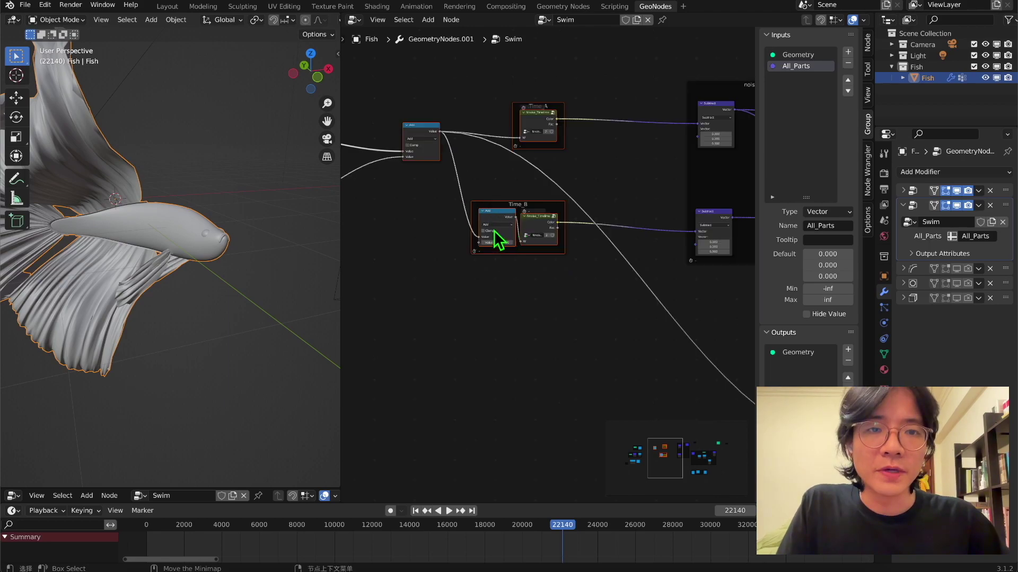
left_click(540, 97)
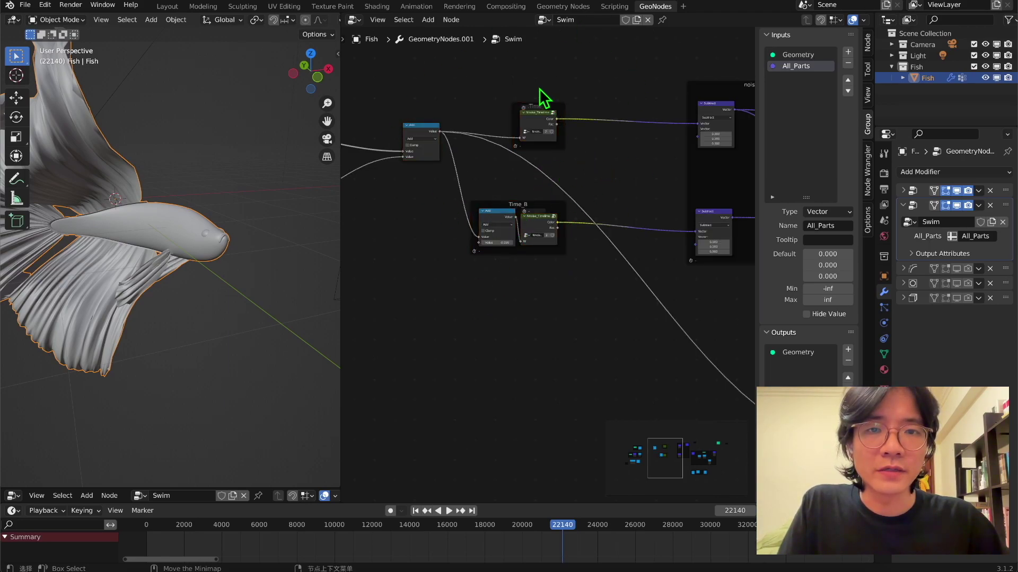
left_click_drag(483, 115, 570, 281)
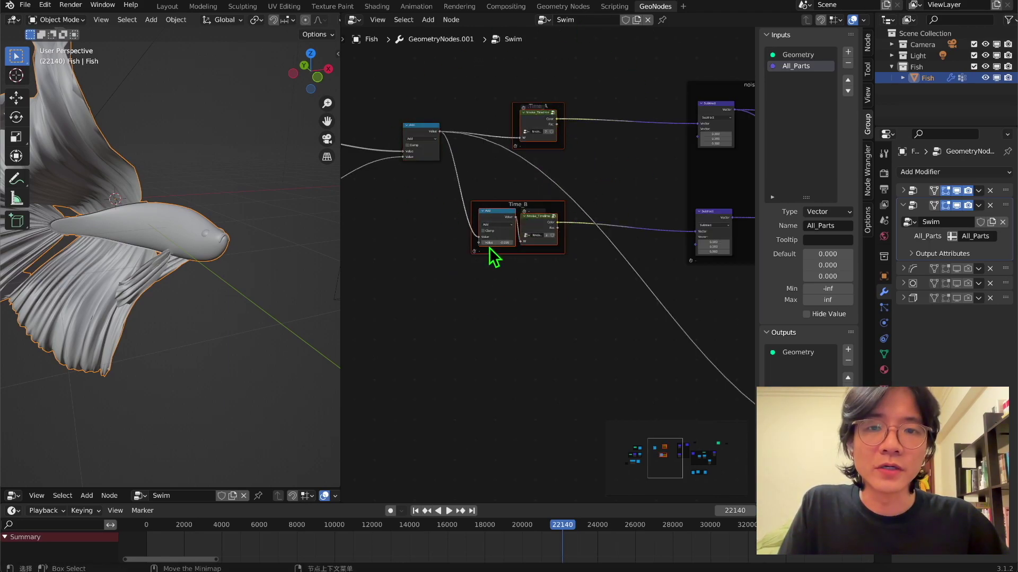
left_click(436, 234)
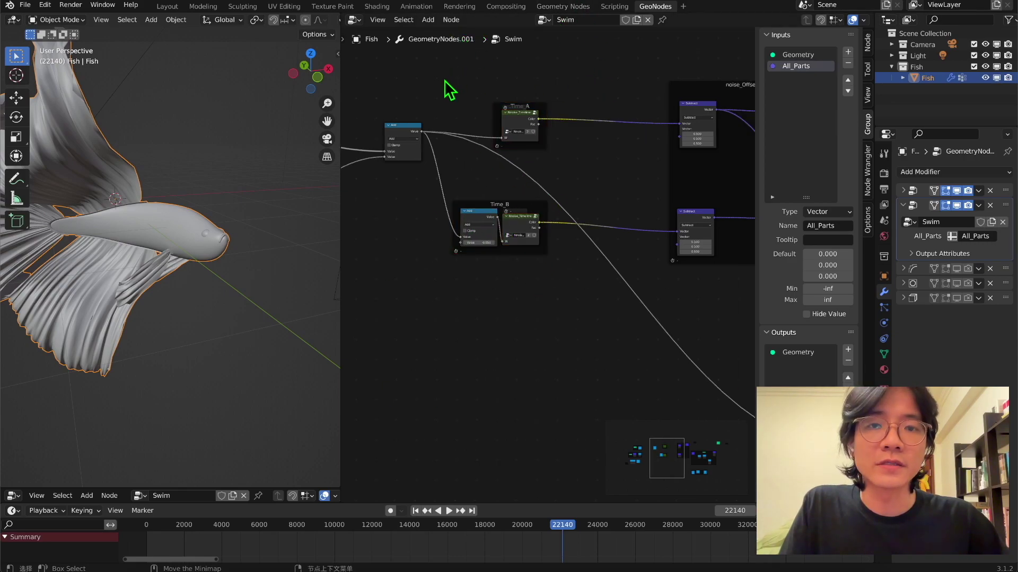
left_click_drag(443, 81, 558, 262)
Add a Vector Math node below Time_B, set it to Distance, and connect the Time_A and Time_B Color outputs to it
left_click(540, 288)
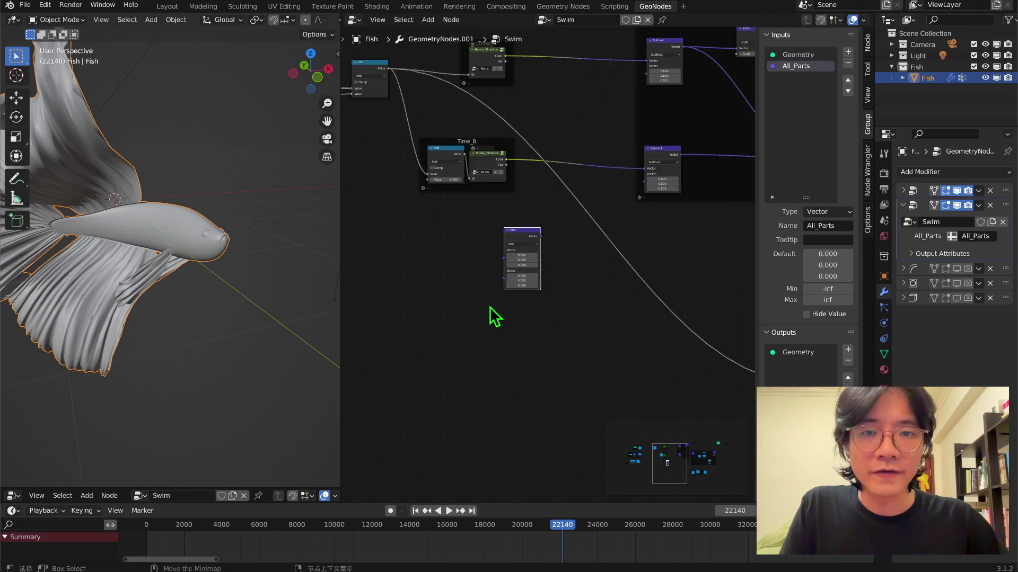
scroll(510, 258, "up", 1)
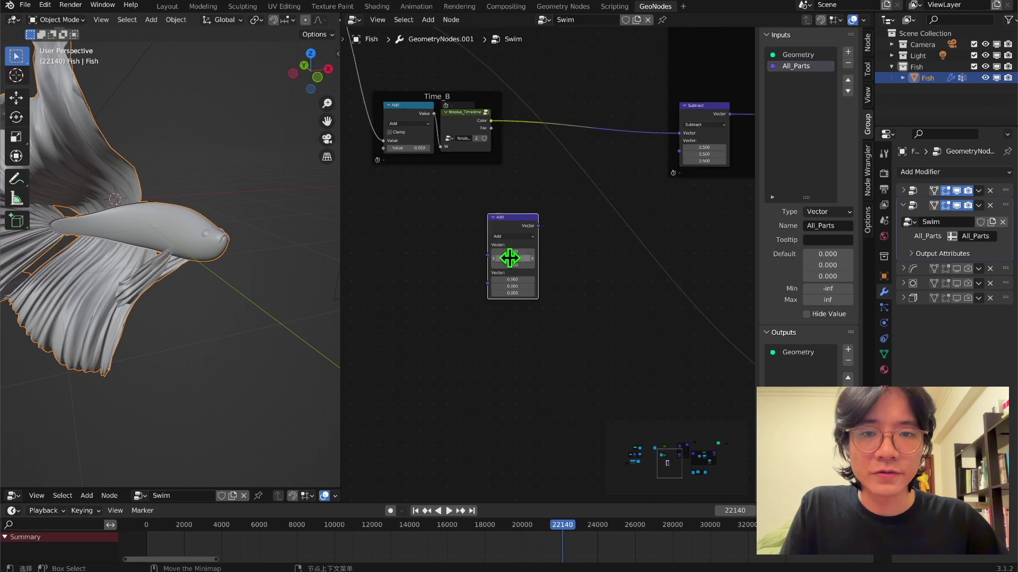
left_click(504, 236)
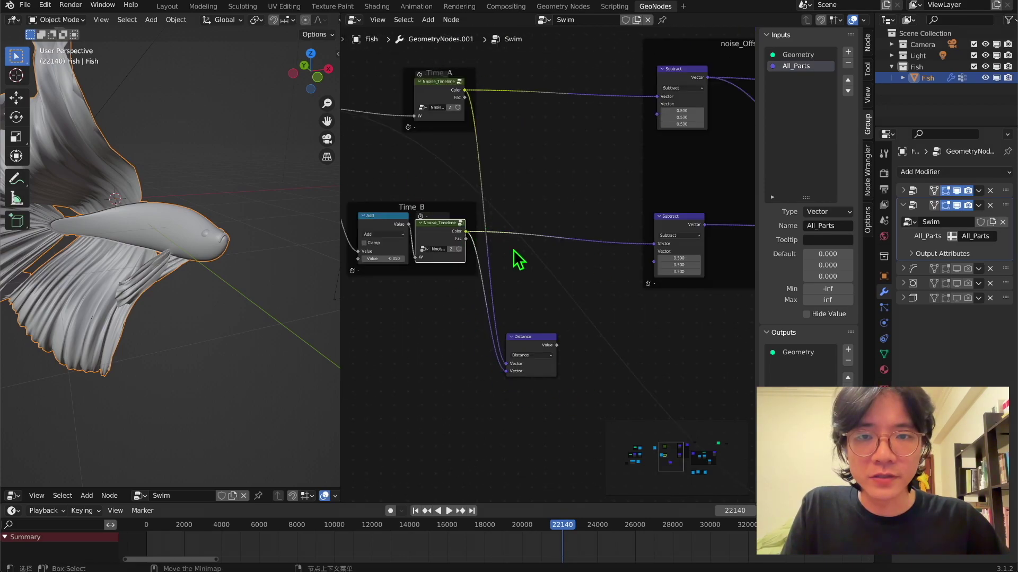
Move the new Distance node over to the empty area beneath the wave frame
scroll(513, 250, "down", 5)
middle_click_drag(561, 362, 536, 284)
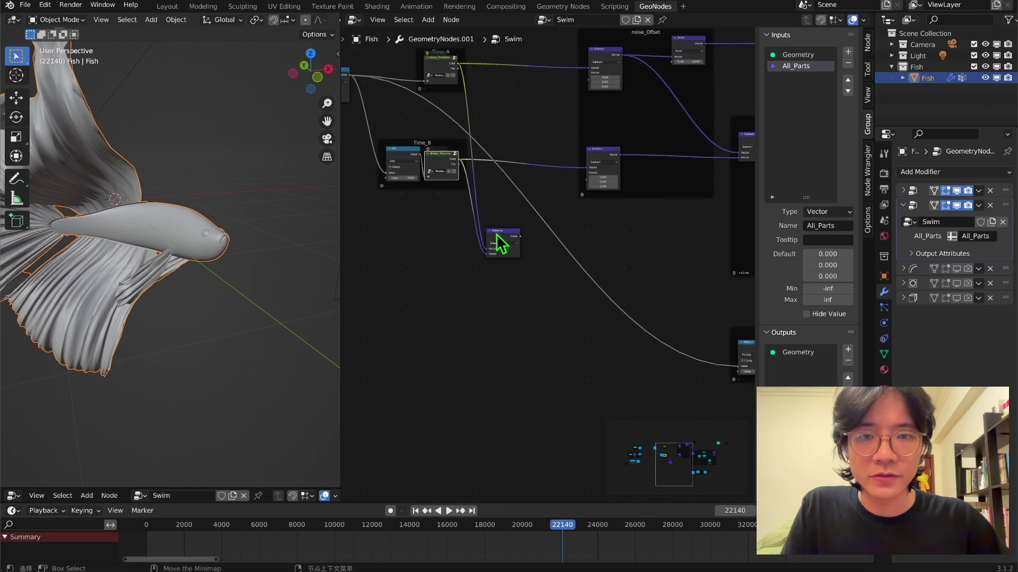
left_click_drag(496, 234, 581, 365)
middle_click_drag(582, 365, 469, 272)
scroll(532, 311, "up", 4)
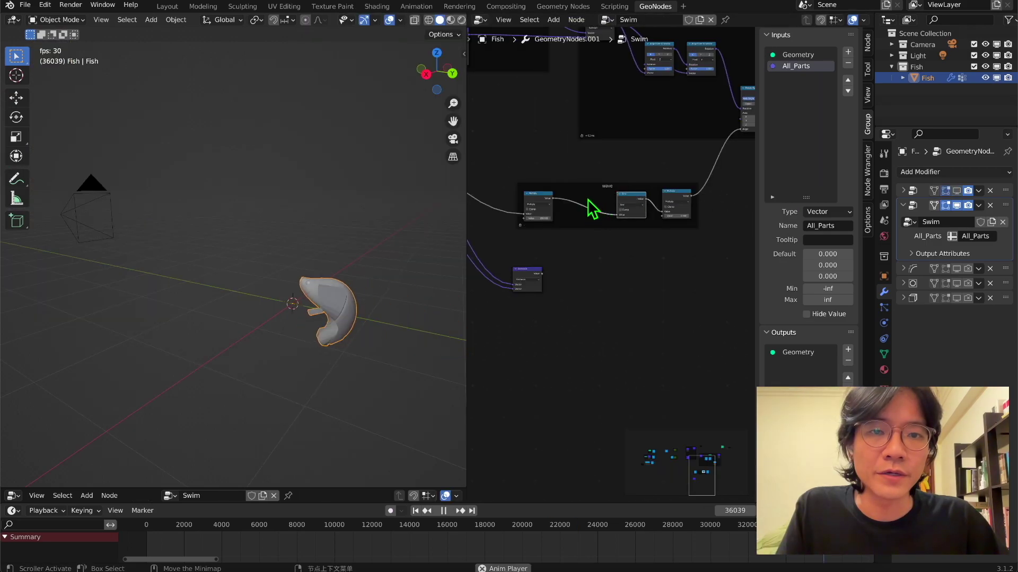
Duplicate the wave frame's last Multiply node, reset it, set it to Multiply, and insert it between the first Multiply and the Sine
left_click(675, 200)
key("shift+d")
left_click(592, 253)
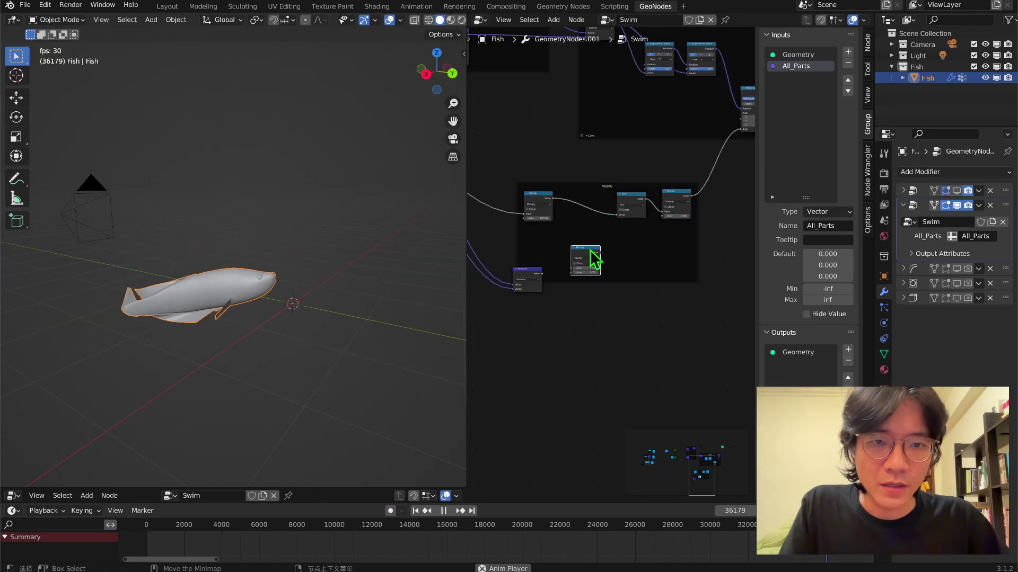
key("BackSpace")
mouse_move(587, 250)
left_mouse_down()
mouse_move(591, 216)
mouse_move(590, 233)
left_mouse_up()
scroll(586, 240, "up", 3)
left_click(582, 234)
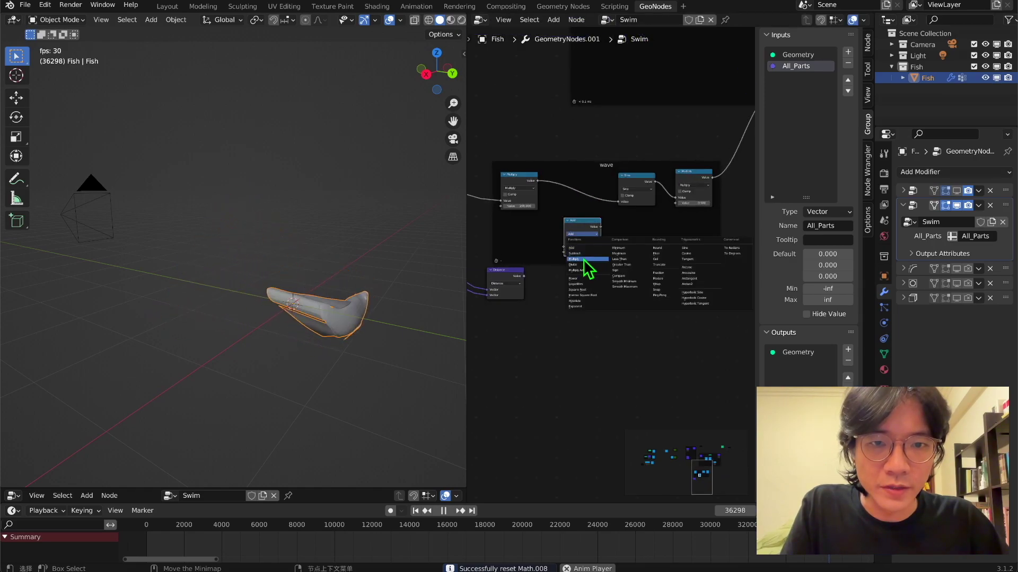
left_click(583, 260)
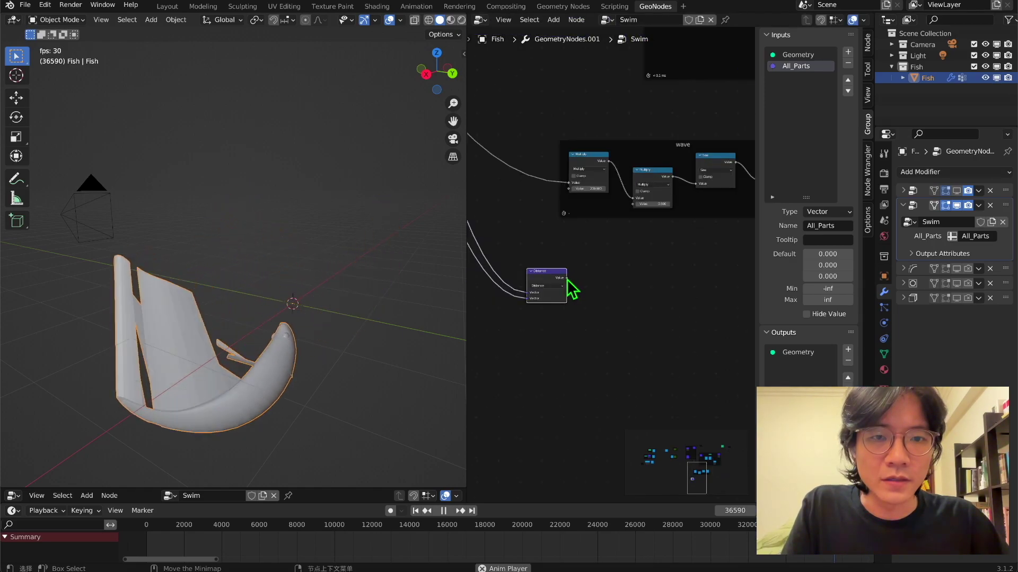
Connect the Distance node's value to the inserted Multiply node's second input and check the fish's motion from above
left_click_drag(566, 278, 633, 204)
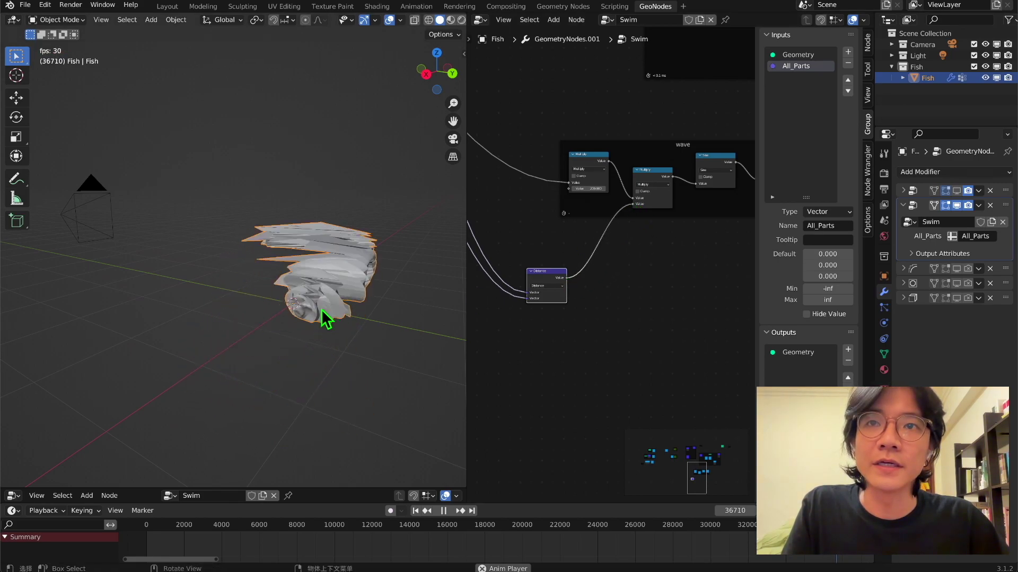
middle_click_drag(332, 295, 330, 234)
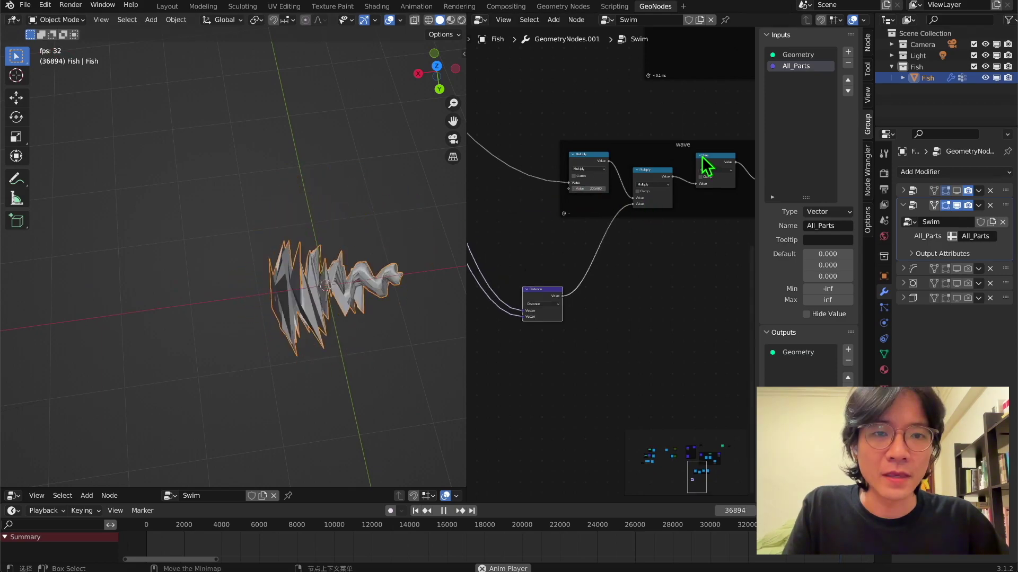
Duplicate the wave frame's middle Multiply node, insert the copy with value 0.008 after the Distance node, and check the fish's motion
left_click(642, 173)
left_click_drag(660, 173, 656, 245)
scroll(620, 228, "up", 1)
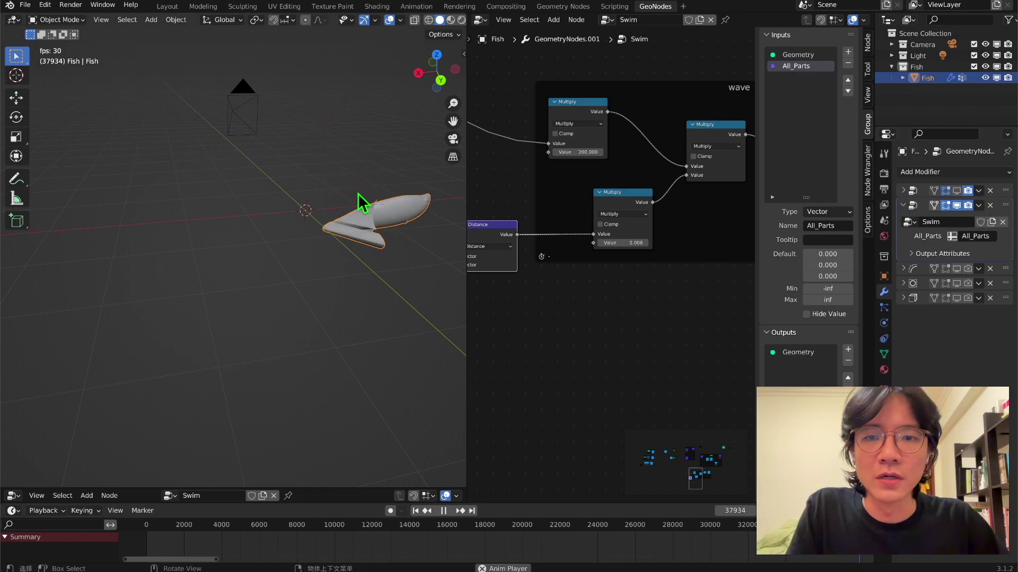
middle_click_drag(357, 195, 450, 246)
middle_click_drag(367, 232, 22, 251)
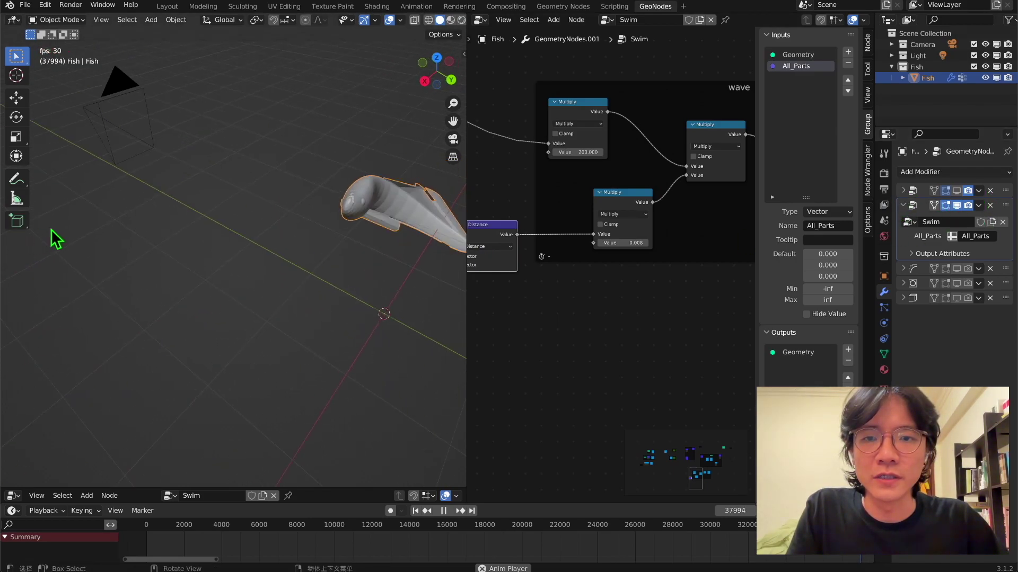
scroll(343, 270, "down", 5)
middle_click_drag(343, 271, 282, 277)
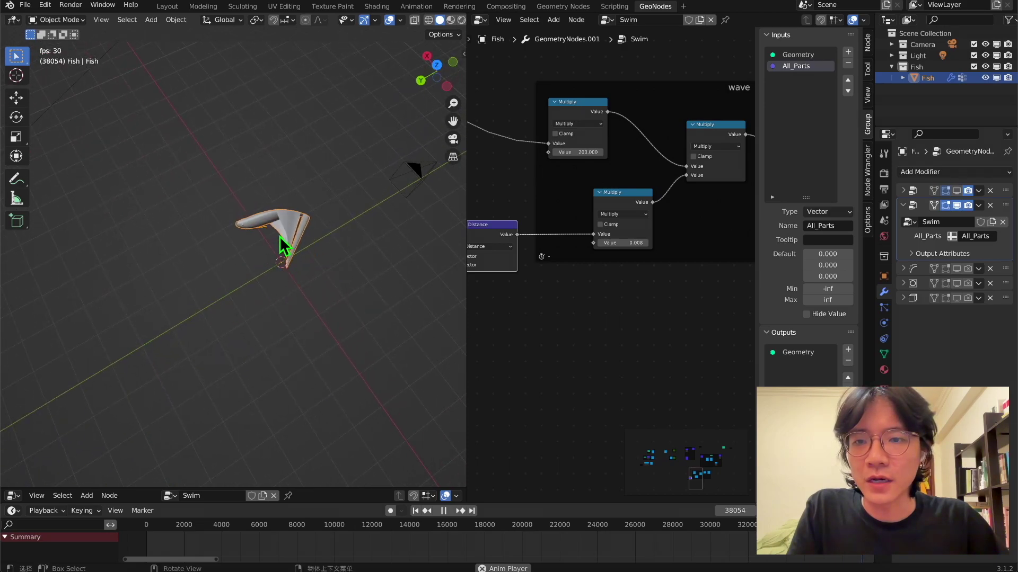
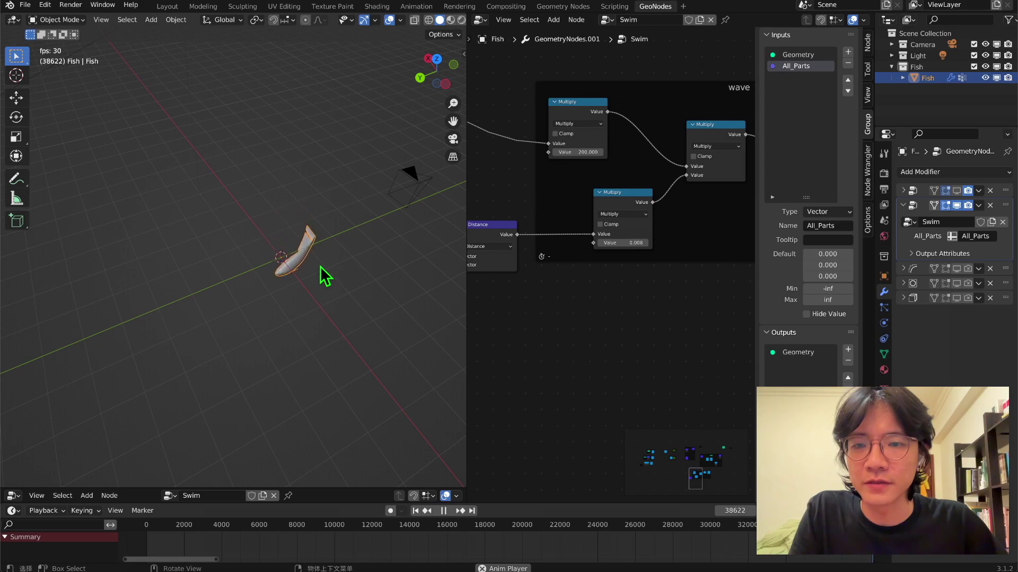
Insert a ColorRamp node between the Distance branch's Multiply node and the Multiply node leading to the Sine
left_click(623, 214)
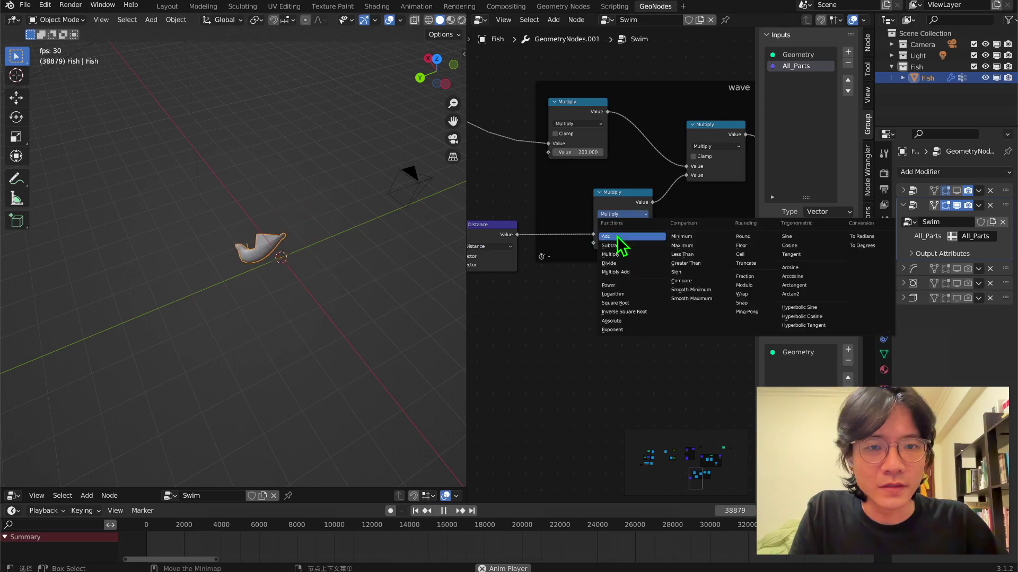
left_click(619, 271)
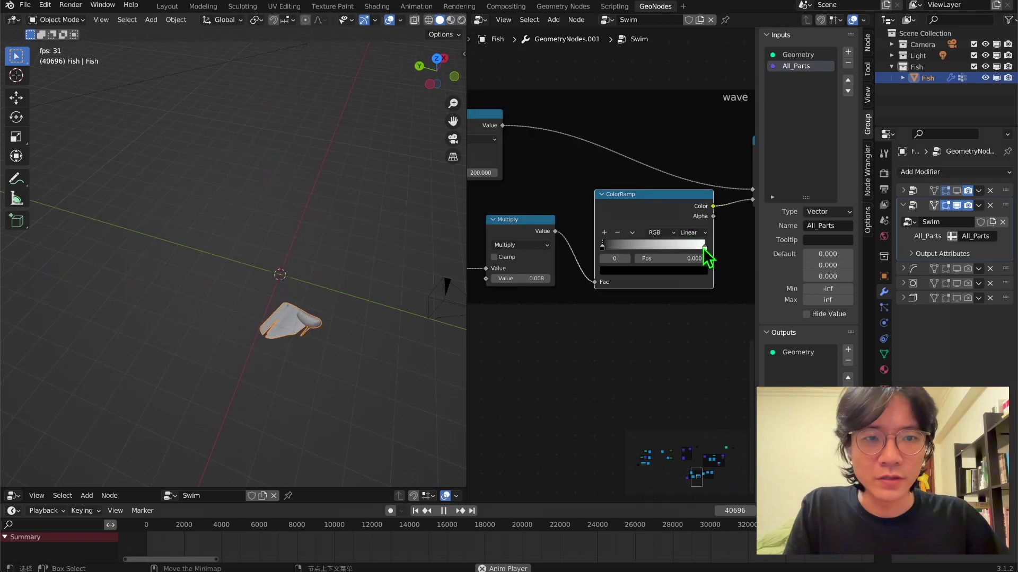
left_click_drag(673, 220, 683, 254)
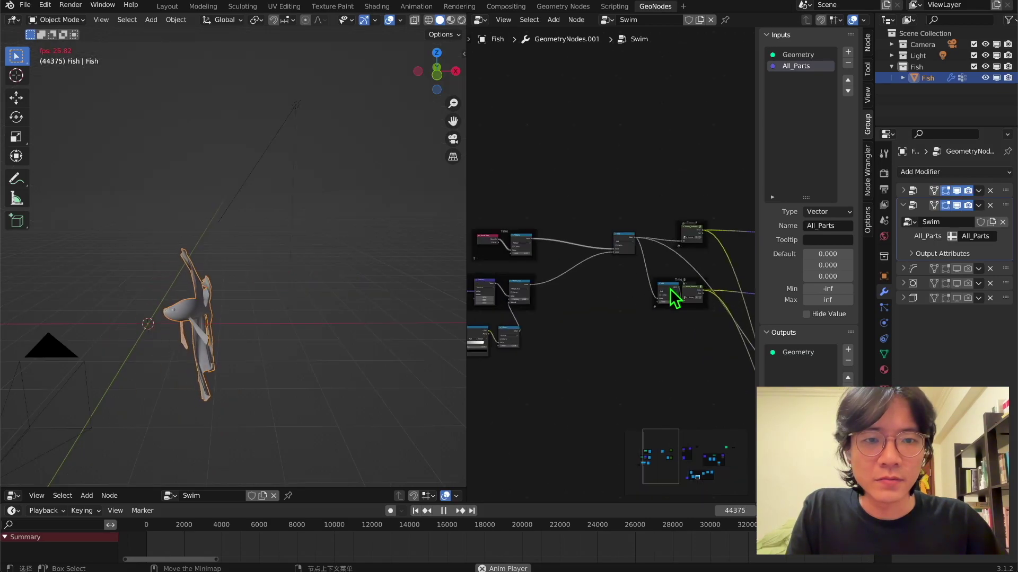
Set the second value of the Add node in the Time_B frame to -0.02
scroll(635, 307, "up", 6)
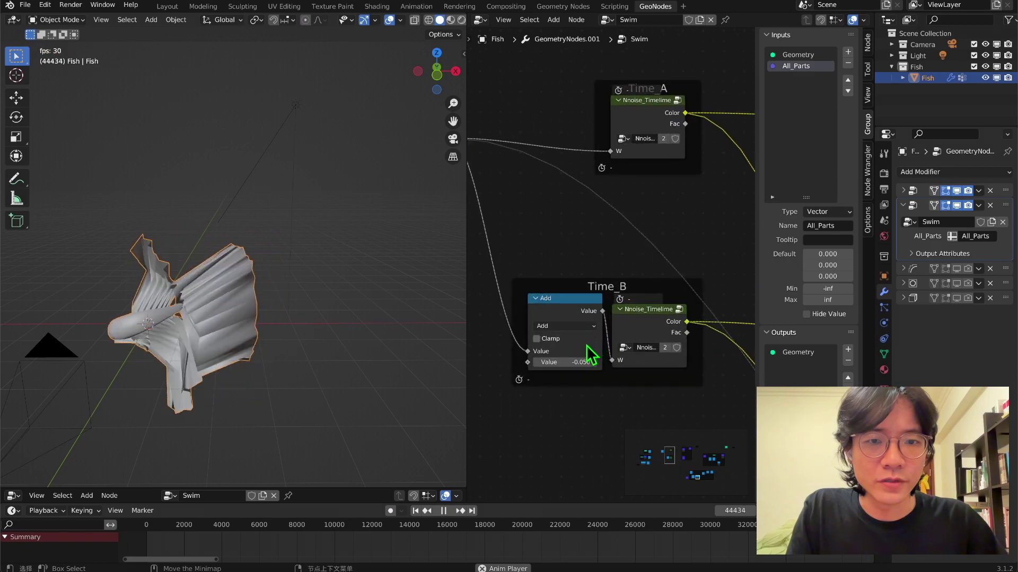
left_click_drag(571, 300, 558, 303)
scroll(574, 373, "up", 3)
double_click(567, 388)
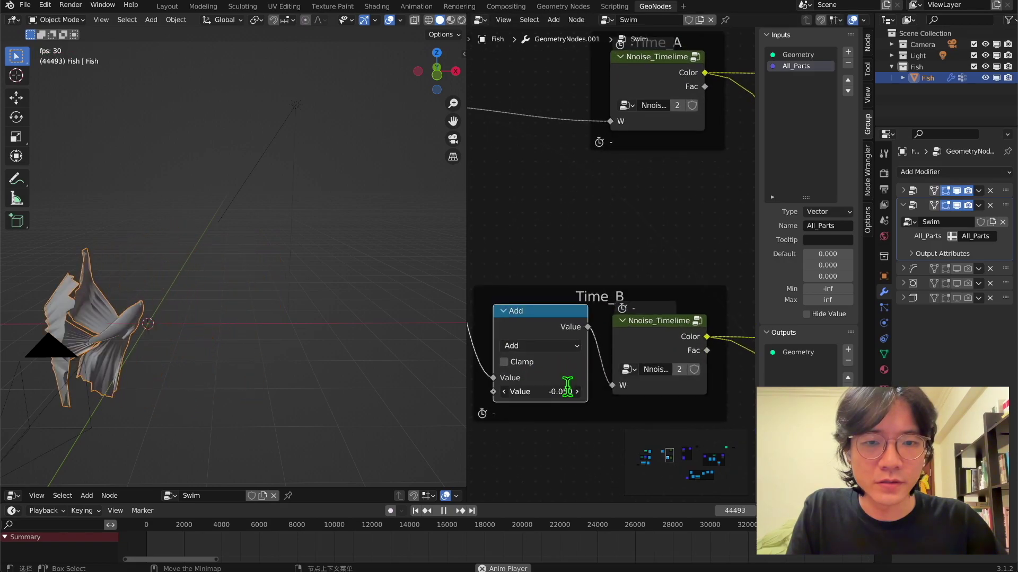
key("BackSpace")
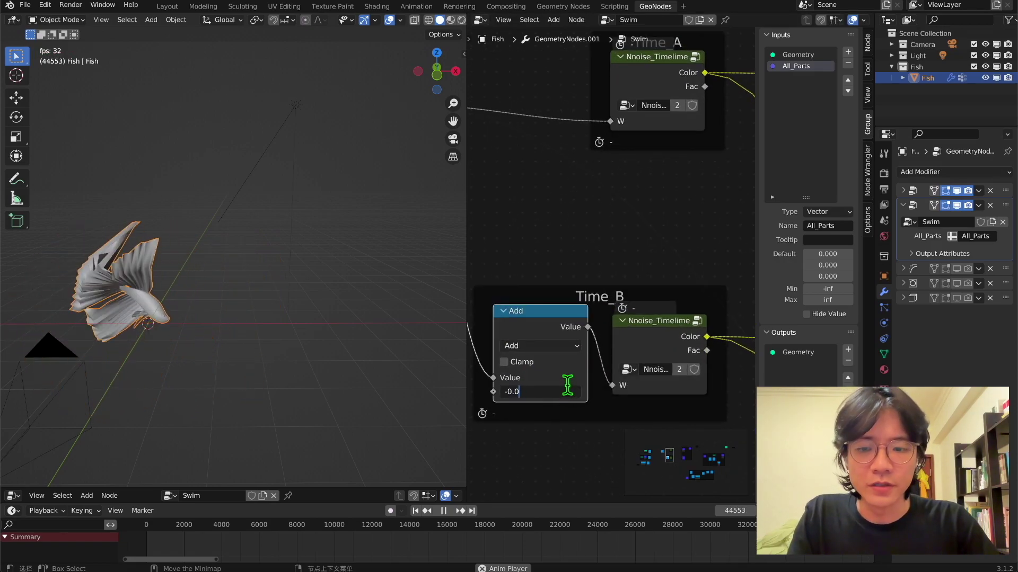
type("2")
key("Return")
scroll(529, 267, "down", 7)
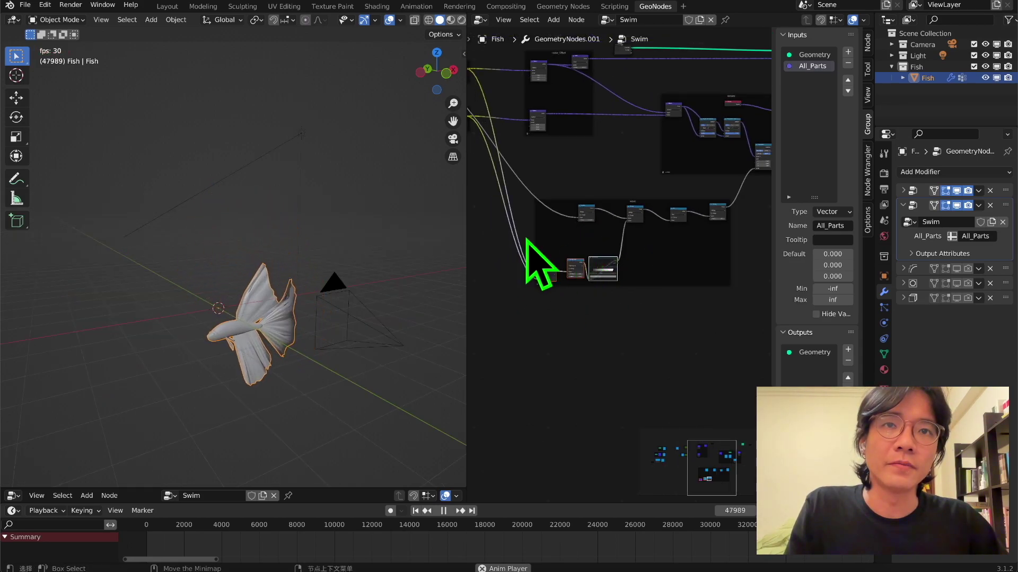
Shift the Time_B frame slightly, and move the nodes at the output end of the tree down below the wave frame
scroll(652, 209, "up", 2)
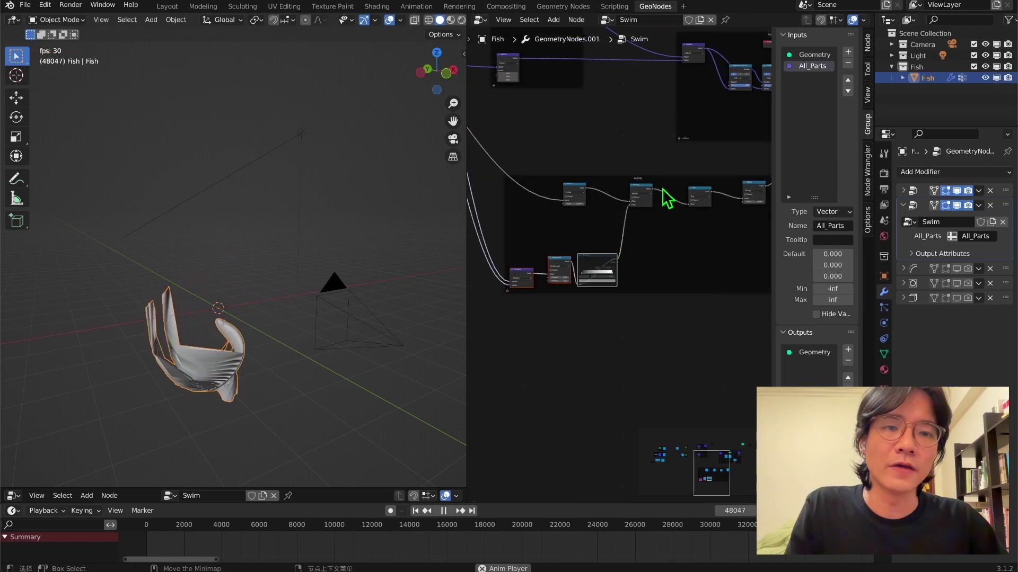
scroll(546, 185, "up", 3)
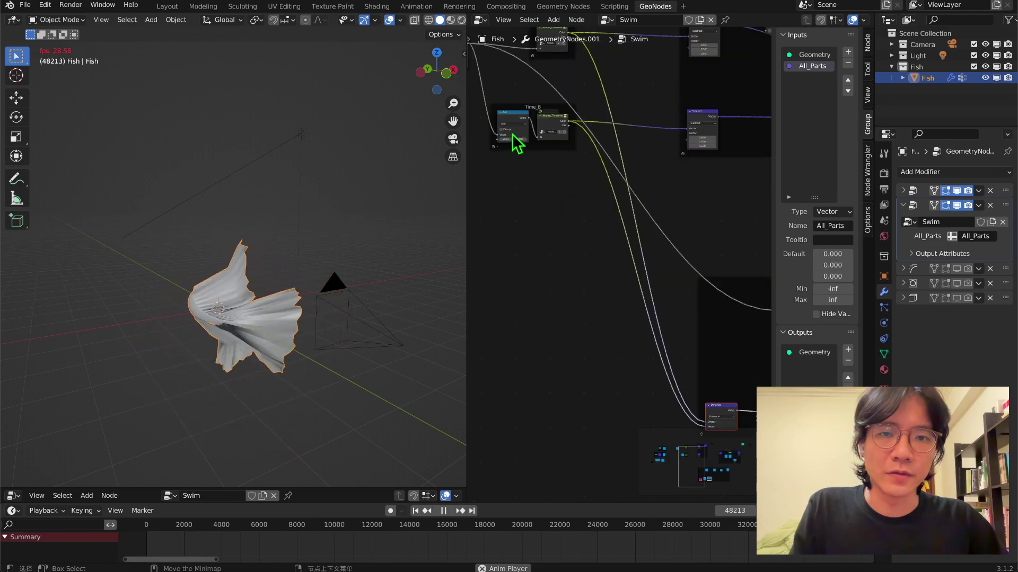
left_click_drag(534, 106, 530, 118)
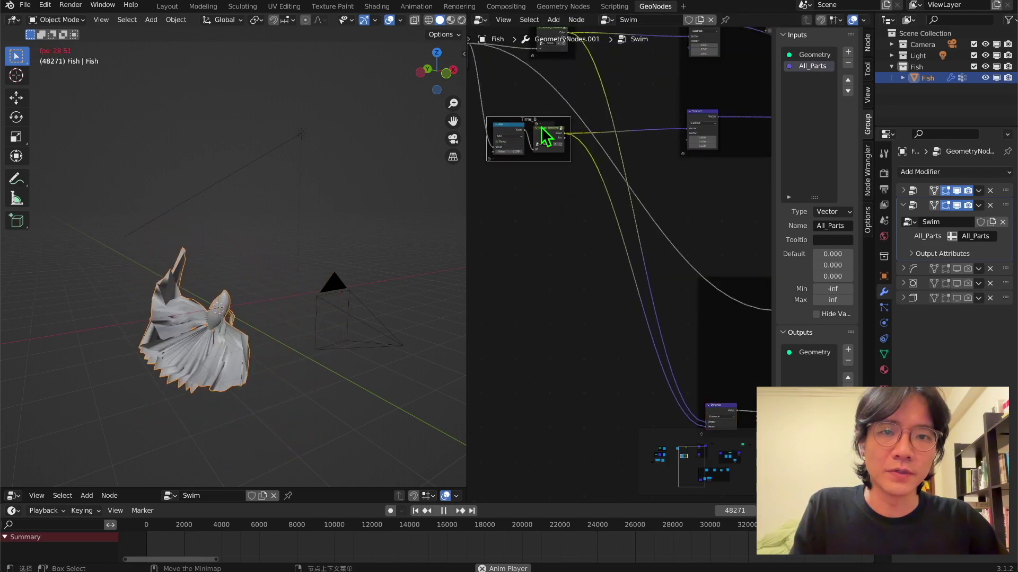
scroll(578, 192, "down", 1)
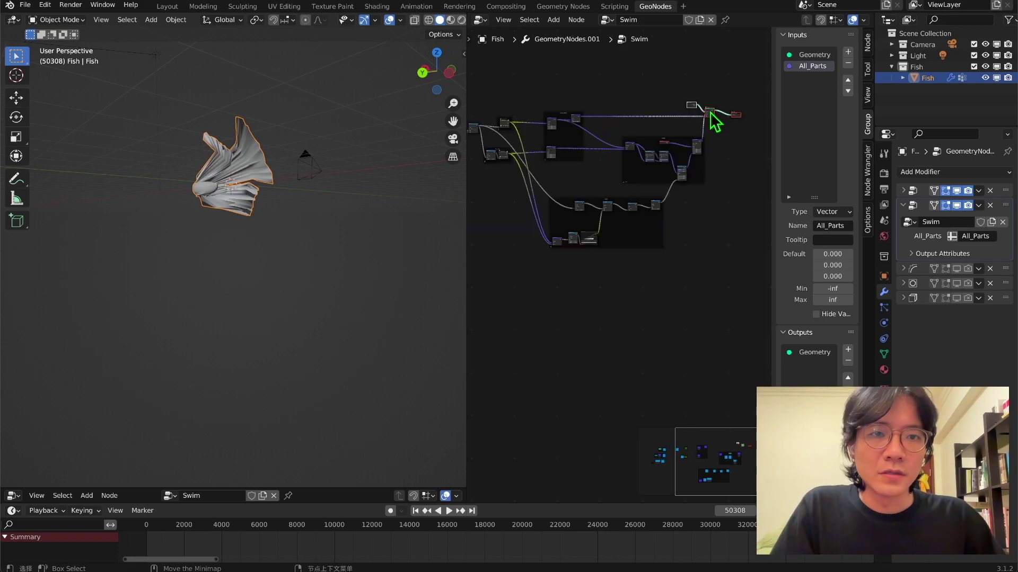
left_click_drag(710, 111, 707, 327)
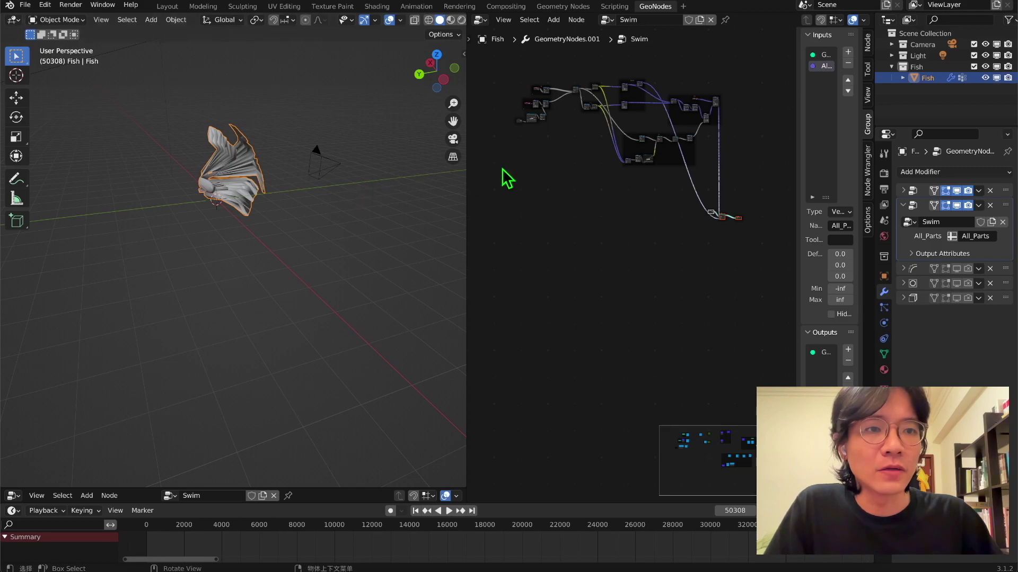
Add a Bezier curve object to the scene beside the fish
middle_click_drag(276, 237, 259, 233)
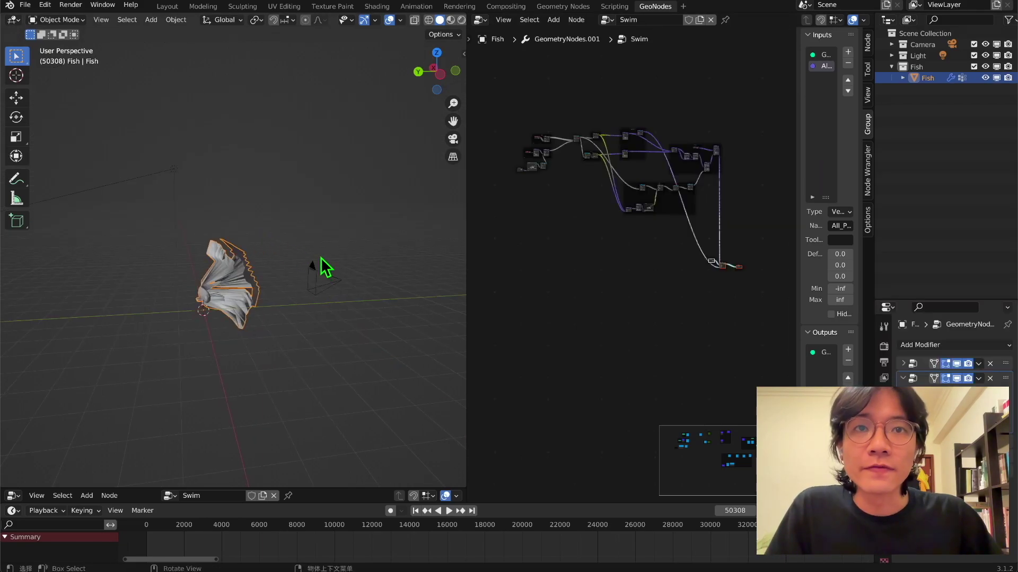
key("shift+a")
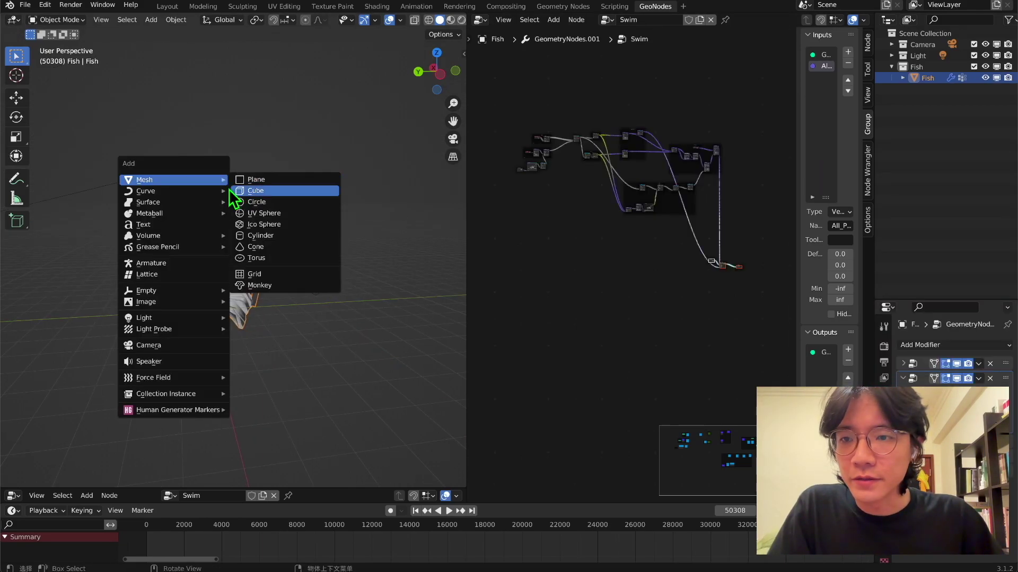
mouse_move(203, 217)
mouse_move(159, 191)
left_click(257, 192)
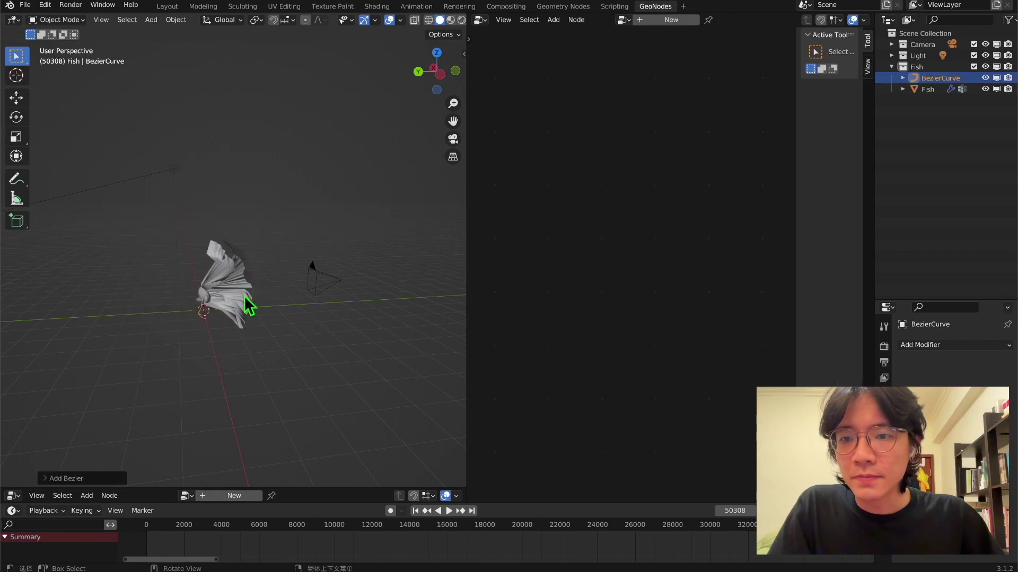
Enter Edit Mode on the new Bezier curve and delete its default vertices
middle_click_drag(249, 306, 220, 330)
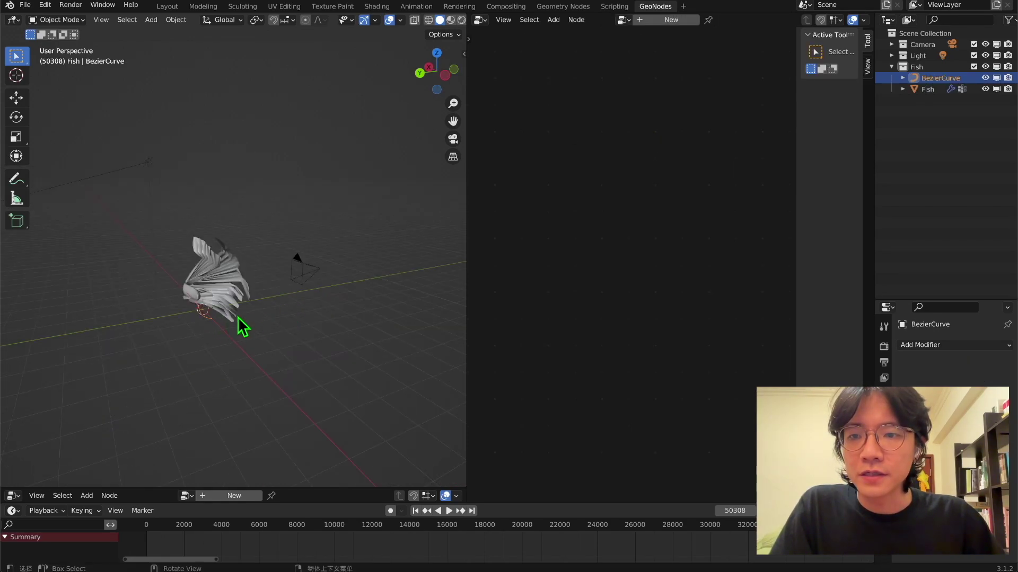
key("Tab")
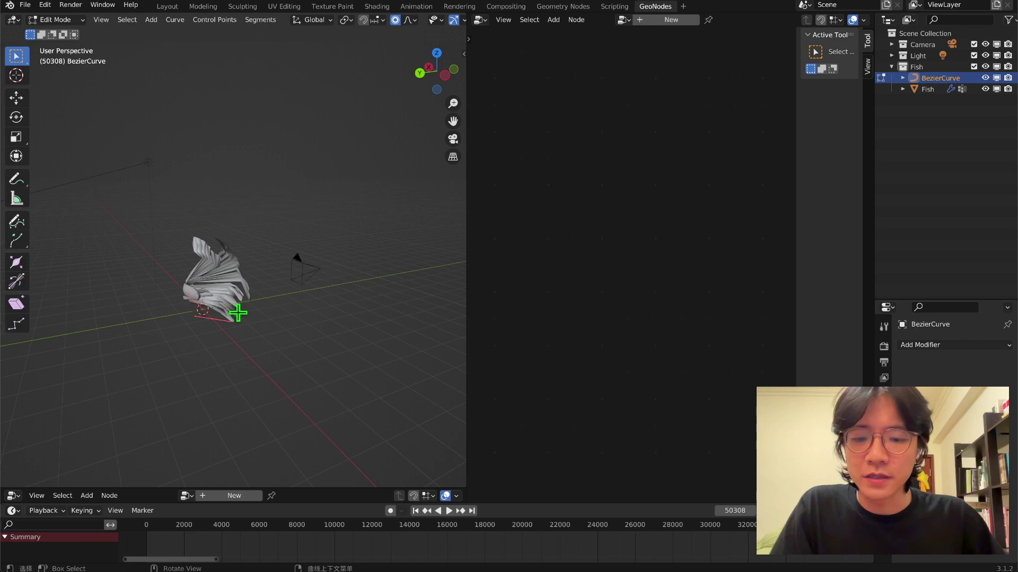
key("x")
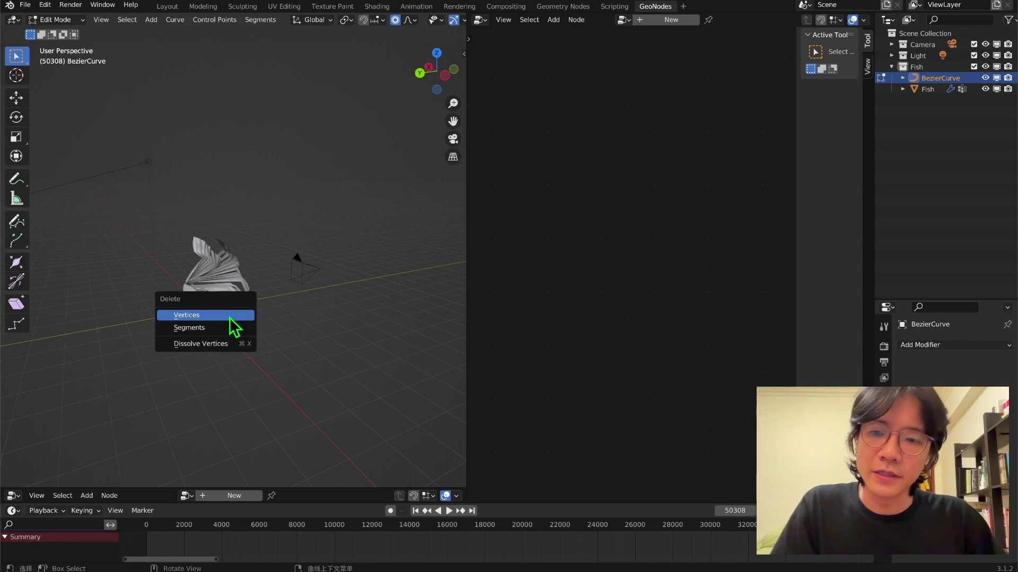
left_click(226, 315)
Activate the curve Draw tool and open its choice of spline type
mouse_move(222, 311)
middle_mouse_down()
mouse_move(263, 298)
mouse_move(232, 313)
middle_mouse_up()
left_click(52, 35)
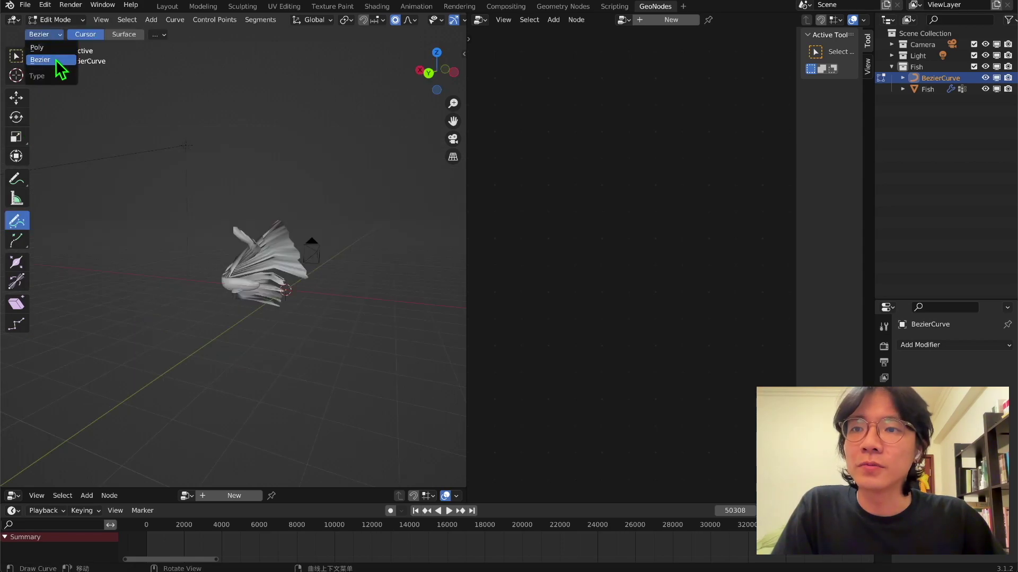
Draw a freehand Bezier curve winding around and above the fish as a swim path
left_click(57, 60)
middle_click_drag(307, 251, 349, 212)
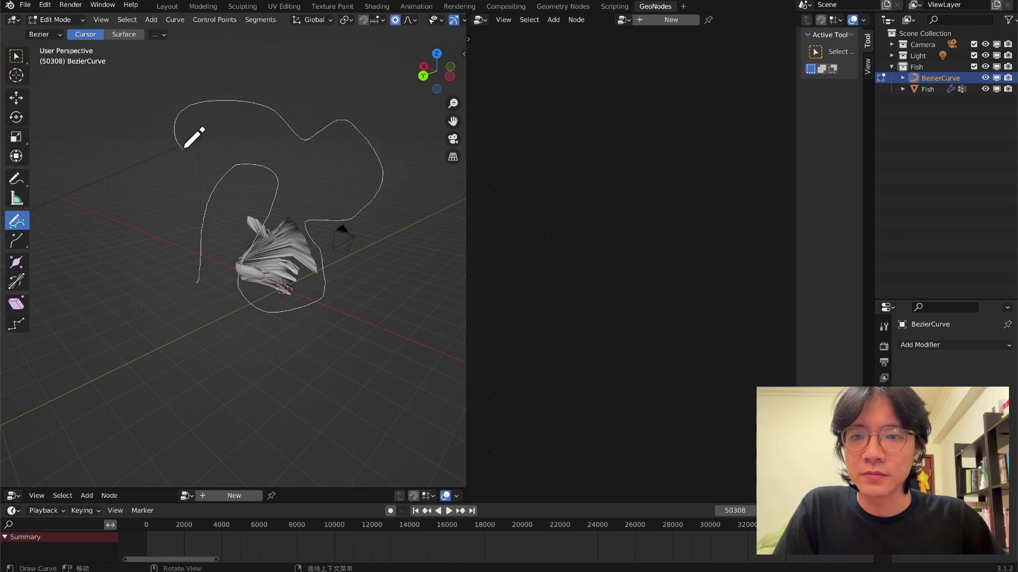
left_click_drag(184, 148, 185, 150)
mouse_move(261, 175)
middle_mouse_down()
mouse_move(302, 182)
mouse_move(445, 168)
mouse_move(23, 189)
mouse_move(450, 229)
mouse_move(359, 180)
middle_mouse_up()
Switch to box select and move individual control points of the drawn curve to reshape the path around the fish
key("shift+space")
key("space")
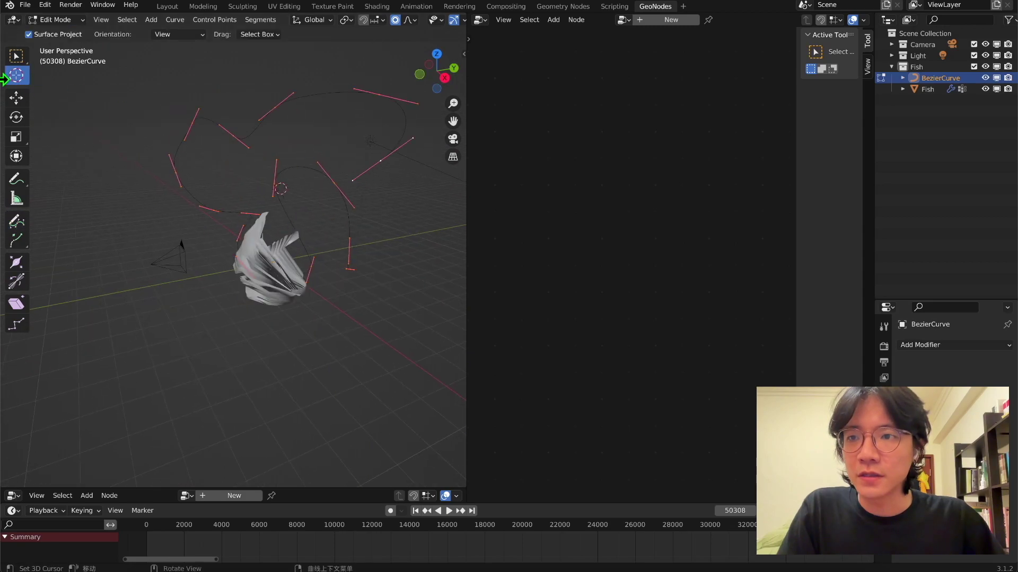
left_click(11, 65)
left_click(379, 160)
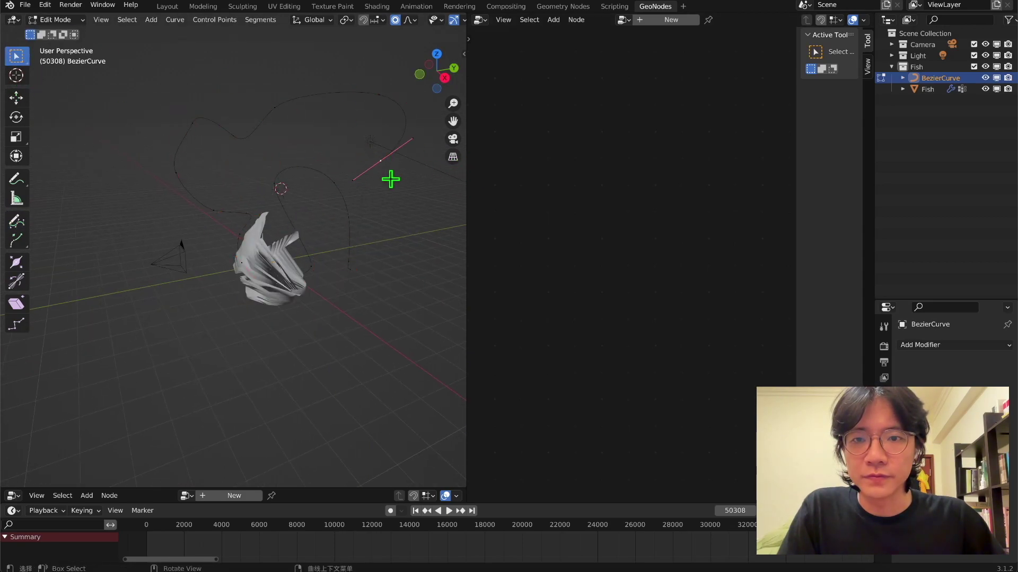
middle_click_drag(390, 177, 324, 196)
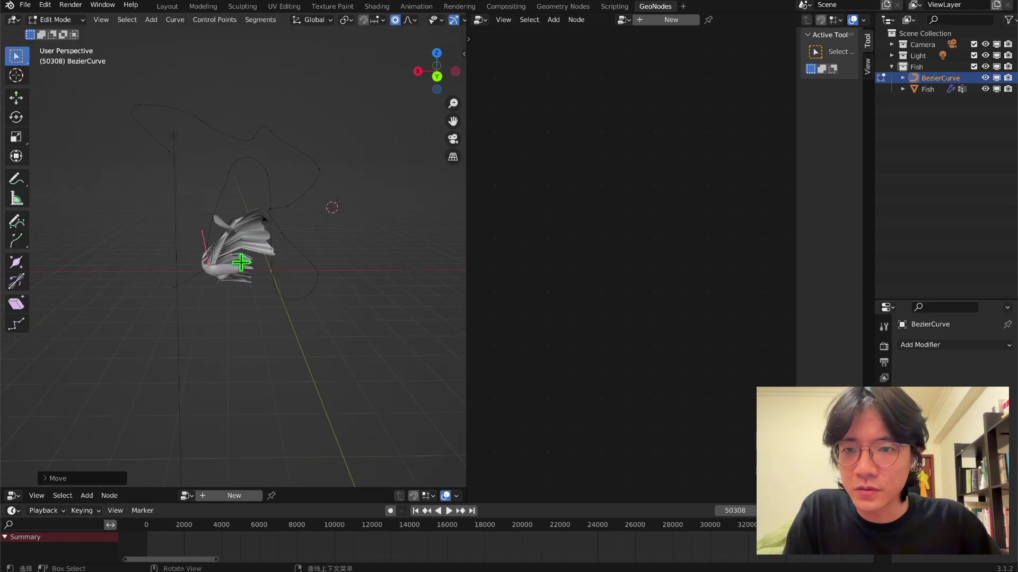
middle_click_drag(279, 137, 198, 264)
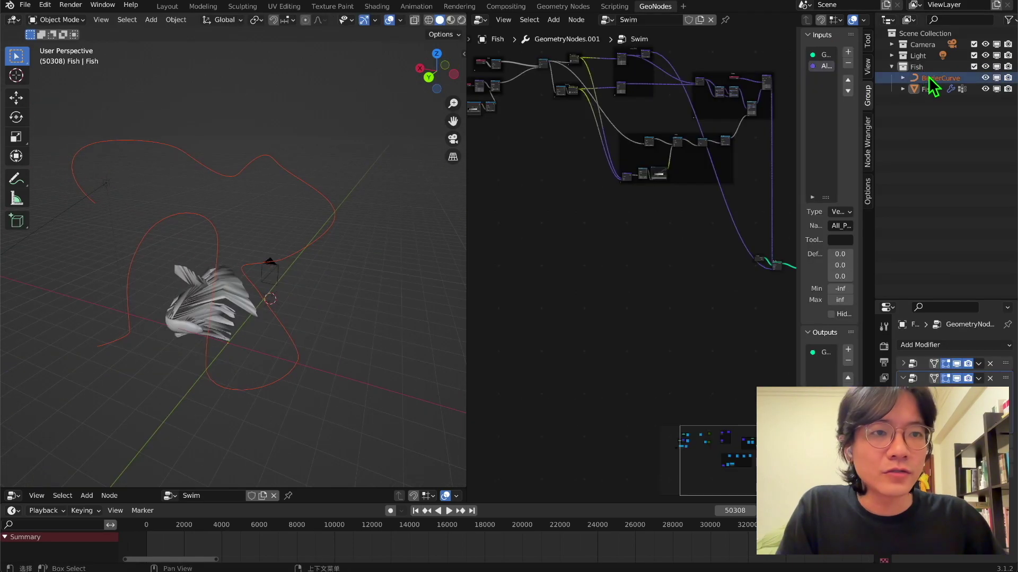
Add the BezierCurve to the Fish's Swim node tree as an Object Info node set to Relative, and hide the curve object
left_click_drag(930, 80, 530, 264)
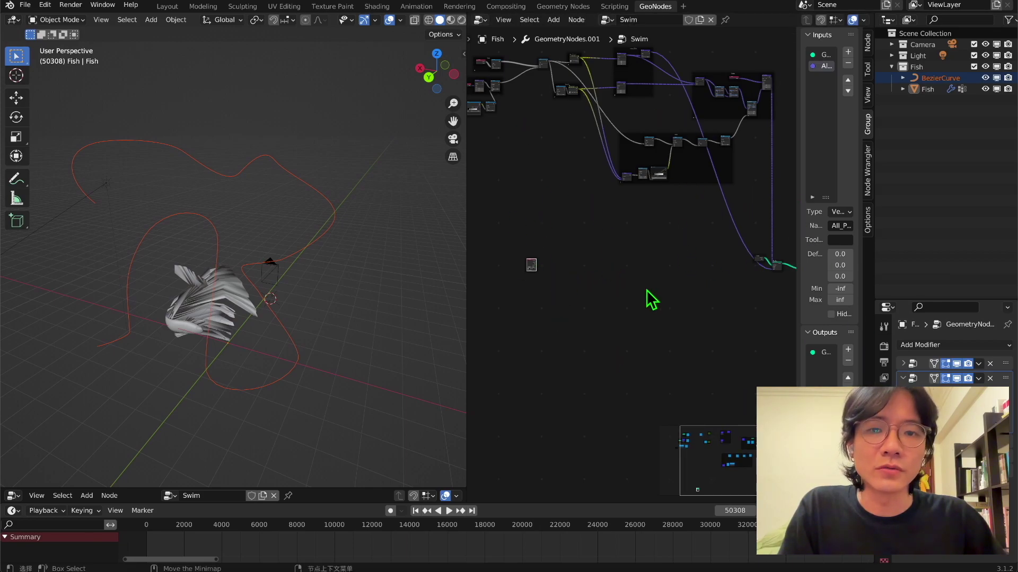
scroll(647, 291, "up", 3)
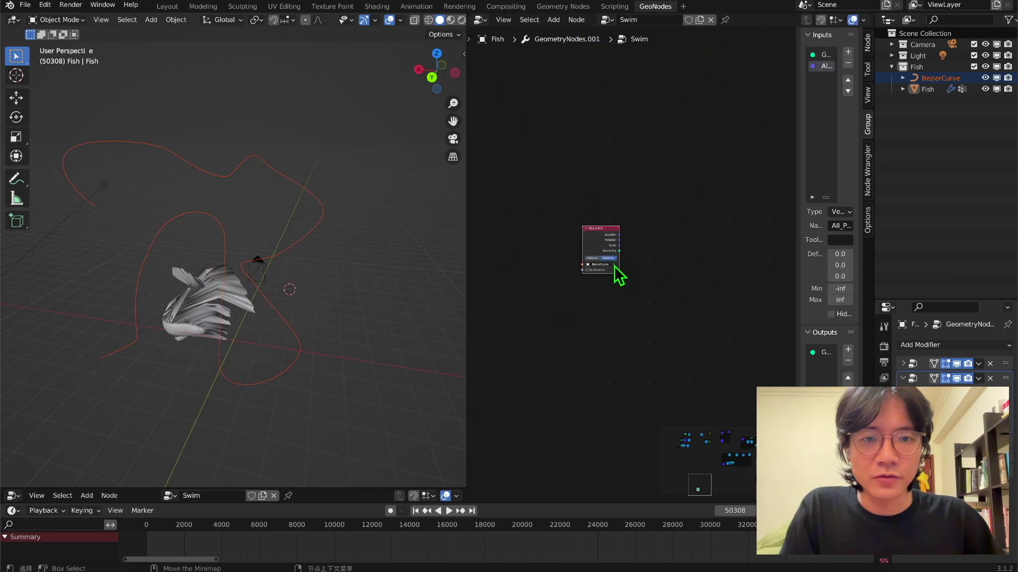
scroll(647, 332, "down", 1)
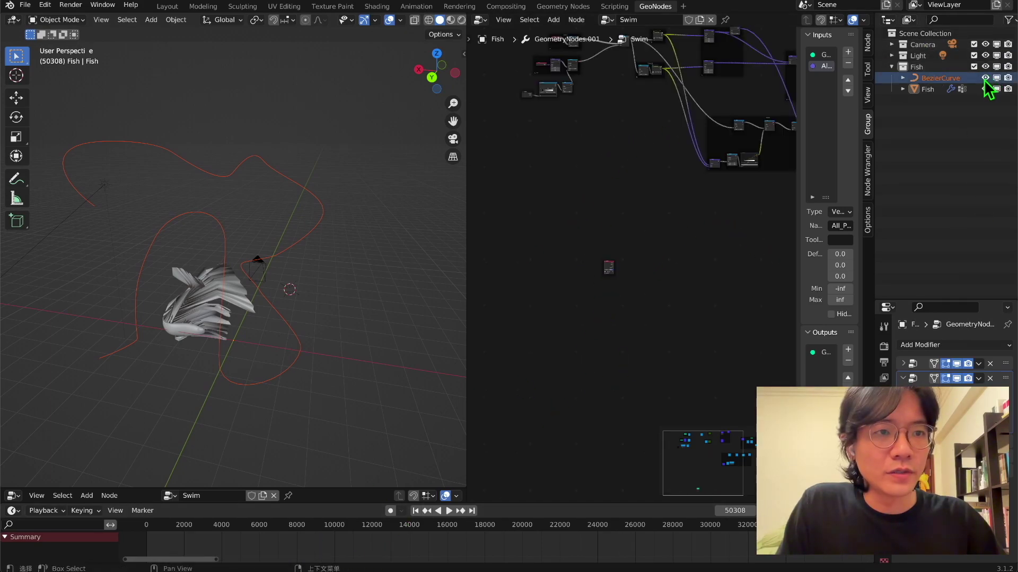
left_click(941, 78)
left_click(984, 78)
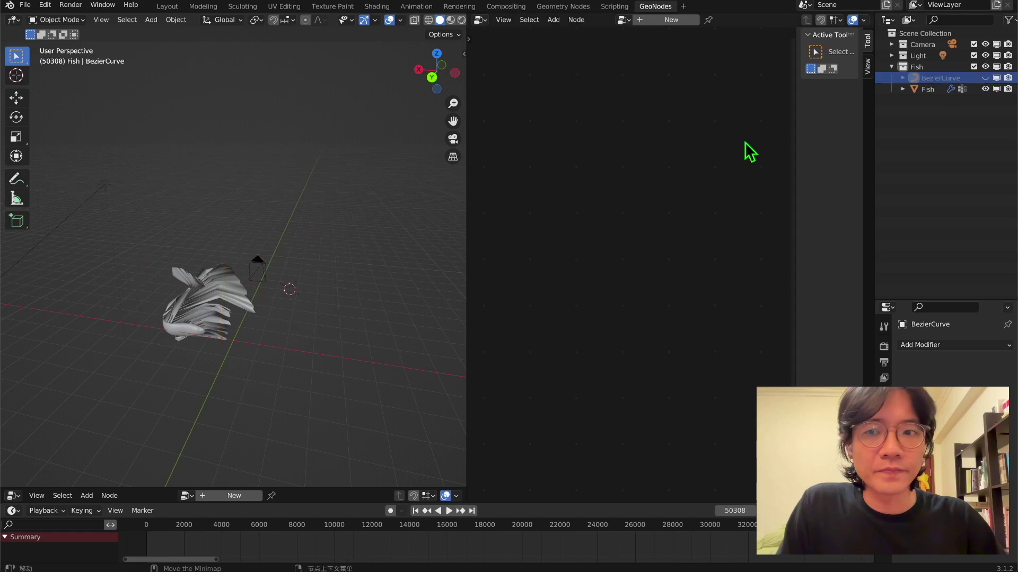
left_click(932, 90)
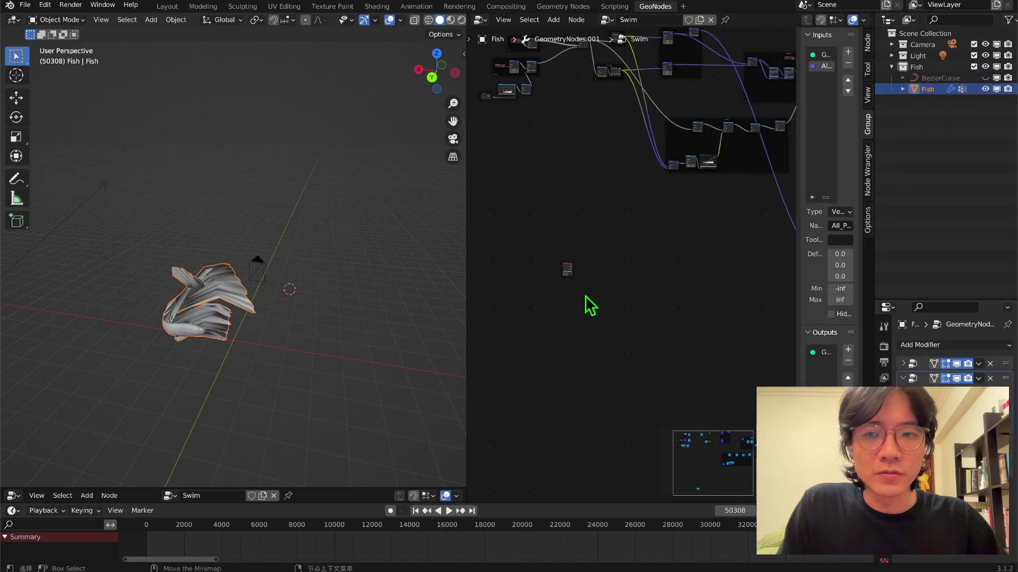
Insert a Join Geometry node before the Group Output and connect the Object Info geometry to it
scroll(588, 297, "up", 6)
key("shift+a")
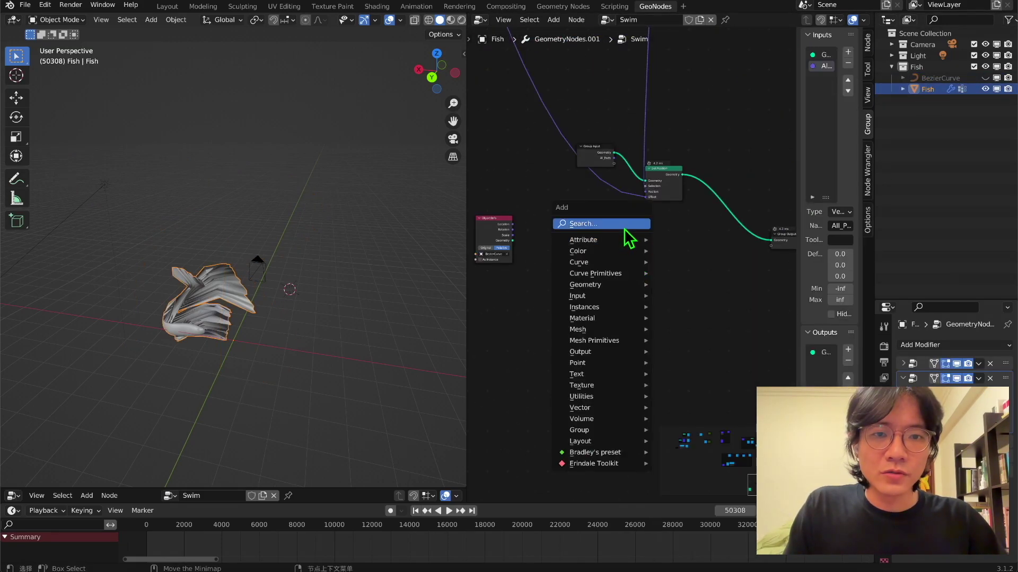
left_click(621, 224)
type("jo")
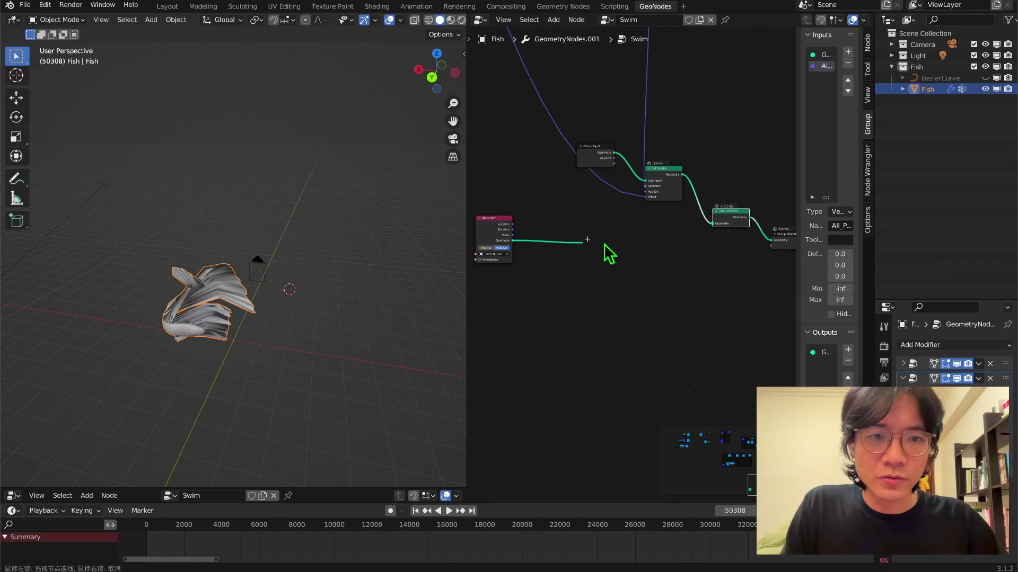
left_click_drag(710, 228, 712, 226)
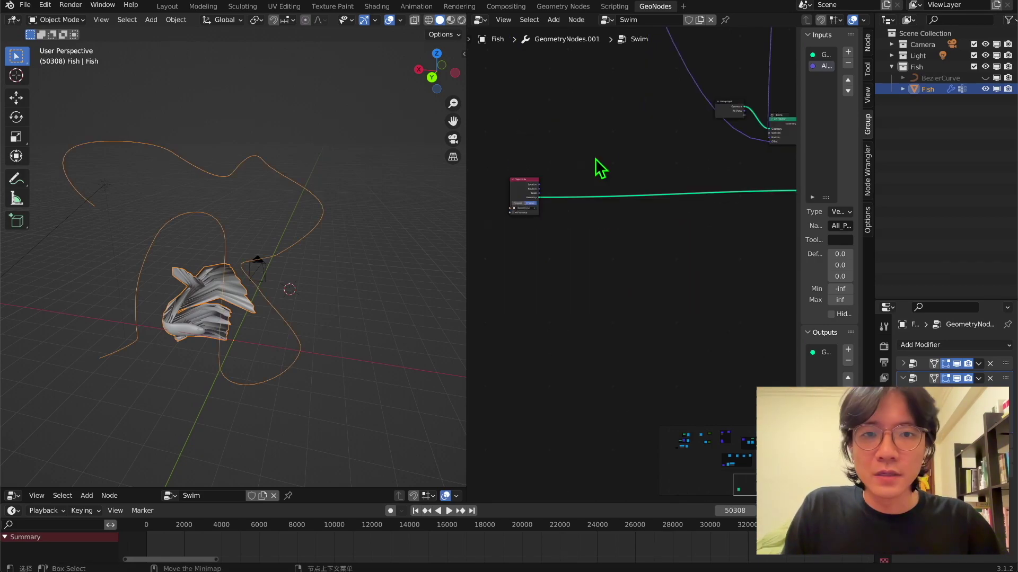
Insert a Set Spline Cyclic node after Object Info and enable Cyclic to close the curve
key("shift+a")
left_click(597, 153)
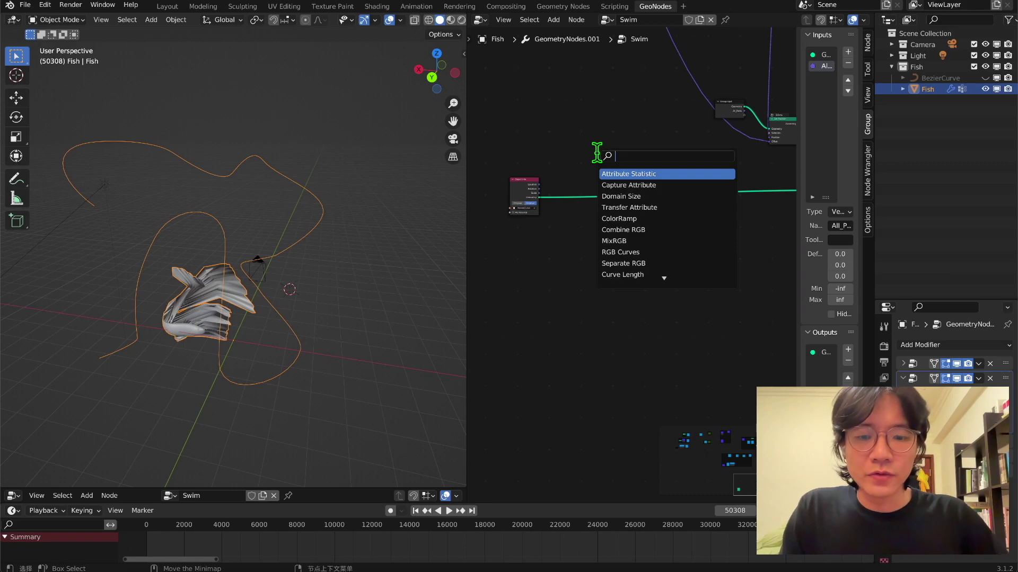
type("s")
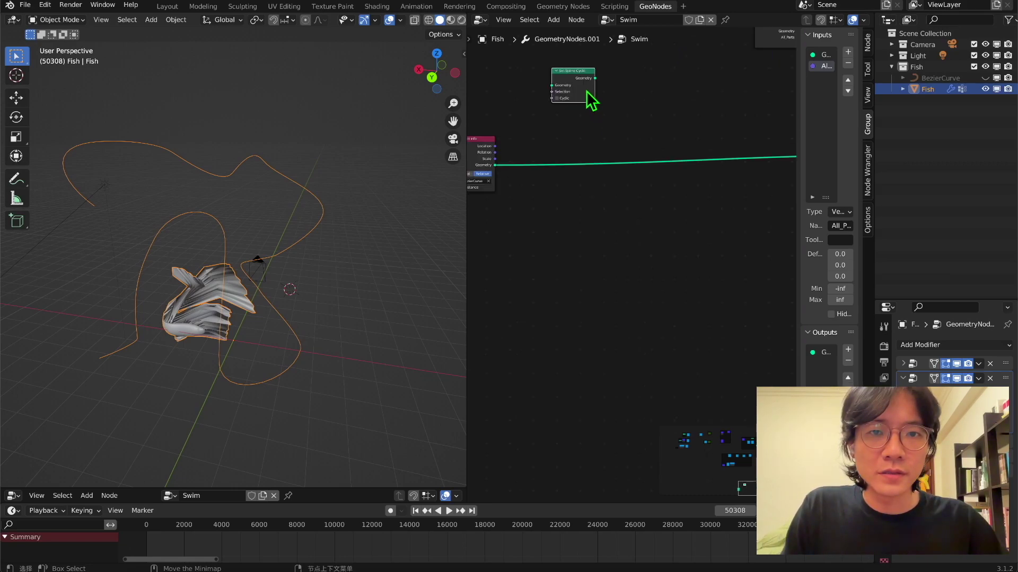
left_click_drag(586, 91, 613, 200)
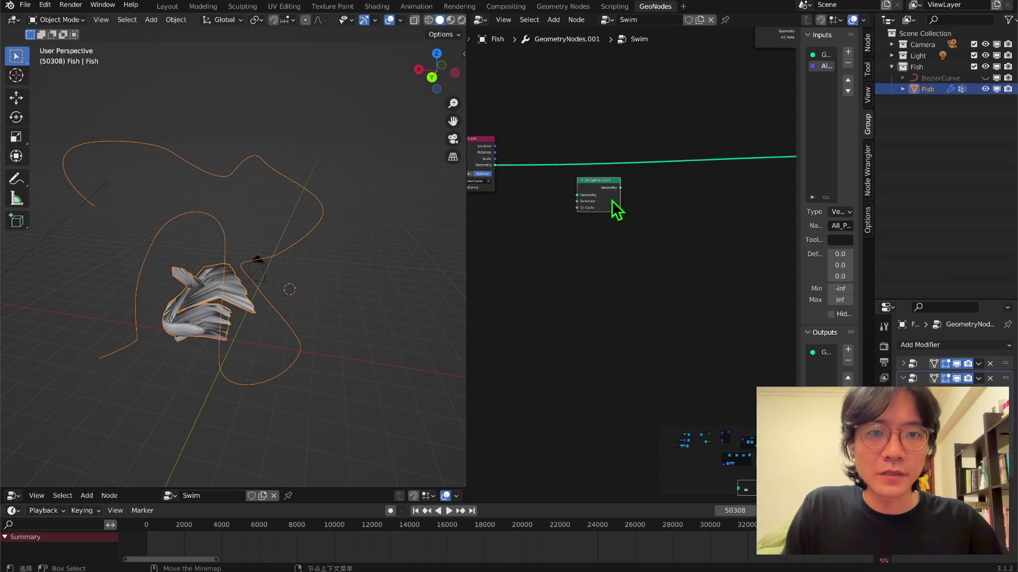
scroll(607, 186, "up", 3)
scroll(596, 191, "down", 2)
left_click(551, 192)
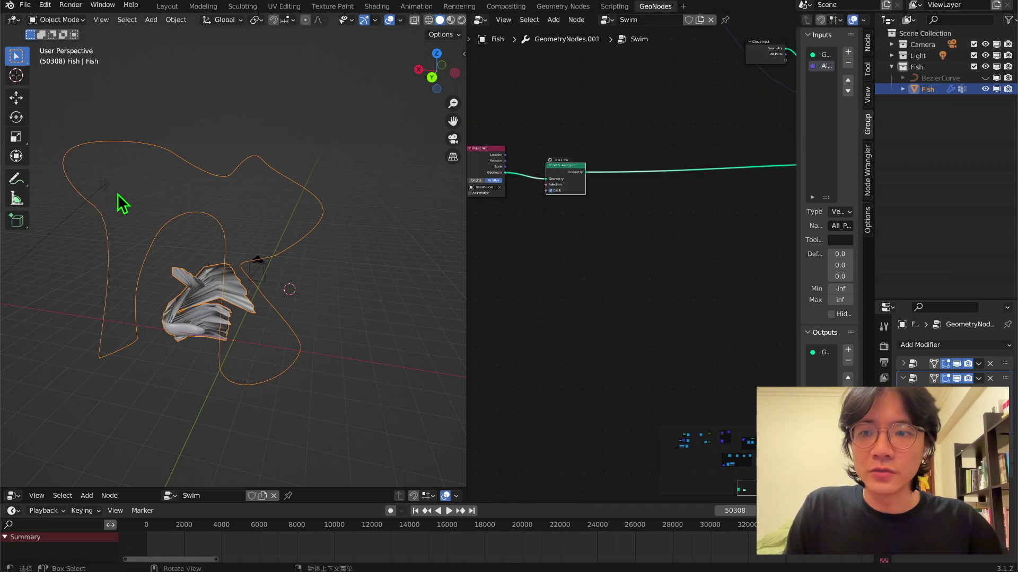
Insert a Set Spline Resolution node between Set Spline Cyclic and Join Geometry
scroll(607, 217, "down", 1)
key("shift+a")
type("ssr")
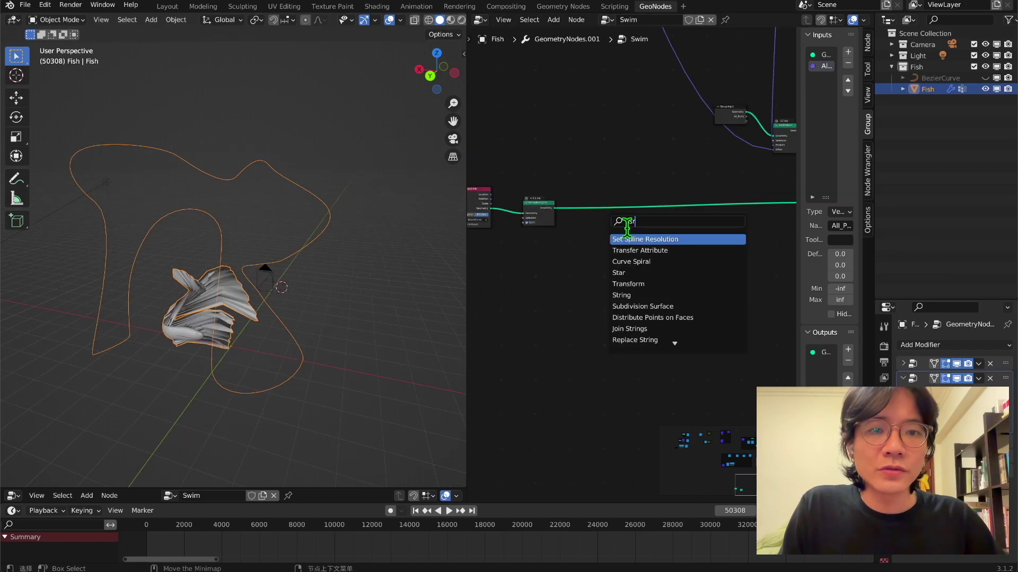
key("Return")
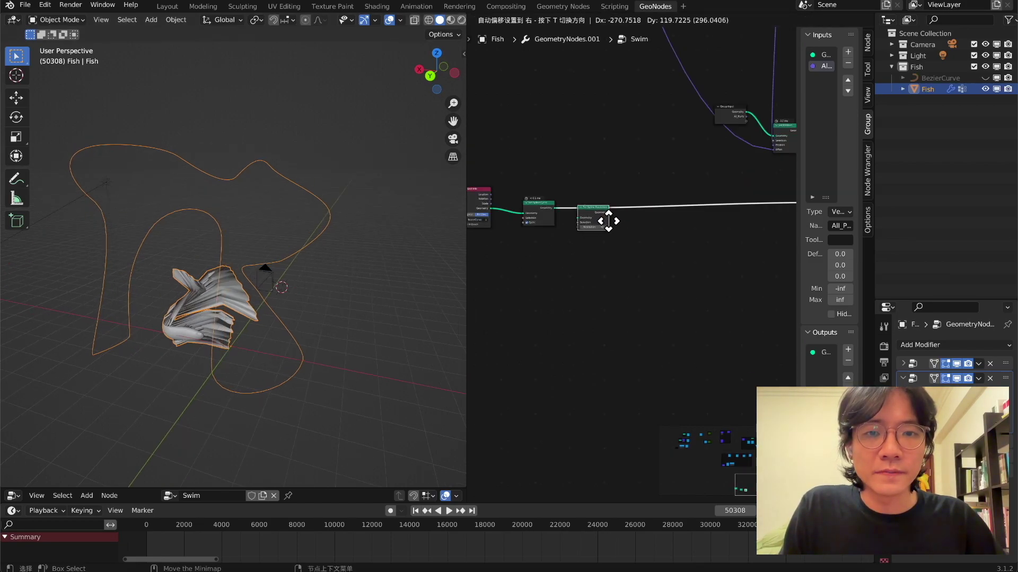
left_click(607, 217)
scroll(609, 210, "up", 3)
scroll(576, 231, "down", 1)
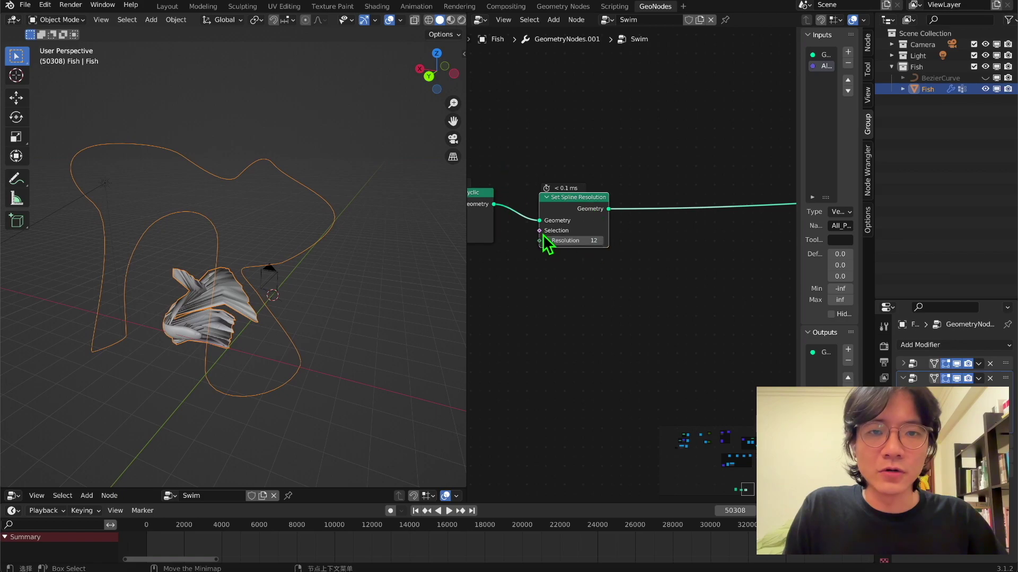
left_click_drag(544, 240, 608, 240)
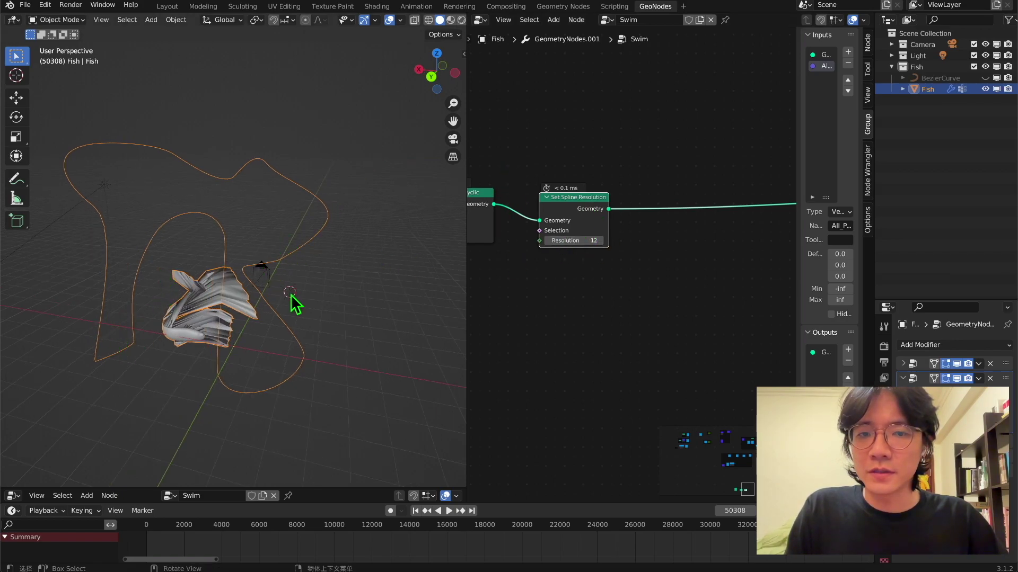
Unhide the BezierCurve and delete the control points at its open ends beside the fish to smooth the closure
middle_click_drag(103, 373, 159, 341)
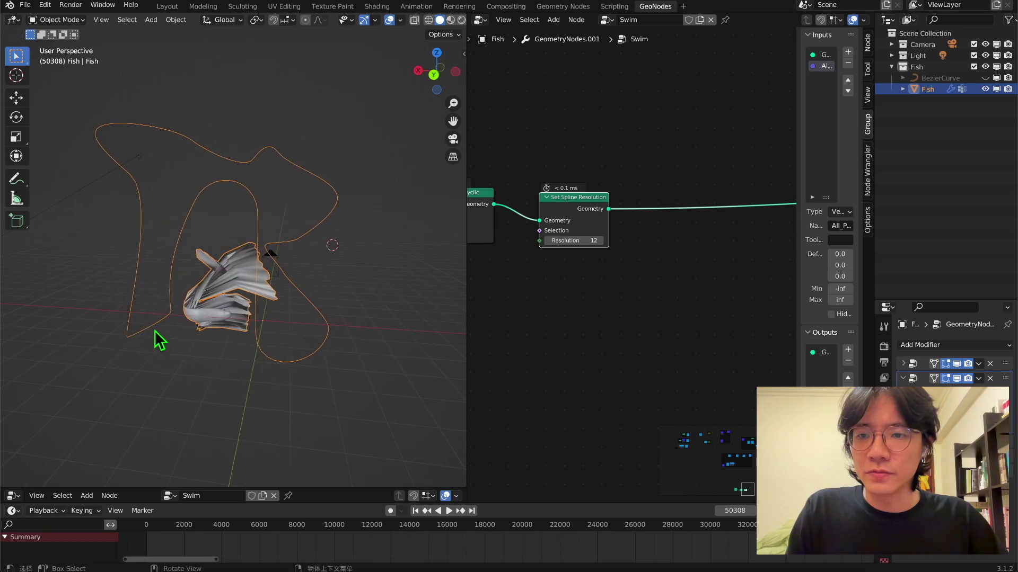
left_click(985, 89)
left_click(941, 79)
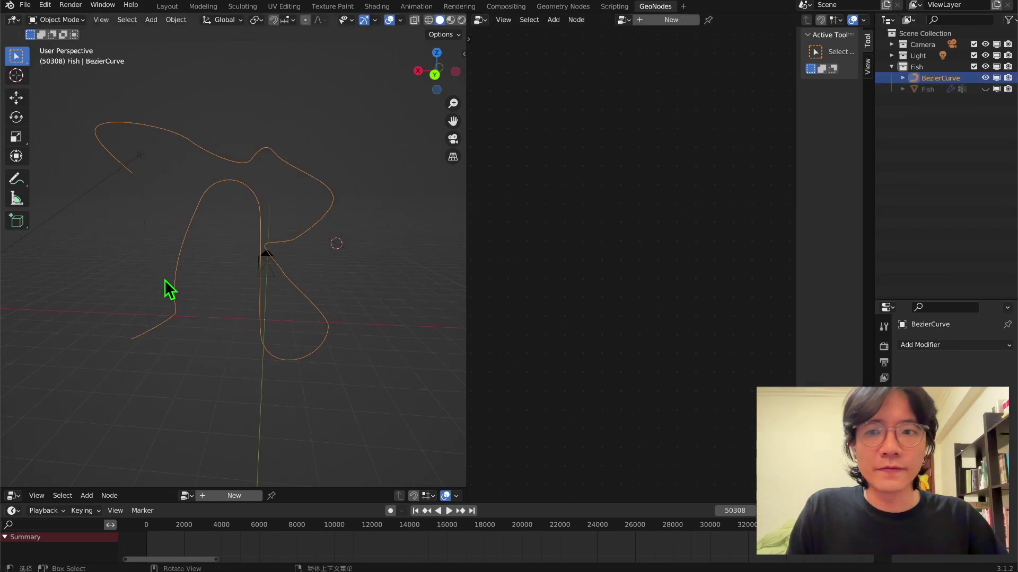
left_click_drag(98, 276, 92, 253)
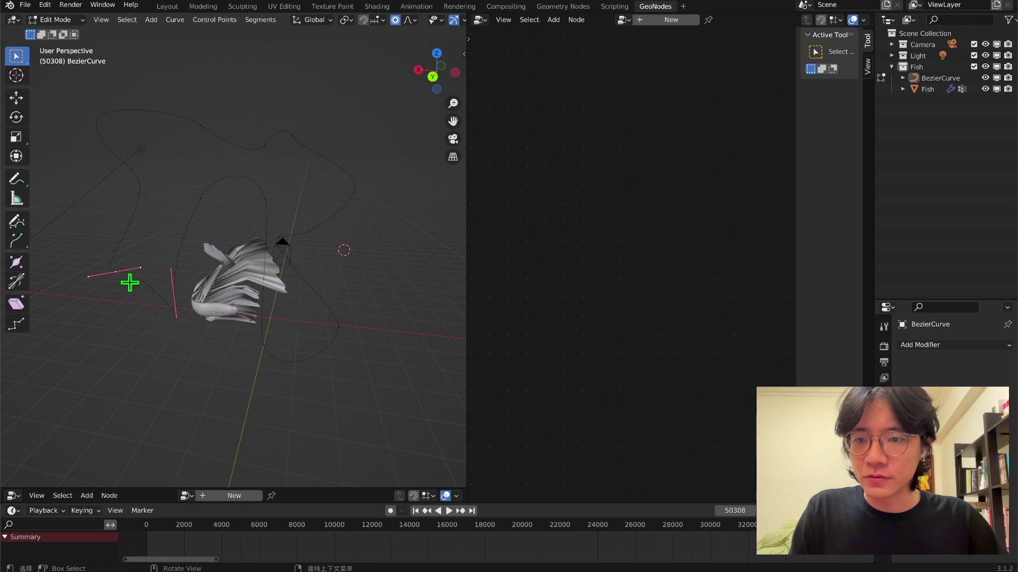
key("x")
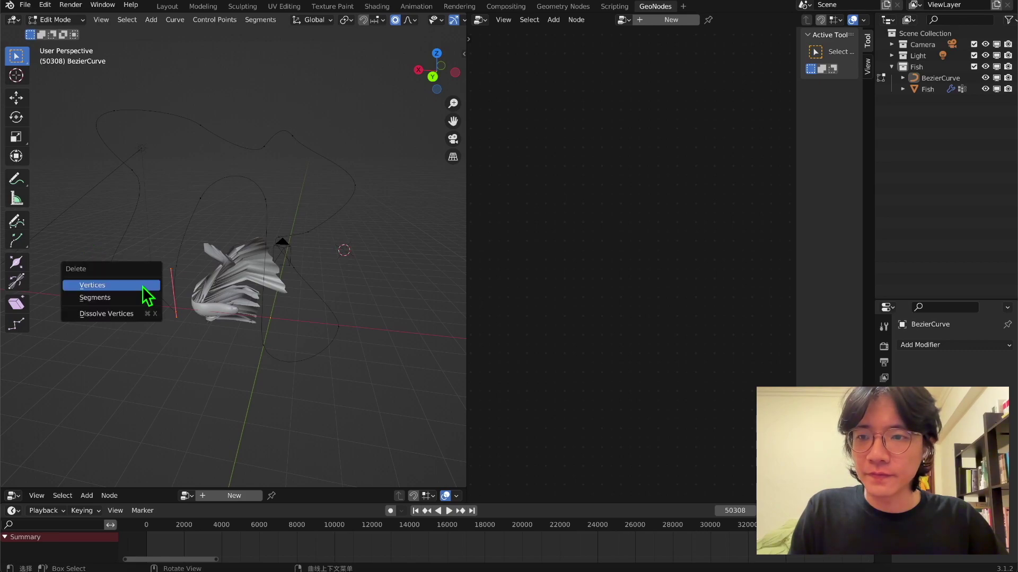
left_click(142, 286)
Hide the BezierCurve object again and reselect the Fish to show the closed path
mouse_move(190, 262)
middle_mouse_down()
mouse_move(100, 279)
mouse_move(154, 259)
mouse_move(231, 257)
mouse_move(199, 286)
mouse_move(206, 256)
middle_mouse_up()
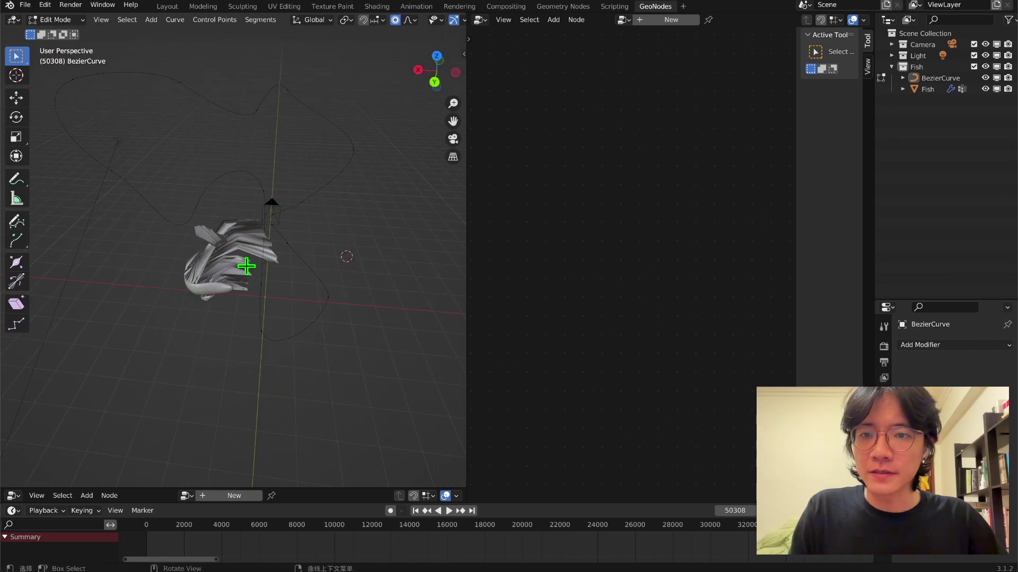
middle_click_drag(268, 252, 175, 239)
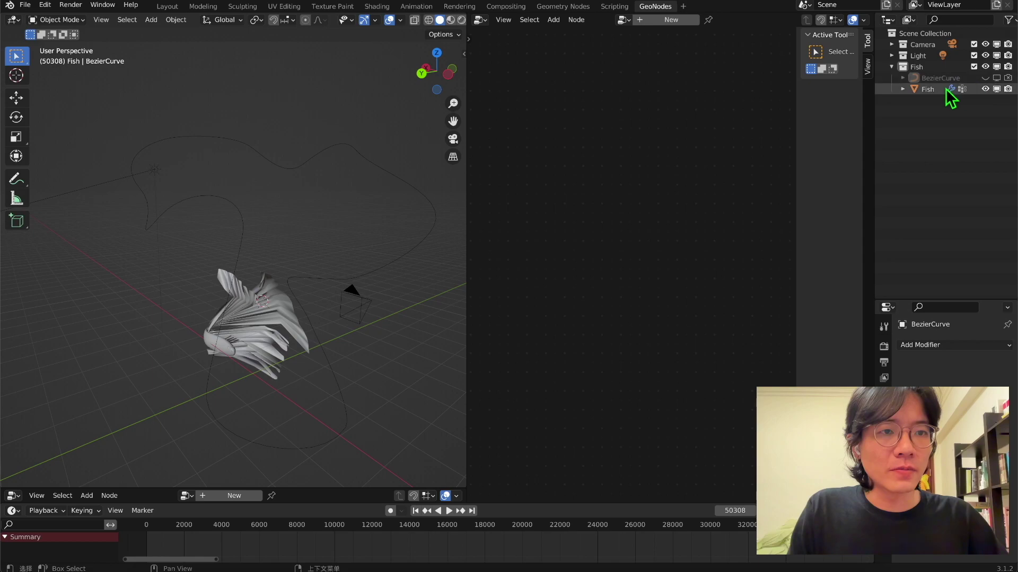
left_click(927, 89)
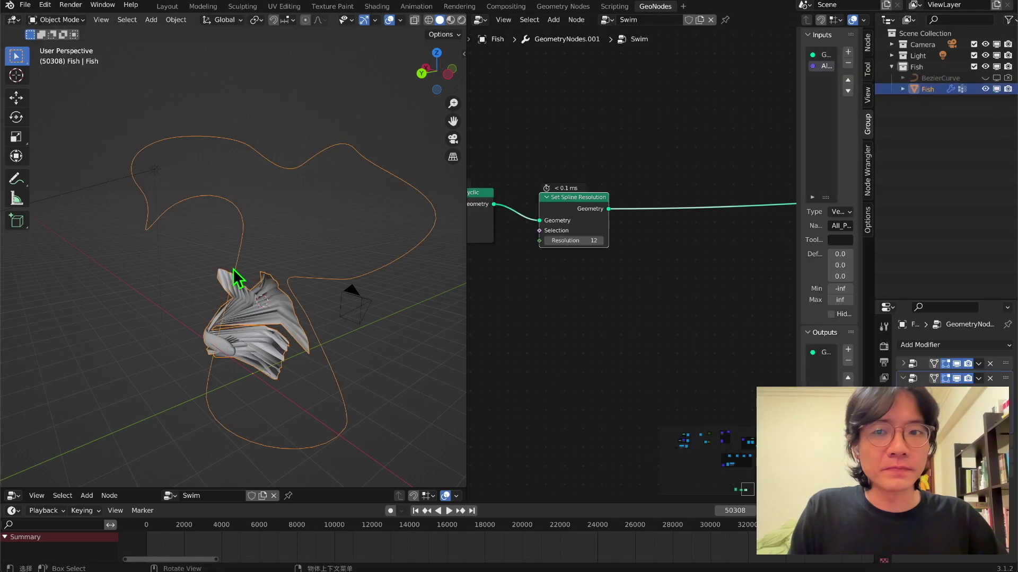
middle_click_drag(237, 279, 377, 263)
Add a Sample Curve node and connect the Set Spline Resolution geometry to its Curve input
scroll(587, 289, "down", 8)
key("shift+a")
left_click(614, 322)
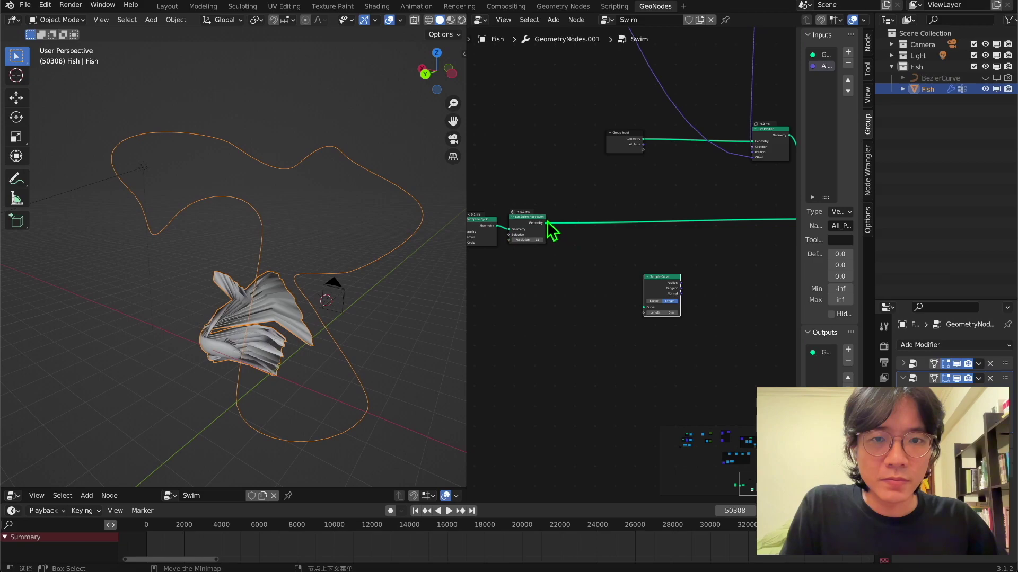
left_click_drag(640, 305, 643, 308)
scroll(654, 294, "down", 2)
middle_click_drag(667, 285, 610, 295)
scroll(610, 290, "up", 5)
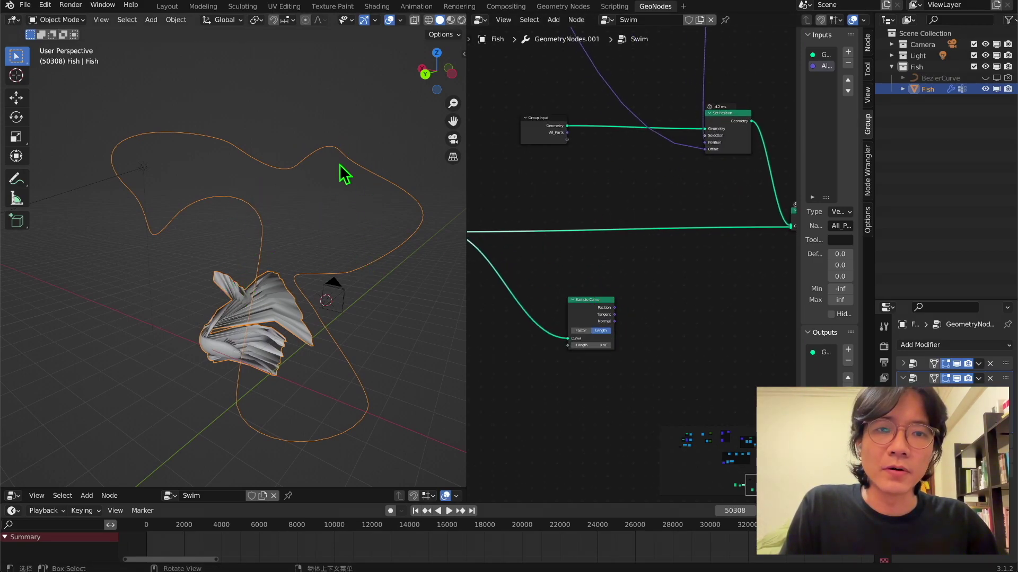
Connect the Position output of Sample Curve to the Offset of Set Position, replacing the existing link
middle_click_drag(300, 247, 241, 229)
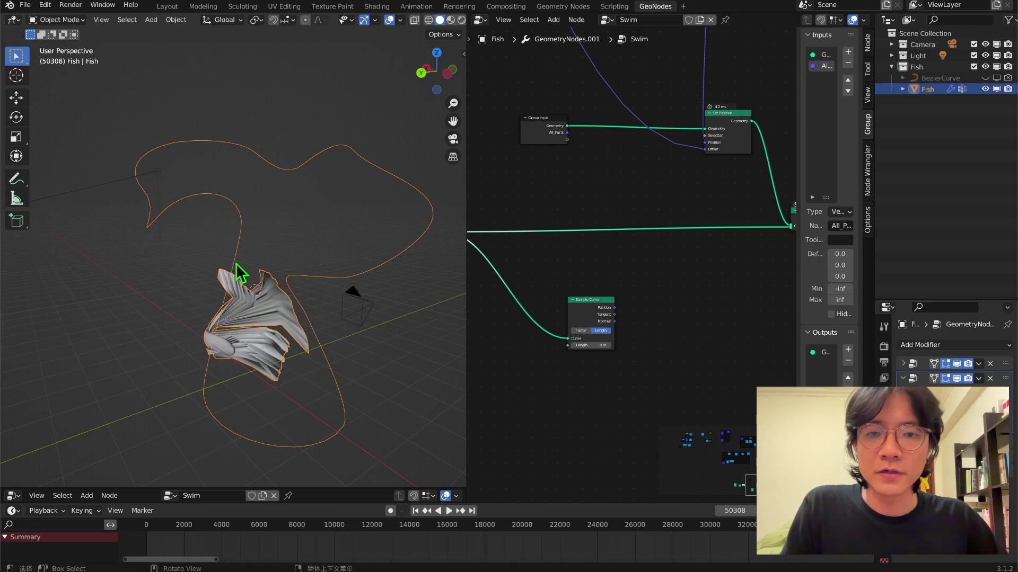
scroll(645, 288, "up", 3)
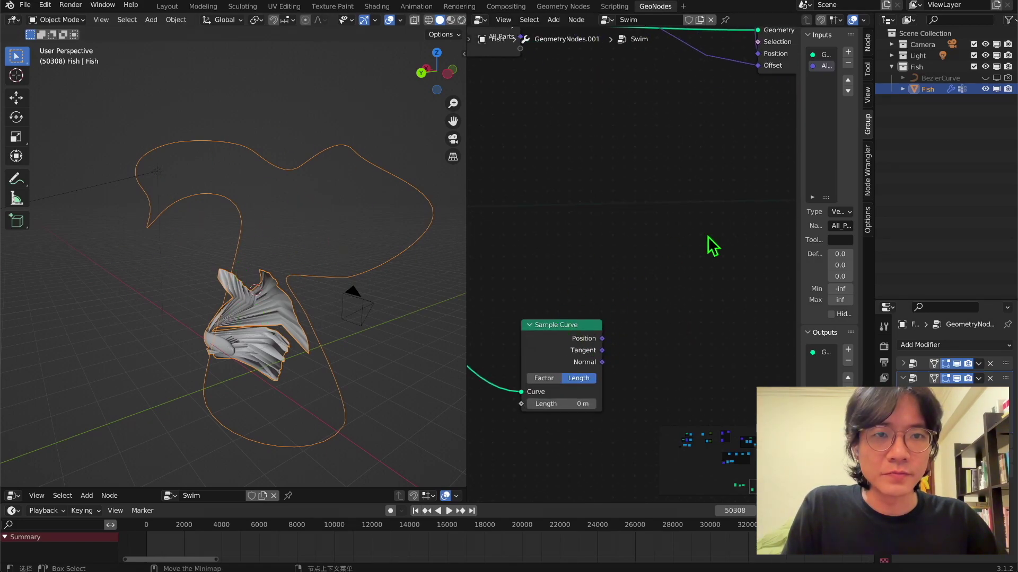
scroll(713, 245, "down", 3)
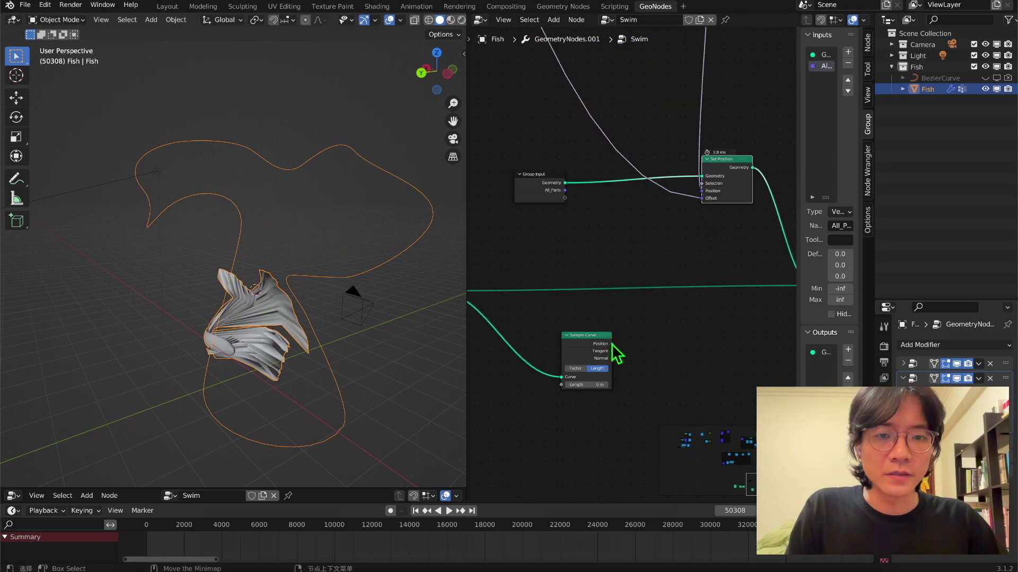
left_click_drag(696, 204, 712, 206)
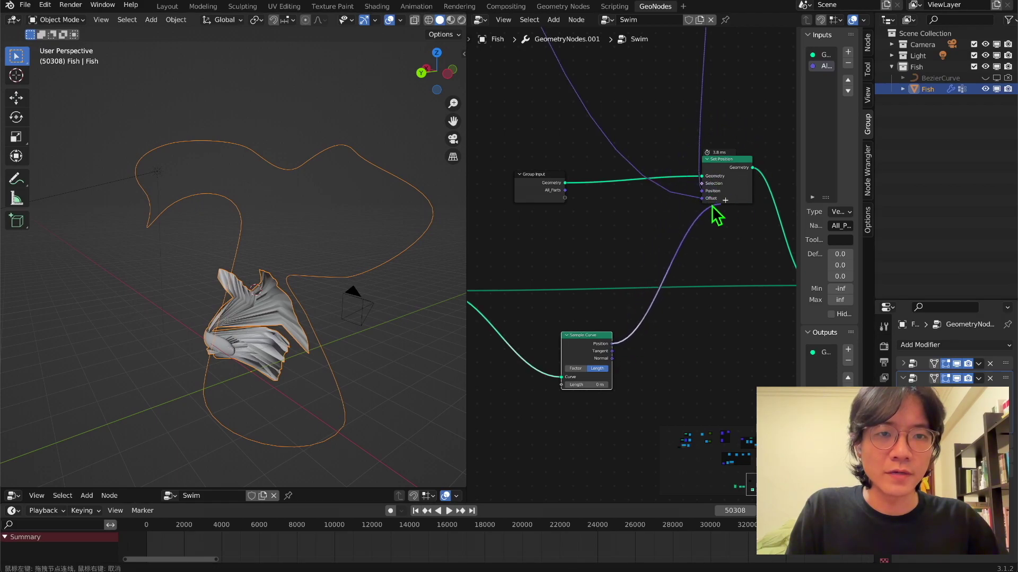
left_click_drag(644, 343, 702, 198)
mouse_move(206, 208)
middle_mouse_down()
mouse_move(247, 169)
mouse_move(208, 224)
middle_mouse_up()
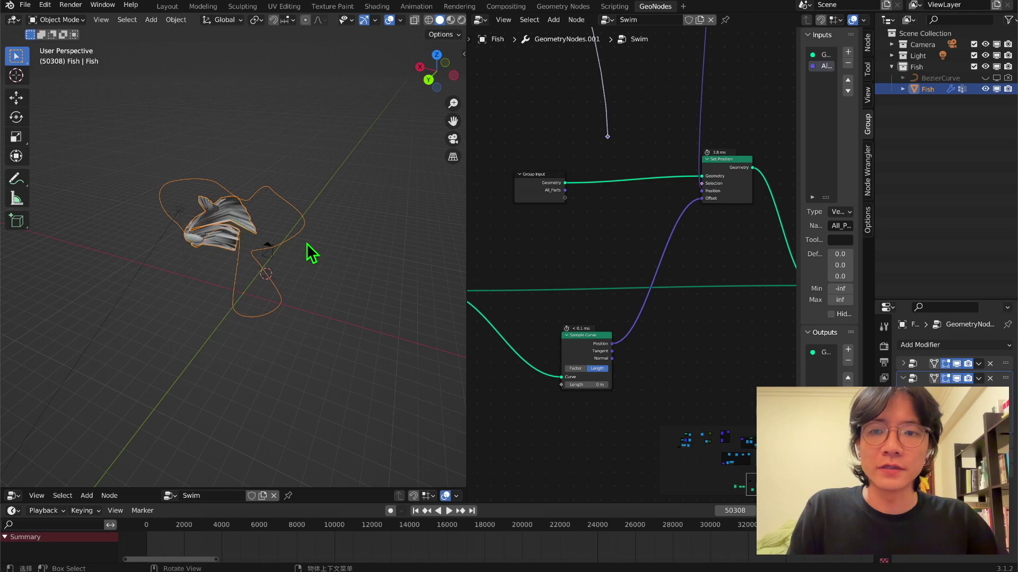
Scrub the Length value of the Sample Curve node to preview the fish moving along the curve
left_click_drag(587, 384, 612, 385)
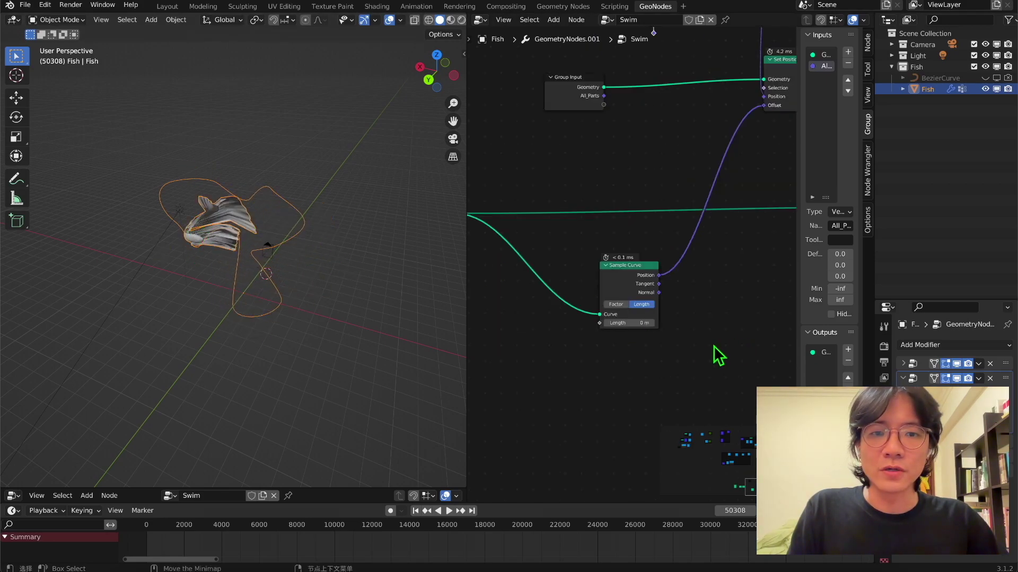
left_click_drag(629, 322, 768, 323)
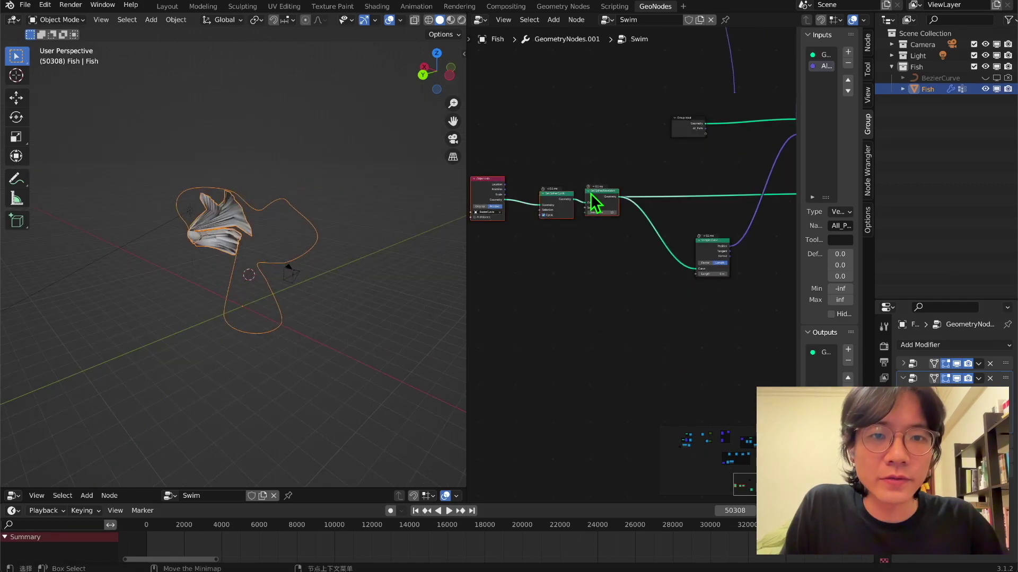
Reposition the curve nodes, duplicate Sample Curve below the original, and connect the Set Spline Resolution geometry to the duplicate's Curve input
left_click_drag(595, 200, 578, 177)
left_click_drag(710, 241, 670, 220)
left_click_drag(649, 202, 649, 268)
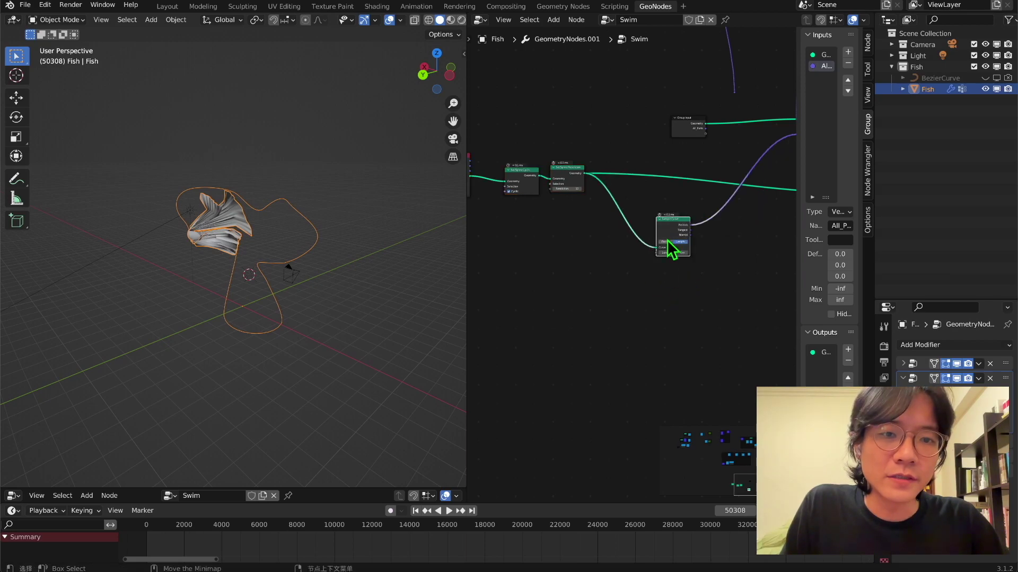
middle_click_drag(672, 248, 752, 441, "ctrl")
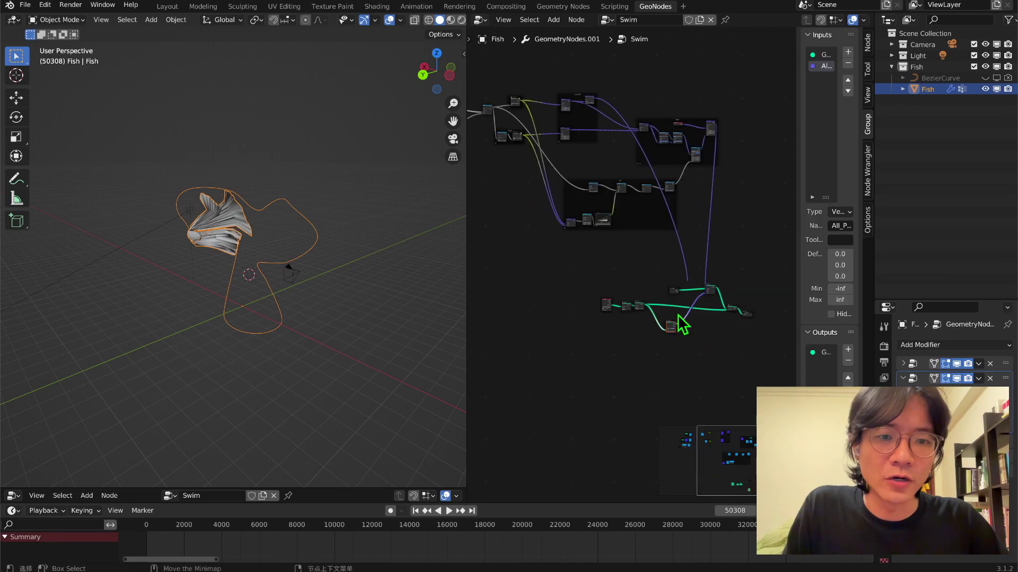
scroll(522, 138, "up", 6)
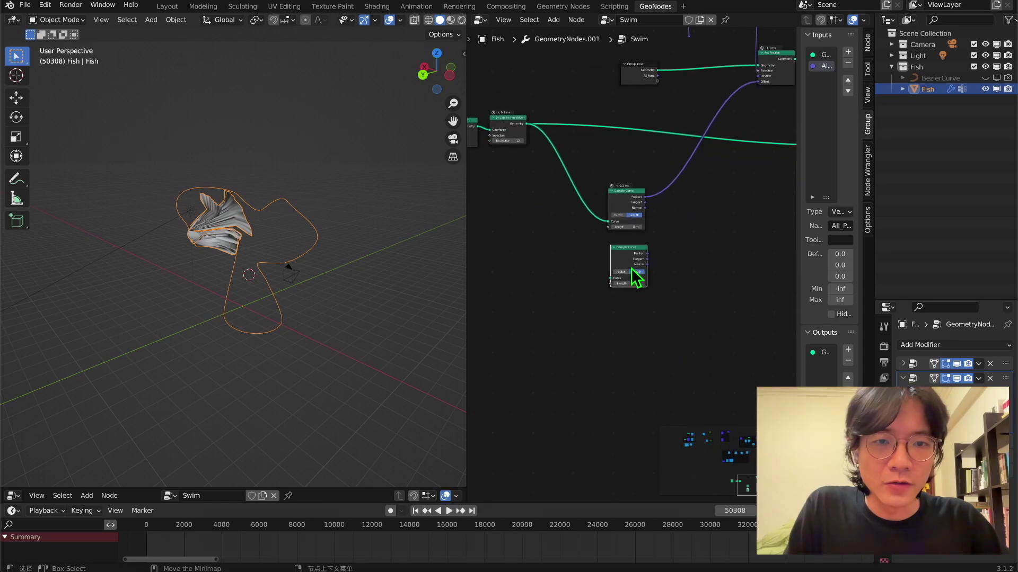
left_click_drag(634, 277, 631, 302)
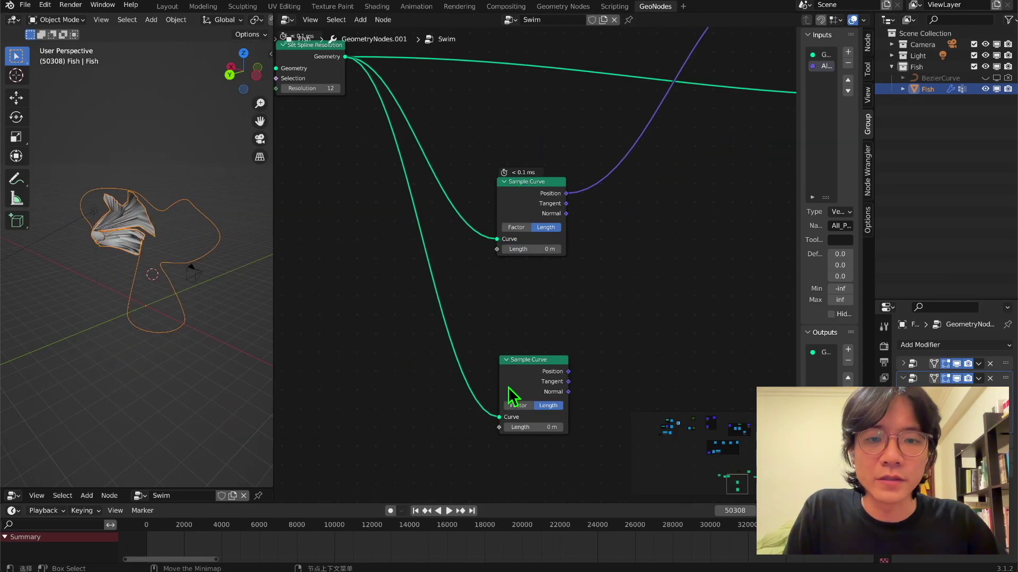
Connect the output of the Add node combining the time values to the Length inputs of both Sample Curve nodes
scroll(461, 233, "down", 5)
middle_click_drag(458, 233, 672, 38)
scroll(486, 206, "up", 1)
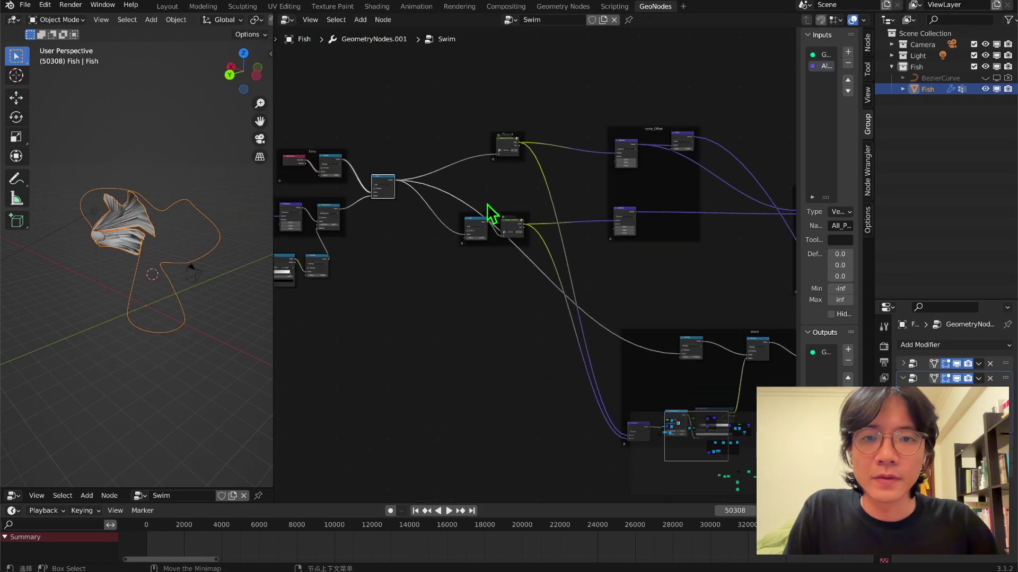
middle_click_drag(459, 179, 555, 216)
scroll(545, 217, "up", 4)
scroll(491, 190, "up", 2)
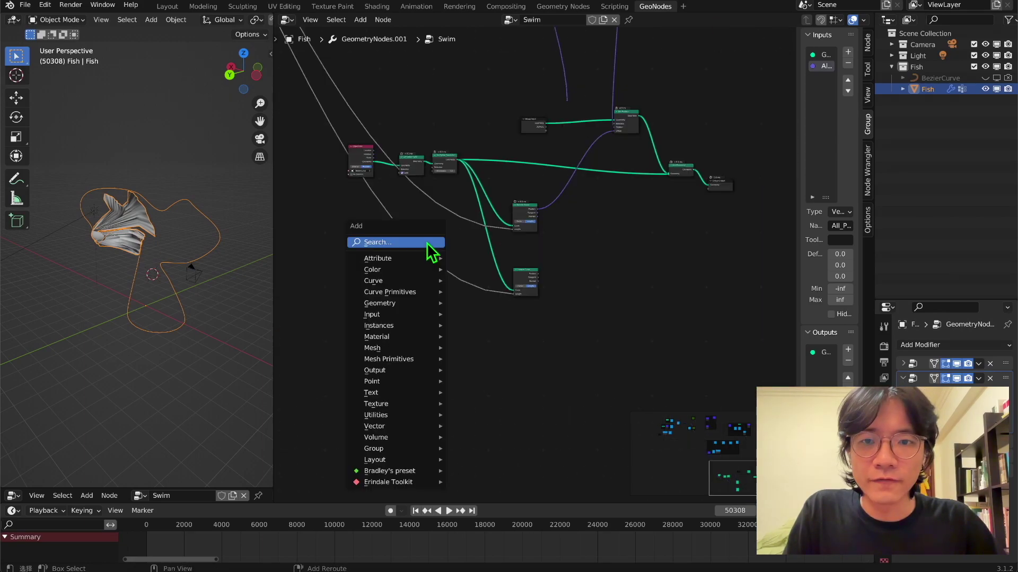
Insert a Math Add node before the lower Sample Curve's Length and set its value to -0.030, matching the Time_B offset
left_click(426, 243)
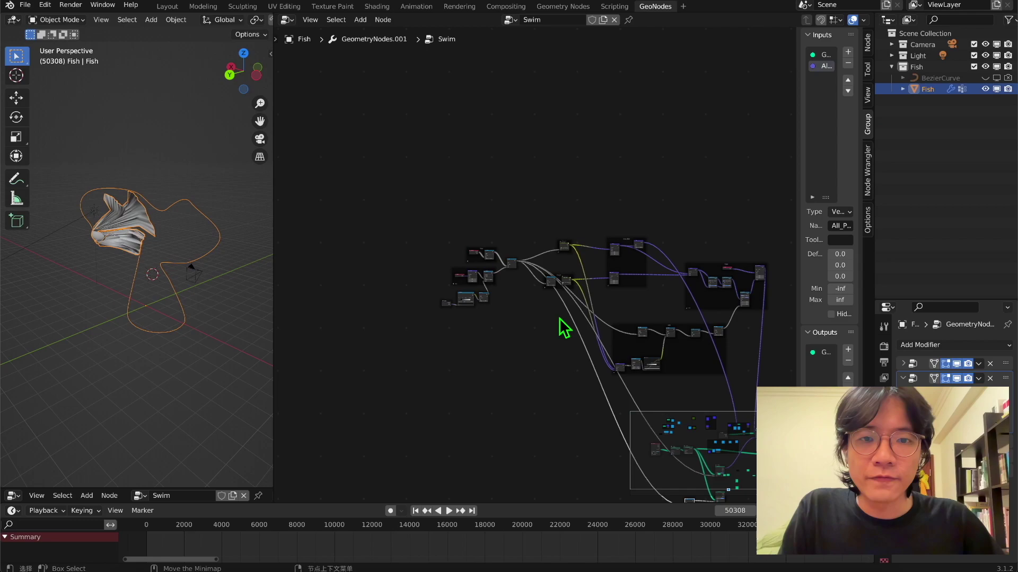
scroll(562, 326, "up", 4)
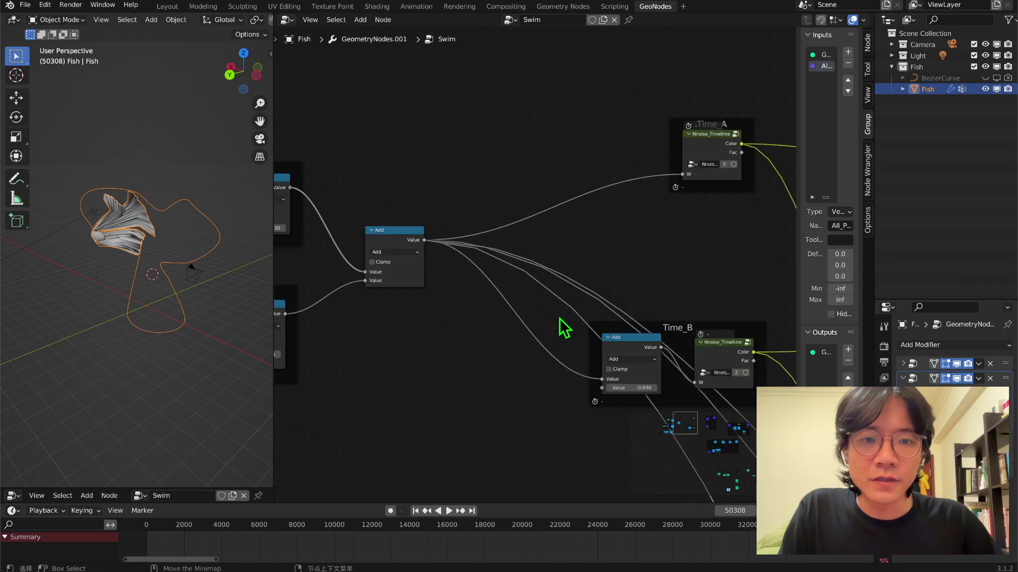
middle_click_drag(636, 392, 541, 297)
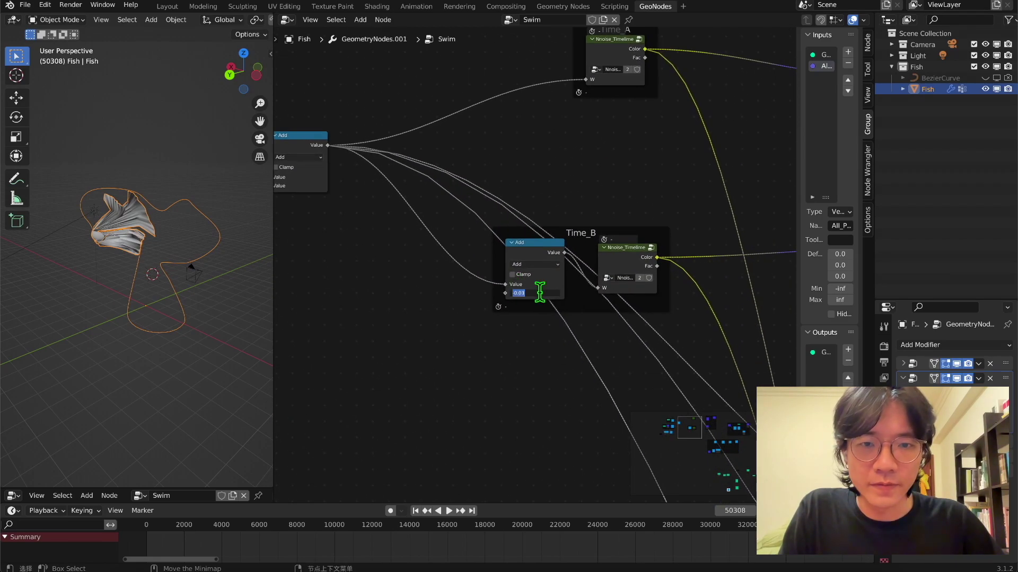
scroll(540, 384, "down", 3)
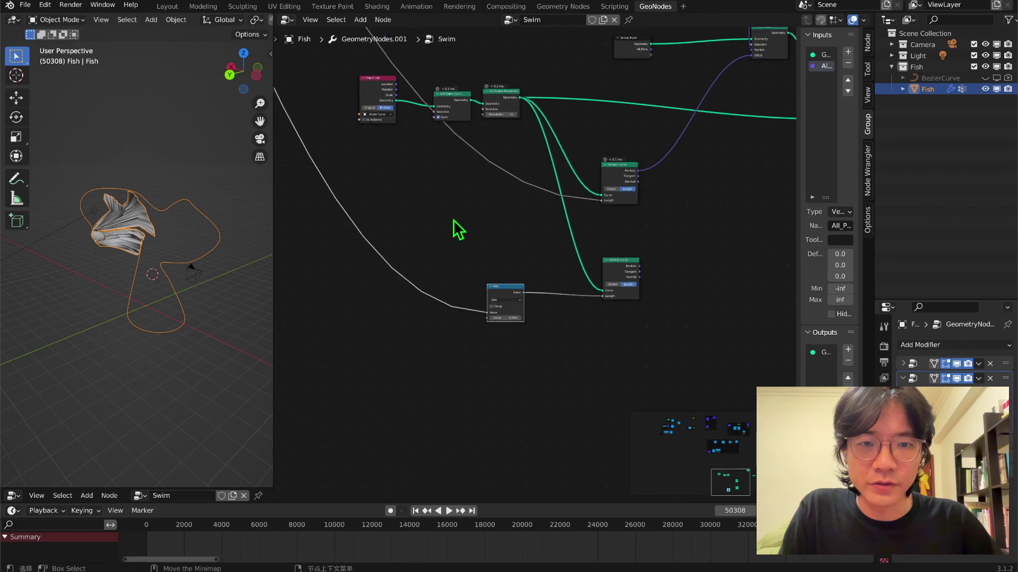
scroll(477, 278, "up", 2)
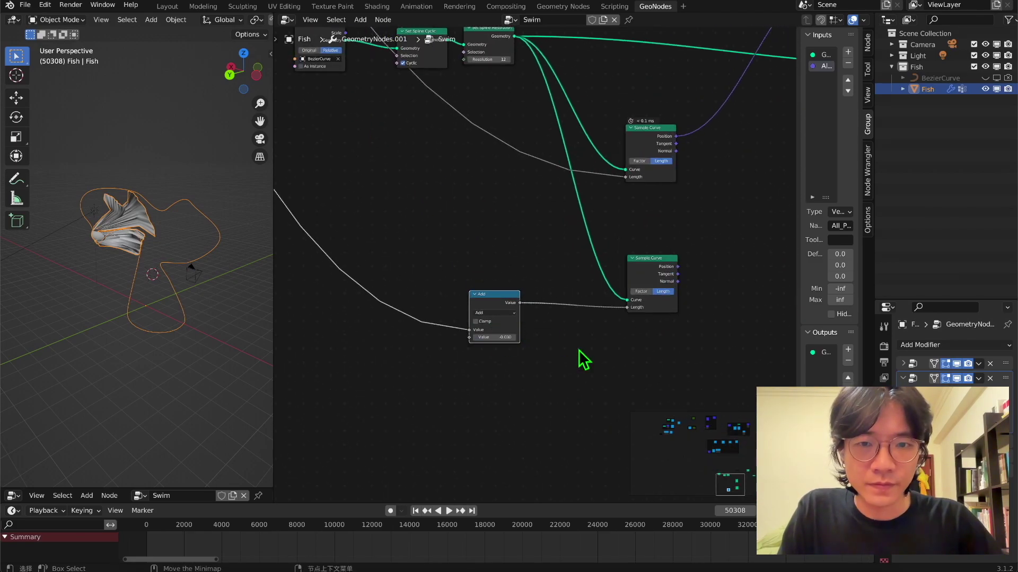
Move the whole group of curve-sampling nodes up beside the time nodes in the Swim tree
scroll(519, 325, "down", 6)
mouse_move(445, 216)
left_mouse_down()
mouse_move(521, 308)
mouse_move(432, 221)
left_mouse_up()
key("g")
left_click(322, 152)
middle_click_drag(335, 145, 419, 281)
key("g")
left_click(416, 221)
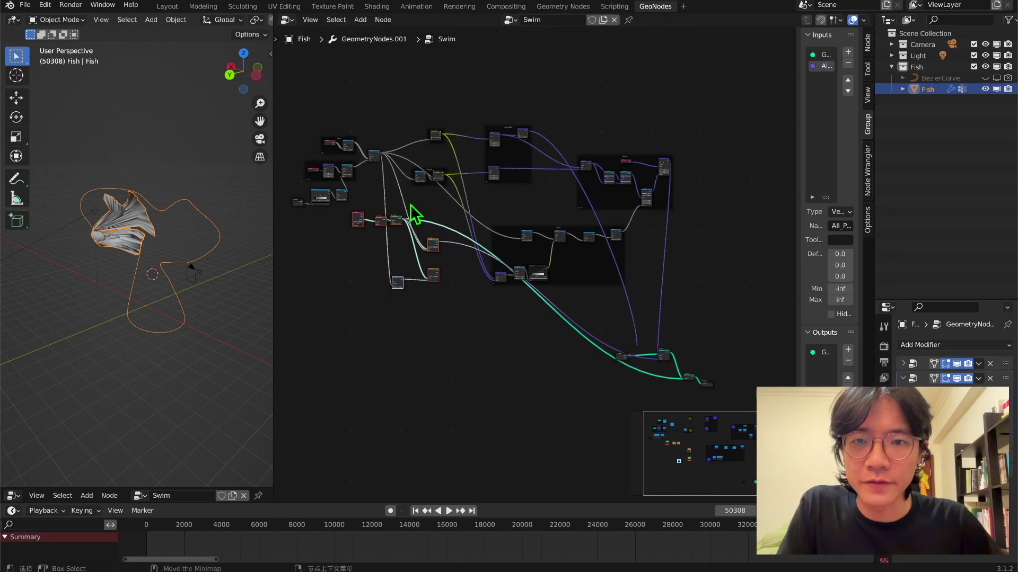
Move the Add node that combines the time values closer to the time frames
scroll(395, 214, "up", 2)
scroll(395, 213, "up", 3)
middle_click_drag(320, 116, 417, 99)
left_click_drag(372, 112, 478, 232)
key("g")
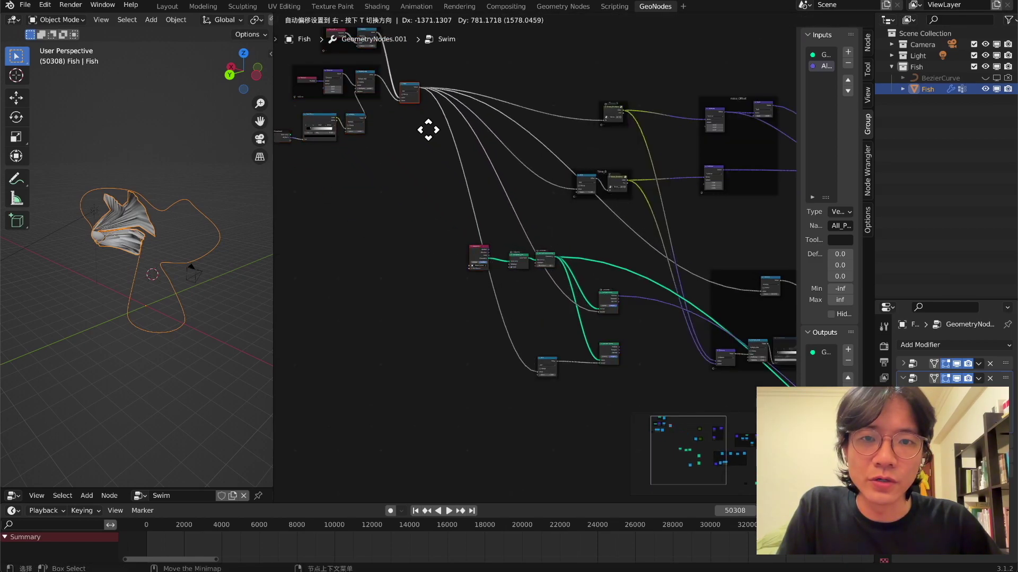
left_click(399, 144)
Reposition the Object Info, Set Spline Cyclic and Set Spline Resolution nodes ahead of the two Sample Curve nodes
left_click_drag(436, 210, 631, 418)
key("g")
scroll(449, 318, "up", 2)
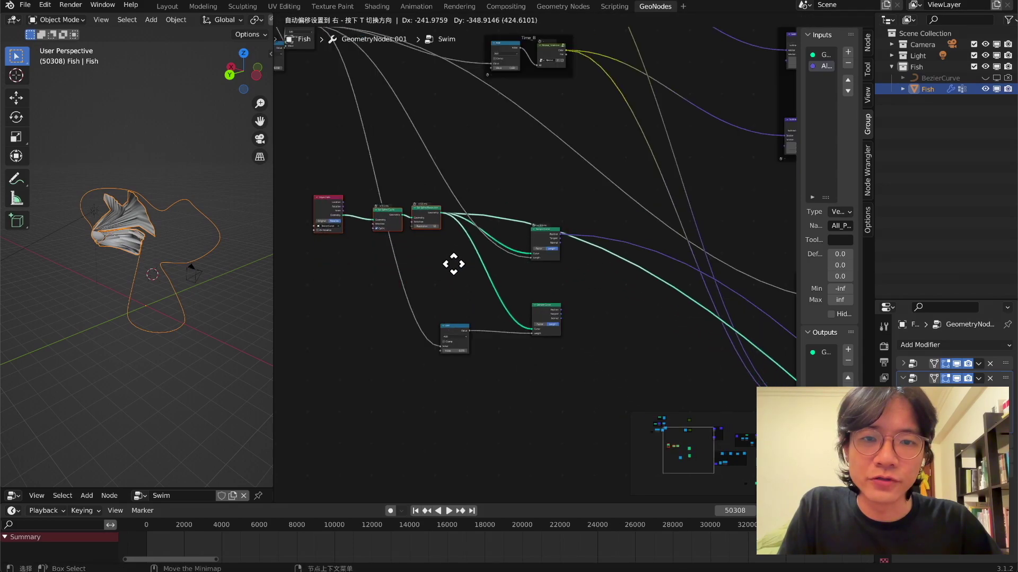
left_click(438, 216)
Move the Rotate frame up and closer to the noise offset nodes
scroll(437, 216, "down", 5)
left_click_drag(723, 366, 581, 293)
key("g")
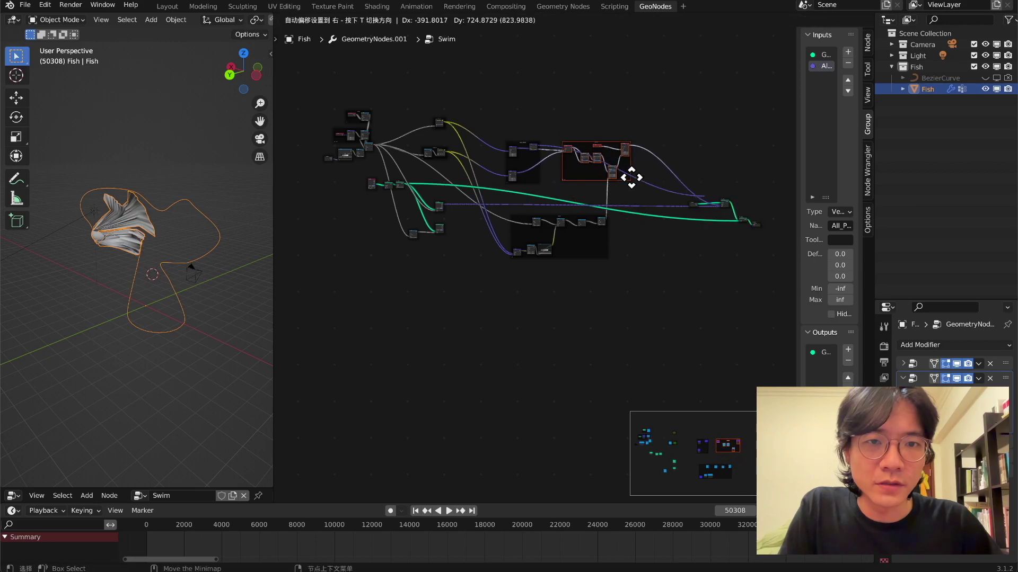
left_click(625, 157)
Enclose the Time_A, Time_B and noise offset nodes in one frame and place it above the curve nodes
scroll(459, 139, "up", 3)
left_click_drag(354, 159, 541, 284)
key("shift+a")
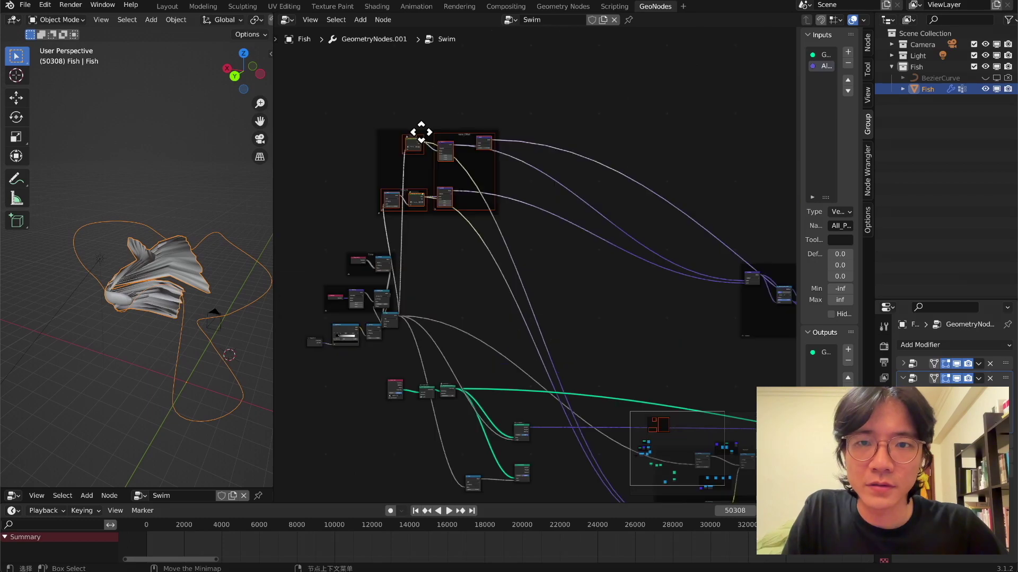
left_click_drag(420, 132, 488, 194)
scroll(519, 233, "up", 4)
middle_click_drag(595, 338, 536, 249)
Enclose the Object Info, spline and Sample Curve nodes in a new frame and place it below the noise frame
key("shift+a")
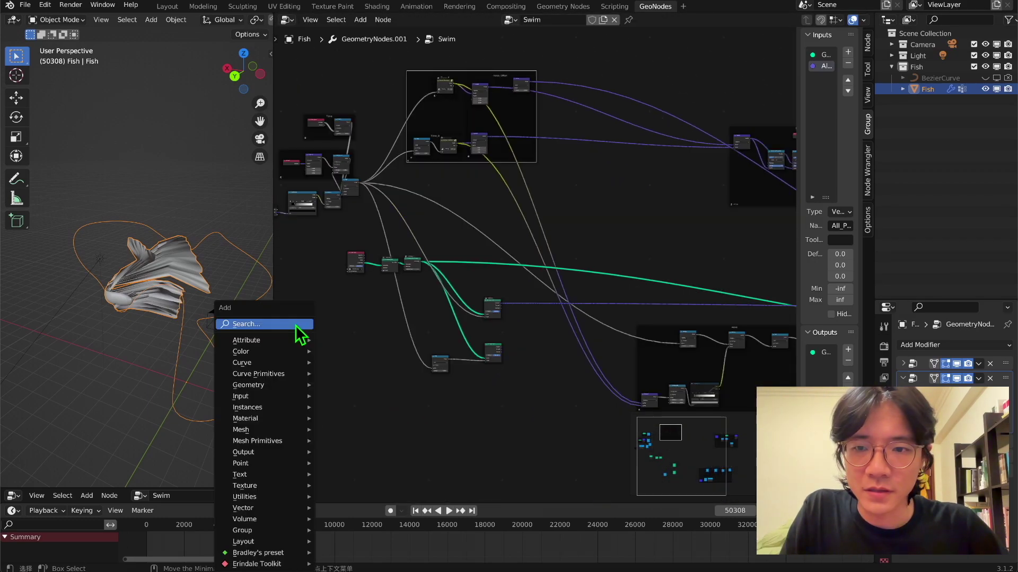
left_click(295, 324)
key("Return")
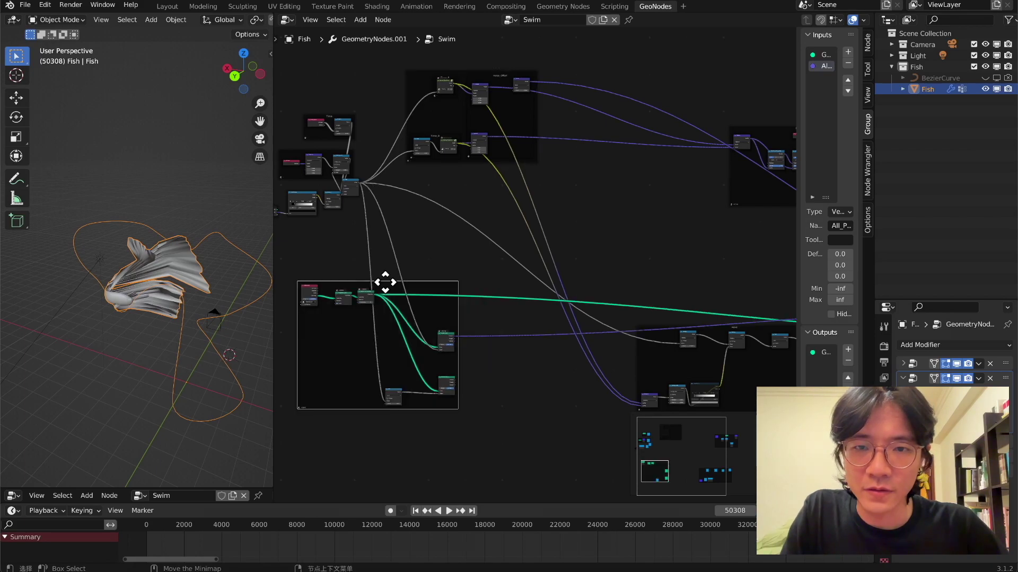
left_click_drag(437, 50, 540, 174)
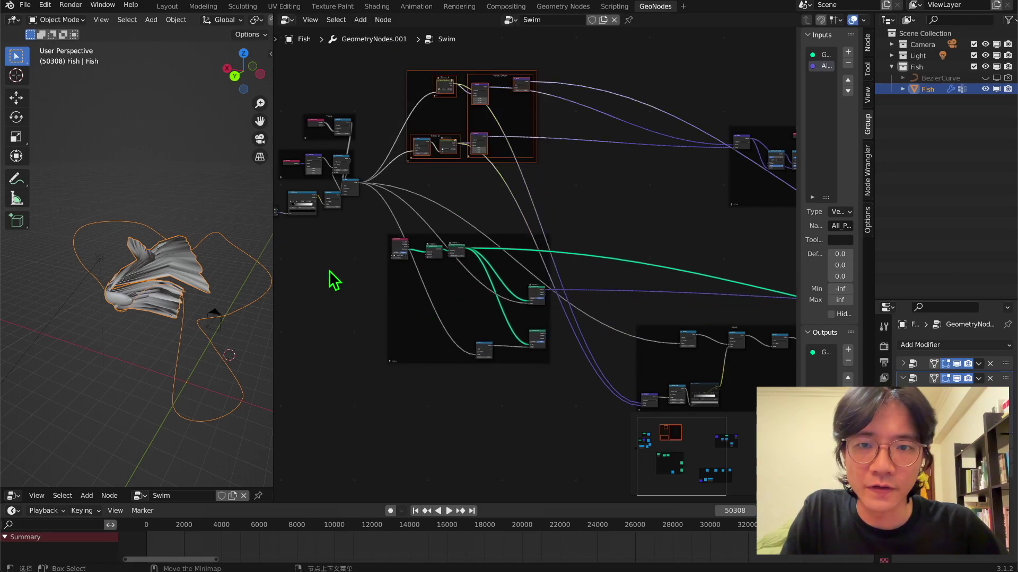
left_click_drag(353, 221, 550, 373)
Adjust the placement of the two Sample Curve nodes inside their frame
middle_click_drag(549, 341, 459, 360)
scroll(459, 359, "up", 5)
left_click_drag(439, 289, 432, 280)
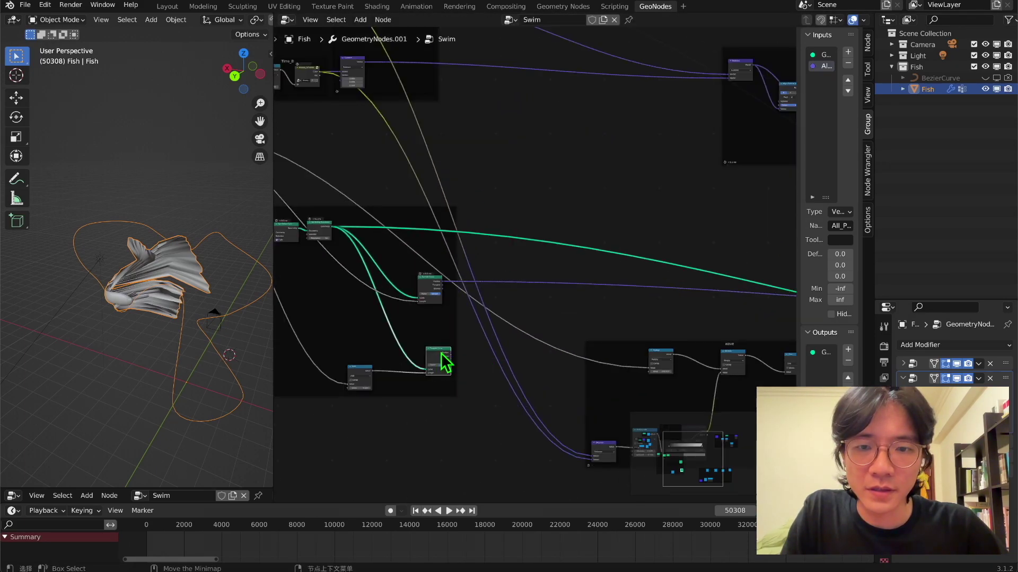
left_click_drag(442, 353, 430, 344)
Connect the Position outputs of the upper and lower Sample Curve nodes to the first and second inputs of Subtract in the Rotate frame
scroll(465, 319, "up", 4)
middle_click_drag(465, 319, 429, 338)
middle_click_drag(555, 170, 466, 286)
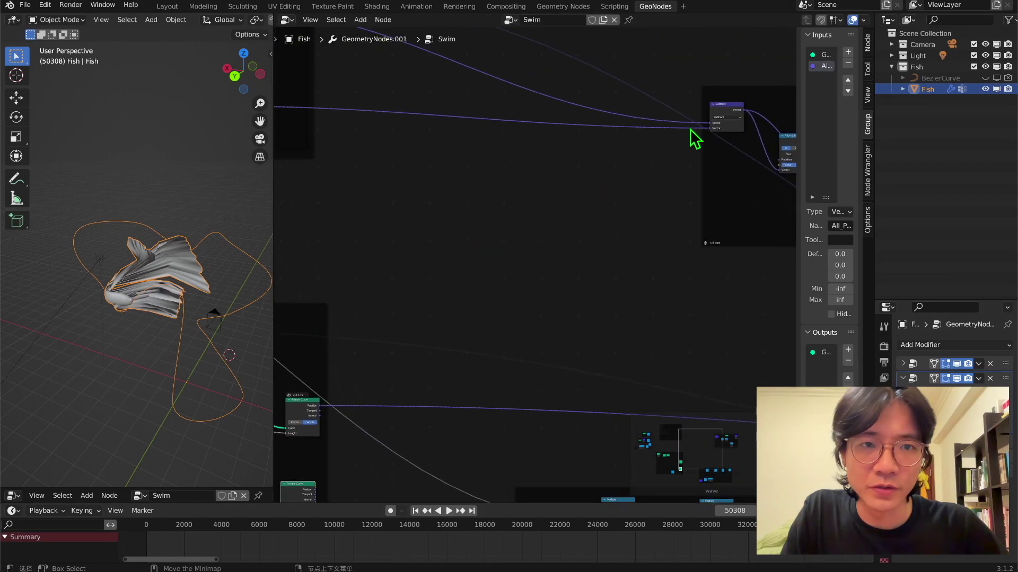
scroll(503, 351, "down", 2)
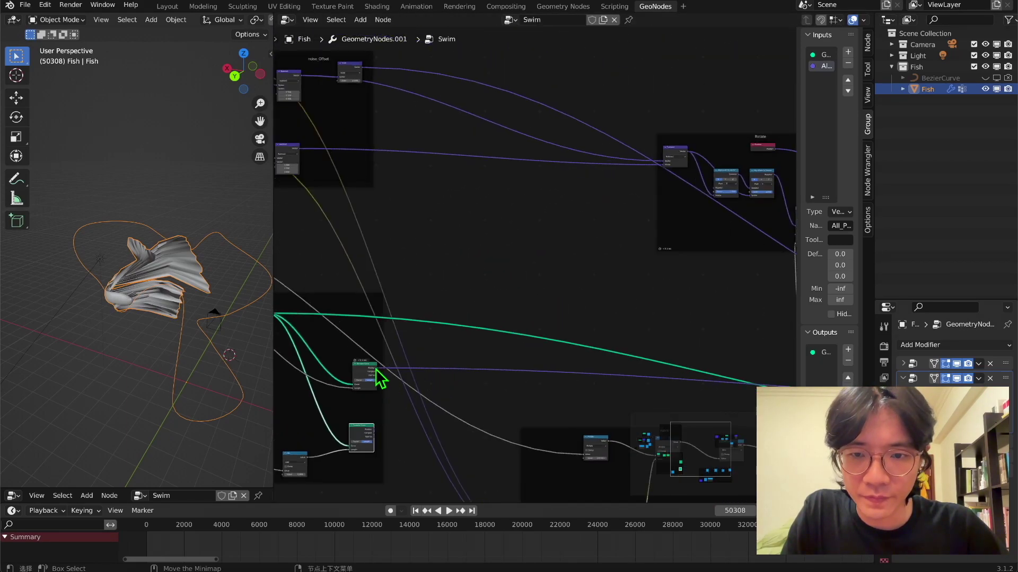
left_click_drag(670, 159, 662, 162)
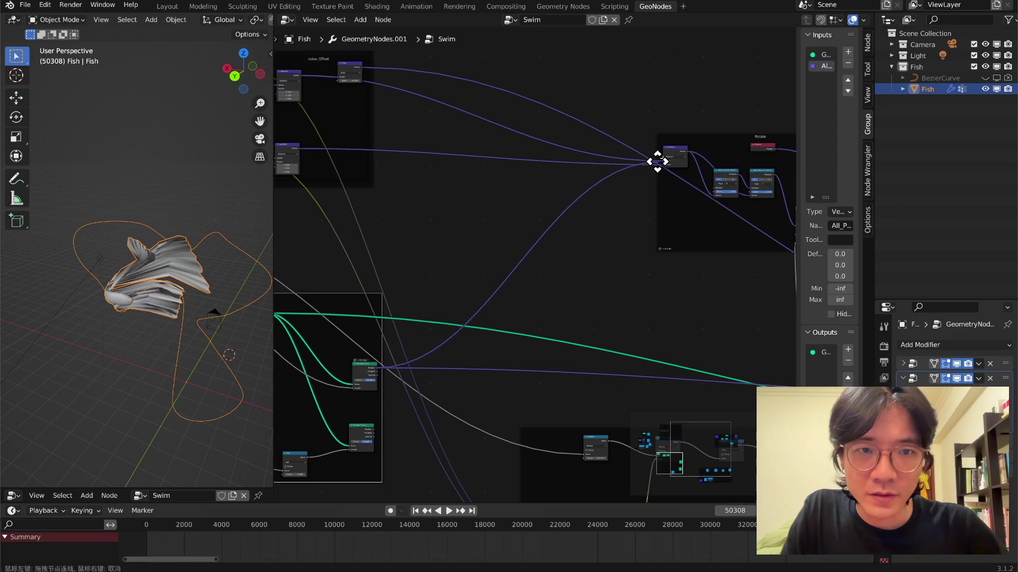
left_click_drag(661, 161, 662, 161)
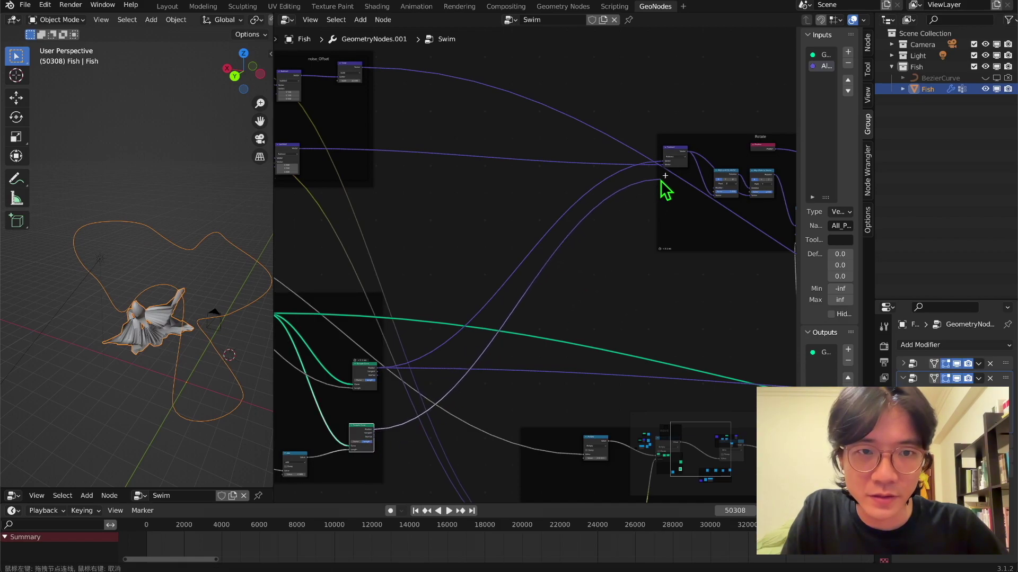
left_click_drag(661, 166, 662, 166)
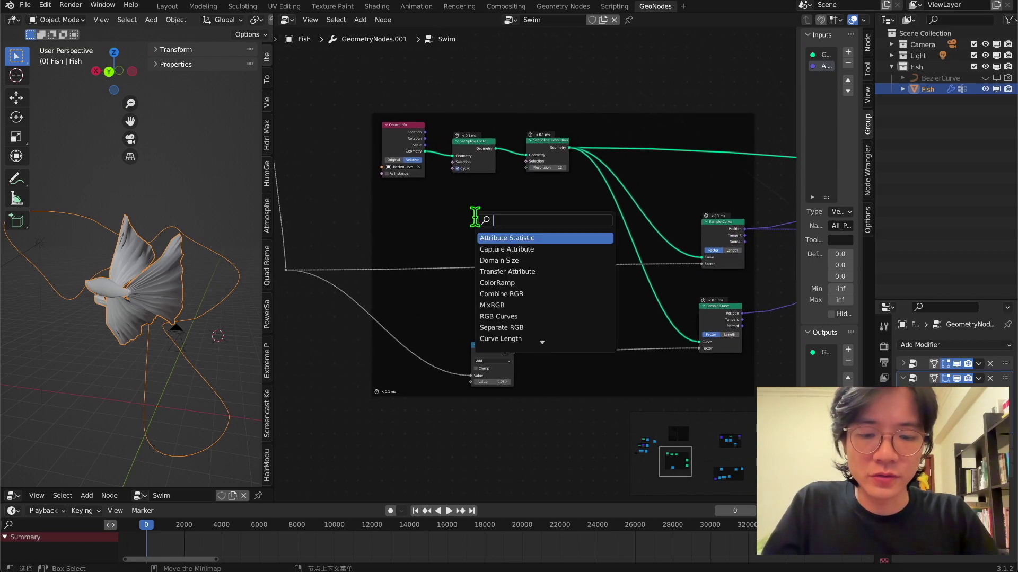
Add a Math node inside the curve frame and set its operation to Fraction
type("math")
left_click(500, 235)
left_click(519, 224)
scroll(518, 222, "up", 2)
left_click(514, 205)
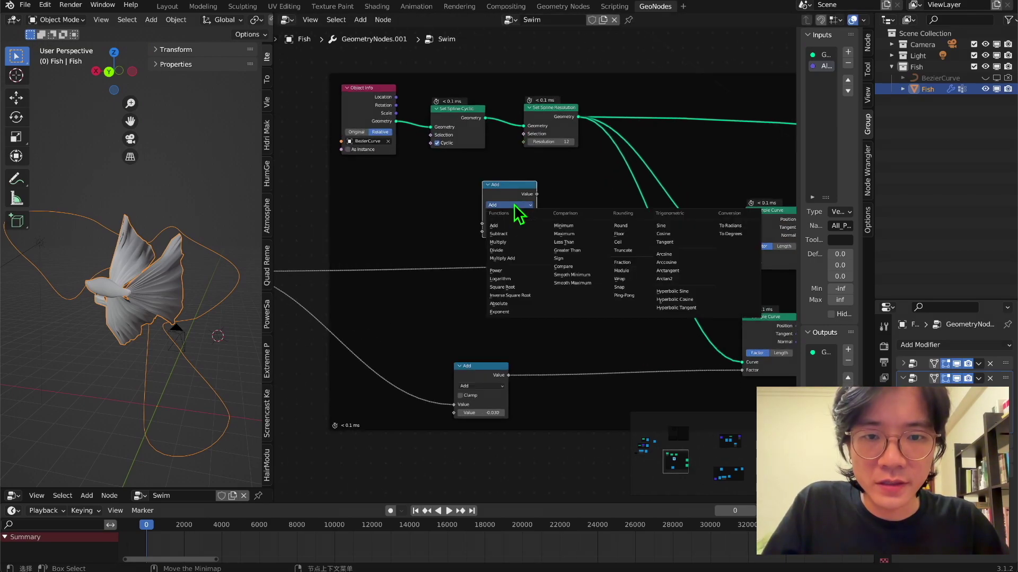
left_click(623, 263)
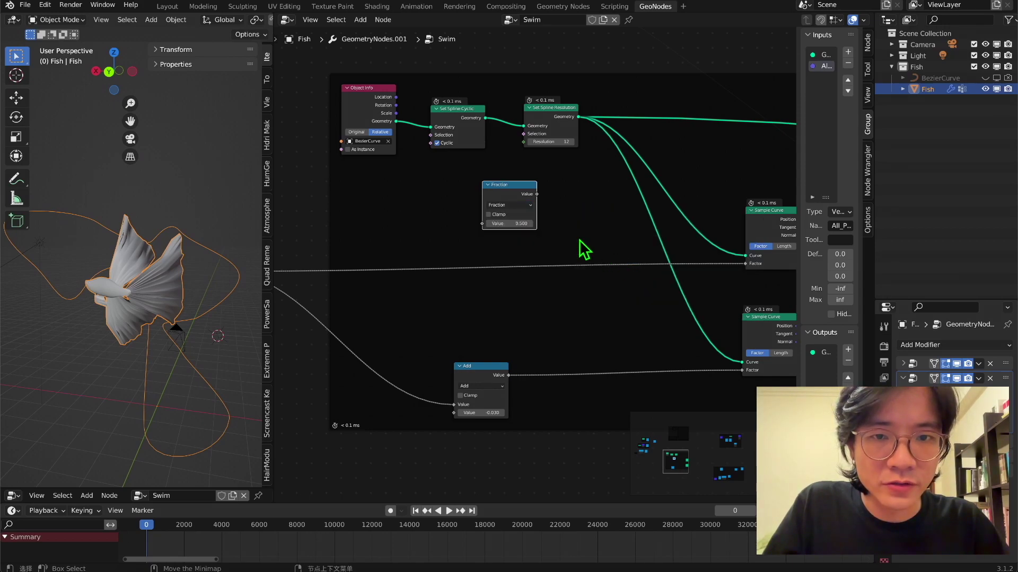
Duplicate the Fraction node and insert one copy before the Factor input of each Sample Curve
key("shift+d")
left_click(586, 352)
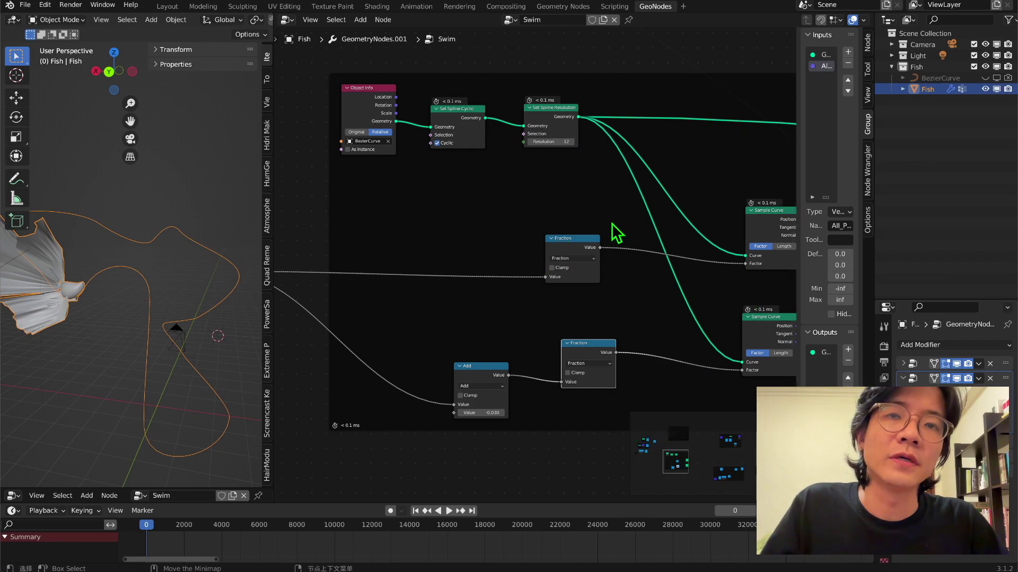
scroll(710, 362, "right", 3, "ctrl")
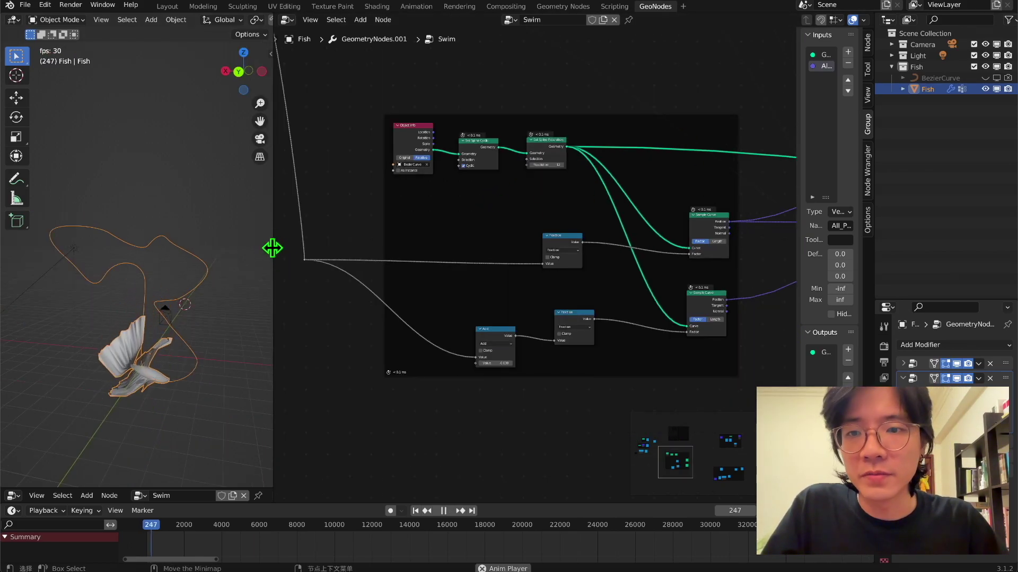
Widen the 3D viewport, watch the fish swim along the curve from several angles during playback, and deselect it
left_click_drag(274, 248, 377, 255)
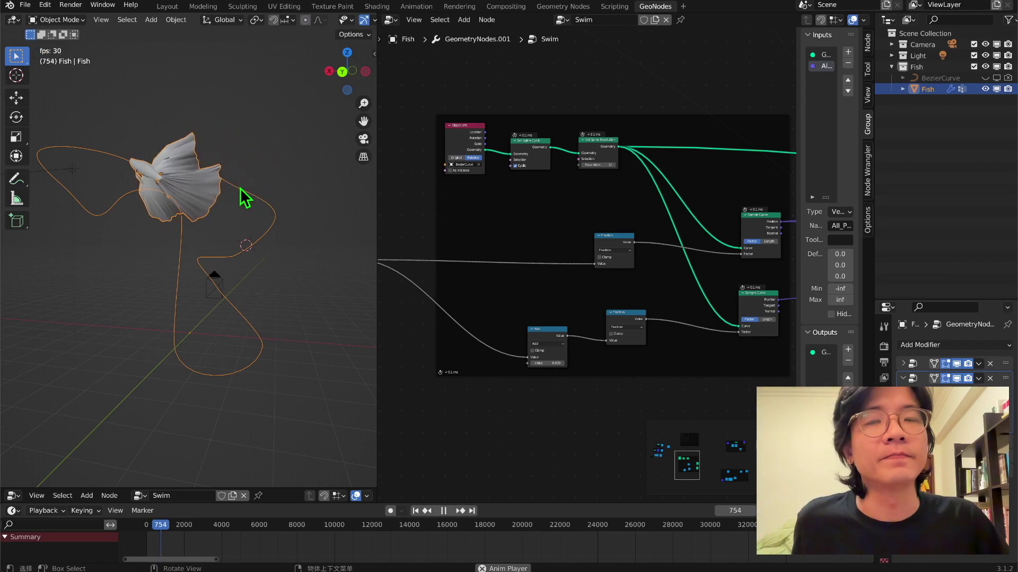
middle_click_drag(254, 150, 164, 246)
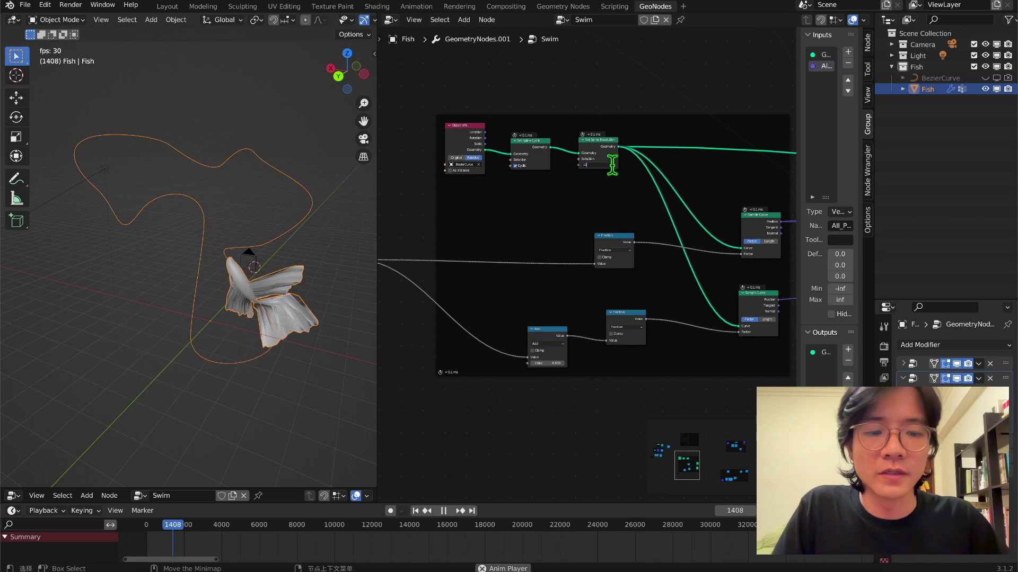
middle_click_drag(281, 257, 126, 158)
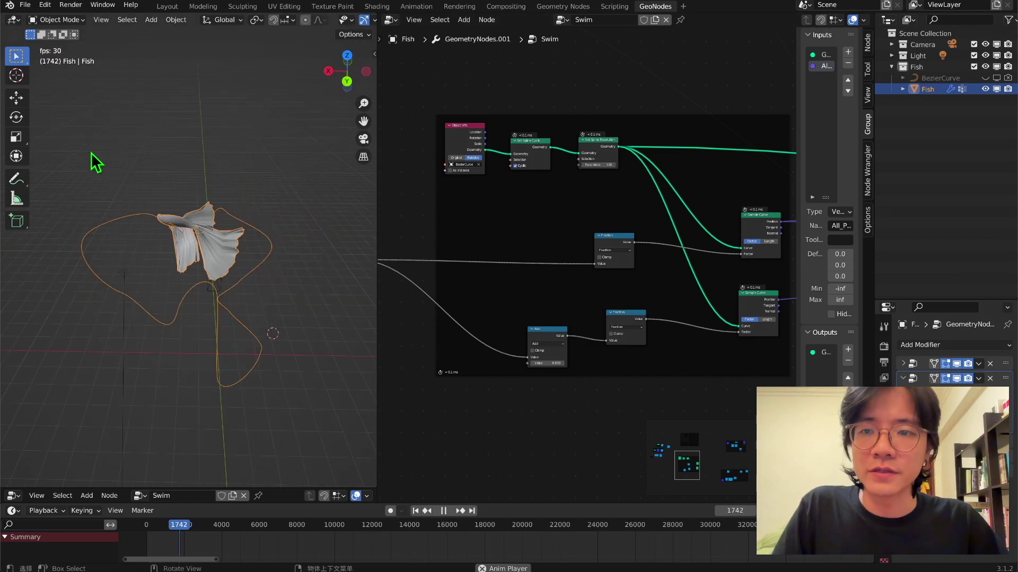
left_click_drag(88, 152, 285, 389)
middle_click_drag(286, 389, 150, 230)
left_click(150, 230)
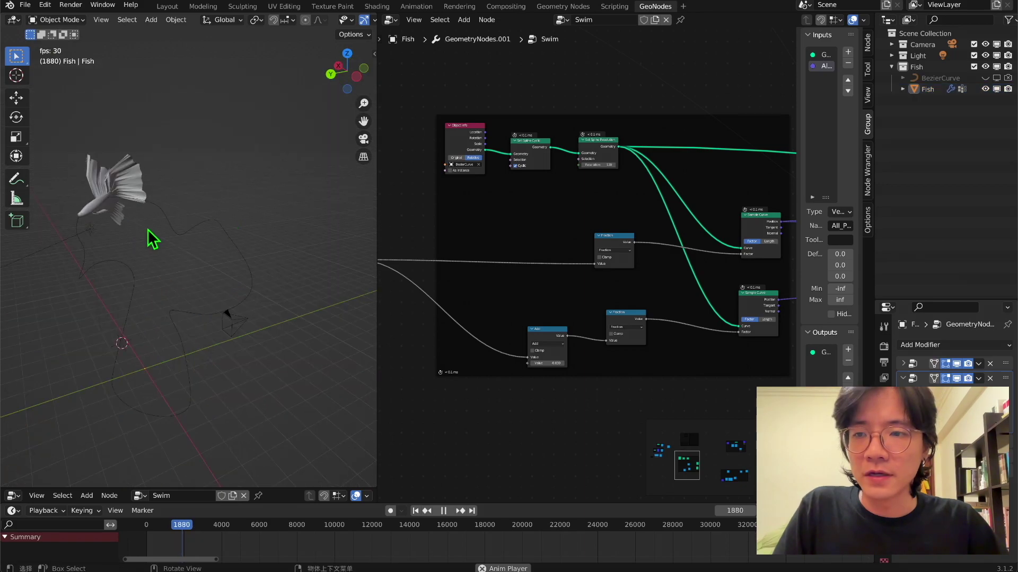
Add a Mix node in the space between the noise_Offset and Rotate frames and place a duplicate below it
scroll(150, 229, "down", 6)
scroll(592, 248, "down", 5)
scroll(592, 248, "down", 3)
middle_click_drag(711, 231, 376, 338)
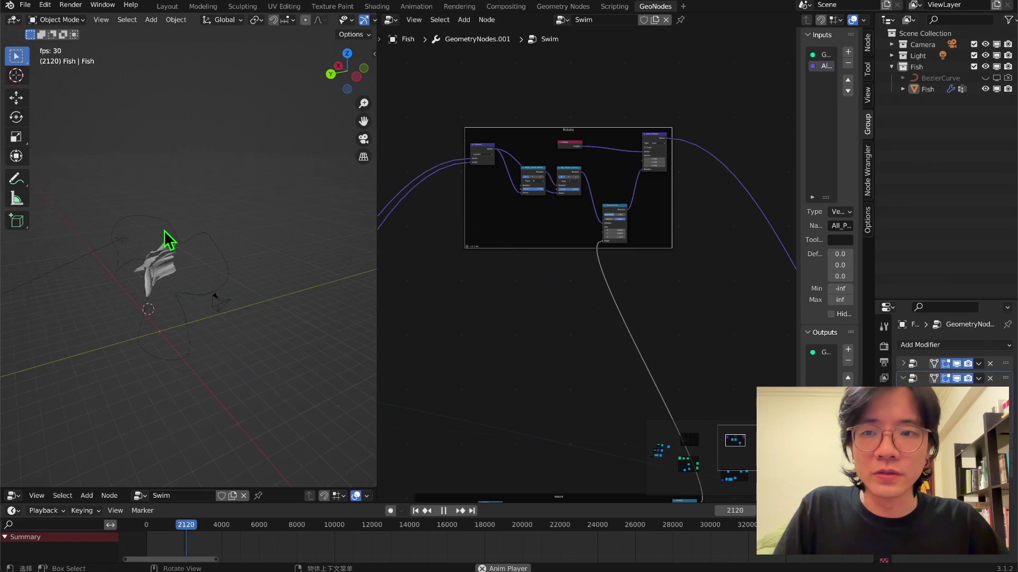
scroll(165, 231, "up", 2)
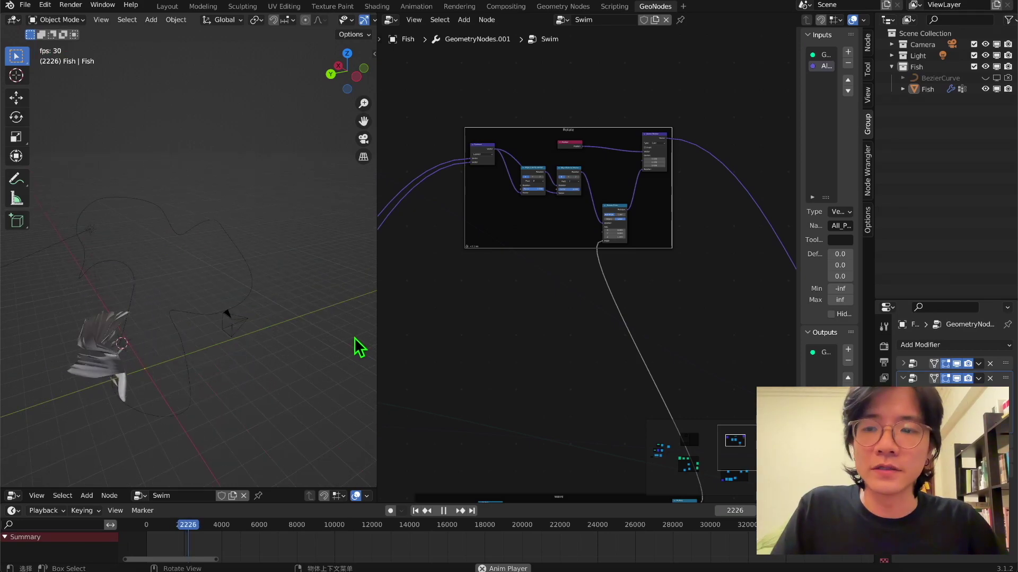
middle_click_drag(166, 400, 186, 364)
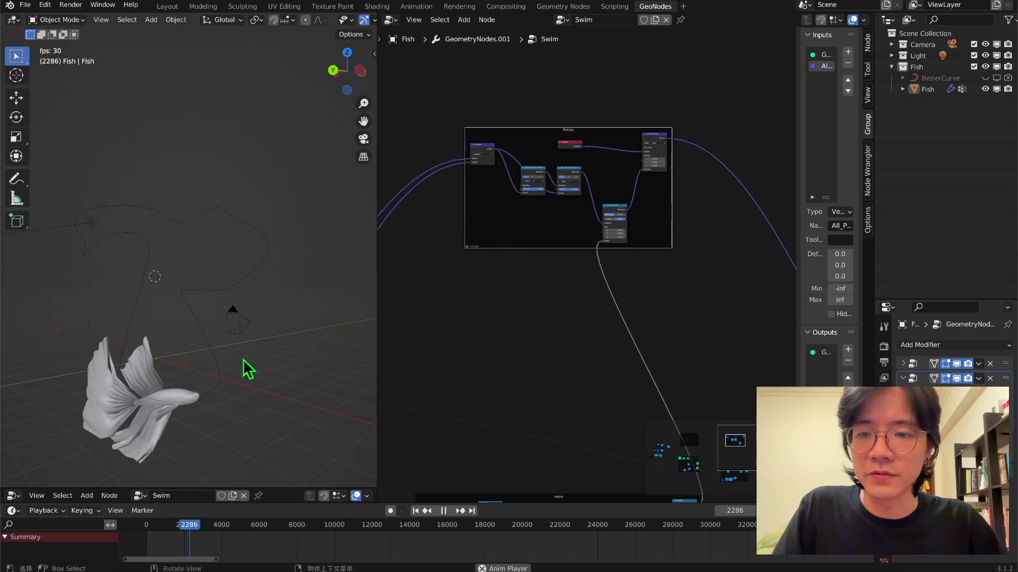
scroll(480, 325, "down", 8)
middle_click_drag(480, 325, 625, 309)
scroll(557, 310, "up", 4)
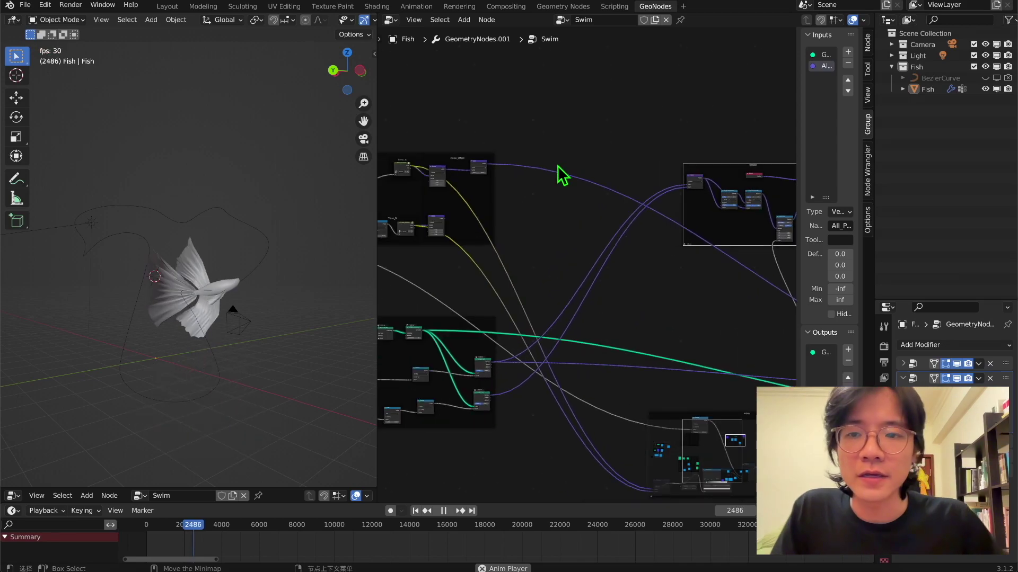
key("shift+a")
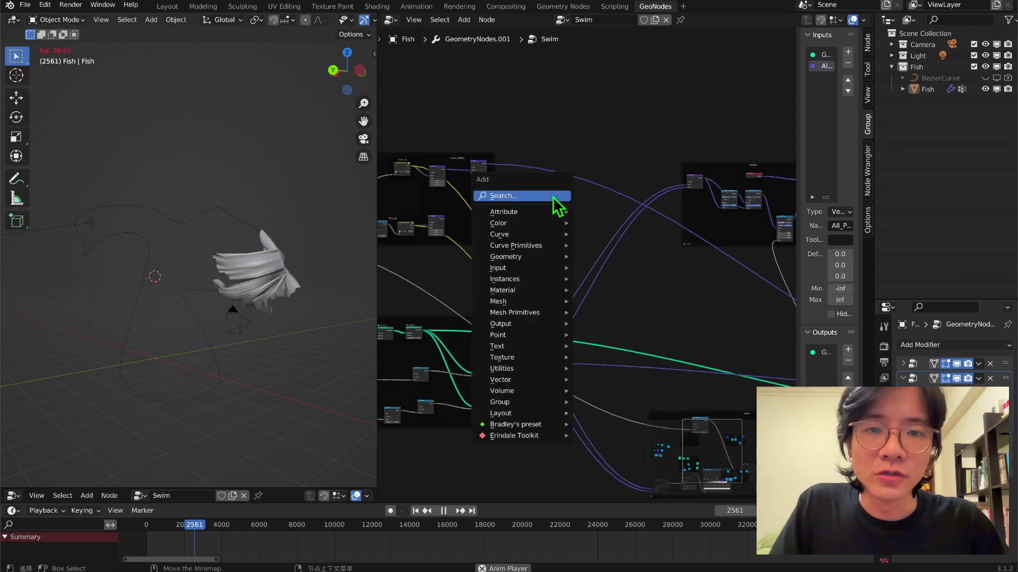
left_click(554, 200)
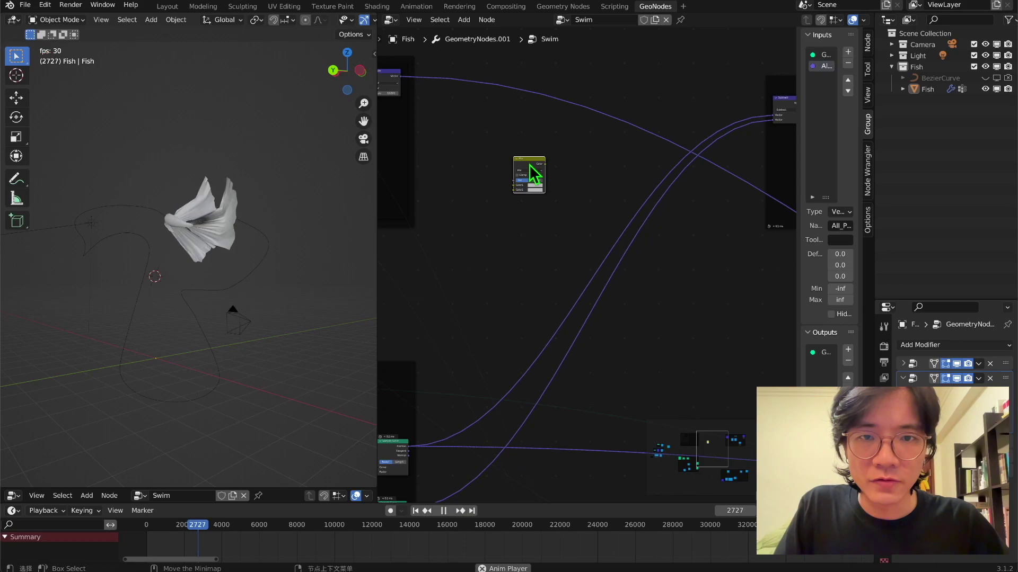
key("shift+d")
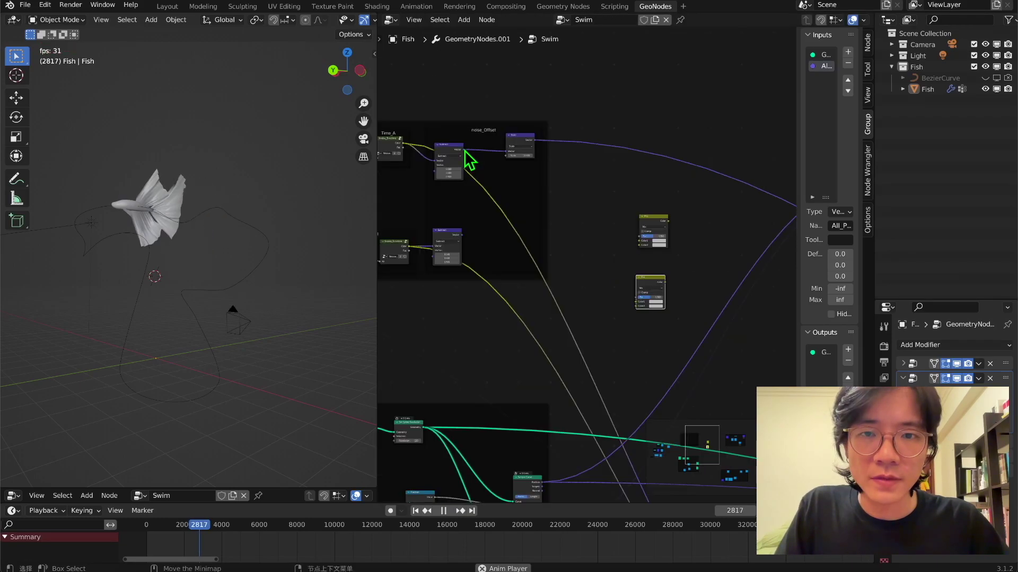
Connect the two noise_Offset Subtract outputs to the Mix nodes' Color1 inputs and the two Sample Curve Positions to their Color2 inputs
left_click_drag(464, 150, 638, 241)
left_click_drag(460, 237, 636, 302)
middle_click_drag(613, 250, 573, 68)
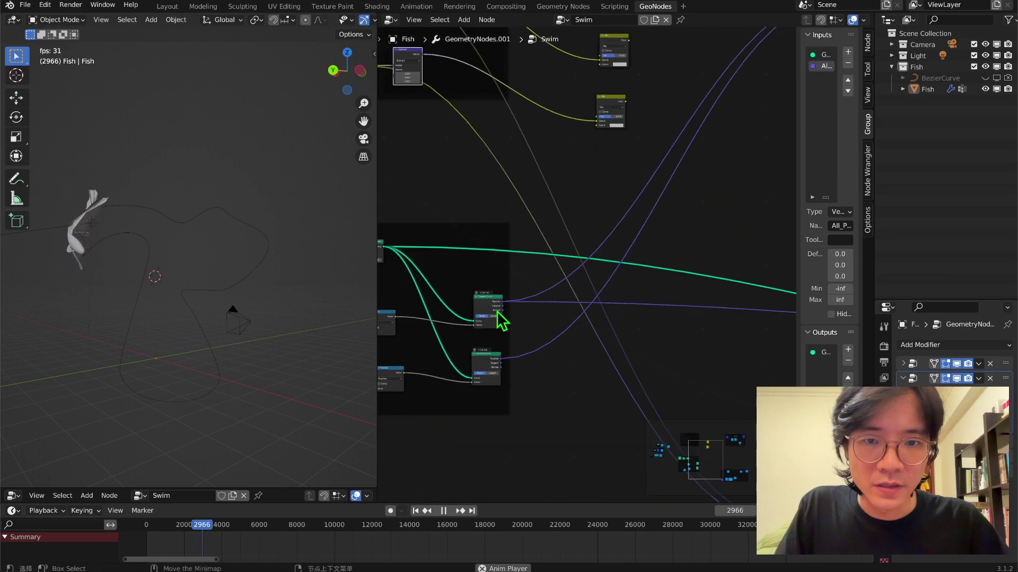
scroll(496, 307, "up", 1)
middle_click_drag(498, 304, 500, 303)
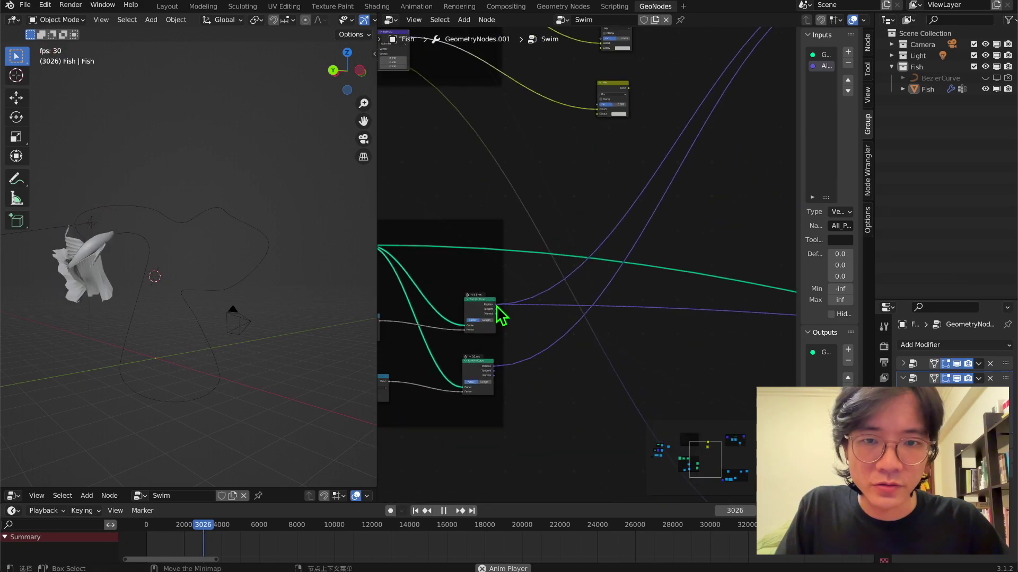
left_click_drag(495, 306, 600, 80)
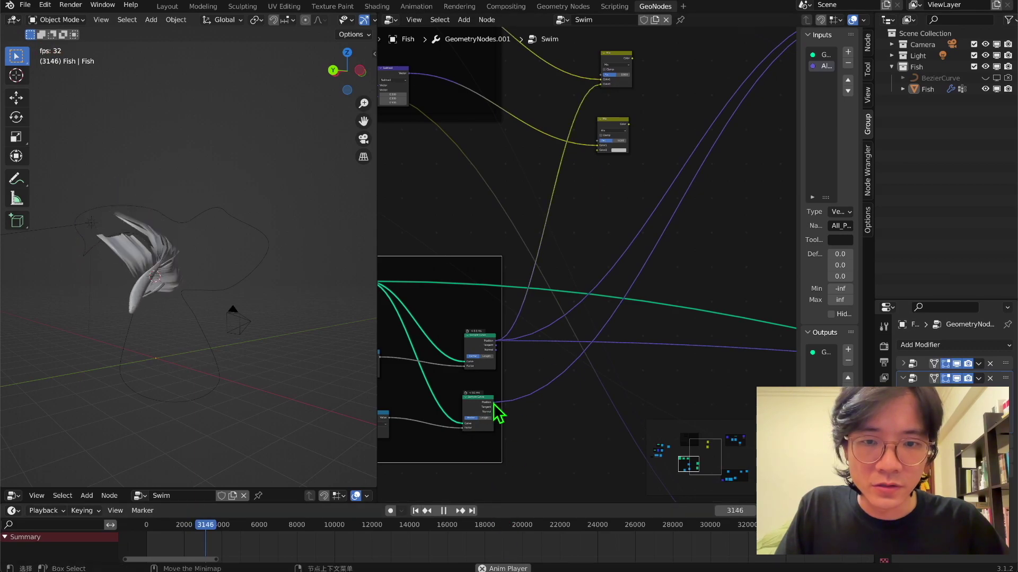
left_click_drag(495, 409, 597, 150)
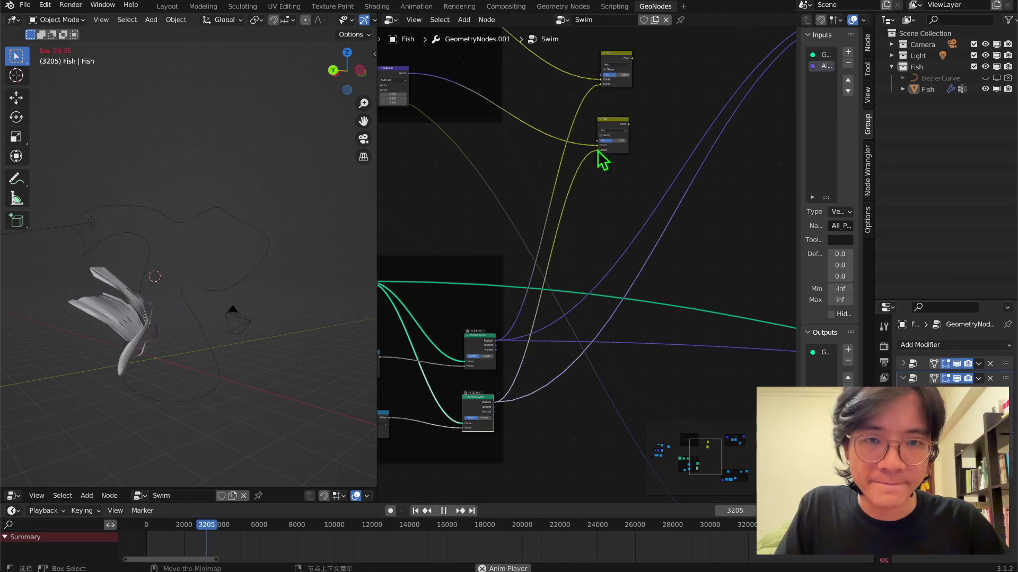
Add a Value node beside the Mix nodes and connect it to the Fac input of both
middle_click_drag(602, 154, 527, 303)
scroll(527, 303, "up", 3)
key("shift+a")
left_click(502, 137)
type("value")
key("Return")
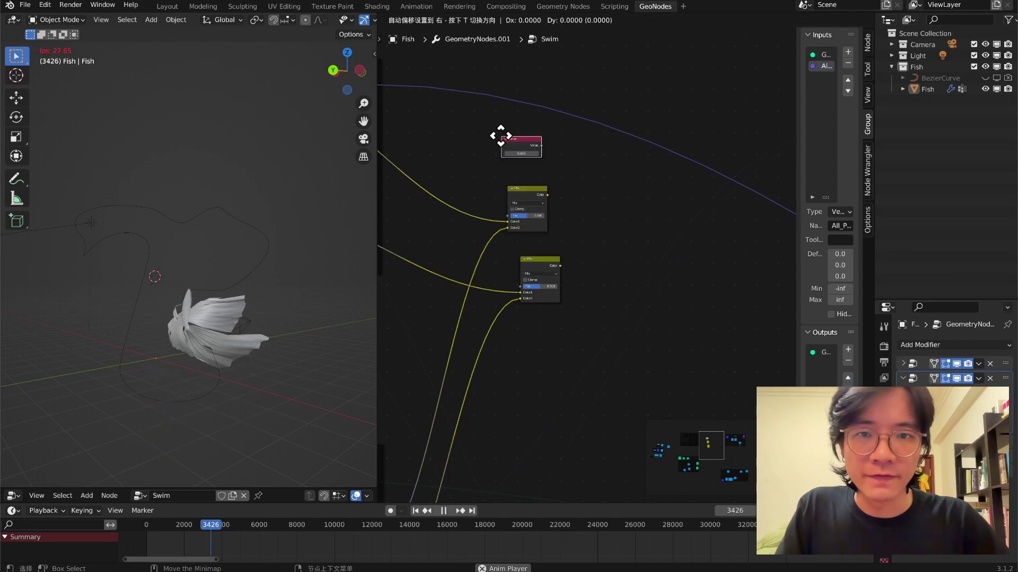
left_click(424, 225)
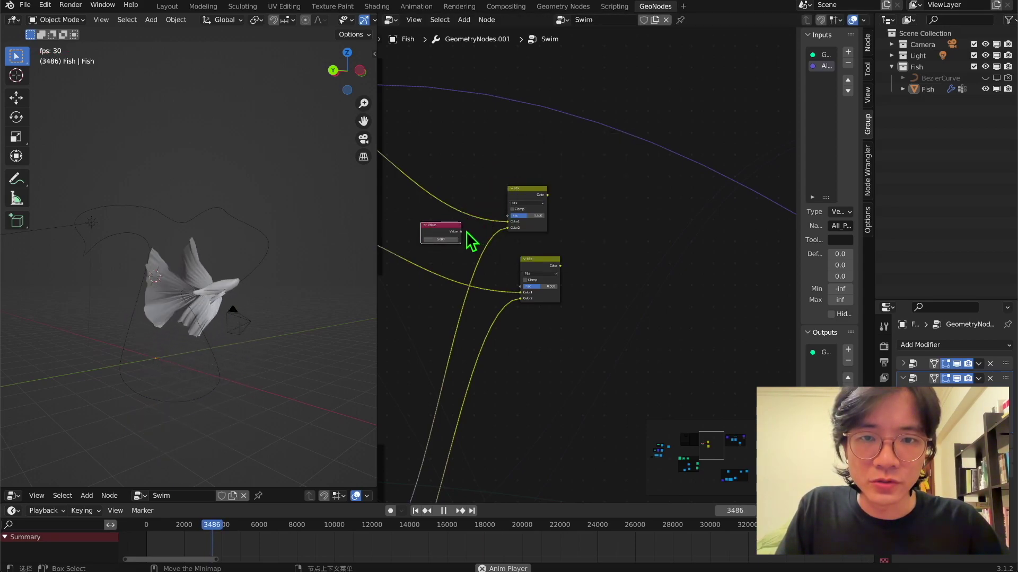
left_click_drag(460, 234, 522, 288)
scroll(575, 249, "down", 2)
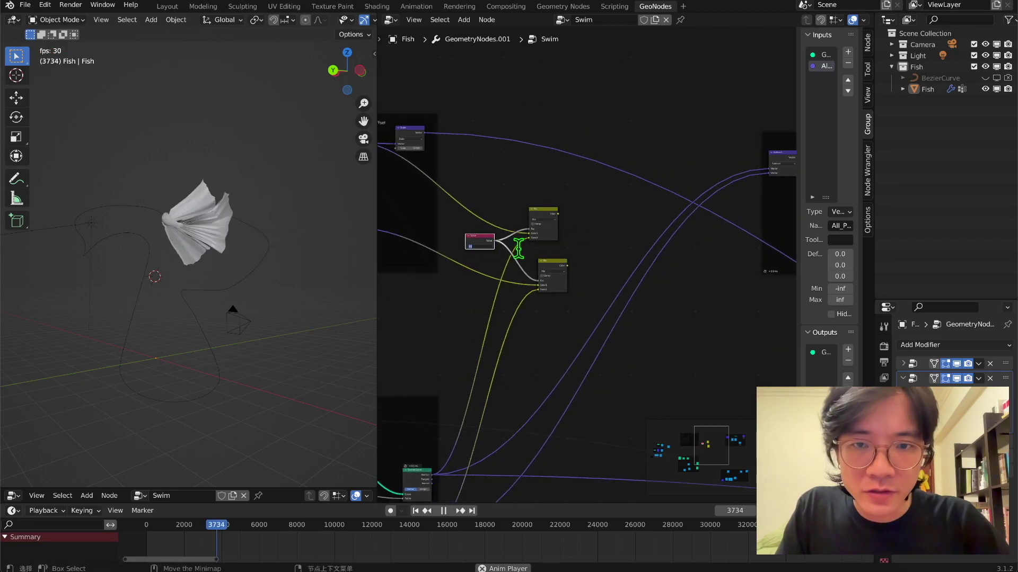
Connect the two Mix outputs to the Subtract inputs in the Rotate frame and move the Value and Mix nodes closer to that frame
scroll(550, 232, "right", 1)
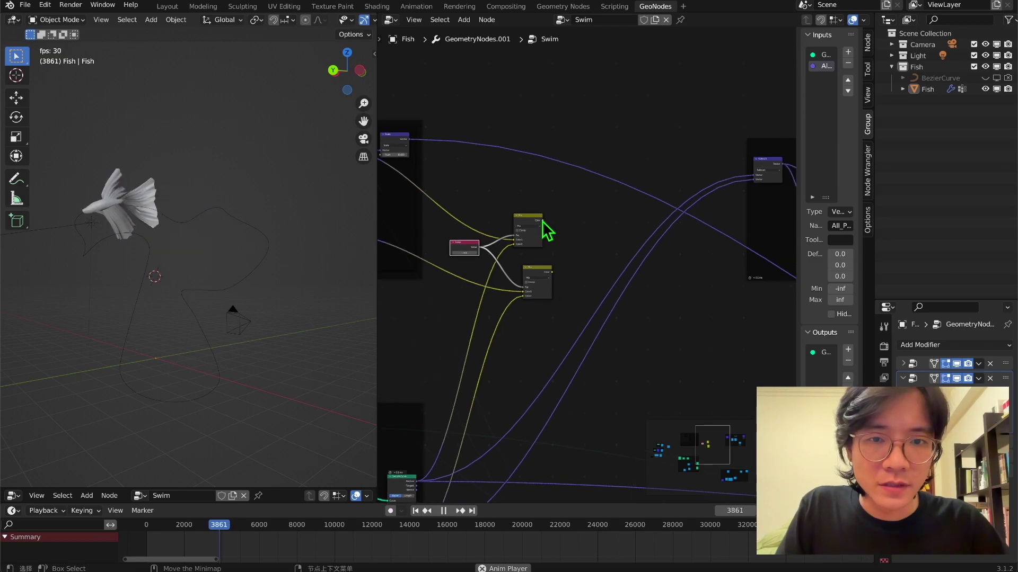
left_click_drag(541, 219, 755, 176)
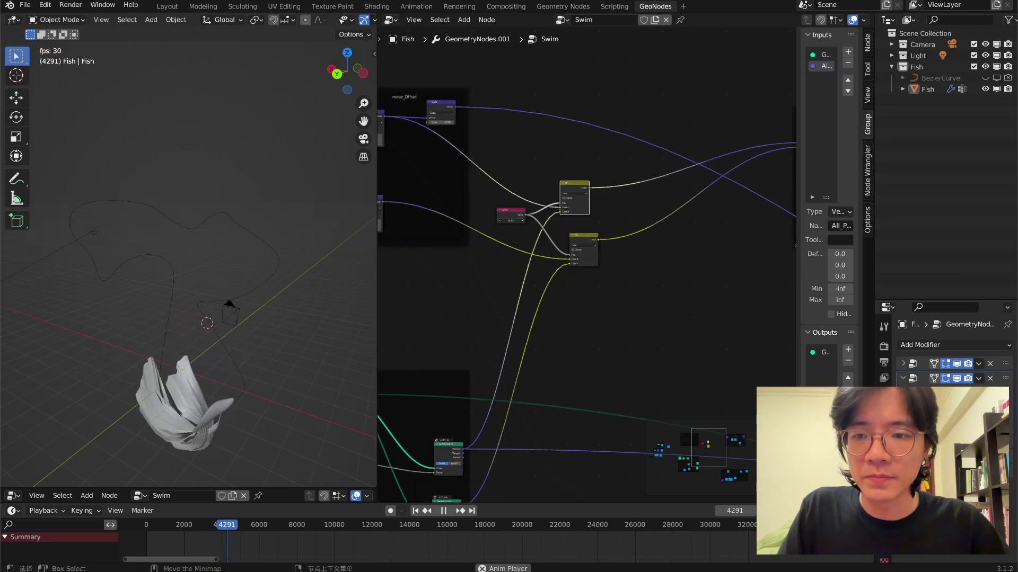
left_click_drag(474, 165, 605, 284)
scroll(604, 284, "up", 1)
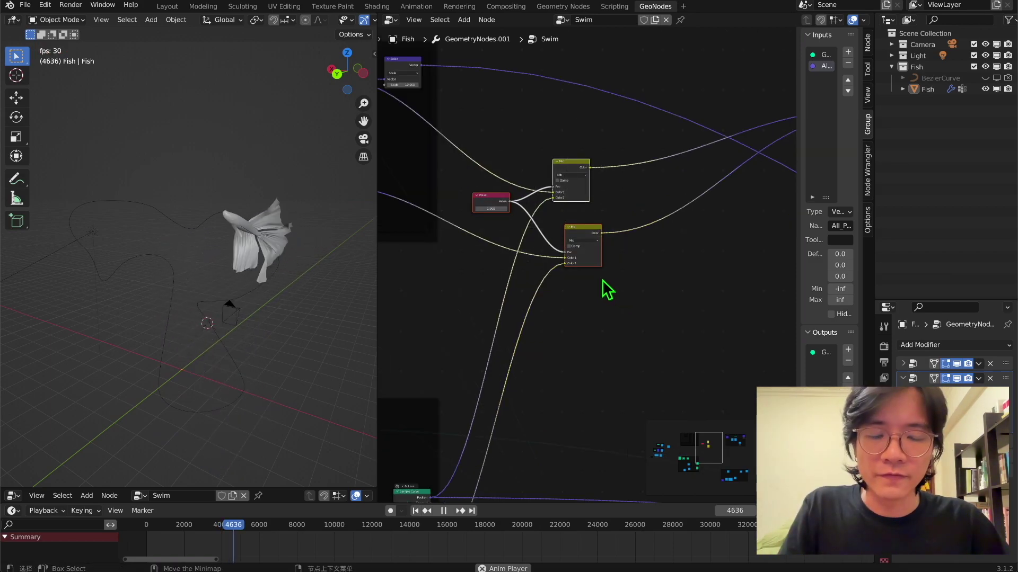
key("g")
left_click(688, 275)
Duplicate the upper Mix node and place the copy below the other two
left_click(654, 166)
key("shift+d")
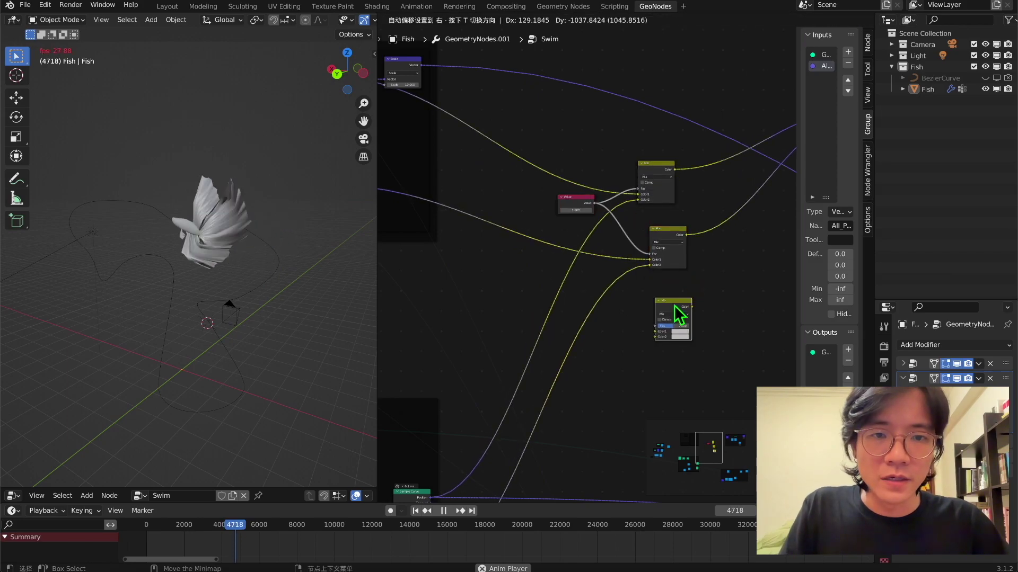
left_click(680, 315)
Reroute the noise_Offset Scale output from Set Position to the Color1 input of the third Mix node
scroll(529, 197, "down", 2)
left_click_drag(462, 127, 464, 122)
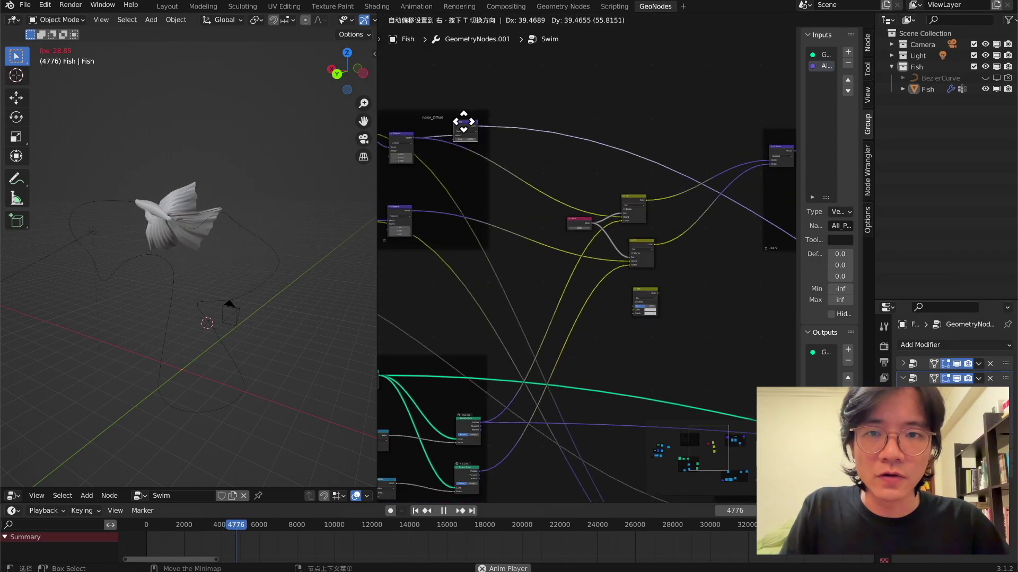
middle_click_drag(562, 231, 392, 114)
scroll(662, 194, "up", 2)
mouse_move(663, 189)
left_mouse_down()
mouse_move(659, 178)
mouse_move(659, 197)
left_mouse_up()
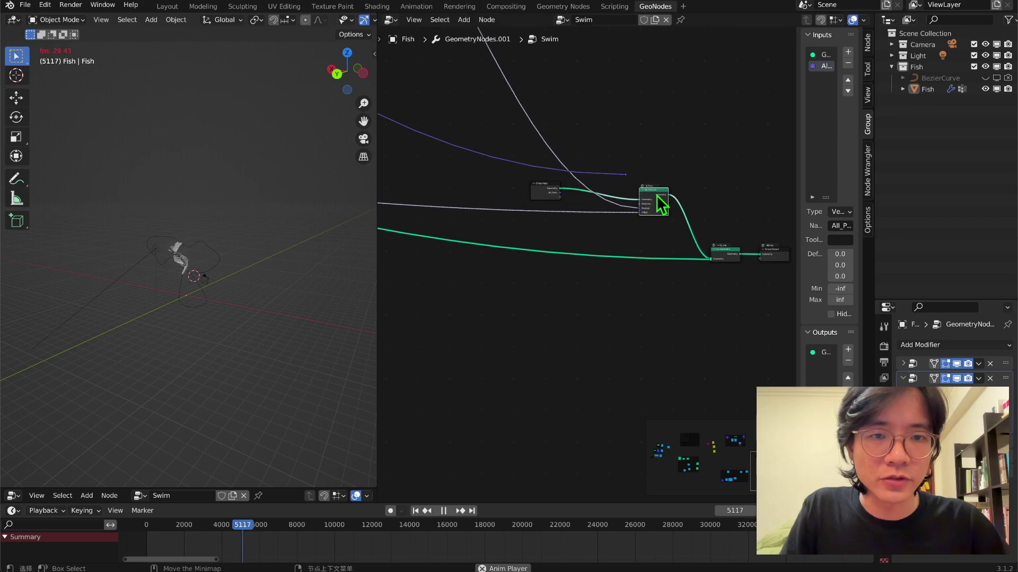
scroll(659, 207, "up", 2)
scroll(570, 231, "down", 6)
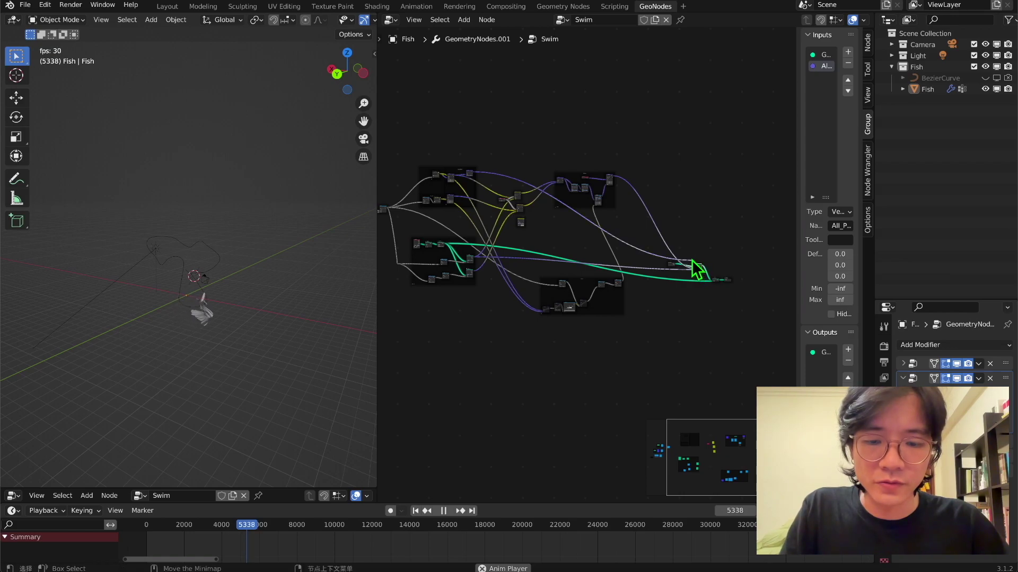
scroll(465, 195, "up", 7)
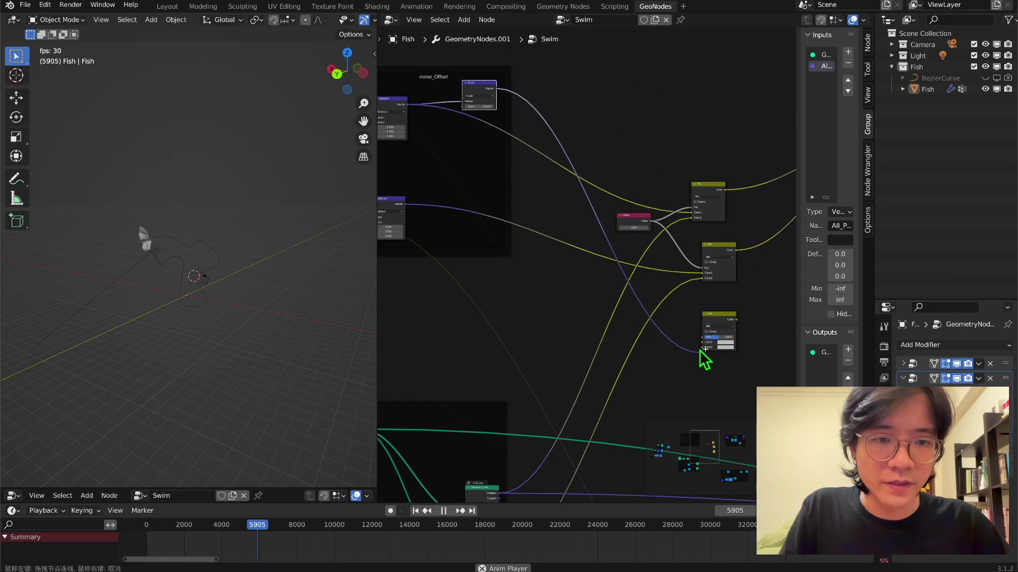
left_click_drag(701, 344, 702, 343)
middle_click_drag(661, 305, 626, 156)
Connect the upper Sample Curve's Position to Color2 and the Value node to Fac on the third Mix node
left_click_drag(464, 345, 592, 196)
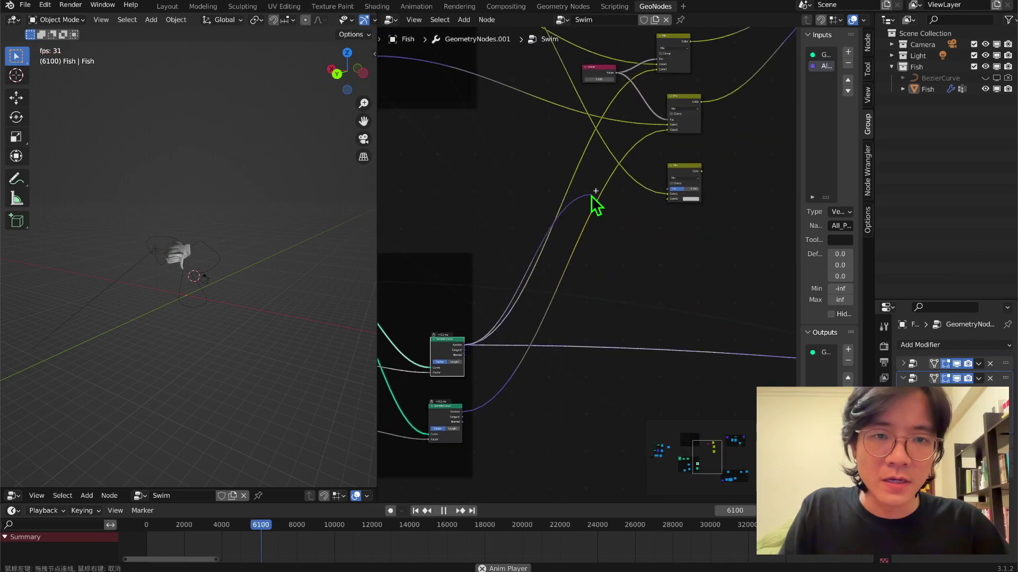
left_click_drag(661, 202, 668, 199)
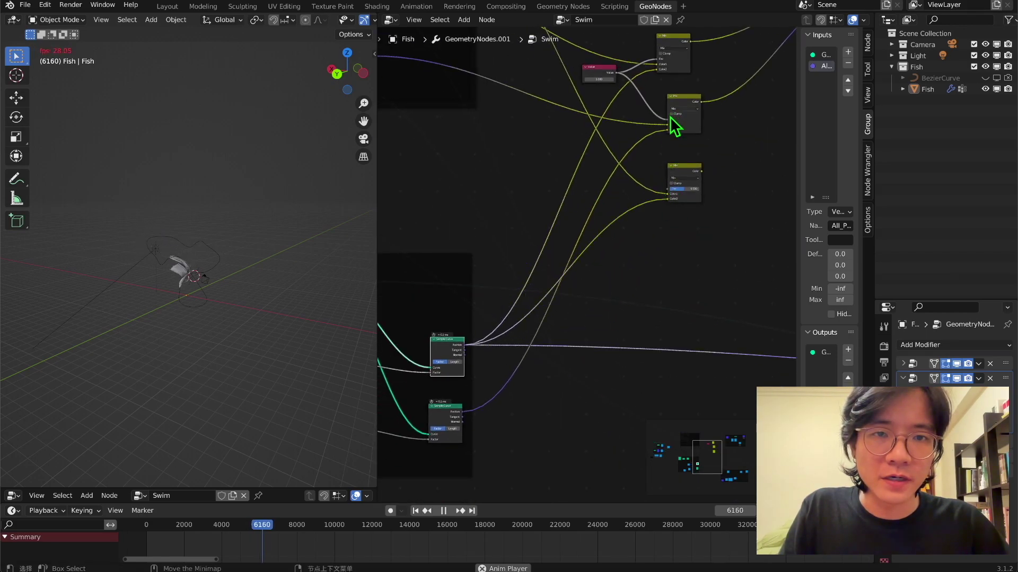
middle_click_drag(668, 103, 671, 143)
left_click_drag(619, 116, 672, 232)
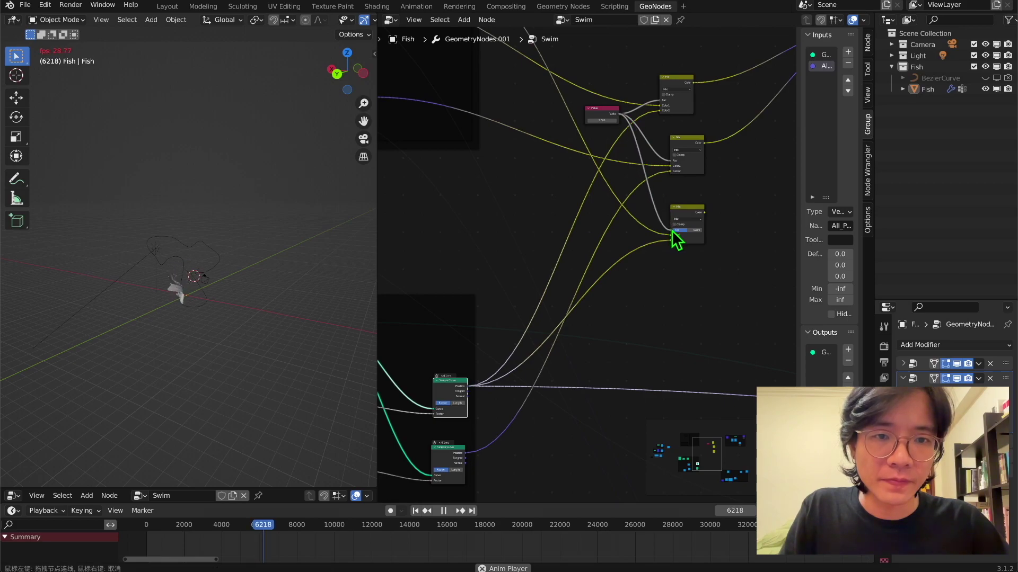
Connect the third Mix node's Color output to the Offset input of Set Position
middle_click_drag(680, 237, 536, 249)
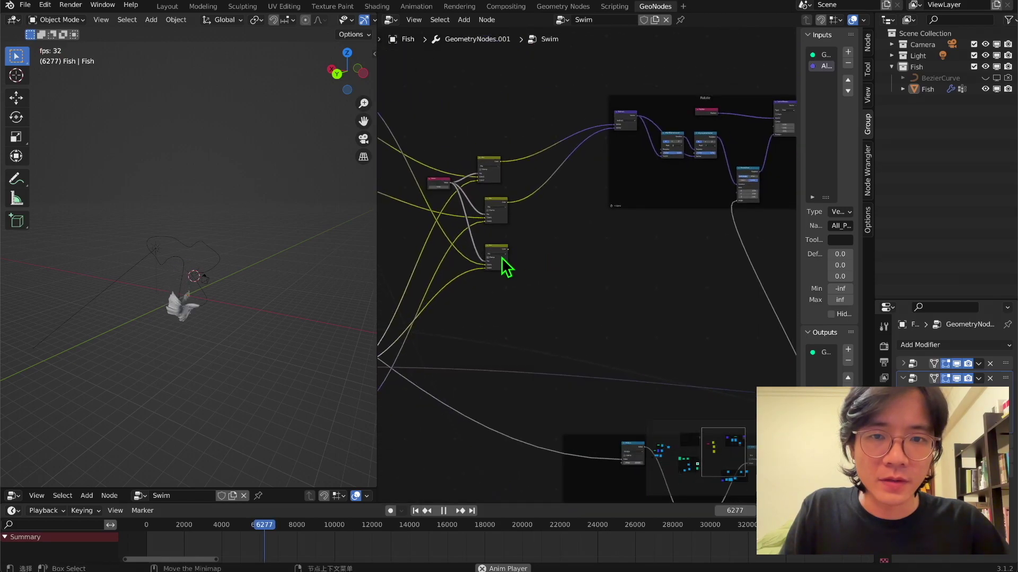
left_click_drag(508, 250, 737, 448)
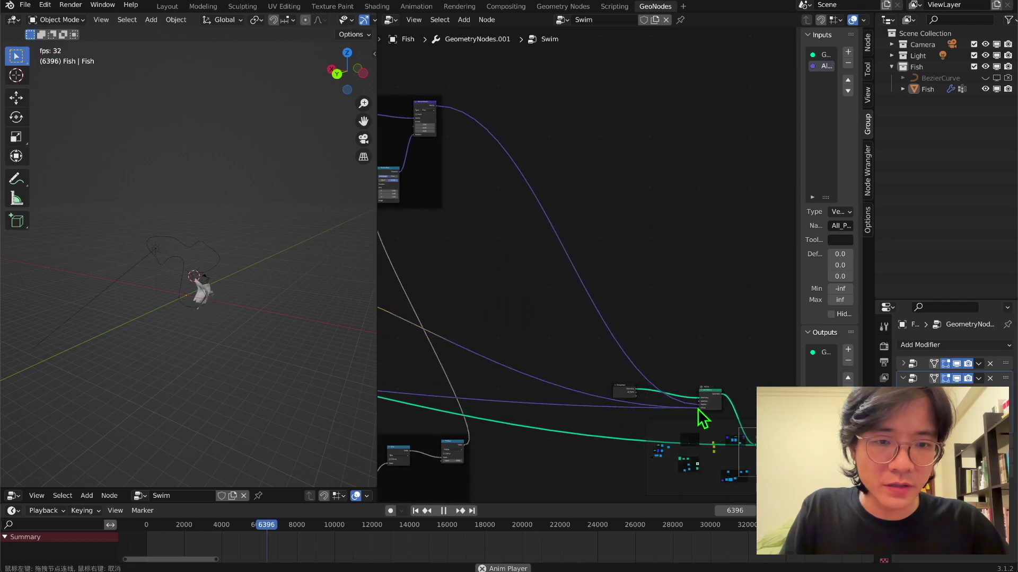
left_click_drag(698, 409, 697, 408)
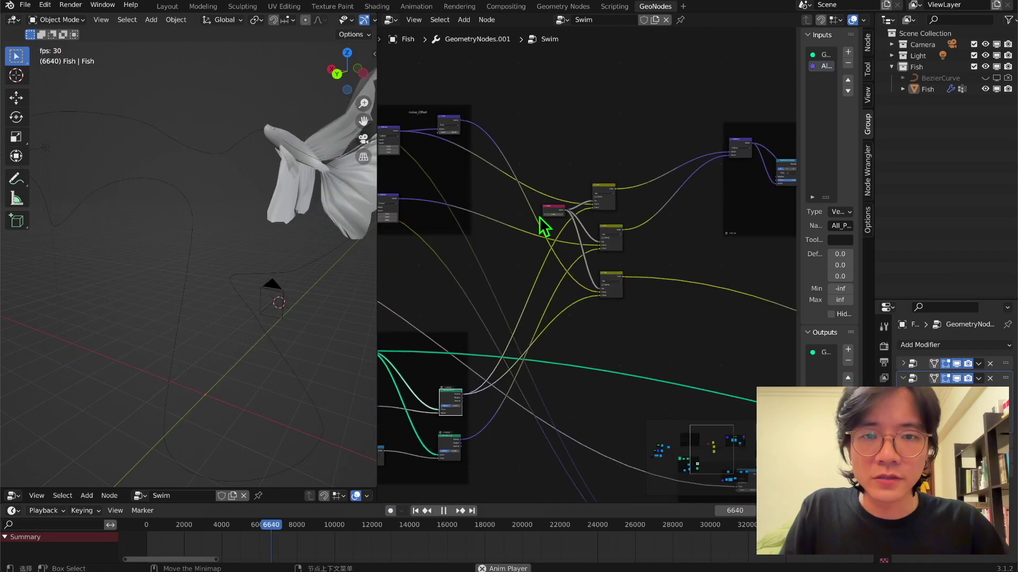
Set the Value node to 0 and watch the fish's motion in the viewport
scroll(540, 220, "up", 4)
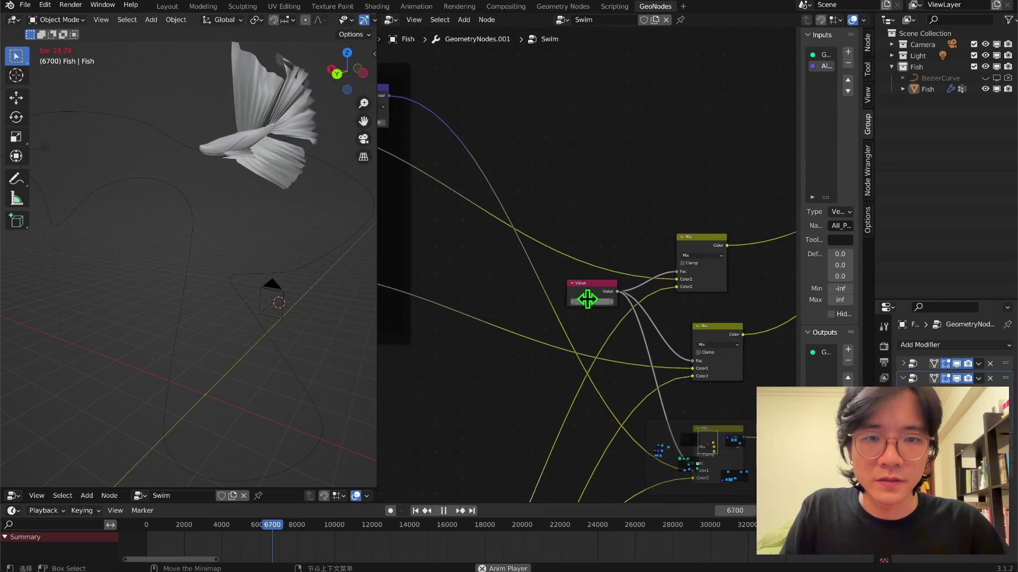
left_click_drag(594, 302, 579, 302)
scroll(299, 319, "down", 5)
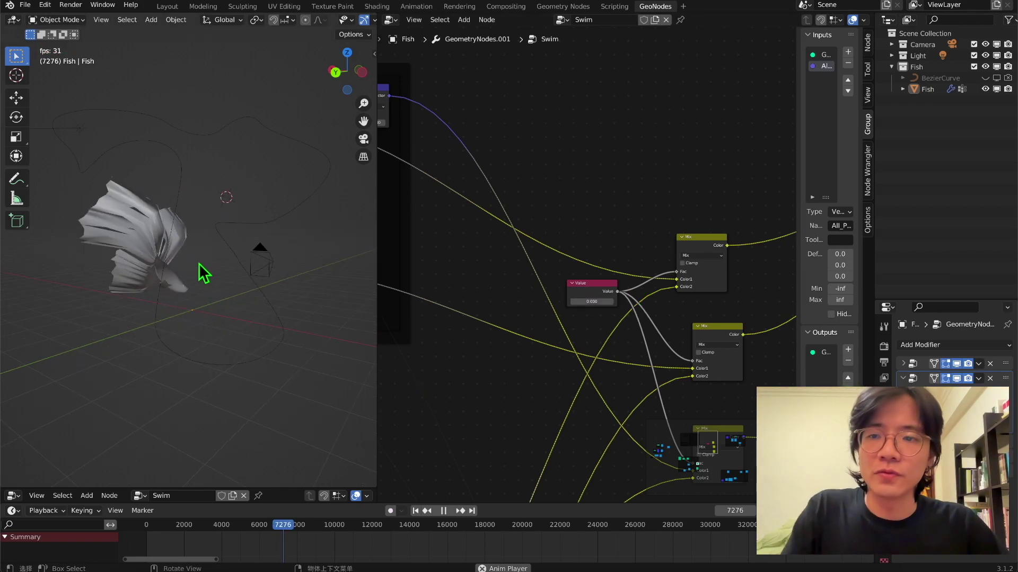
middle_click_drag(212, 270, 73, 240)
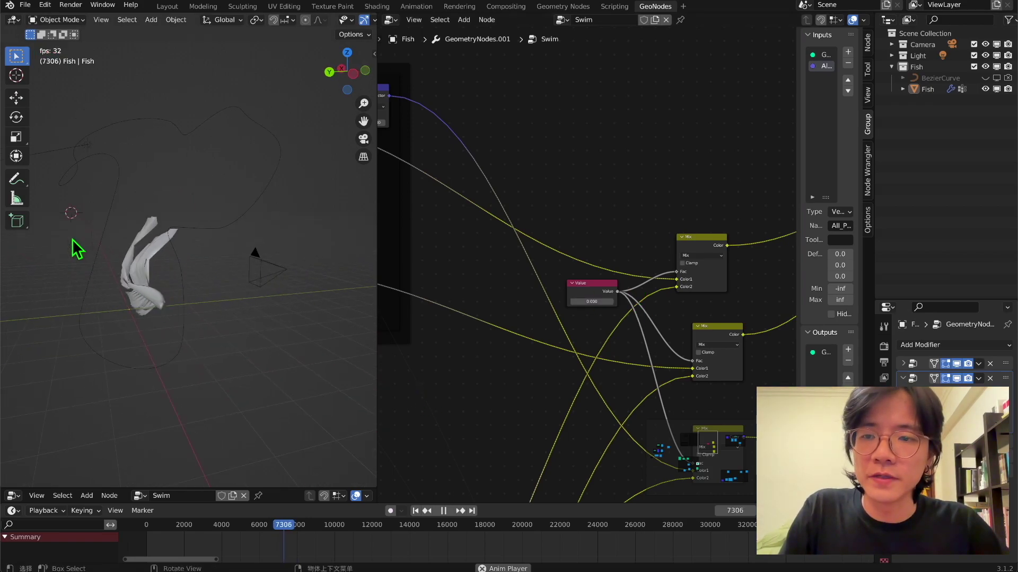
Set the Value node to 0.5 and watch the fish's blended motion in the viewport
left_click(592, 302)
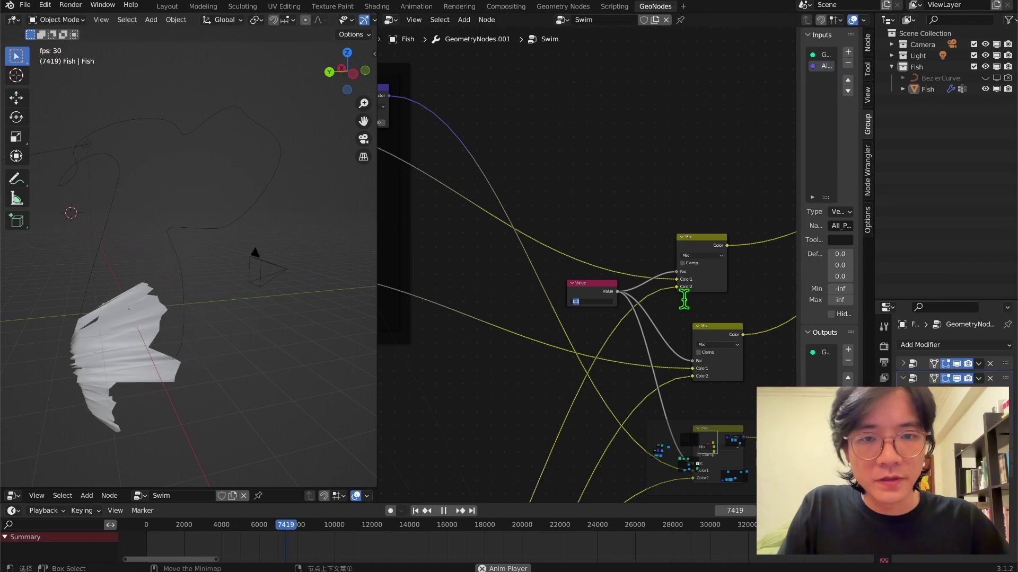
type("0.5")
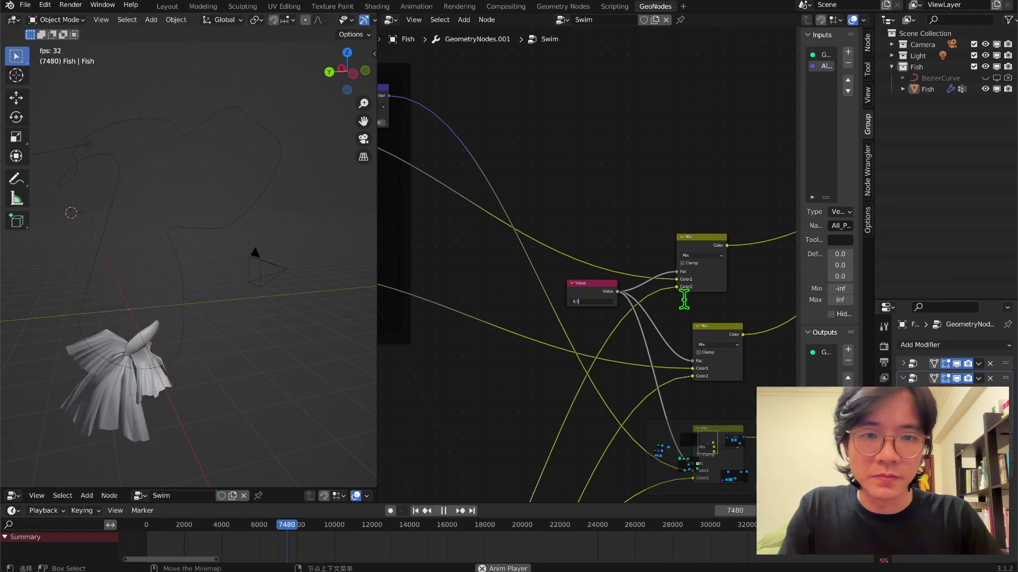
key("Return")
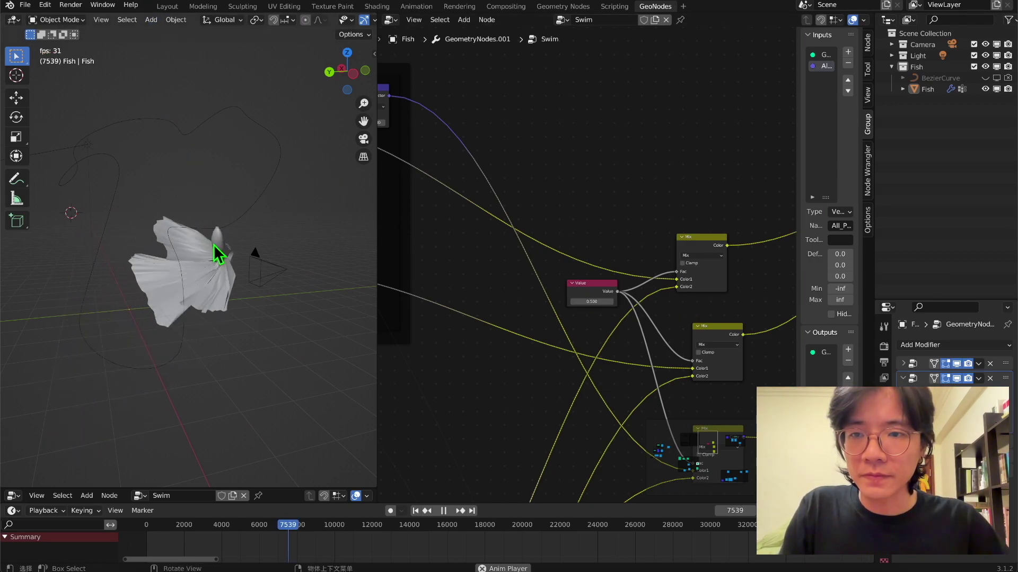
middle_click_drag(219, 259, 243, 269)
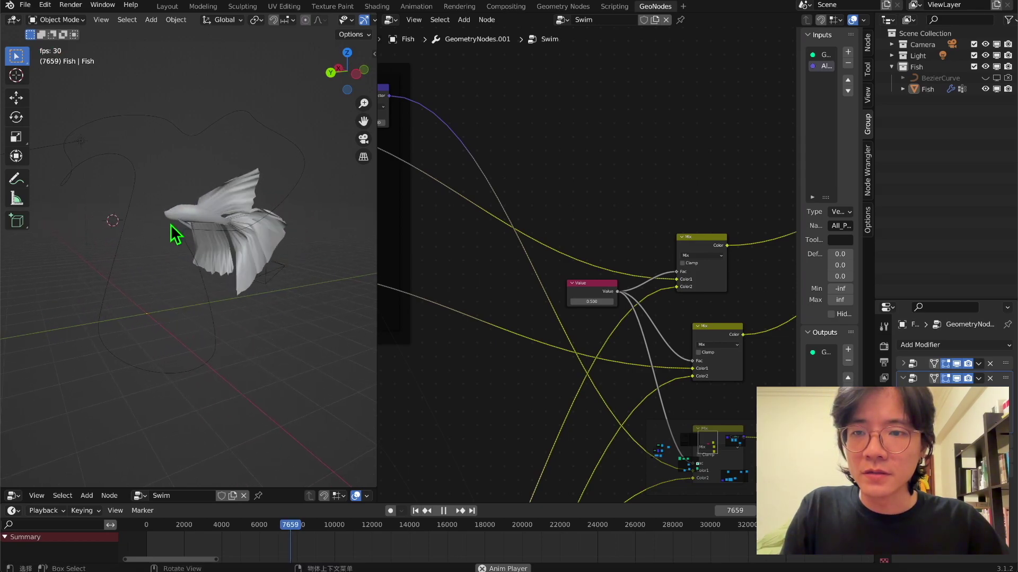
Unhide the Bezier curve, select it and scale it up around the fish
middle_click_drag(150, 125, 164, 180)
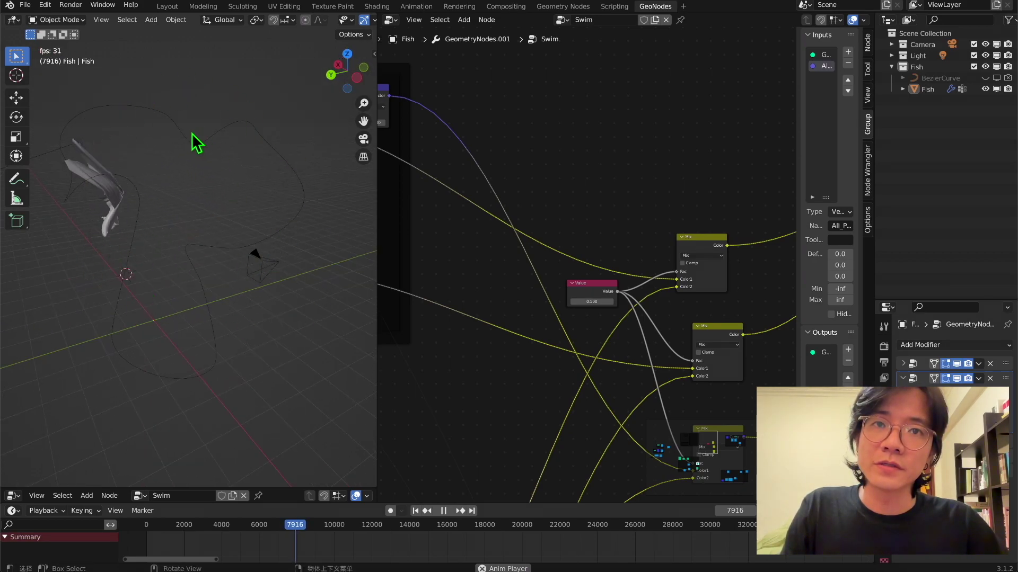
middle_click_drag(314, 259, 75, 214)
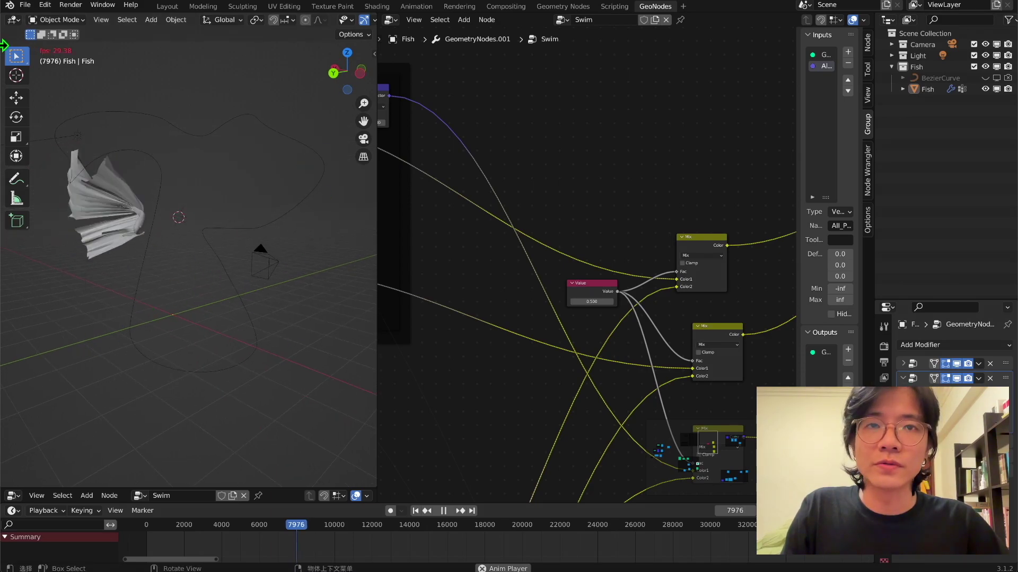
left_click(953, 89)
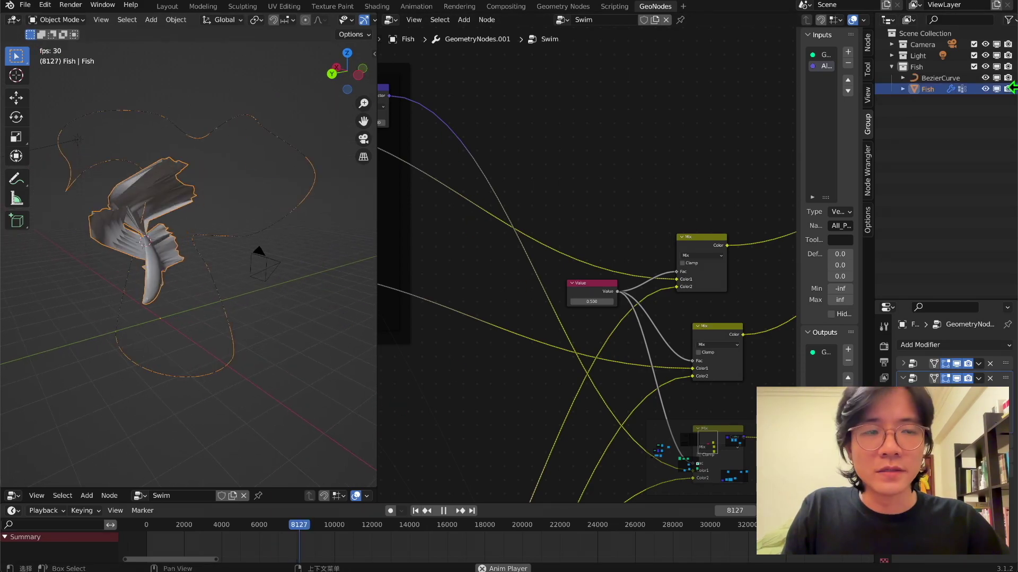
left_click(950, 79)
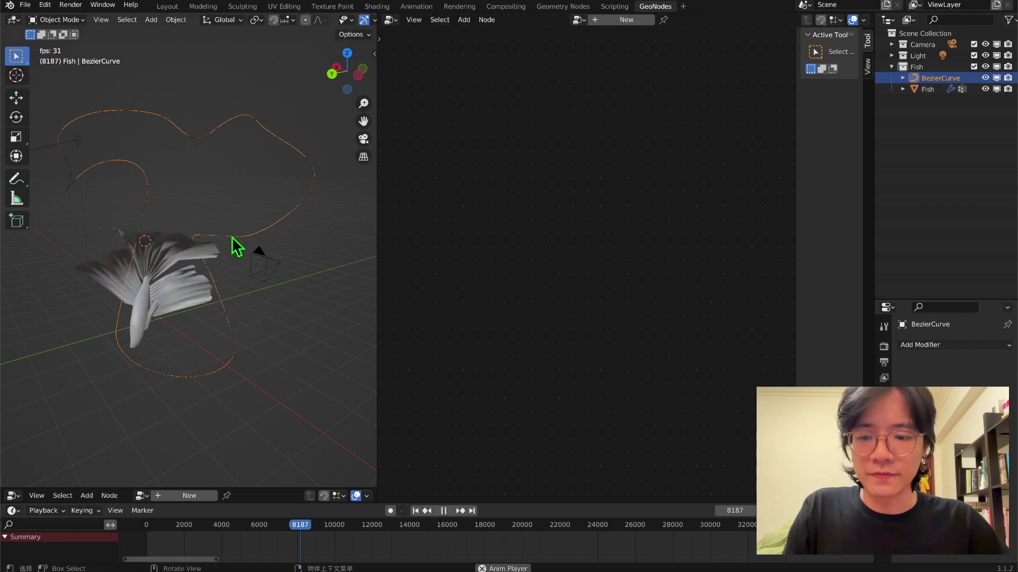
scroll(198, 273, "down", 3)
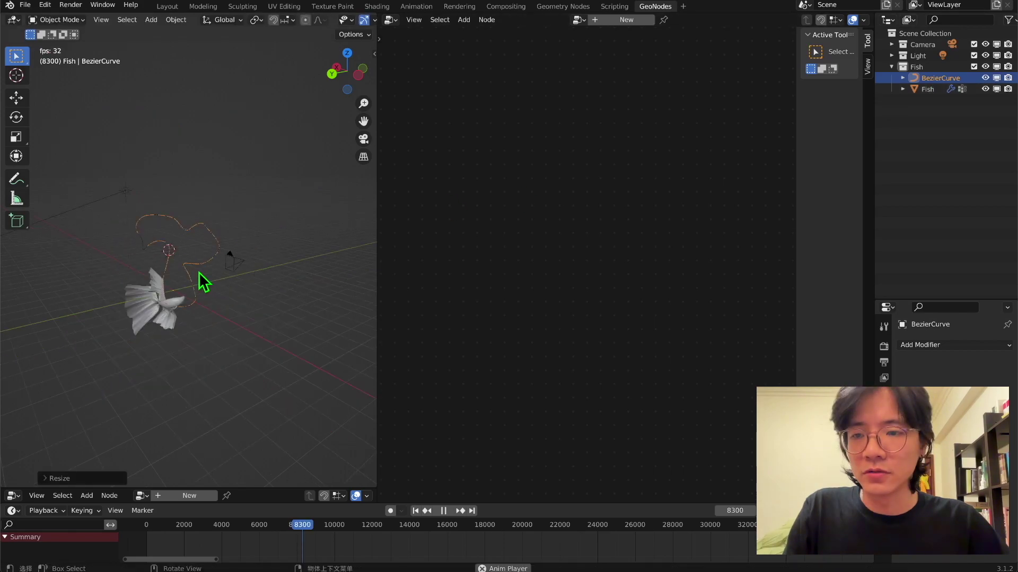
scroll(242, 234, "up", 4)
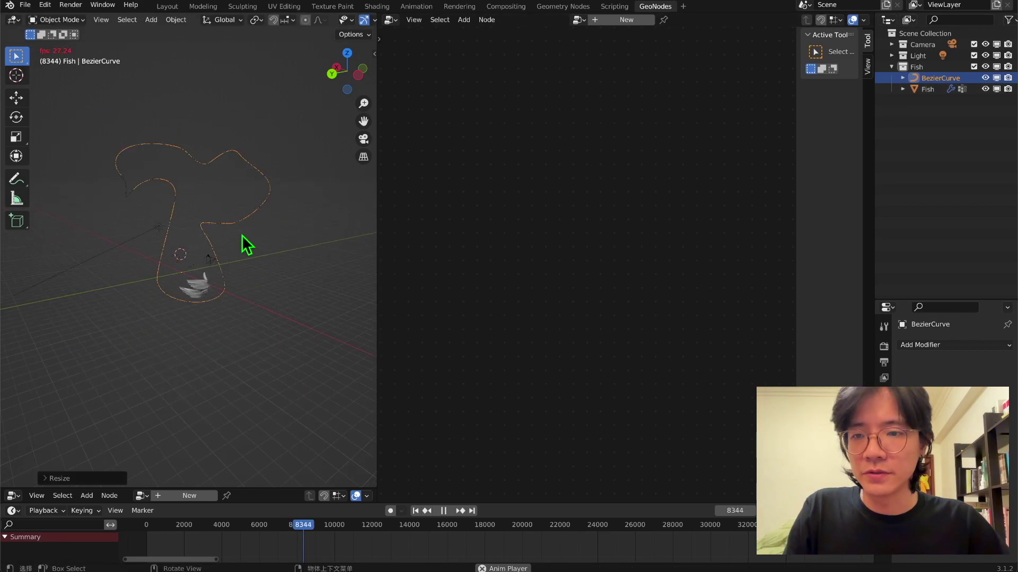
Move the Bezier curve through the scene, checking its position from several angles
key("g")
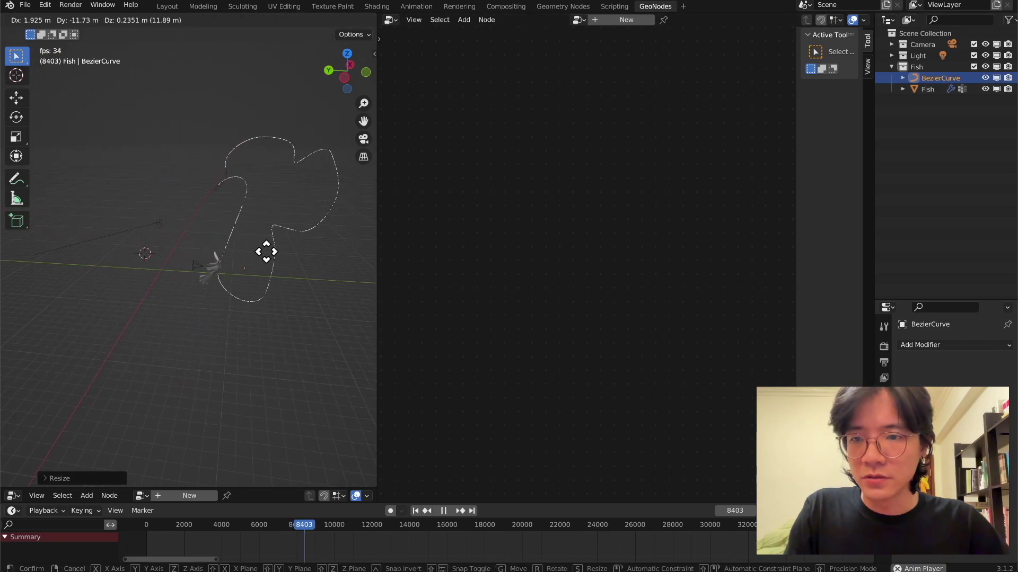
left_click(270, 254)
middle_click_drag(228, 295, 284, 243)
key("g")
left_click(156, 261)
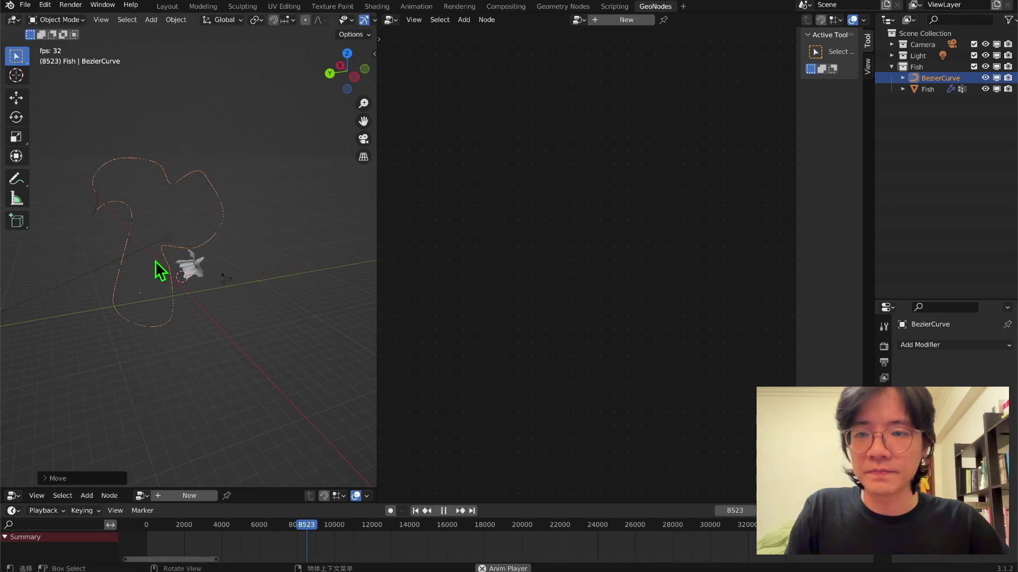
key("g")
middle_click_drag(220, 323, 221, 262)
left_click(142, 265)
key("g")
left_click(206, 257)
Shift the Bezier curve sideways once more and check its placement against the fish through the camera
scroll(220, 262, "up", 5)
scroll(221, 262, "down", 2)
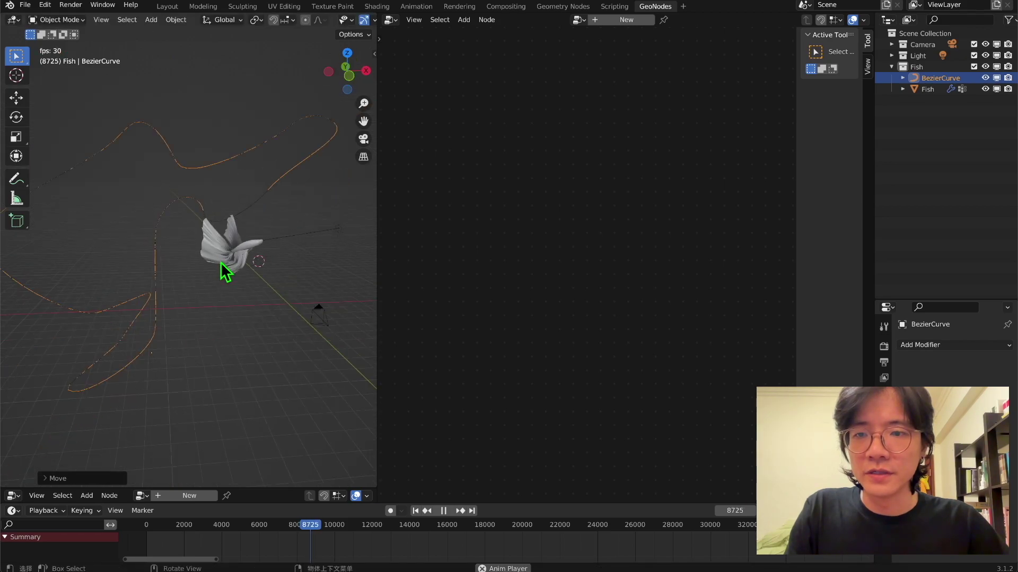
key("g")
left_click(356, 251)
middle_click_drag(355, 250, 365, 288)
left_click(364, 139)
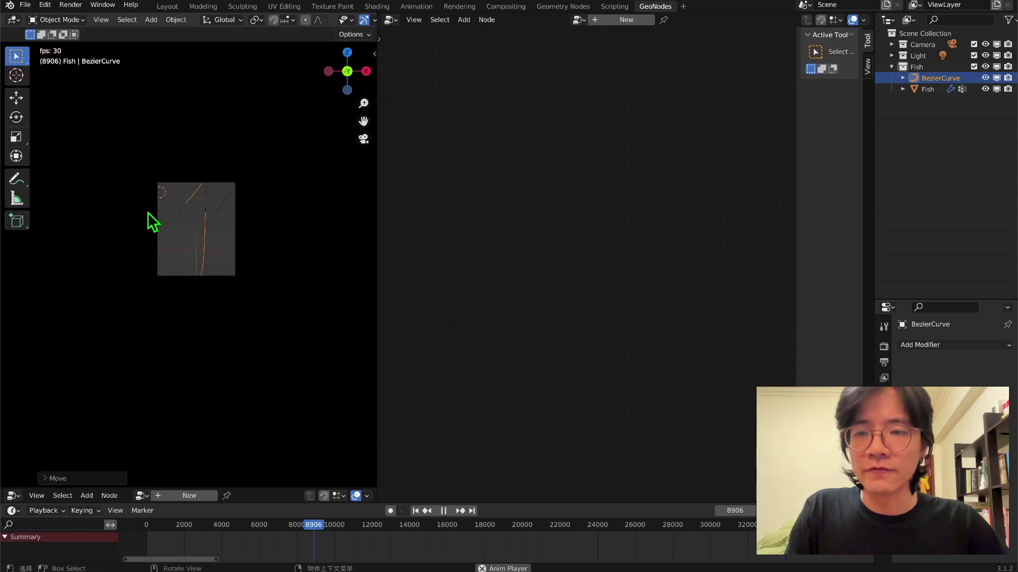
scroll(189, 257, "up", 2)
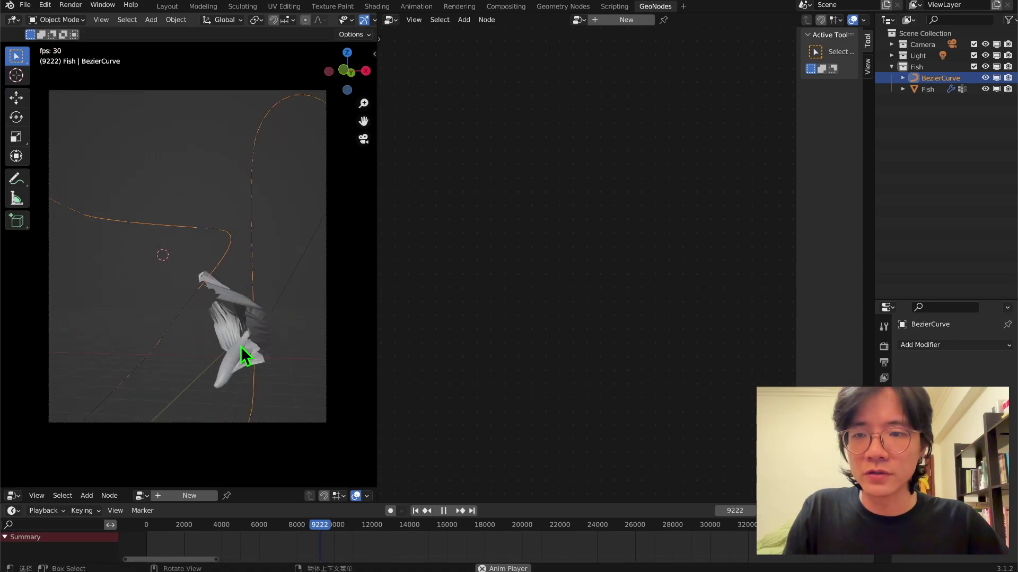
scroll(136, 294, "down", 2)
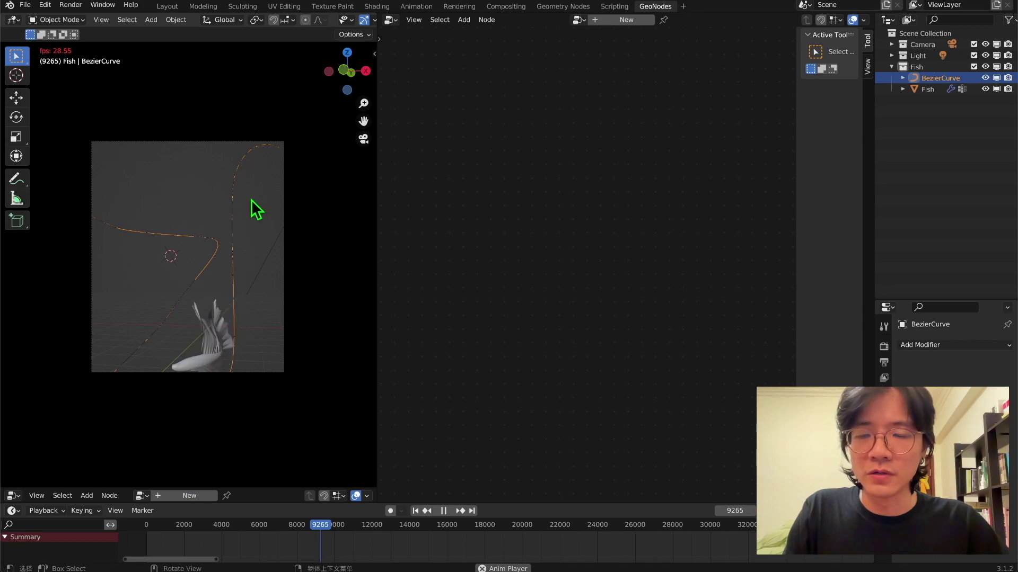
Scale the Bezier curve down in the camera view and widen the 3D viewport
key("s")
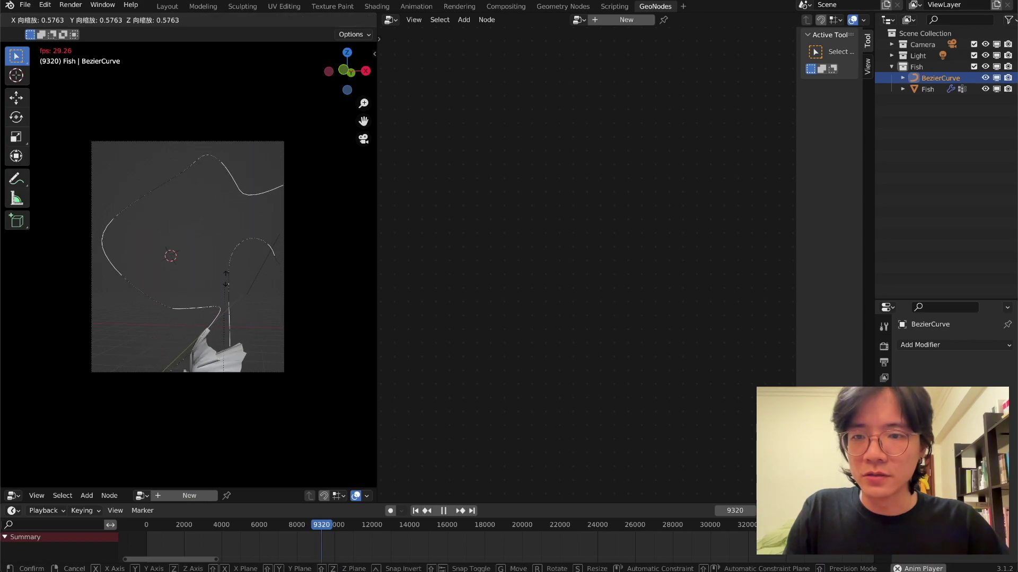
left_click(238, 280)
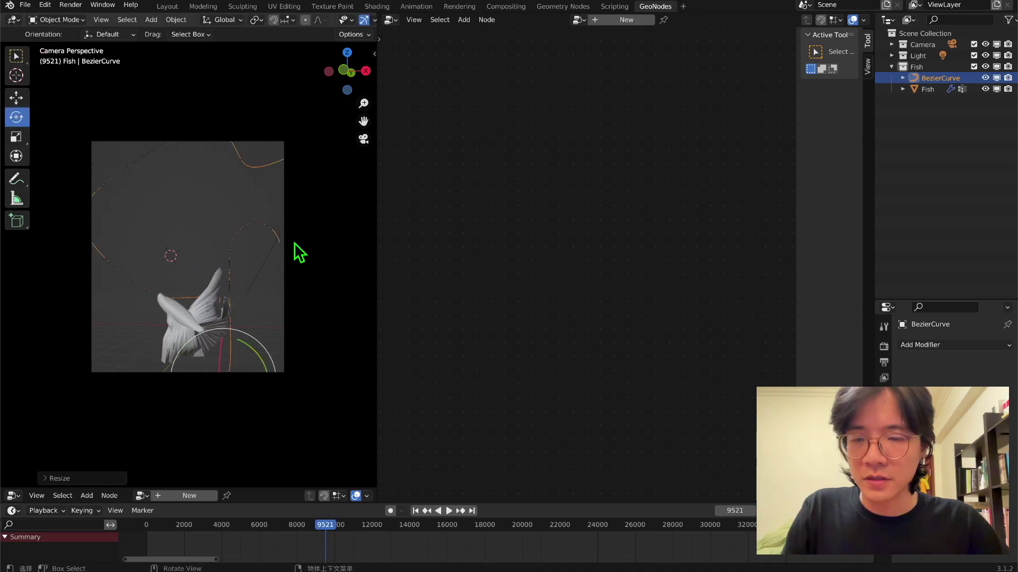
left_click_drag(375, 157, 581, 180)
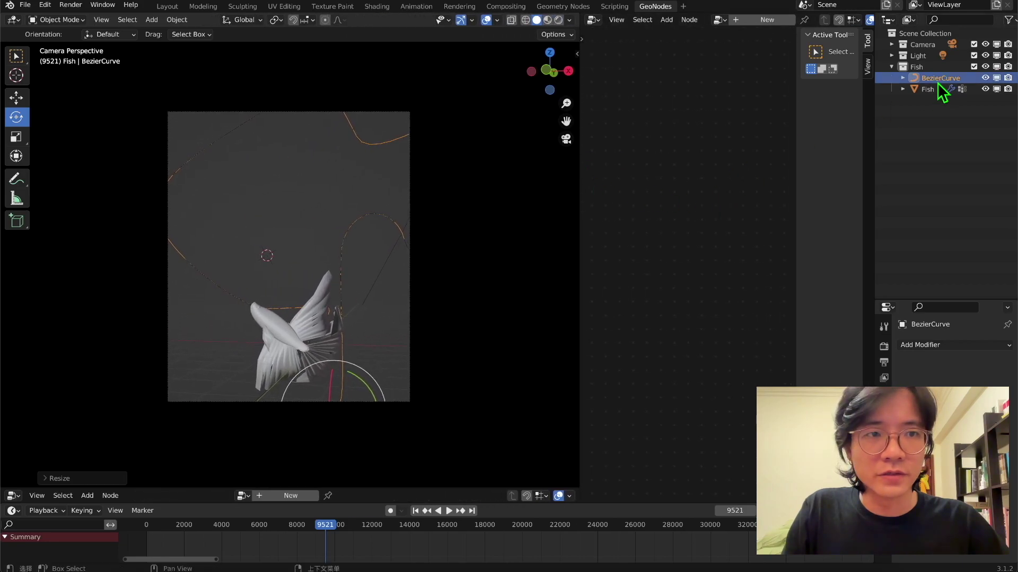
Rotate the Bezier curve slightly with the rotation gizmo, checking its orientation from different angles
mouse_move(355, 377)
left_mouse_down()
mouse_move(312, 356)
mouse_move(343, 377)
left_mouse_up()
middle_click_drag(344, 380, 337, 371)
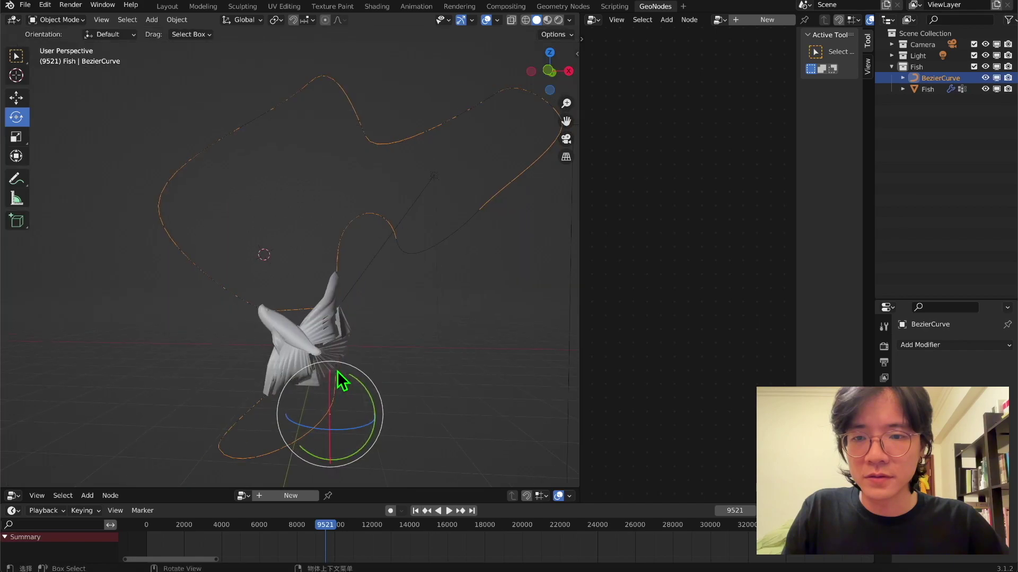
left_click_drag(307, 425, 324, 435)
middle_click_drag(333, 366, 282, 368)
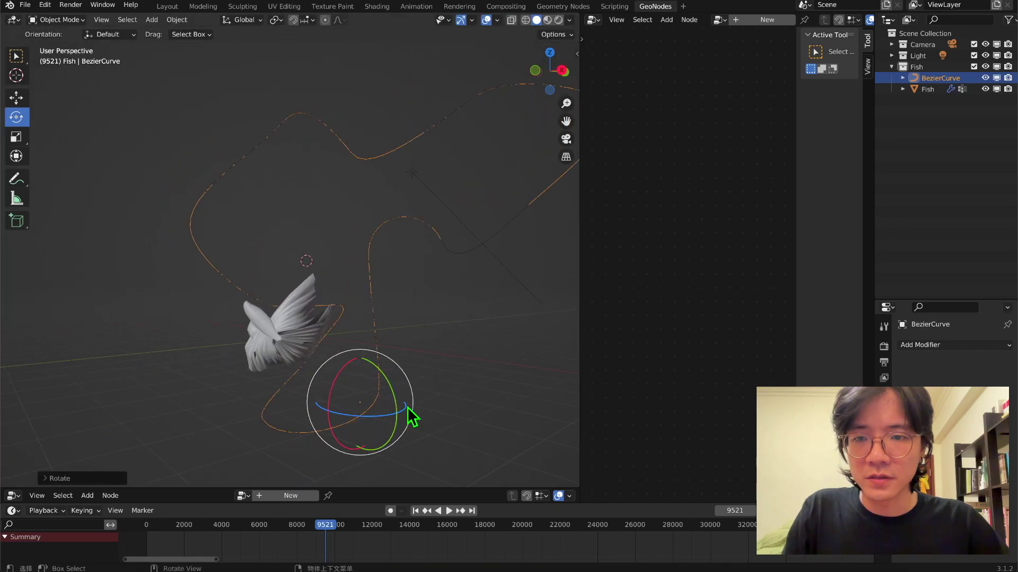
middle_click_drag(338, 278, 310, 291)
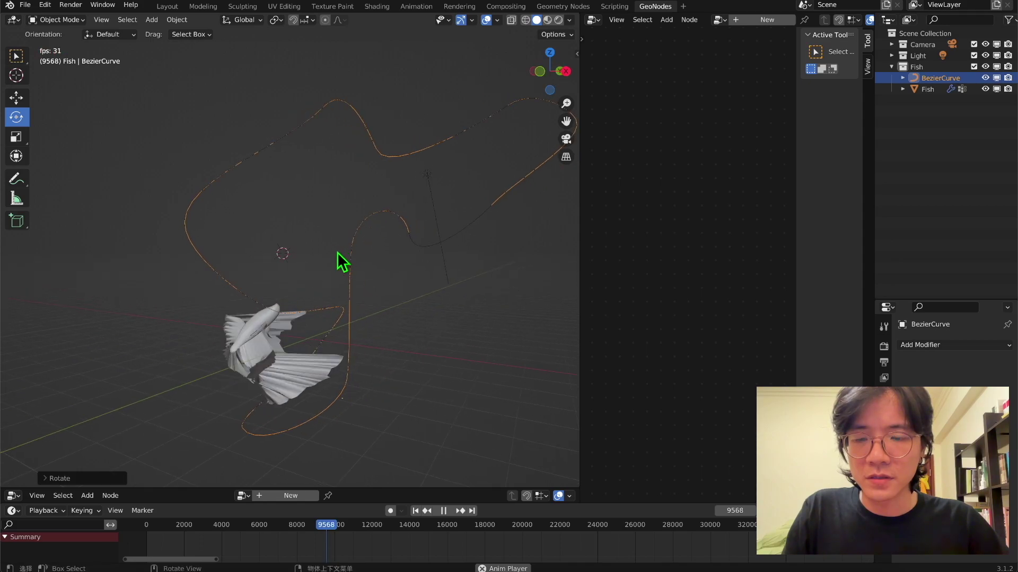
Turn the Bezier curve further and tip it about the Y axis until it lies roughly horizontal
key("space")
left_click_drag(373, 376, 312, 378)
middle_click_drag(312, 378, 354, 361)
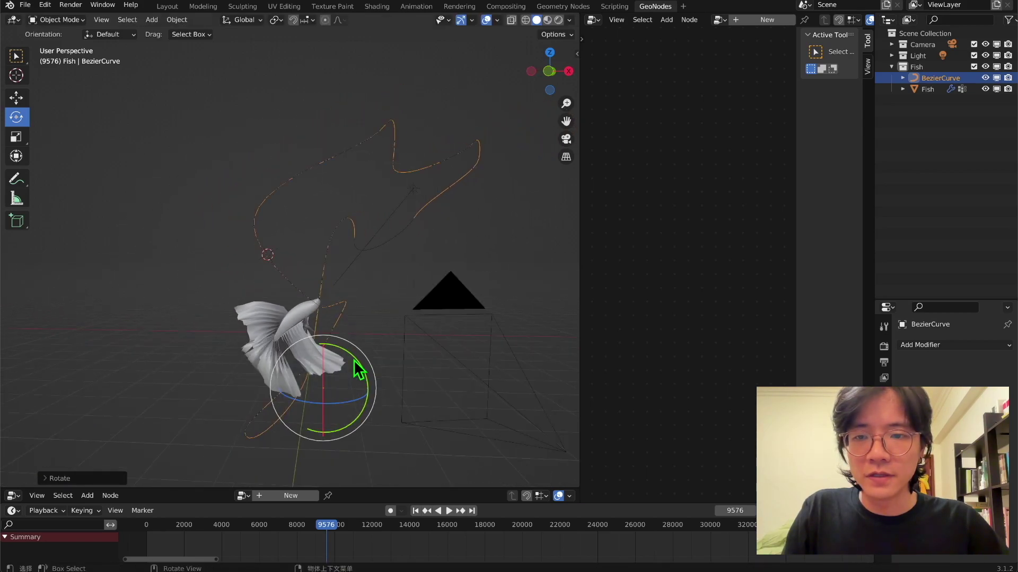
left_click_drag(338, 351, 280, 415)
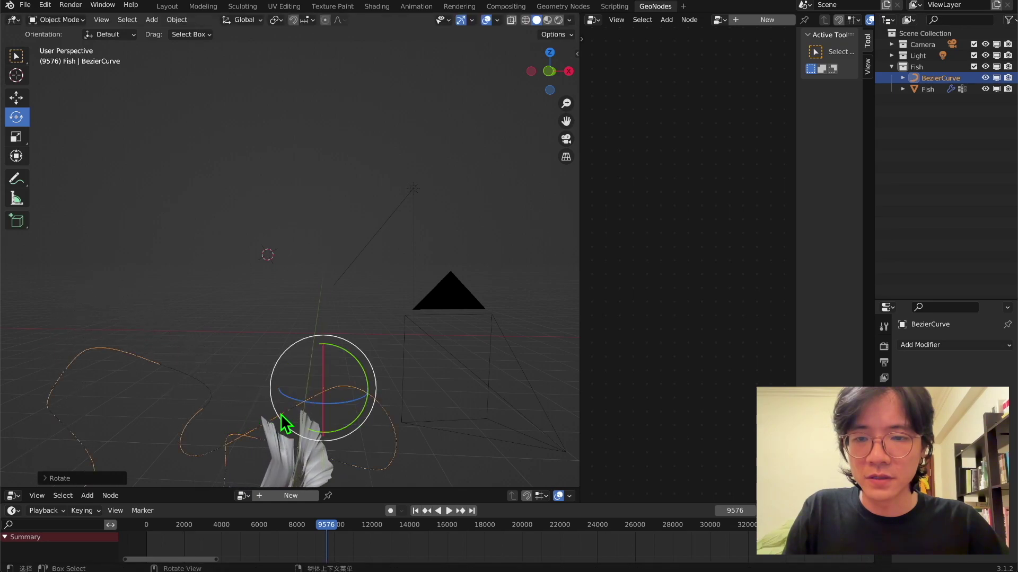
Raise the Bezier curve along the Z axis above the ground grid
scroll(281, 414, "down", 1)
left_click(16, 96)
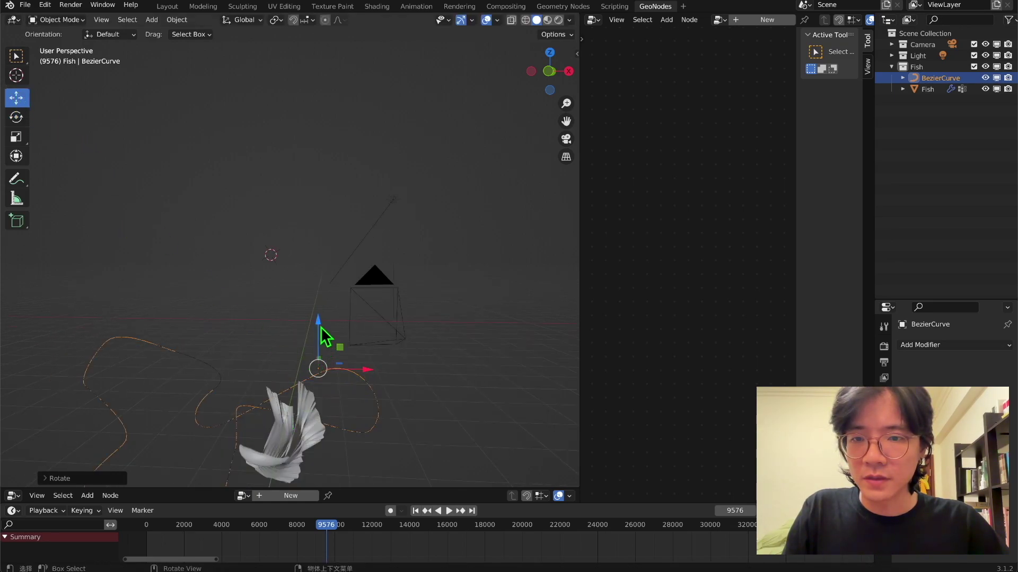
left_click_drag(320, 327, 344, 154)
middle_click_drag(329, 363, 310, 307)
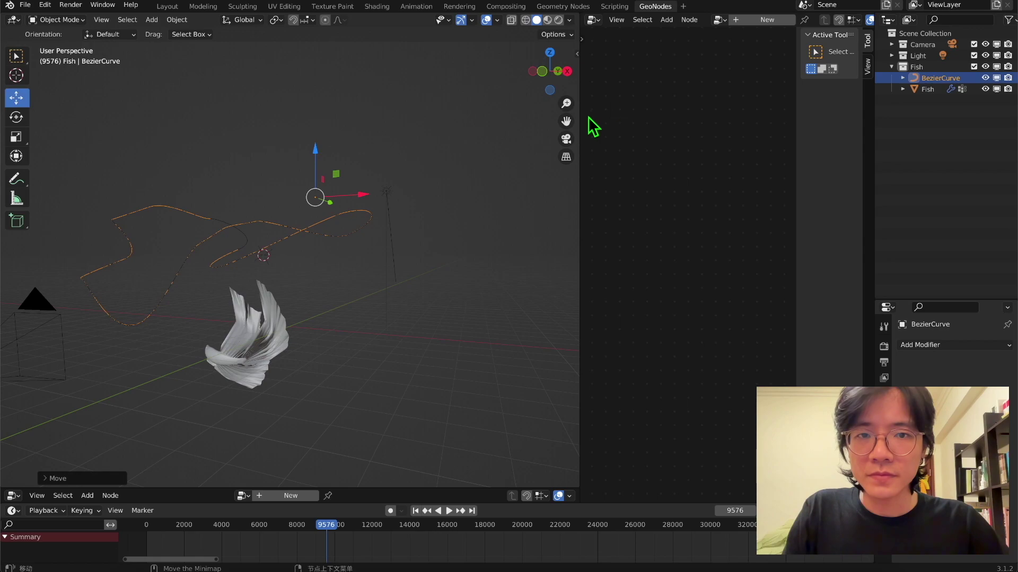
Play the animation and watch the fish swim in and out of the camera view
left_click(563, 140)
key("space")
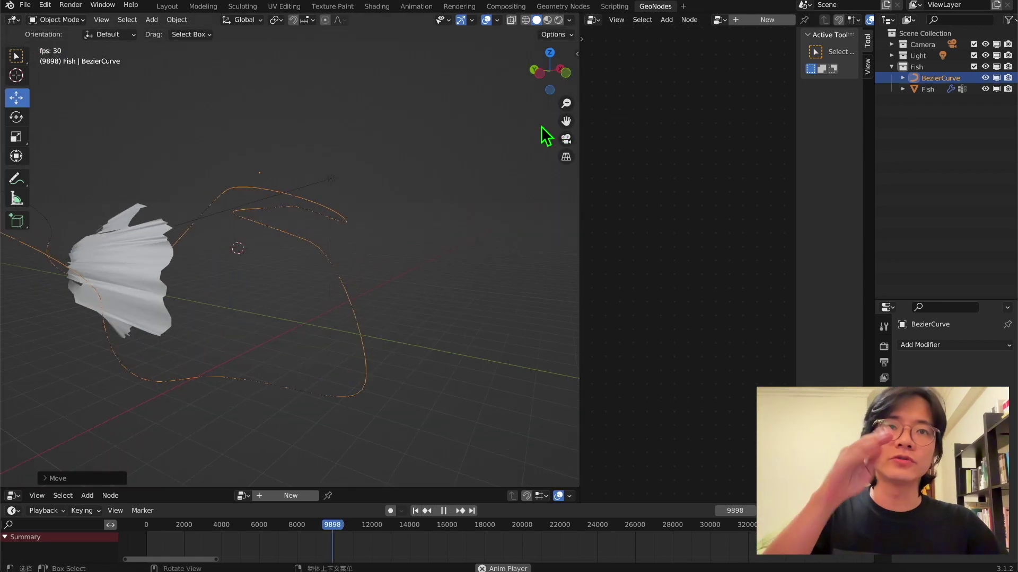
left_click(566, 139)
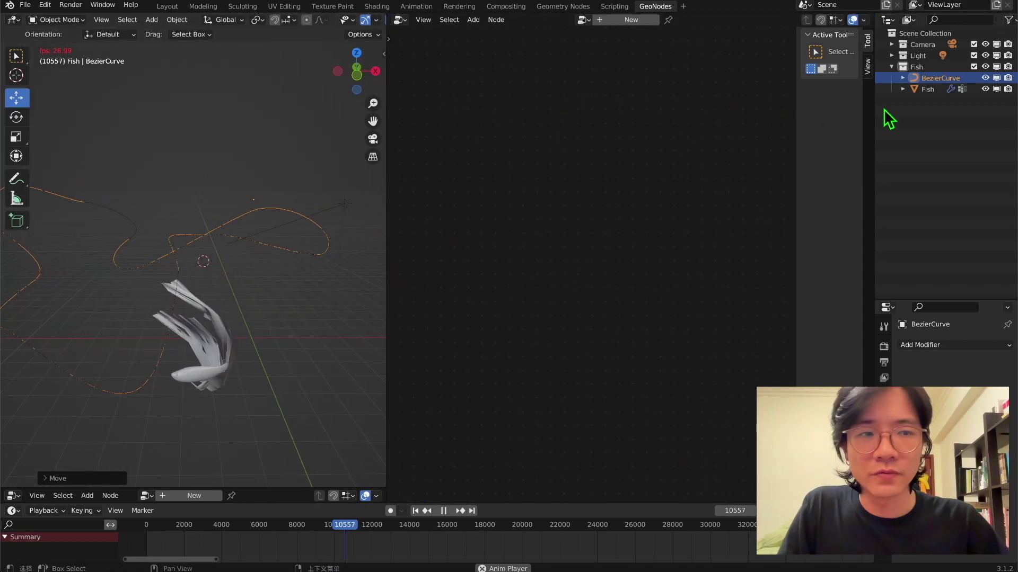
Select the Fish and shift the muted Distance node upward in the wave frame of the Swim node tree
left_click(927, 89)
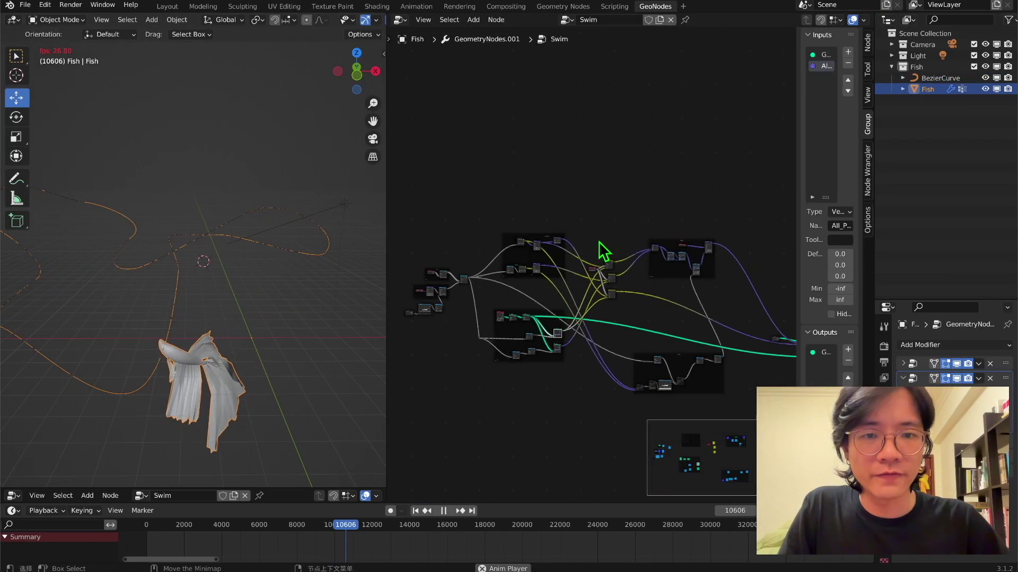
scroll(593, 260, "up", 2)
left_click_drag(472, 182, 578, 289)
scroll(655, 440, "up", 10)
left_click_drag(627, 320, 618, 292)
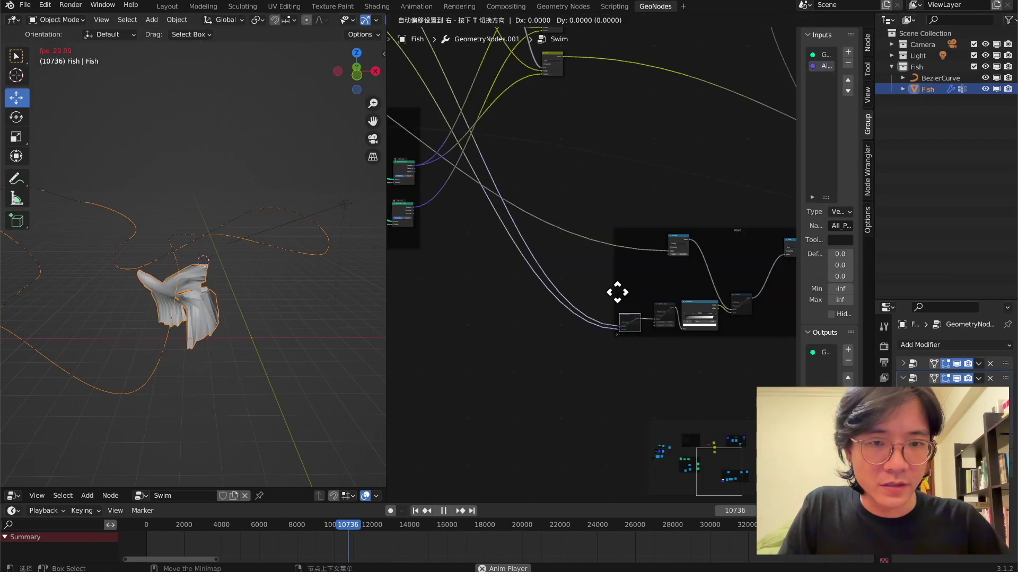
left_click(630, 285)
scroll(590, 249, "down", 2)
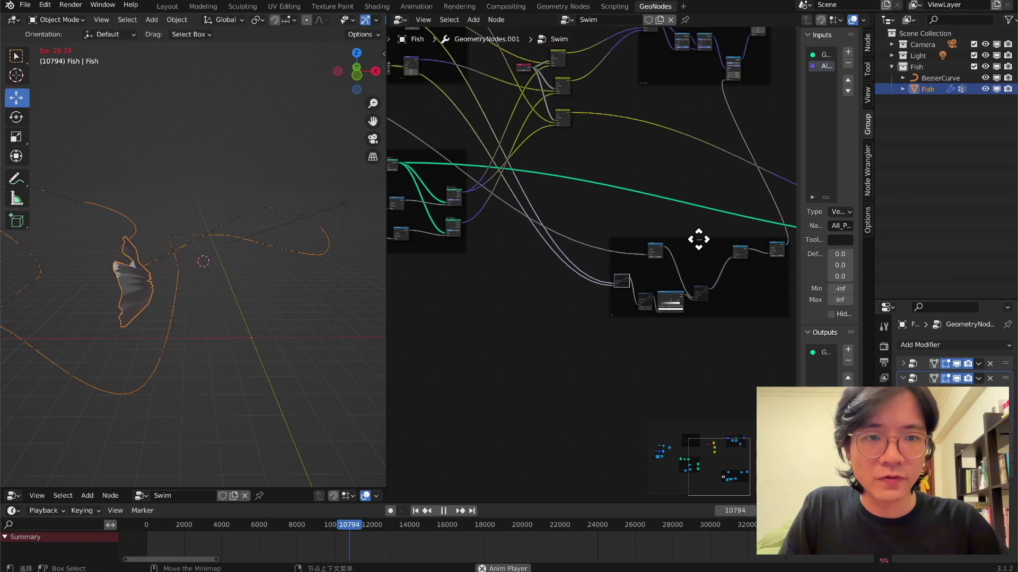
left_click_drag(698, 240, 699, 222)
scroll(594, 228, "up", 4)
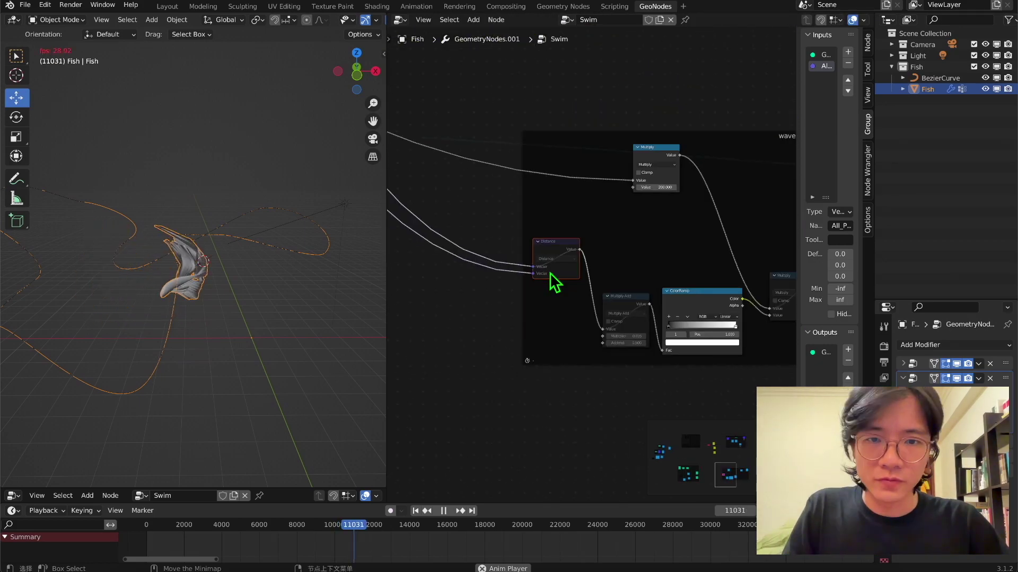
Add a Vector Math node below the noise_Offset frame
scroll(549, 281, "down", 2)
scroll(518, 205, "up", 3)
middle_click_drag(518, 204, 660, 396)
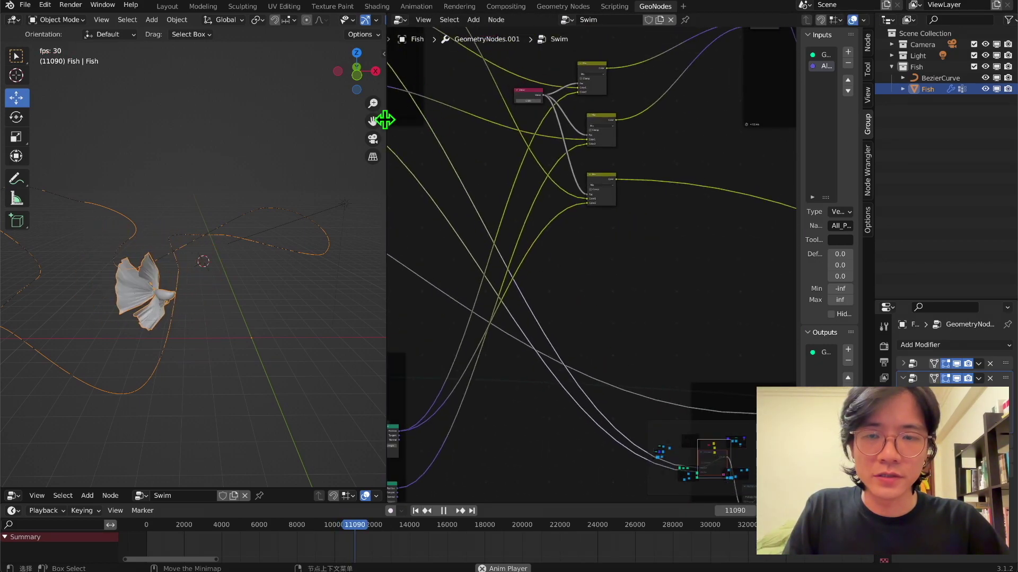
middle_click_drag(496, 170, 441, 37)
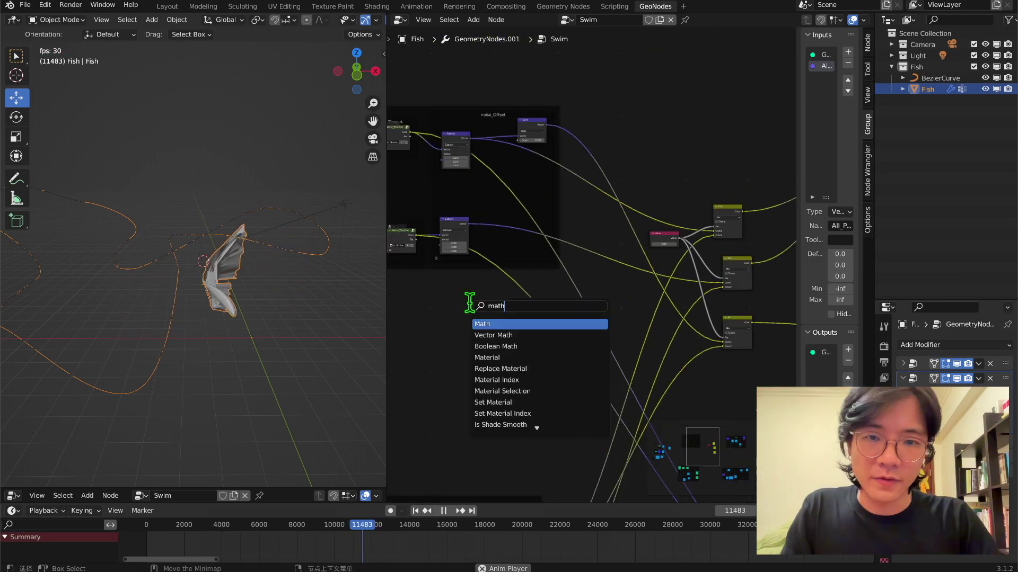
key("Down")
key("Return")
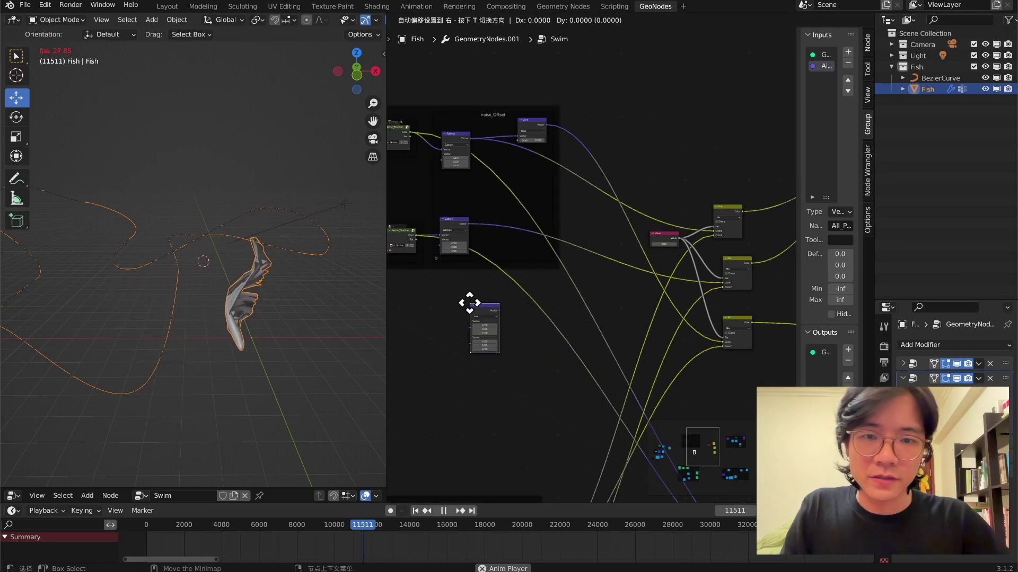
left_click(469, 305)
scroll(477, 312, "up", 3)
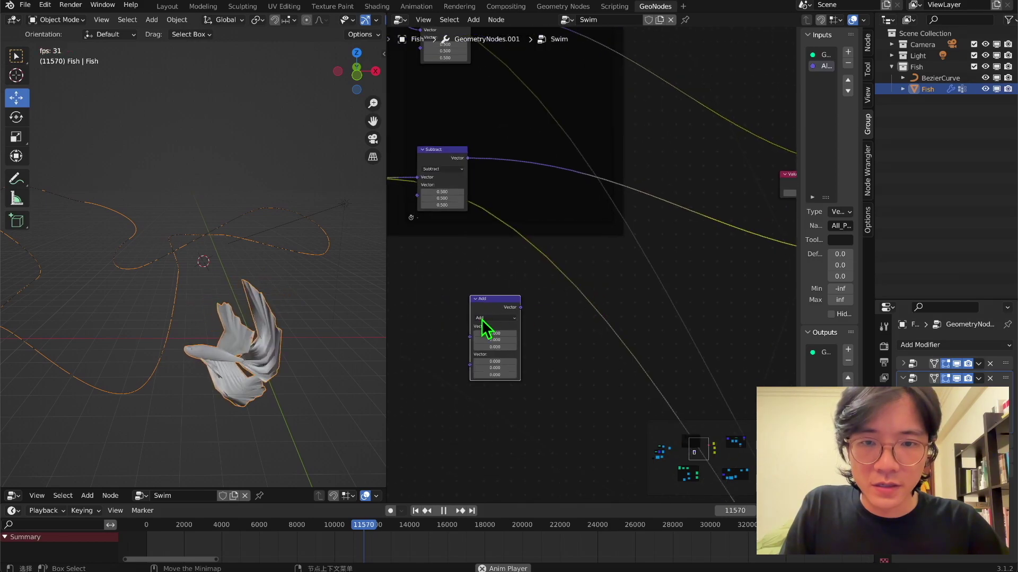
Set the new Vector Math node to Distance and place it below the lower Subtract node
left_click(495, 317)
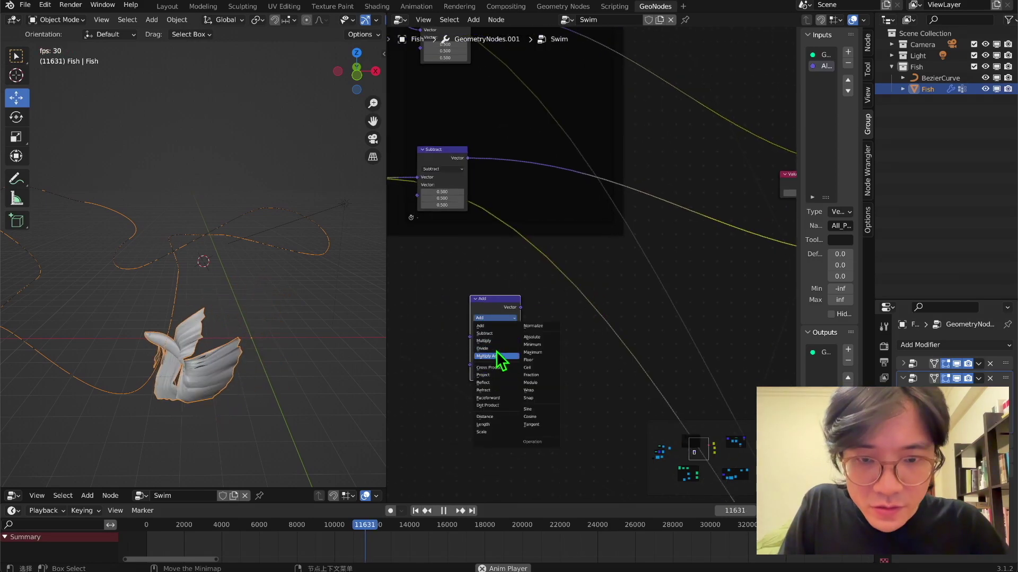
left_click_drag(572, 386, 634, 334)
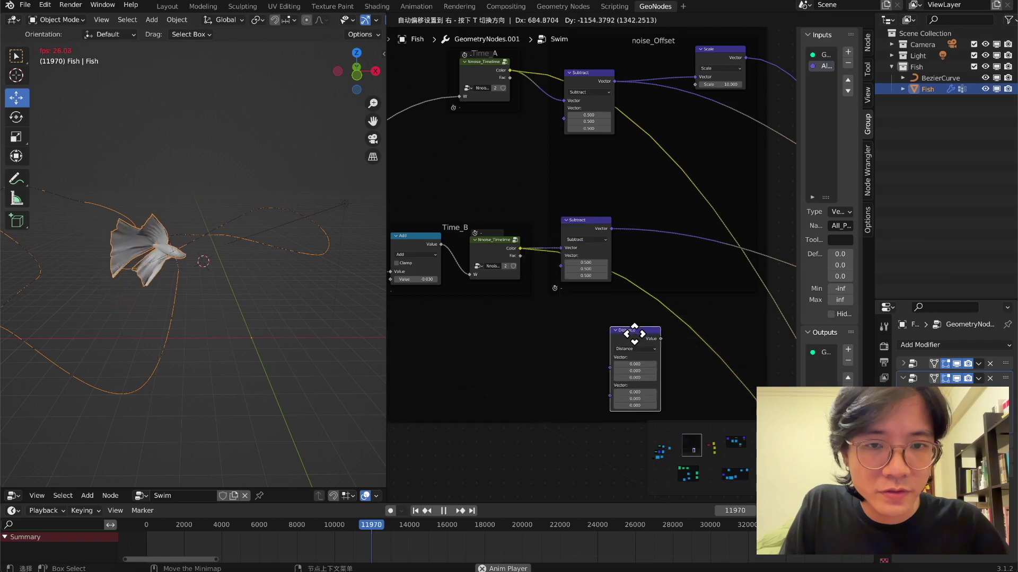
left_click(627, 331)
scroll(591, 270, "down", 1)
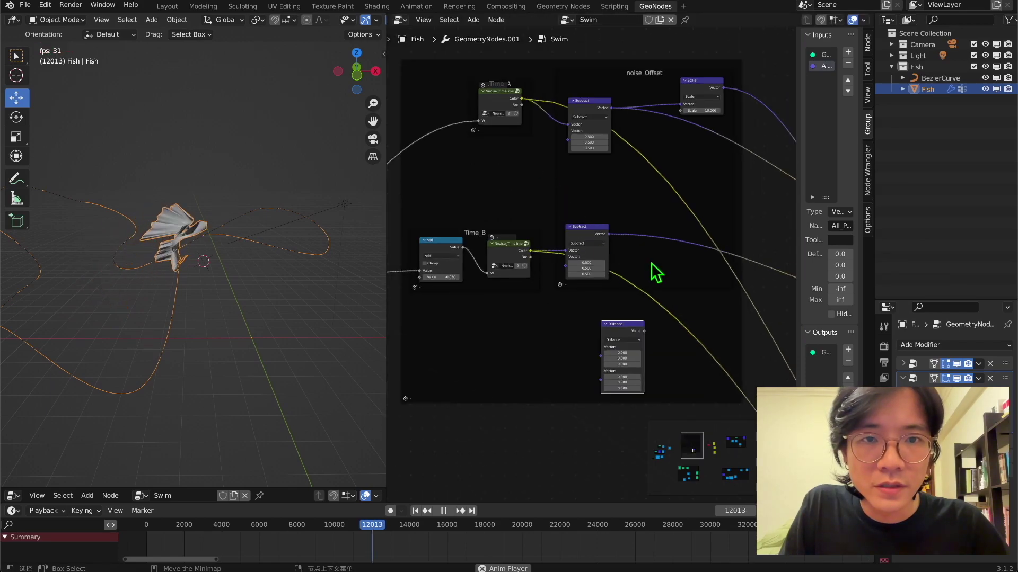
Connect the Color outputs of the Time_A and Time_B noise nodes to the two vector inputs of the new Distance node
middle_click_drag(651, 263, 519, 163)
scroll(561, 233, "down", 7)
scroll(515, 209, "up", 4)
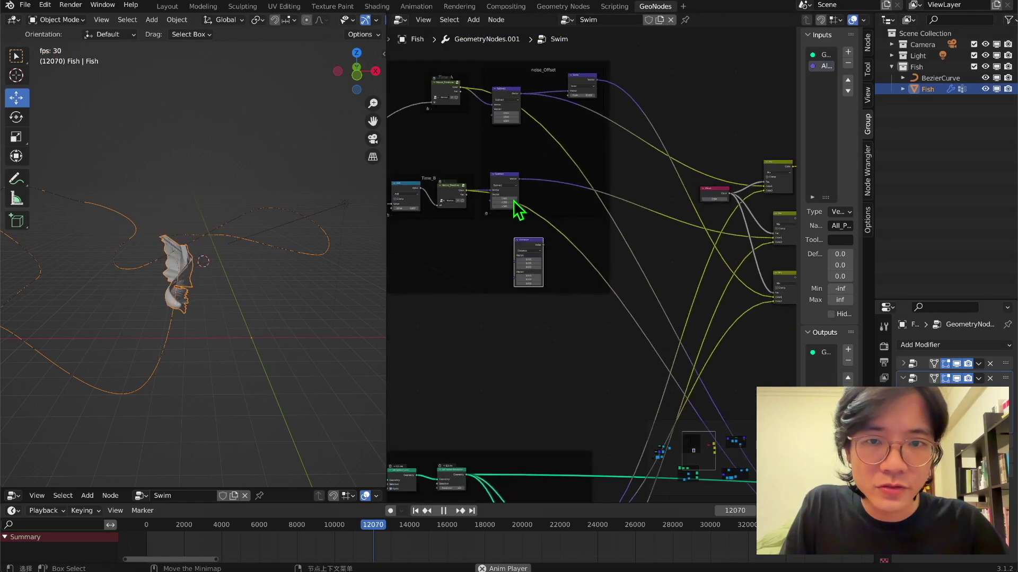
left_click_drag(517, 186, 543, 232)
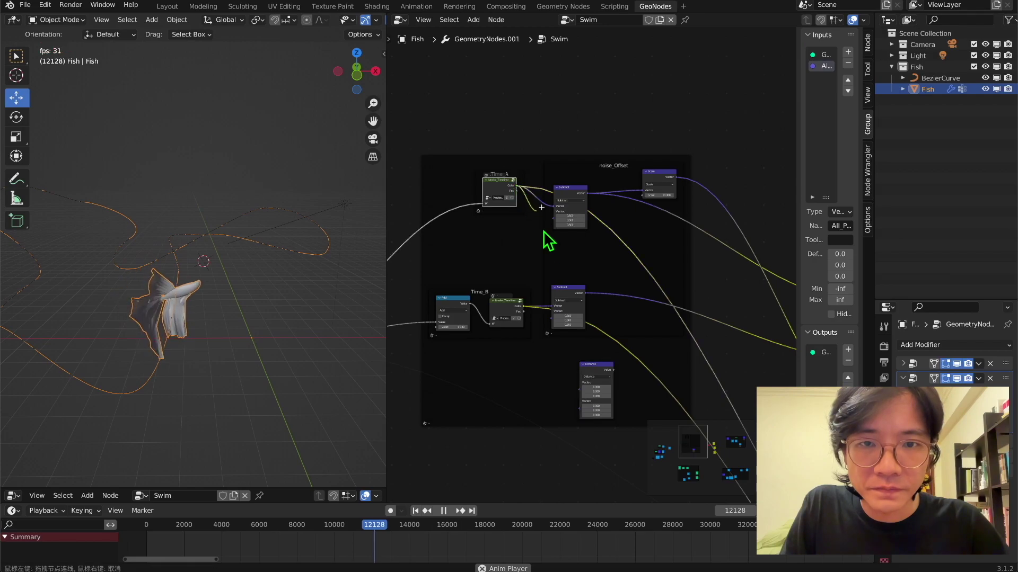
mouse_move(588, 393)
left_mouse_down()
mouse_move(595, 400)
mouse_move(589, 391)
left_mouse_up()
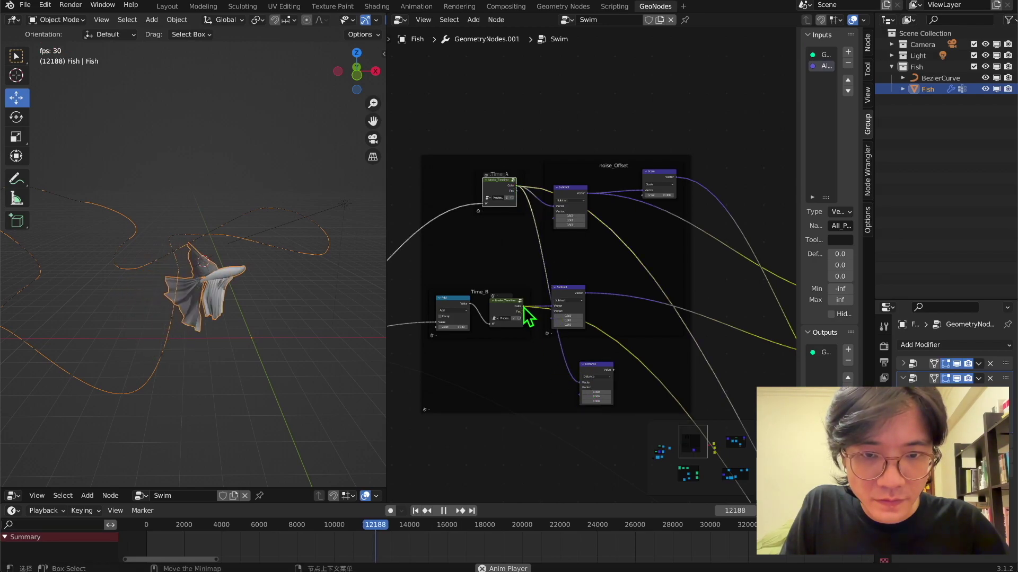
left_click_drag(524, 308, 582, 395)
Add a Vector Math node below the two Sample Curve nodes in the curve frame
scroll(540, 374, "down", 4)
middle_click_drag(539, 374, 552, 345)
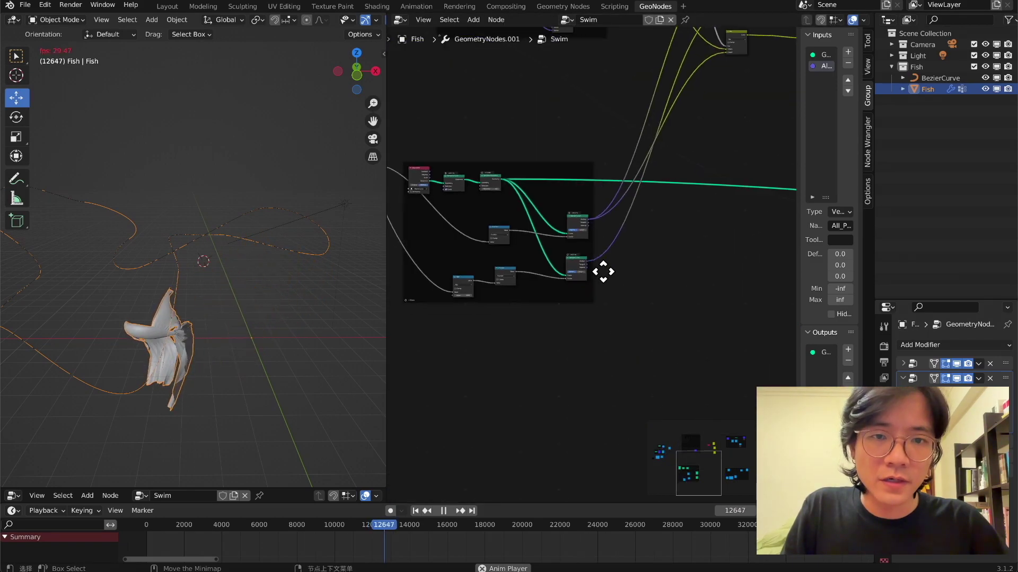
key("shift+a")
left_click(617, 279)
type("ma")
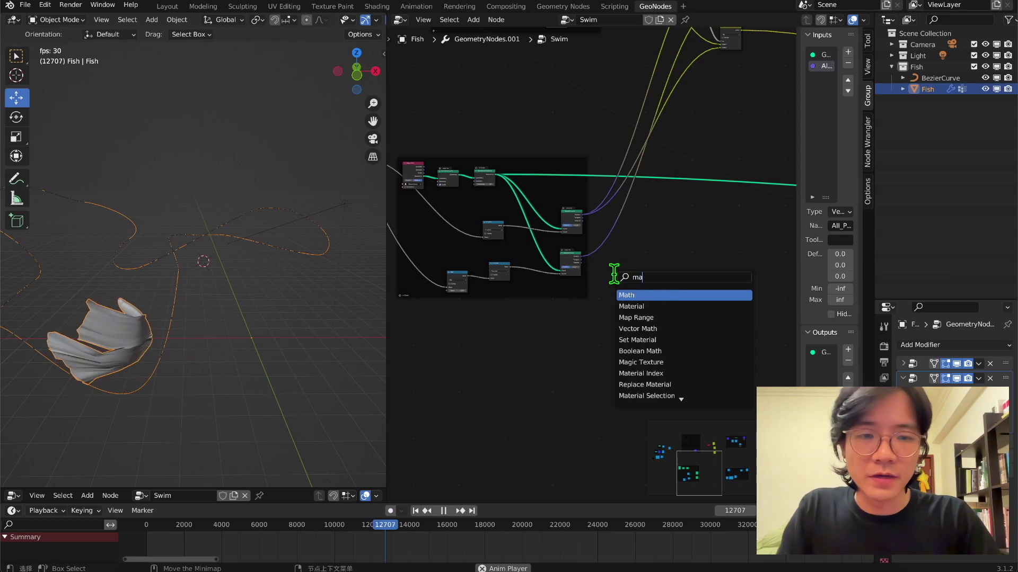
key("Return")
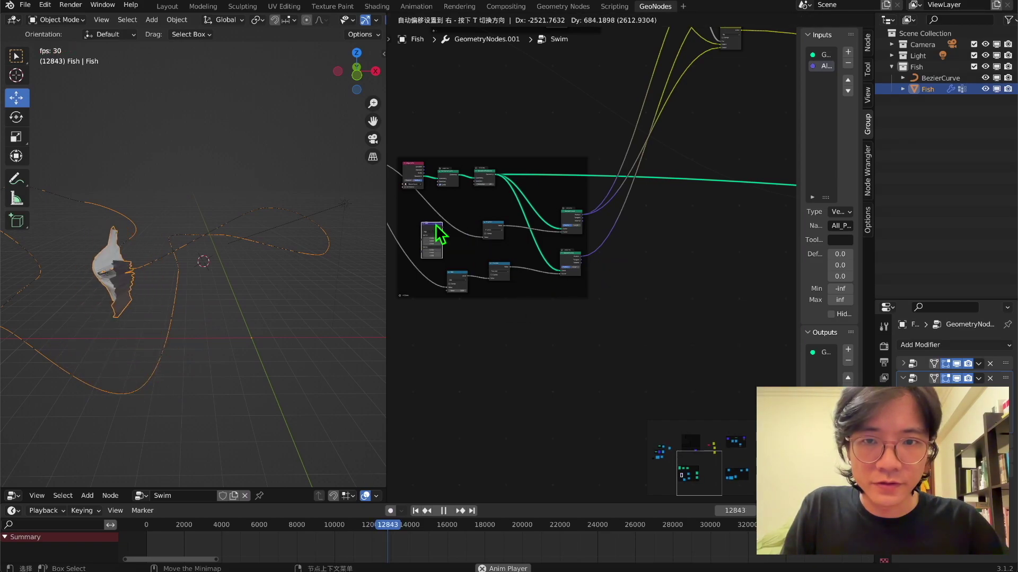
left_click(576, 314)
Set the added Vector Math node to Distance and feed it the Position outputs of both Sample Curve nodes
scroll(562, 321, "up", 5)
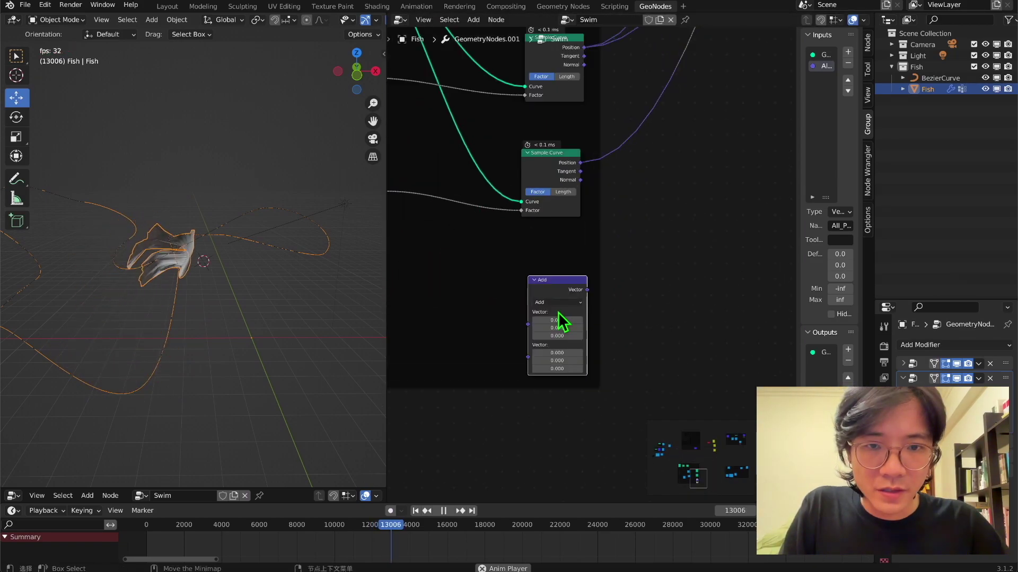
left_click(557, 303)
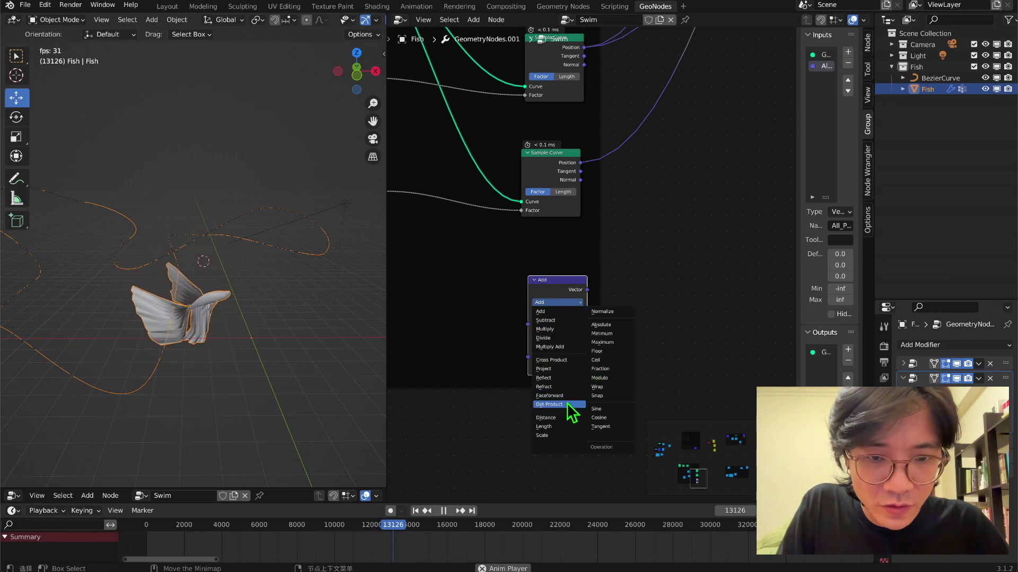
left_click(566, 417)
left_click_drag(659, 181, 613, 418)
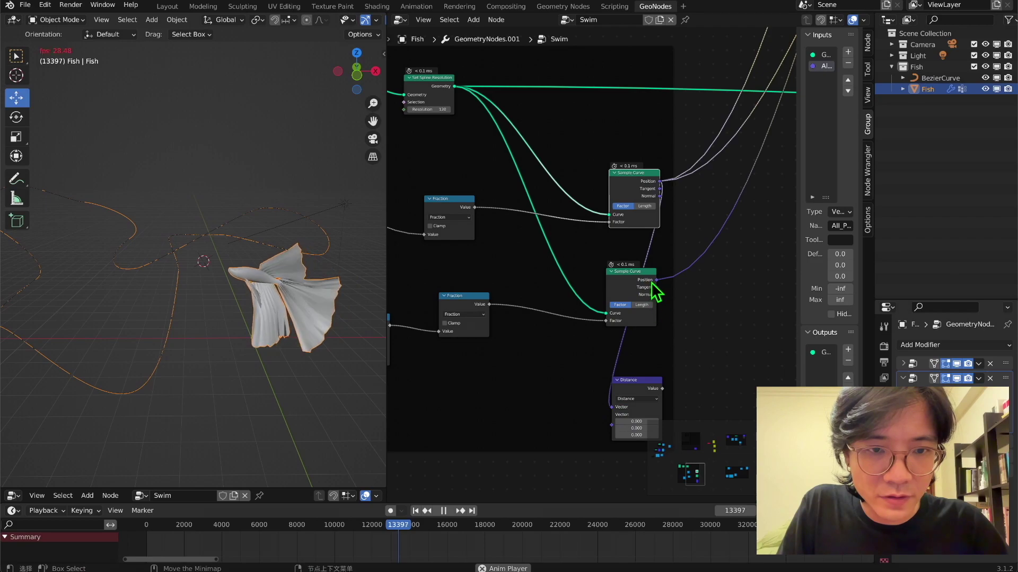
left_click_drag(656, 280, 612, 426)
Duplicate the lowest Mix node and place the copy beneath it
scroll(650, 377, "down", 2)
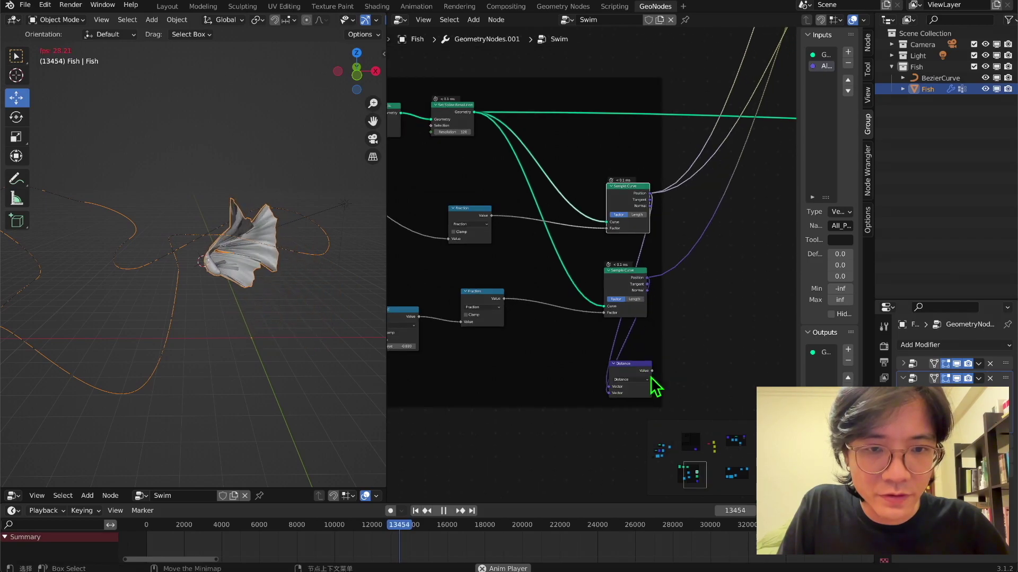
middle_click_drag(650, 377, 391, 330)
scroll(516, 308, "down", 6)
scroll(516, 309, "down", 3)
middle_click_drag(544, 198, 557, 310)
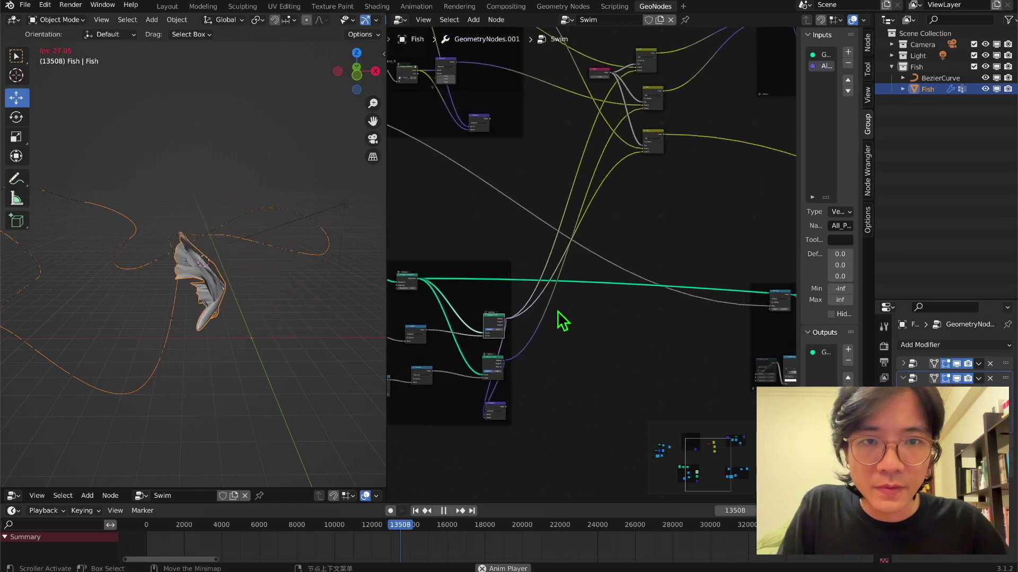
middle_click_drag(625, 157, 619, 195)
key("shift+d")
left_click(648, 213)
Connect the noise and curve Distance values to the duplicated Mix node's color inputs, and the Value node to its factor
scroll(601, 251, "up", 5)
middle_click_drag(600, 251, 550, 287)
middle_click_drag(552, 225, 631, 288)
scroll(628, 288, "down", 1)
left_click(495, 212)
left_click_drag(495, 212, 673, 312)
middle_click_drag(617, 406, 577, 249)
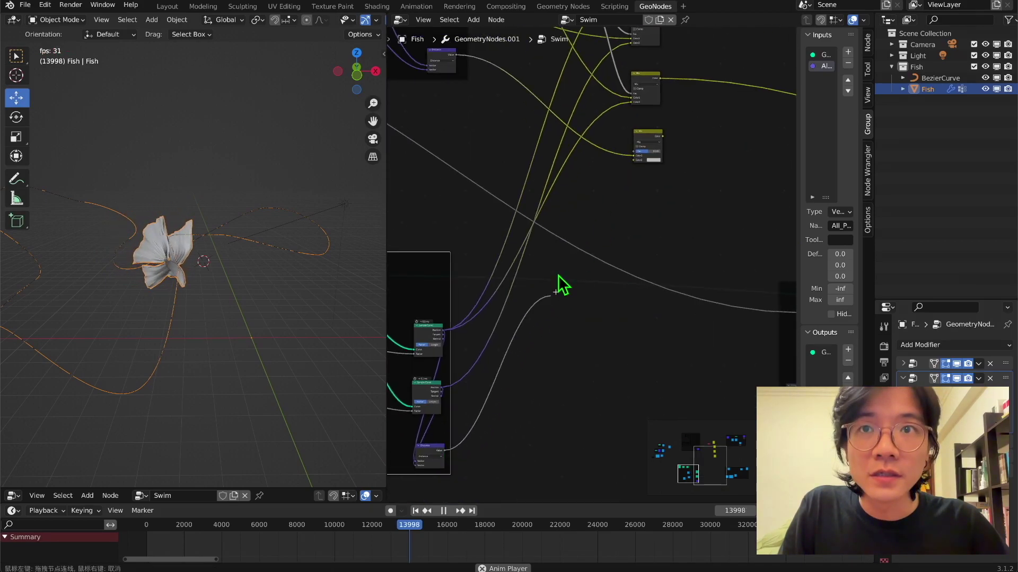
left_click_drag(616, 179, 634, 161)
middle_click_drag(620, 117, 618, 260)
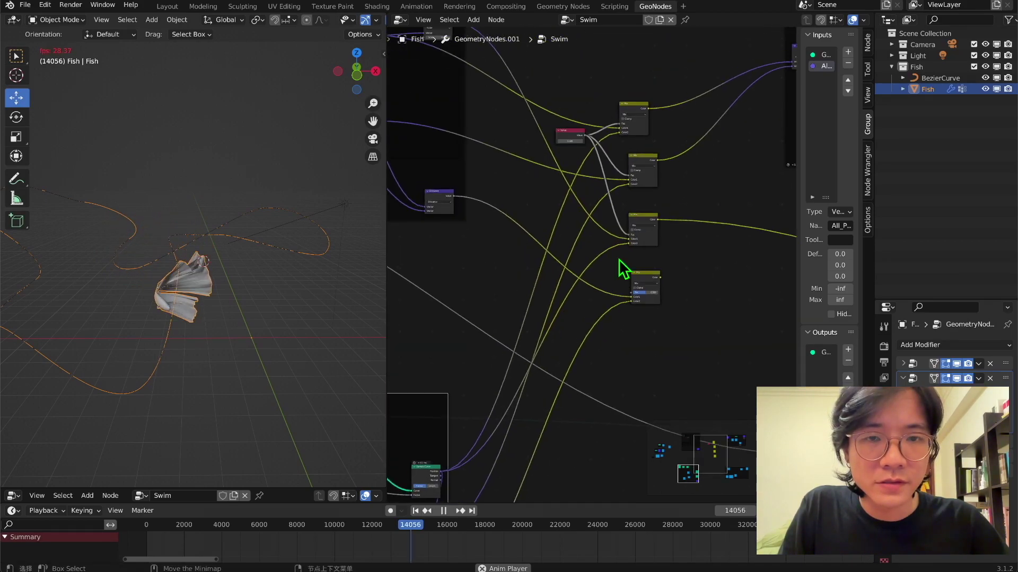
left_click_drag(584, 137, 631, 294)
Connect the new Mix node's output to Map Range in the wave frame, and unmute Map Range and the node after the ColorRamp
middle_click_drag(632, 276, 514, 133)
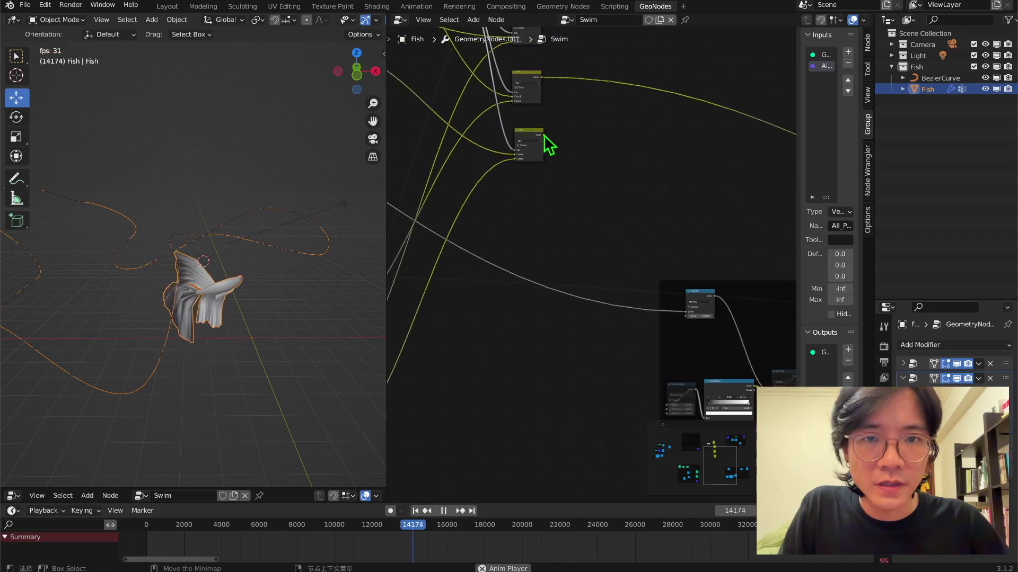
left_click_drag(541, 134, 682, 359)
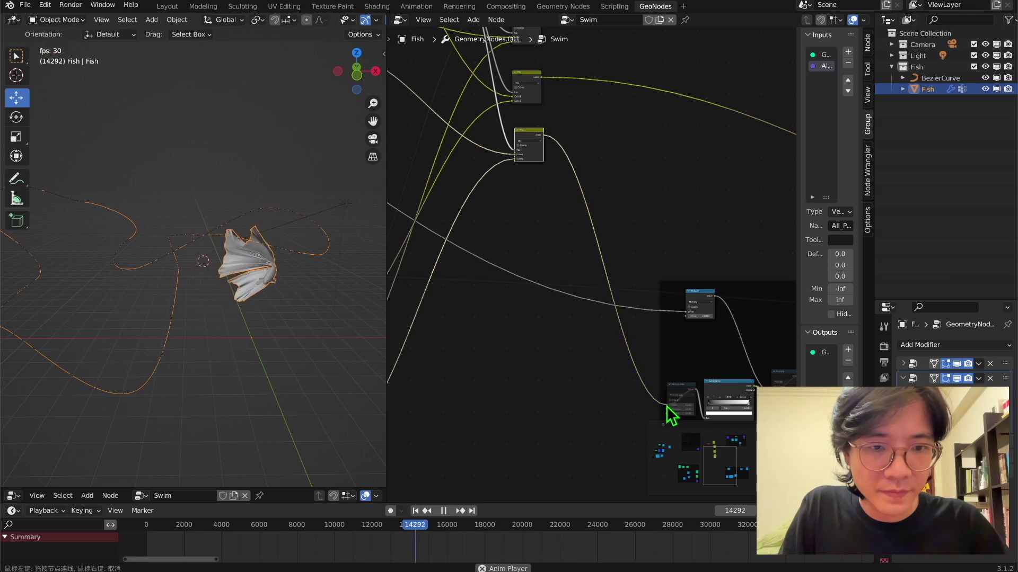
middle_click_drag(668, 409, 409, 152)
middle_click_drag(525, 207, 668, 231)
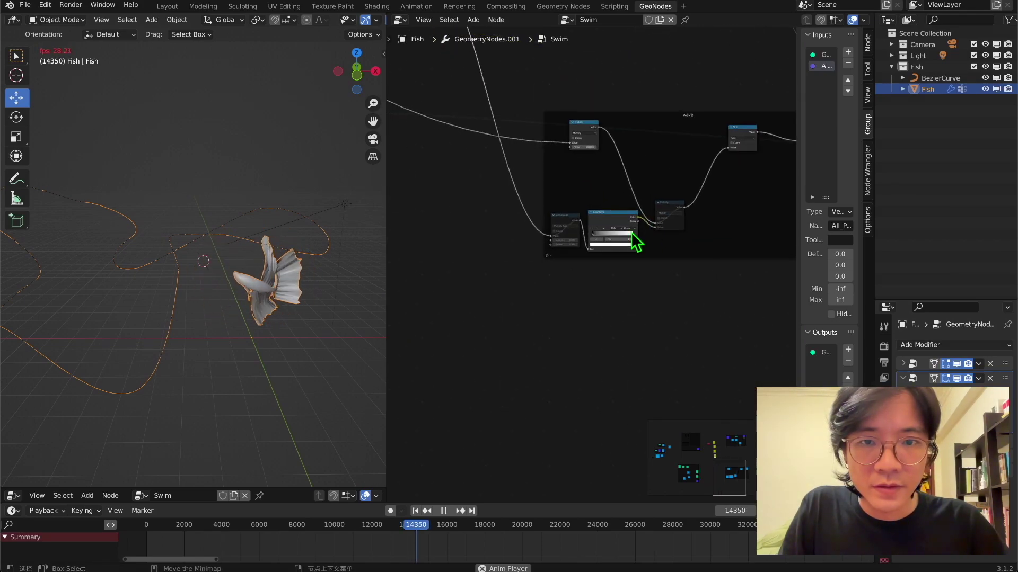
left_click(561, 223)
left_click(663, 217)
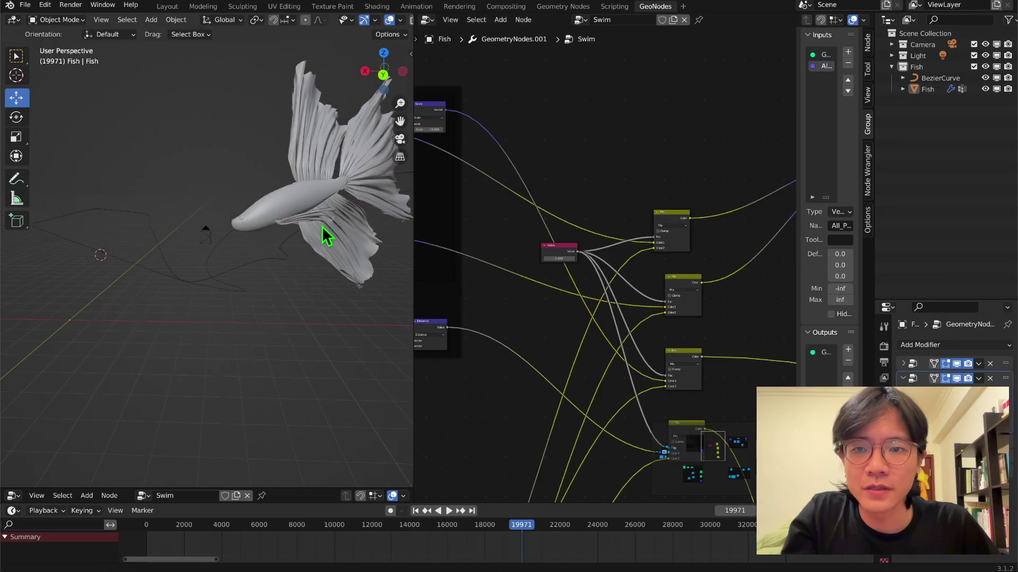
Duplicate the Set Position node and insert the copy between the Group Input and the original Set Position node
middle_click_drag(322, 225, 310, 234, "shift")
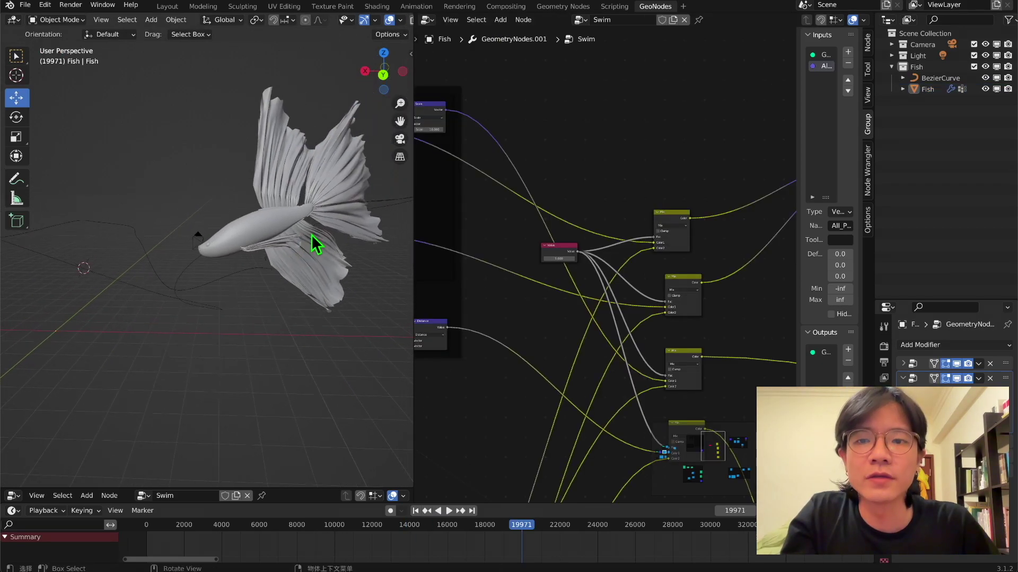
scroll(575, 249, "down", 2)
scroll(279, 300, "up", 4)
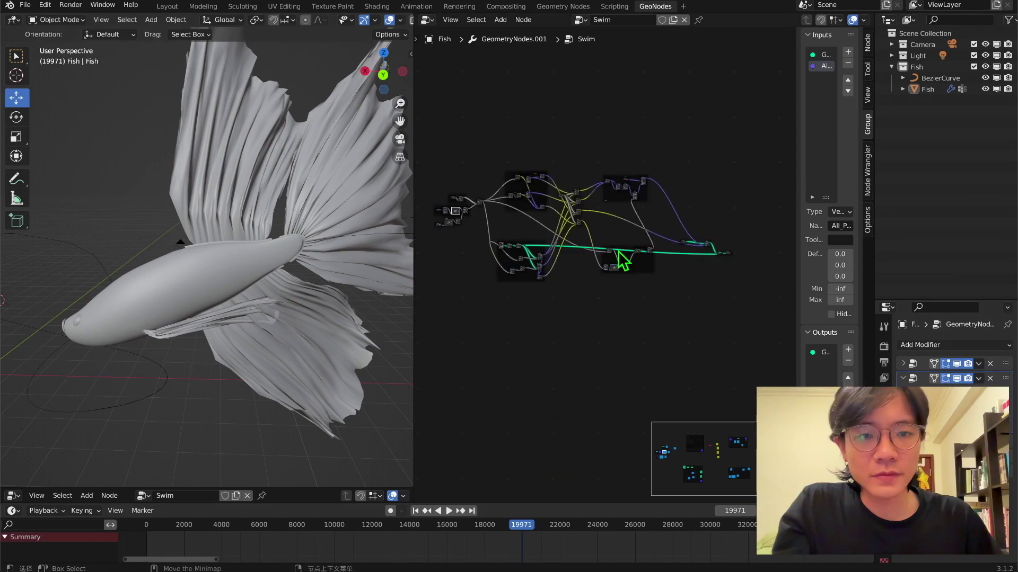
scroll(621, 256, "up", 13)
scroll(699, 253, "down", 1)
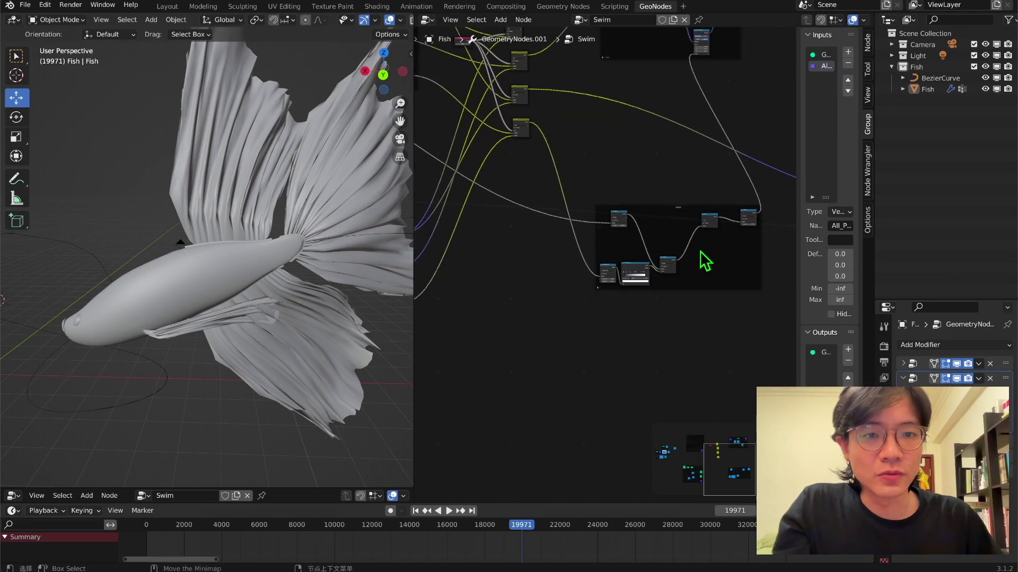
scroll(705, 260, "up", 5)
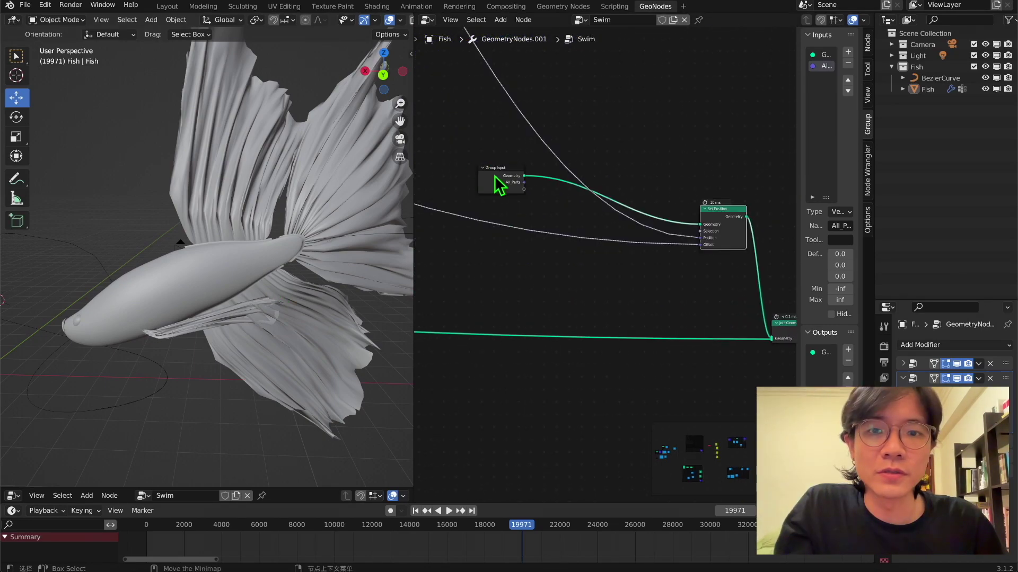
left_click_drag(495, 177, 485, 164)
left_click_drag(459, 136, 525, 188)
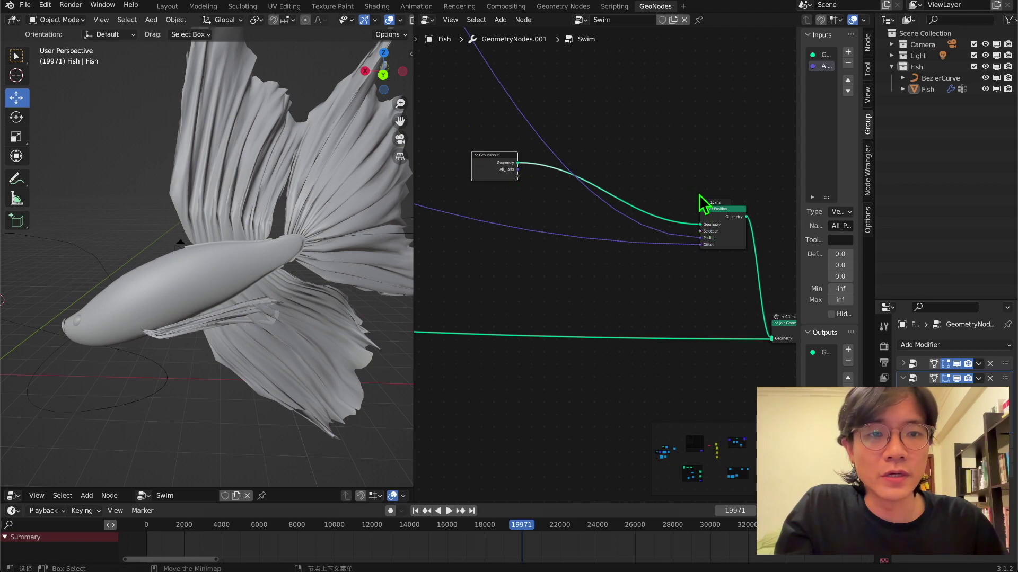
left_click(722, 240)
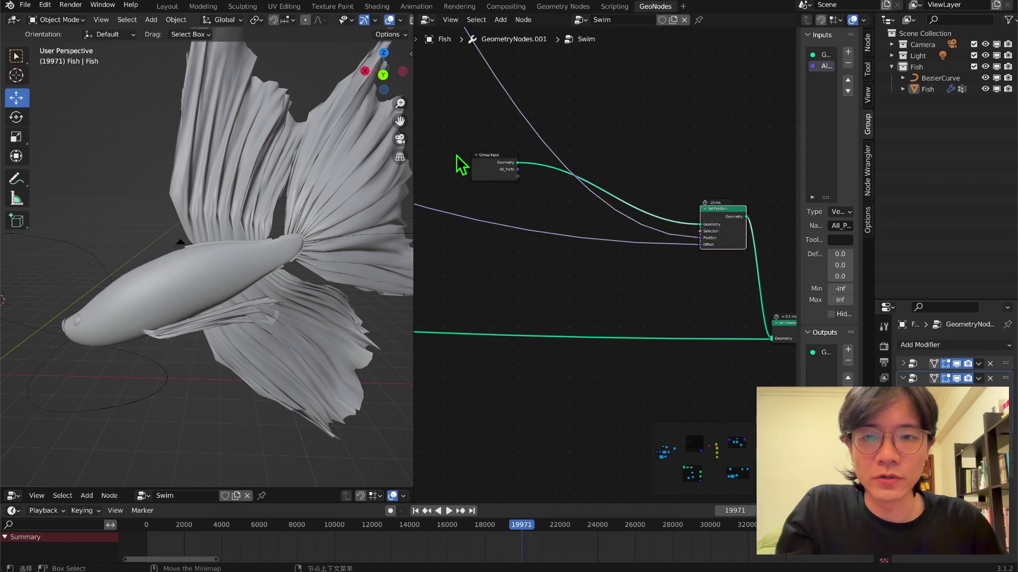
key("shift+d")
left_click(639, 191)
Add a Position input node below the Group Input node
scroll(507, 155, "down", 1)
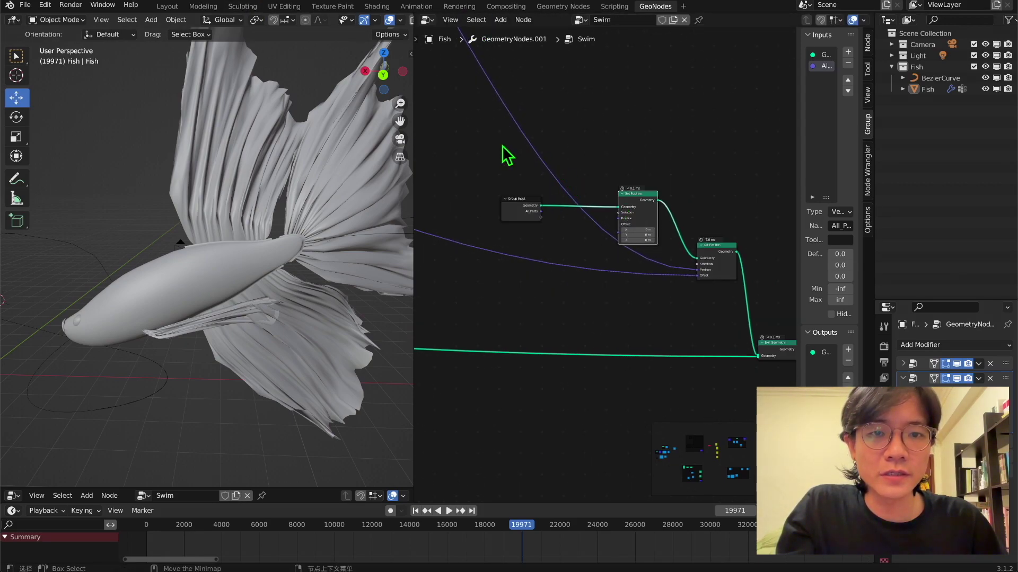
left_click_drag(490, 147, 635, 248)
key("shift+a")
left_click(473, 154)
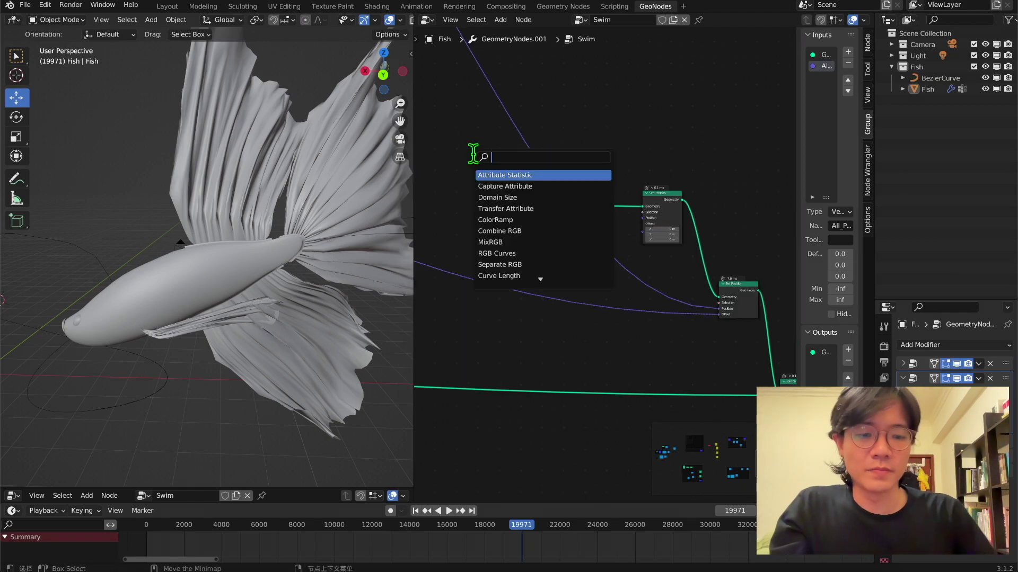
type("posi")
key("Return")
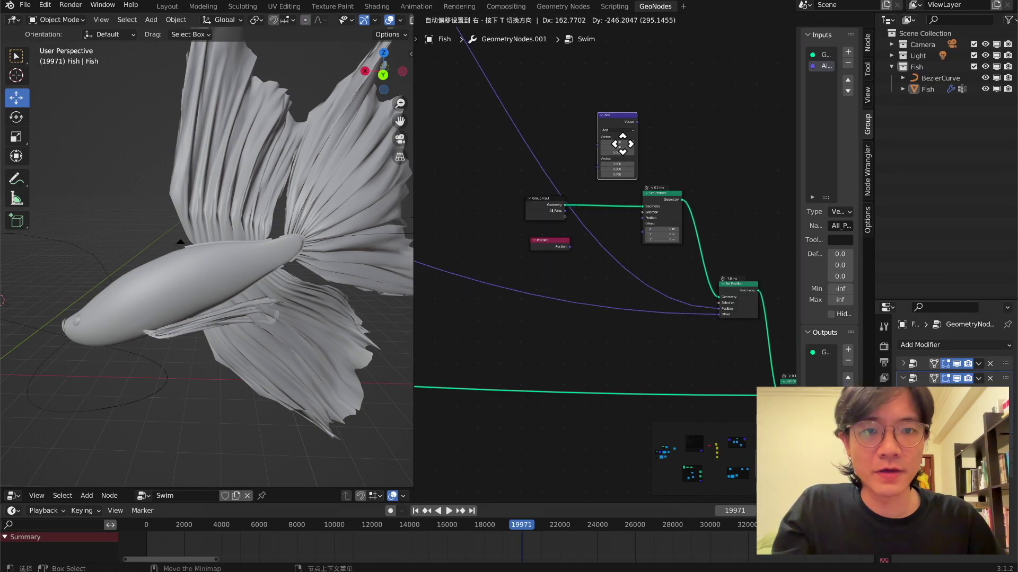
Add a Vector Math node near the Group Input and set its operation to Multiply
left_click(477, 197)
middle_click_drag(477, 197, 639, 175)
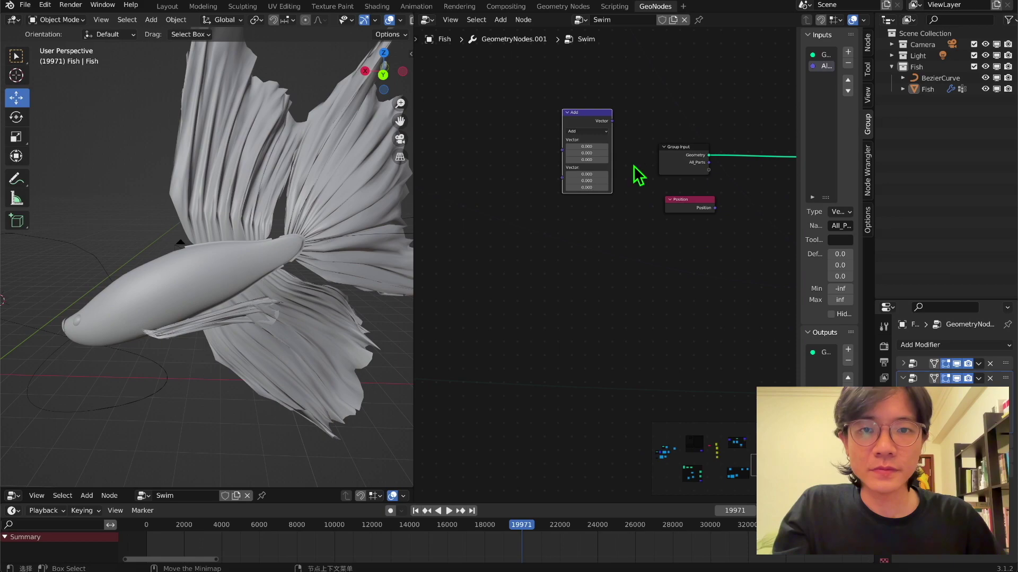
left_click(583, 131)
left_click(602, 162)
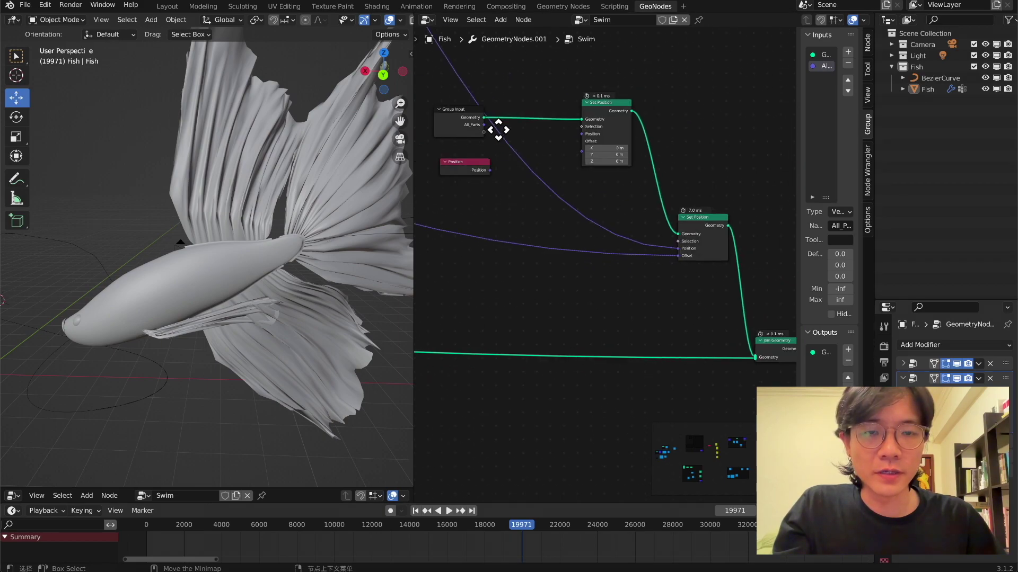
Wire the Position node through Multiply into the new Set Position's Position input, and move the Group Input out of the way
scroll(495, 129, "down", 3)
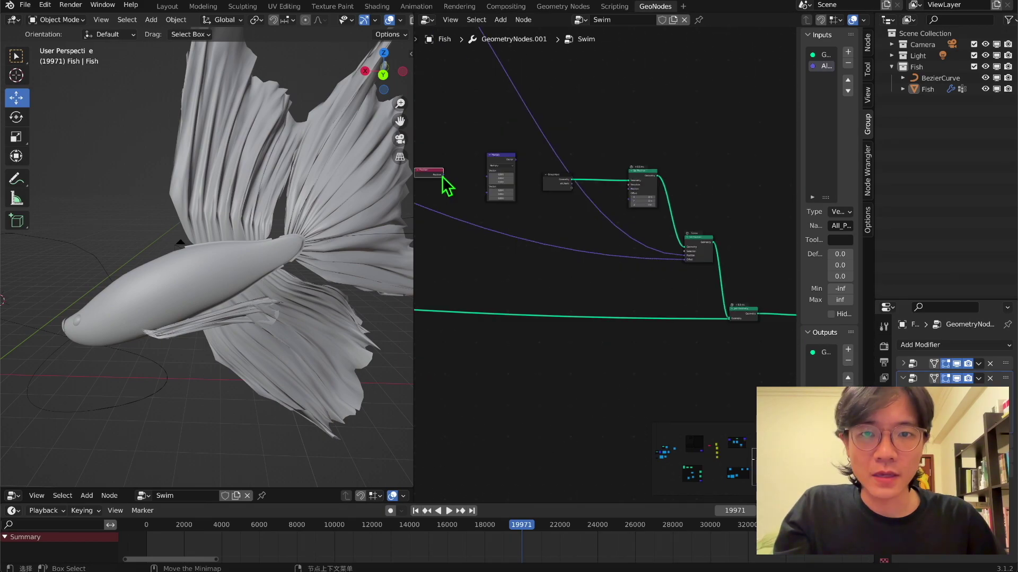
left_click_drag(515, 160, 630, 193)
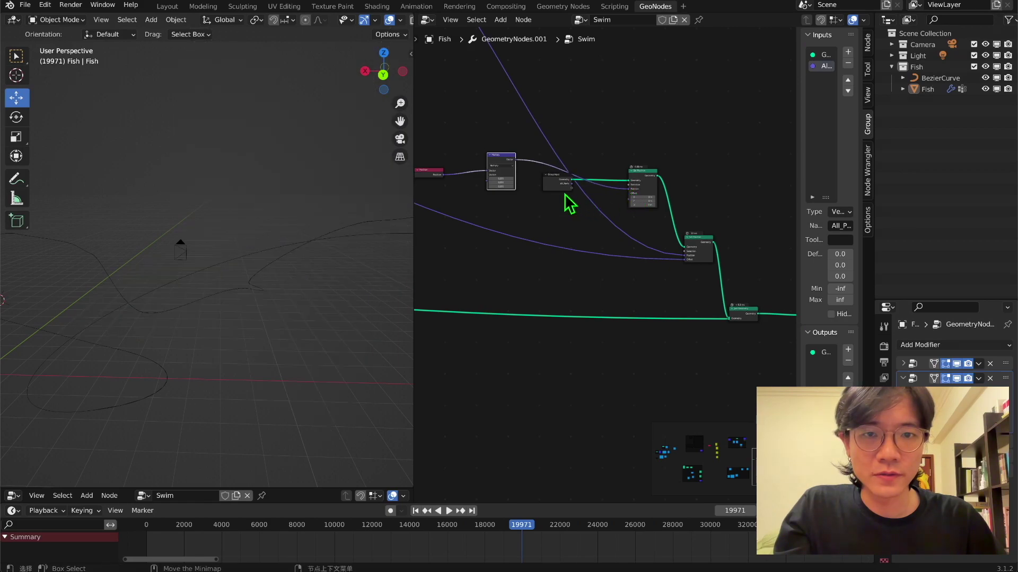
mouse_move(561, 182)
left_mouse_down()
mouse_move(561, 125)
mouse_move(609, 127)
mouse_move(551, 141)
mouse_move(557, 181)
left_mouse_up()
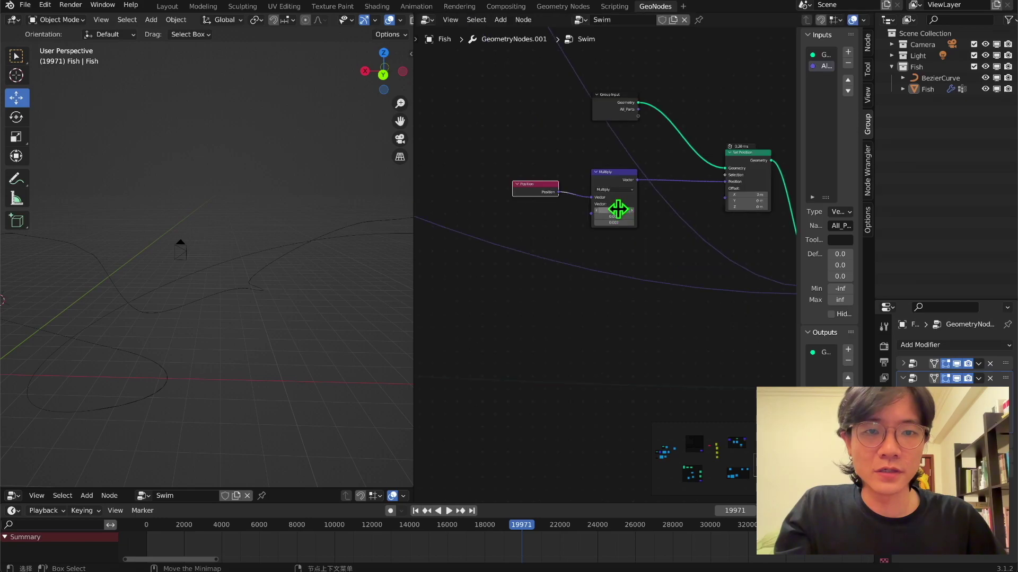
Set the Multiply node's second vector to X 1.200, Y 1.000 and Z 1.000
left_click_drag(618, 211, 618, 222)
type("1")
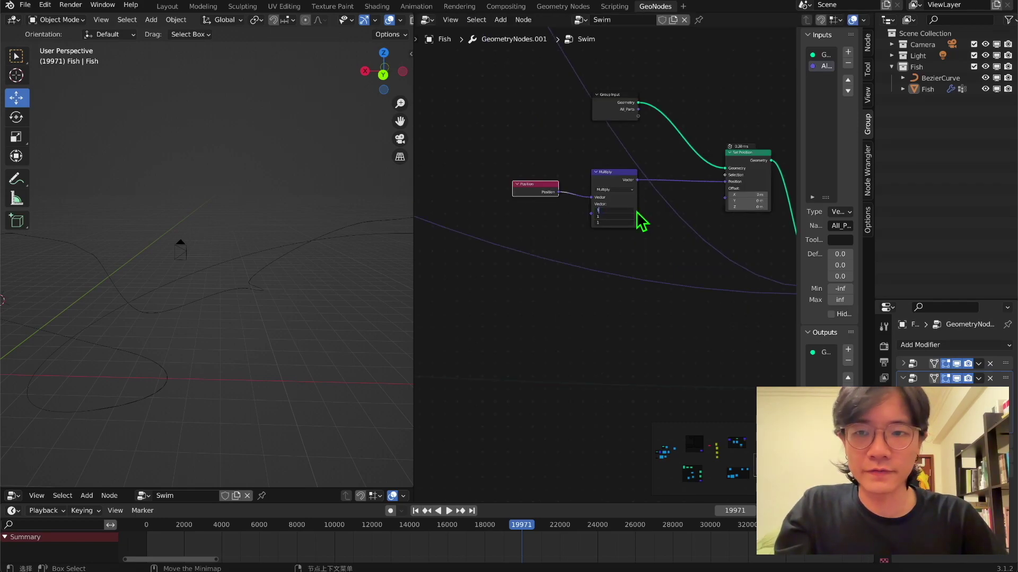
key("Return")
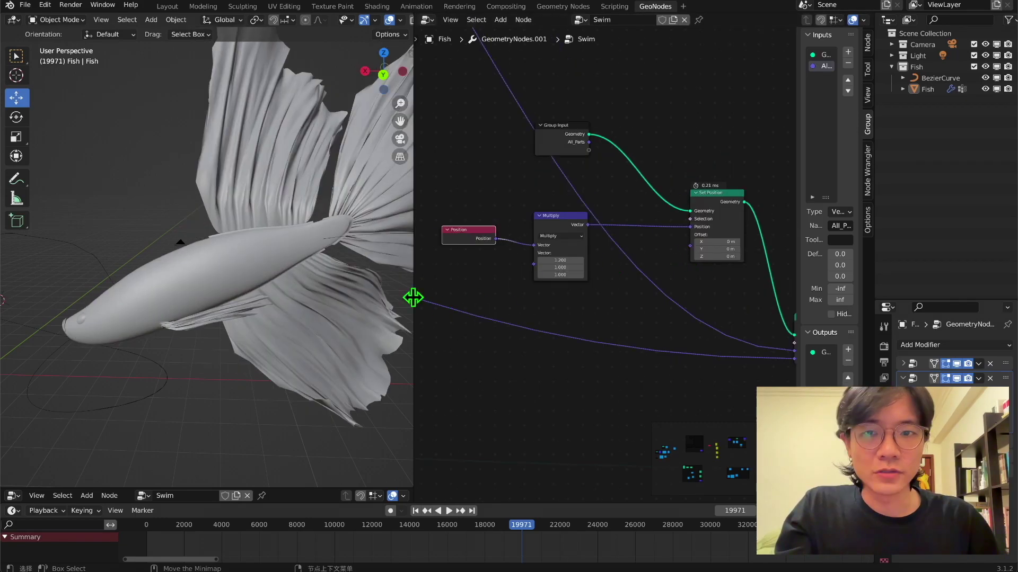
scroll(332, 296, "down", 5)
middle_click_drag(333, 296, 350, 273)
scroll(595, 249, "up", 1)
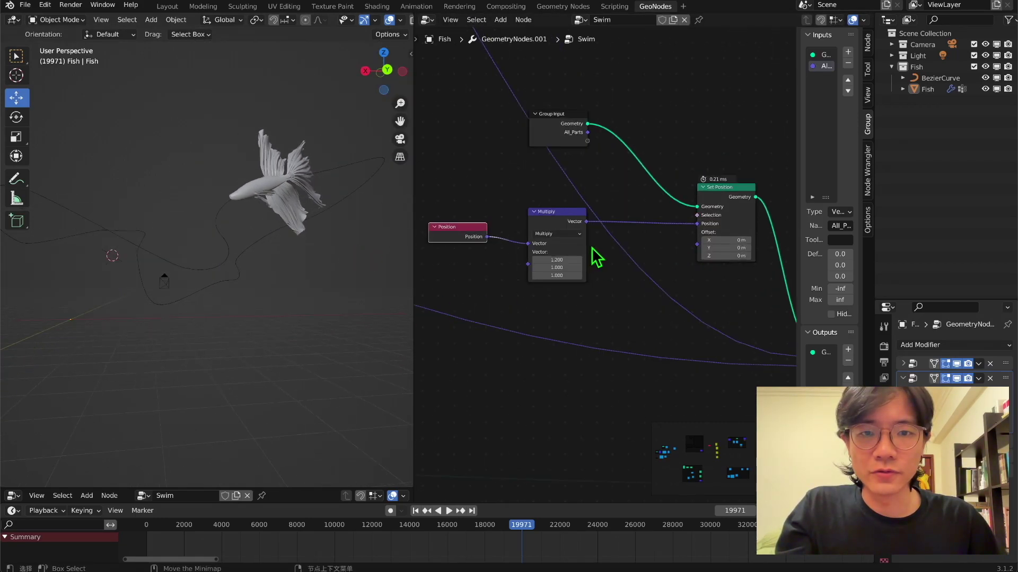
scroll(255, 243, "up", 3)
scroll(536, 231, "up", 2)
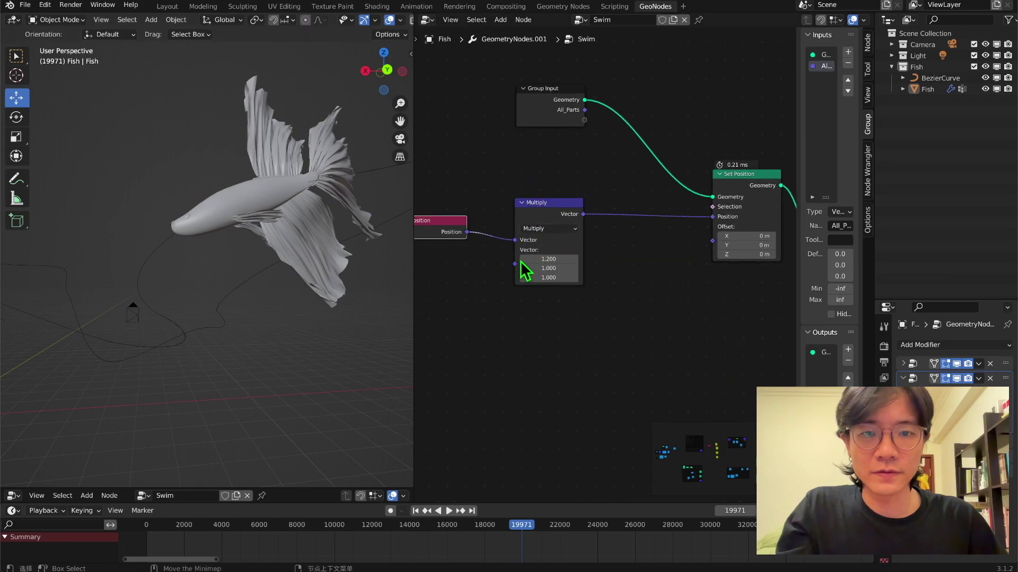
Set the Multiply node's X factor to 0.700 and check the reshaped fish from closer up
left_click_drag(548, 259, 517, 259)
scroll(208, 268, "up", 3)
middle_click_drag(205, 263, 211, 262)
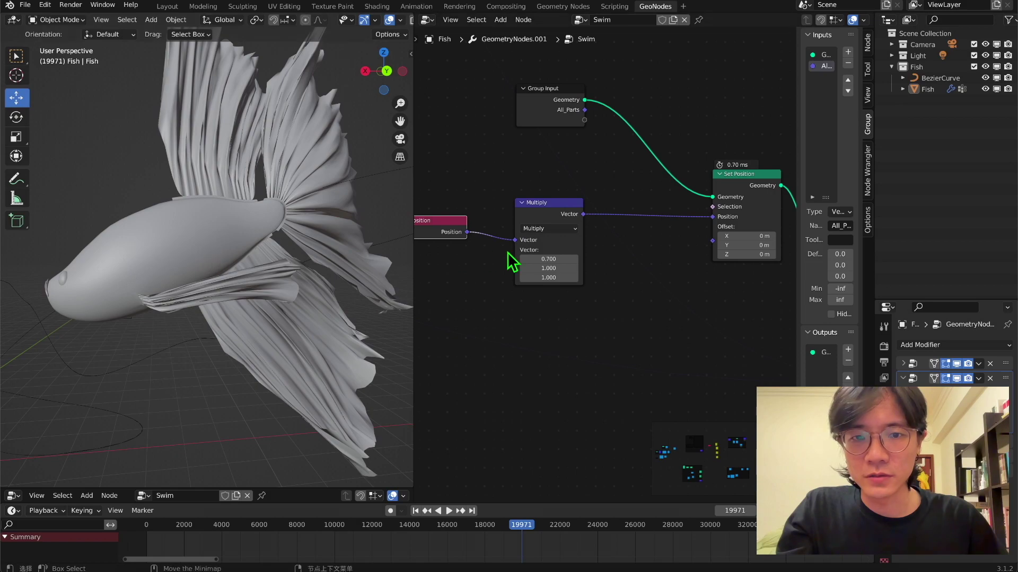
left_click_drag(546, 260, 557, 259)
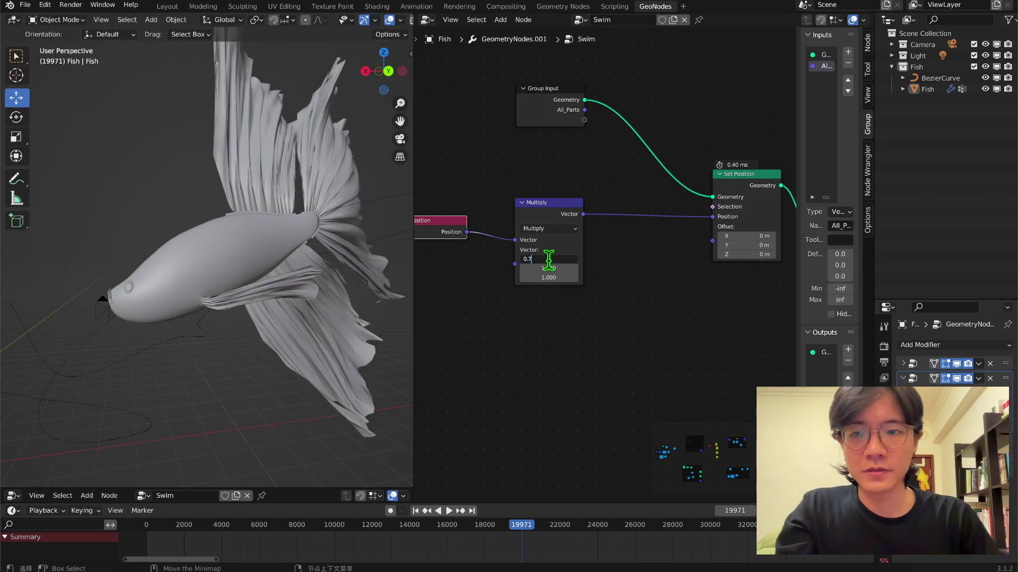
key("Return")
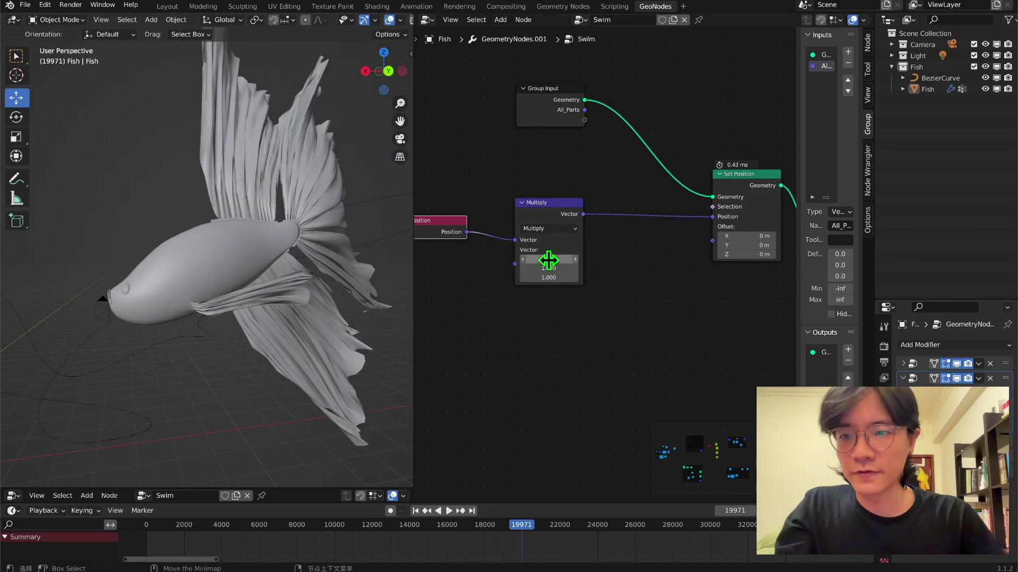
middle_click_drag(252, 201, 248, 232)
scroll(233, 207, "down", 5)
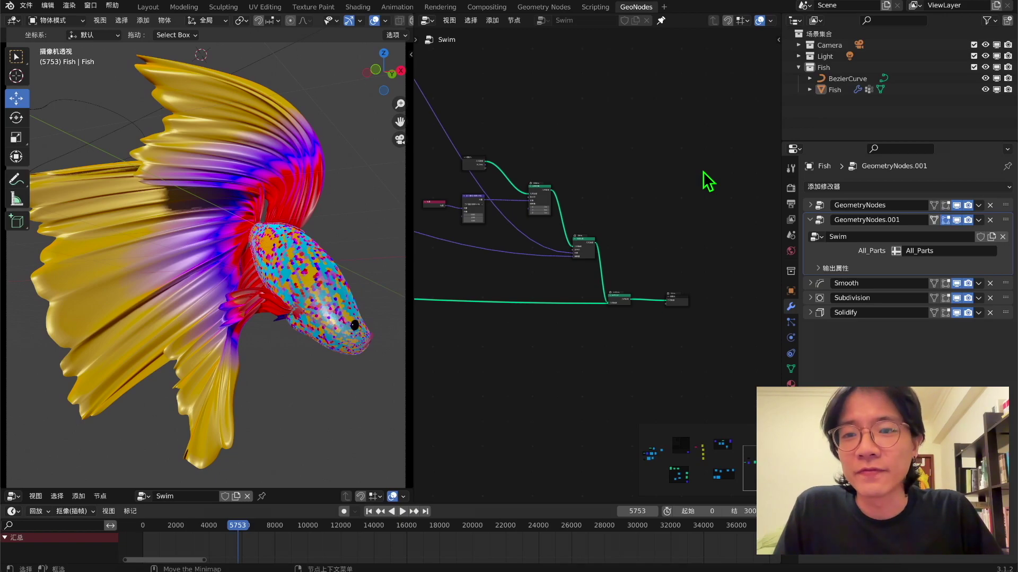
Examine the time, distance and All_Parts delay nodes of the Swim tree alongside the rendered fish
scroll(702, 171, "down", 15)
middle_click_drag(506, 194, 545, 237)
scroll(545, 237, "up", 7)
scroll(595, 265, "up", 3)
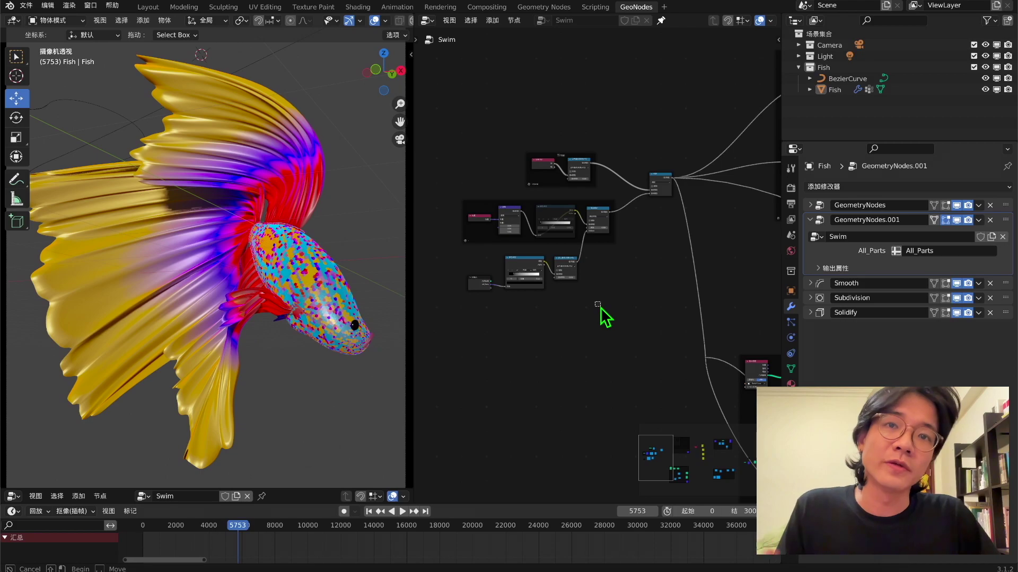
left_click_drag(595, 302, 601, 308)
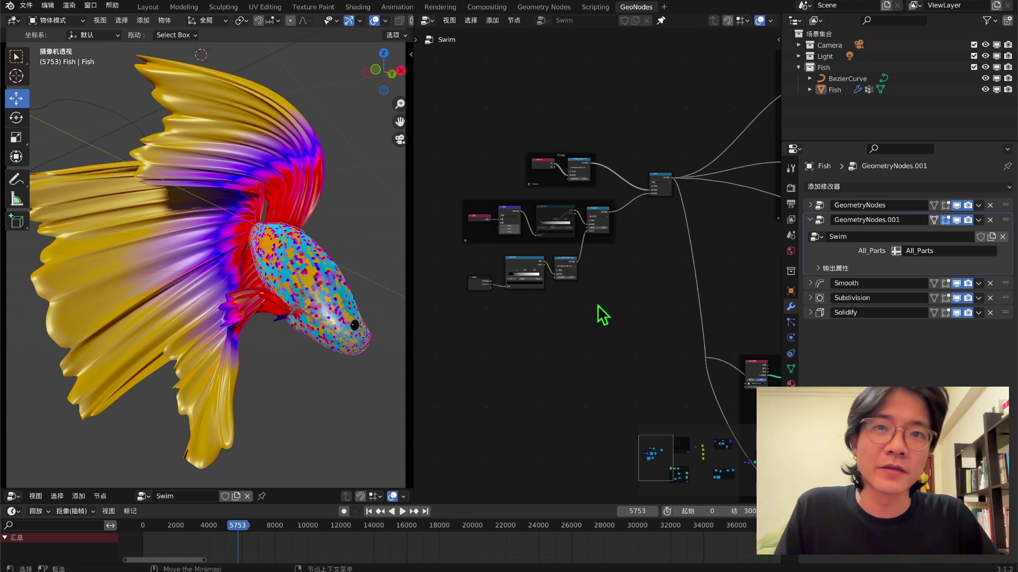
scroll(472, 254, "up", 4)
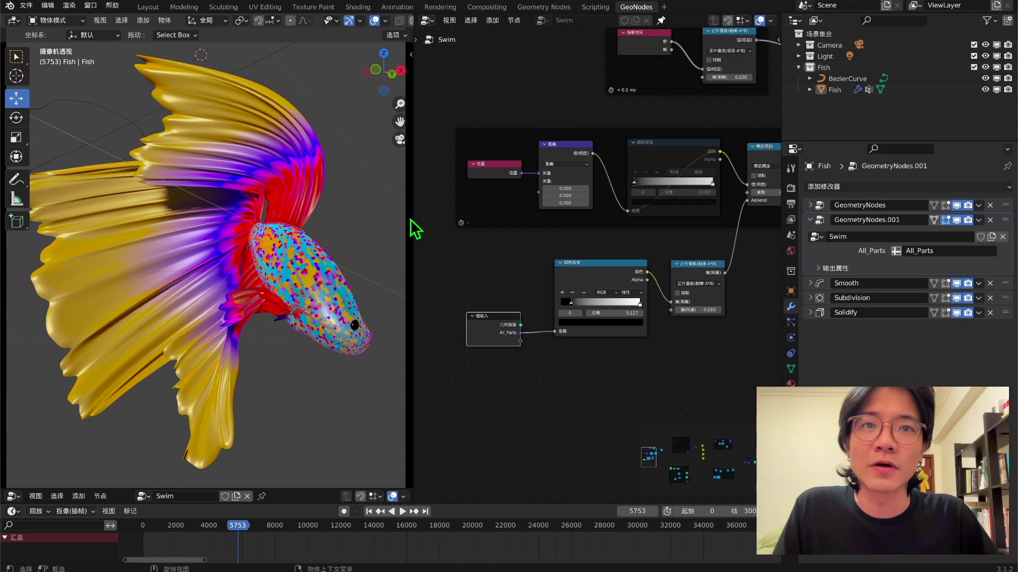
scroll(411, 218, "up", 1)
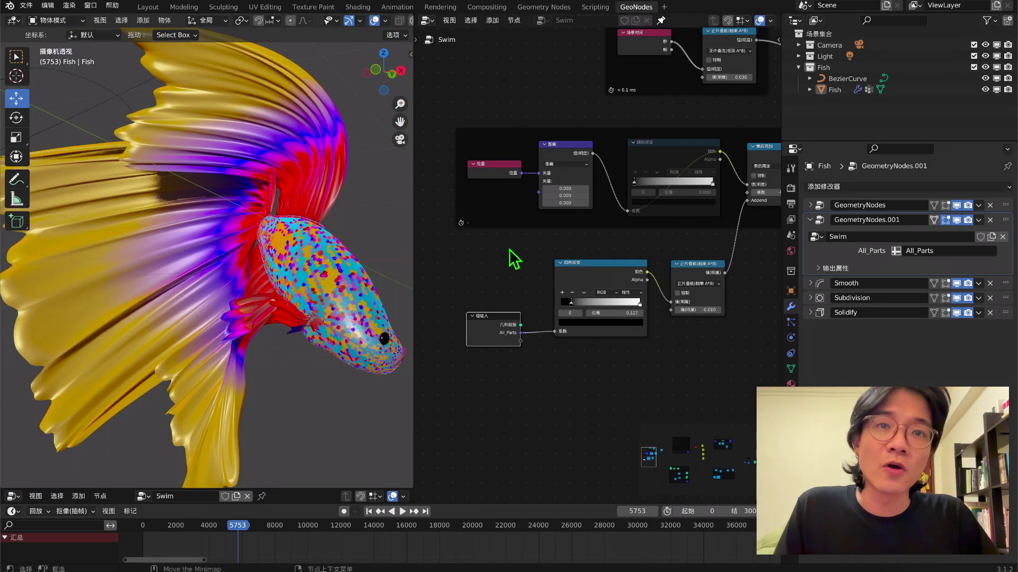
scroll(540, 273, "up", 1)
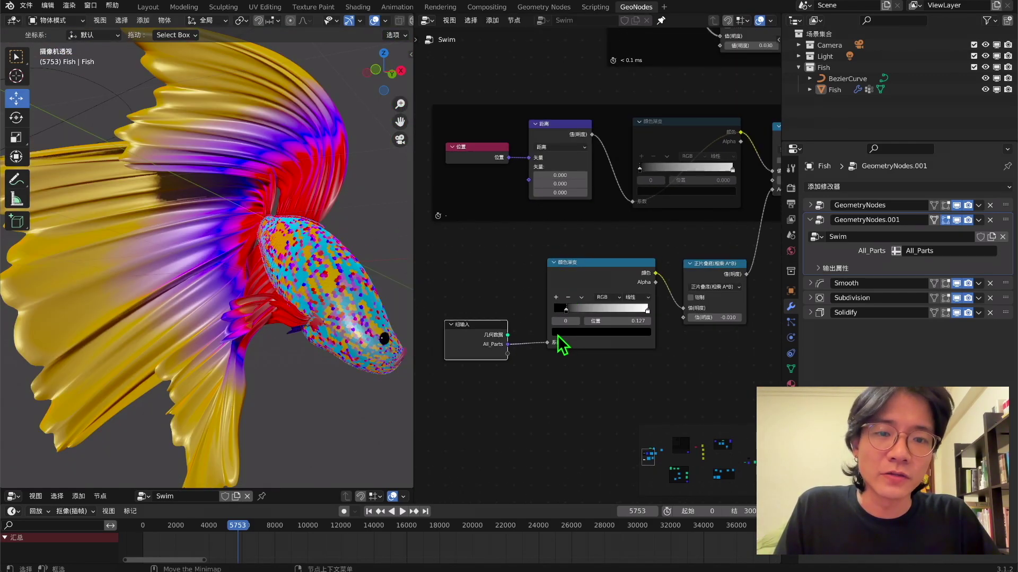
scroll(498, 303, "down", 3)
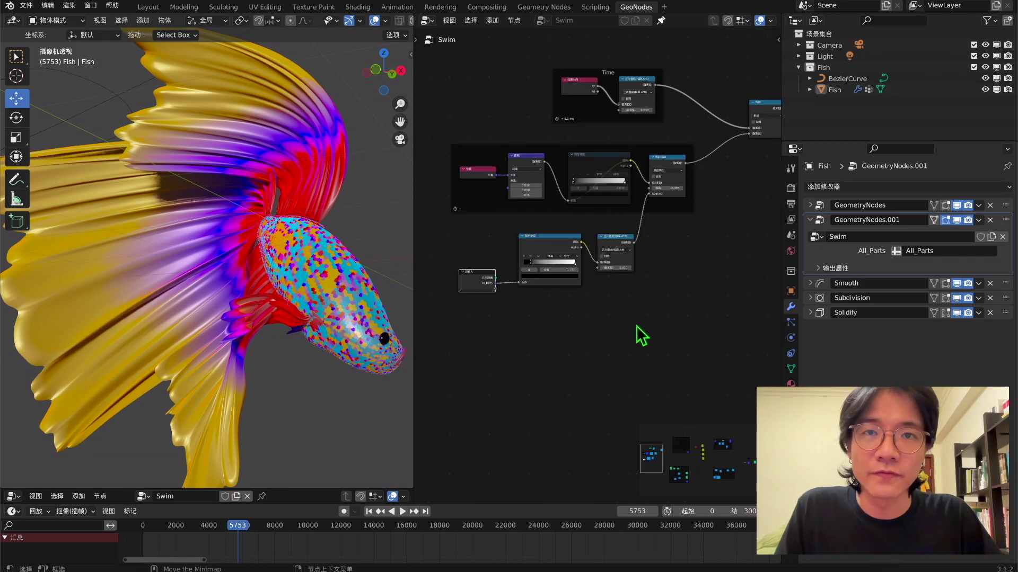
Move the All_Parts delay nodes and the Multiply Add node lower, and select the distance frame together with the delay nodes
scroll(617, 331, "up", 1)
left_click_drag(470, 220, 737, 382)
left_click_drag(546, 238, 547, 309)
left_click_drag(694, 139, 699, 210)
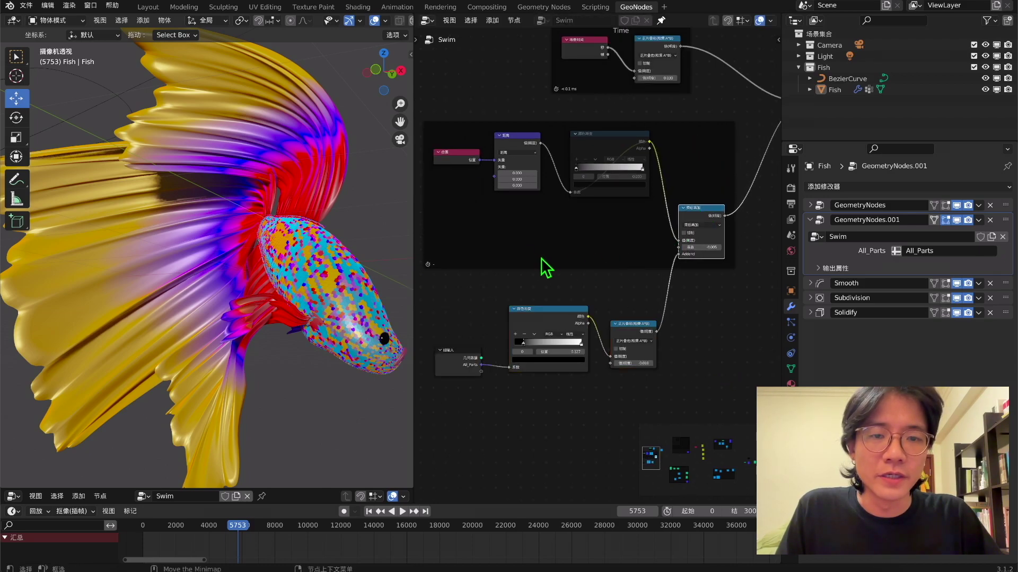
left_click_drag(700, 419, 447, 222)
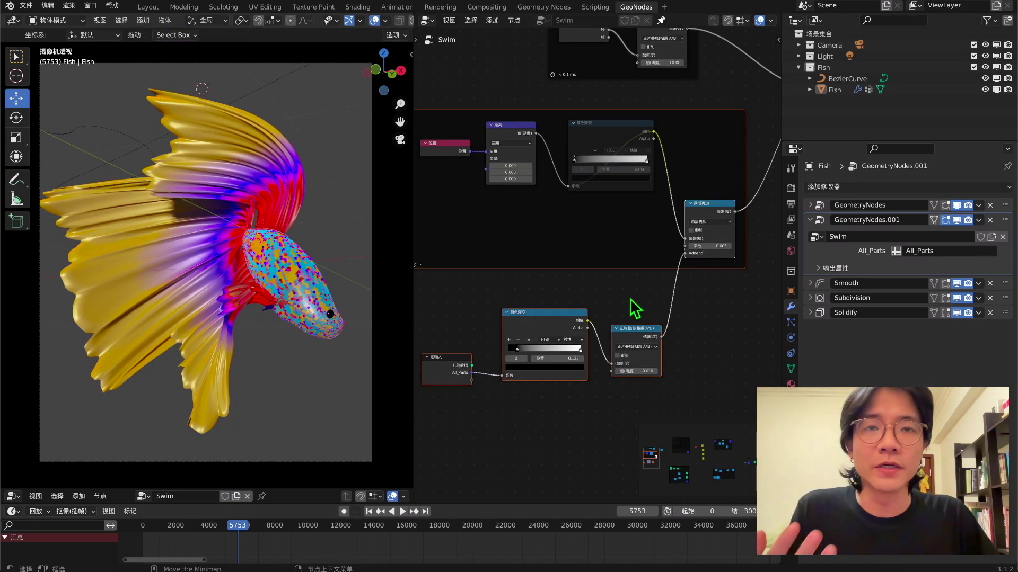
Move the Multiply Add, ColorRamp and final Multiply nodes lower inside the wave frame to space out its two branches
scroll(635, 291, "down", 14)
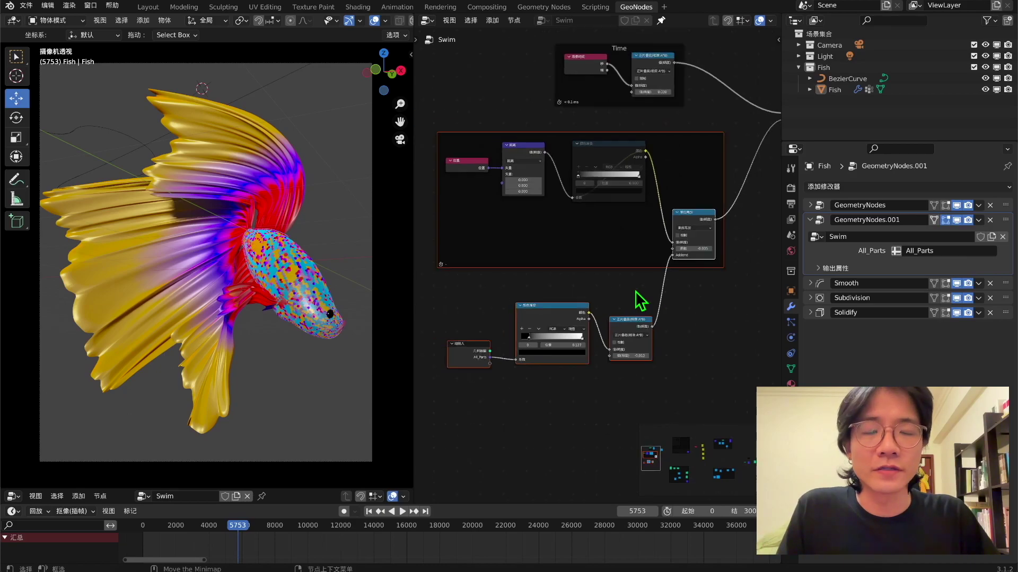
middle_click_drag(635, 291, 475, 193)
scroll(631, 256, "up", 10)
scroll(575, 259, "up", 4)
scroll(575, 259, "down", 2)
middle_click_drag(602, 242, 550, 218)
left_click_drag(469, 258, 534, 271)
left_click_drag(512, 197, 576, 288)
left_click_drag(577, 289, 593, 302)
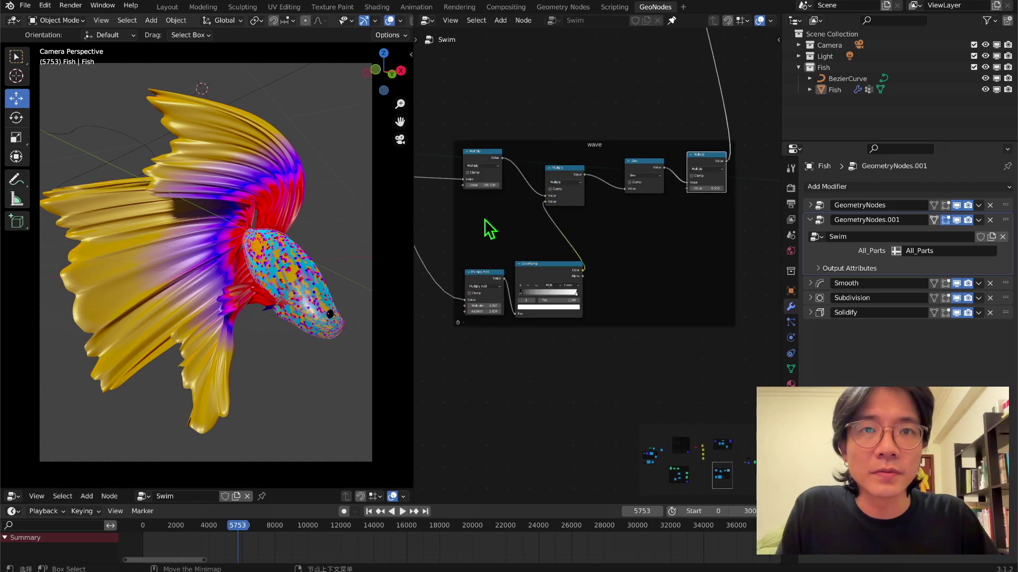
left_click_drag(716, 157, 713, 199)
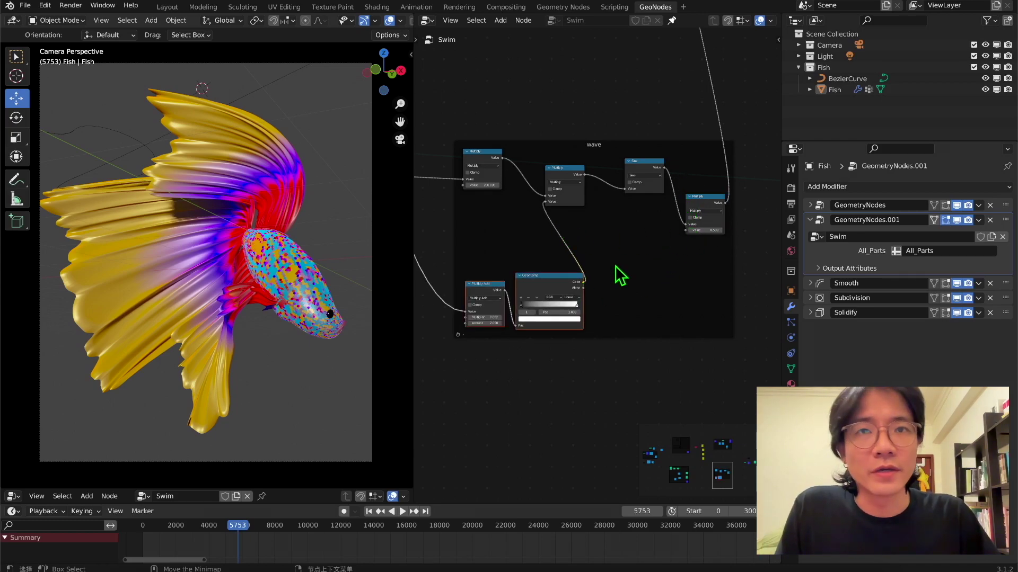
scroll(594, 263, "down", 2)
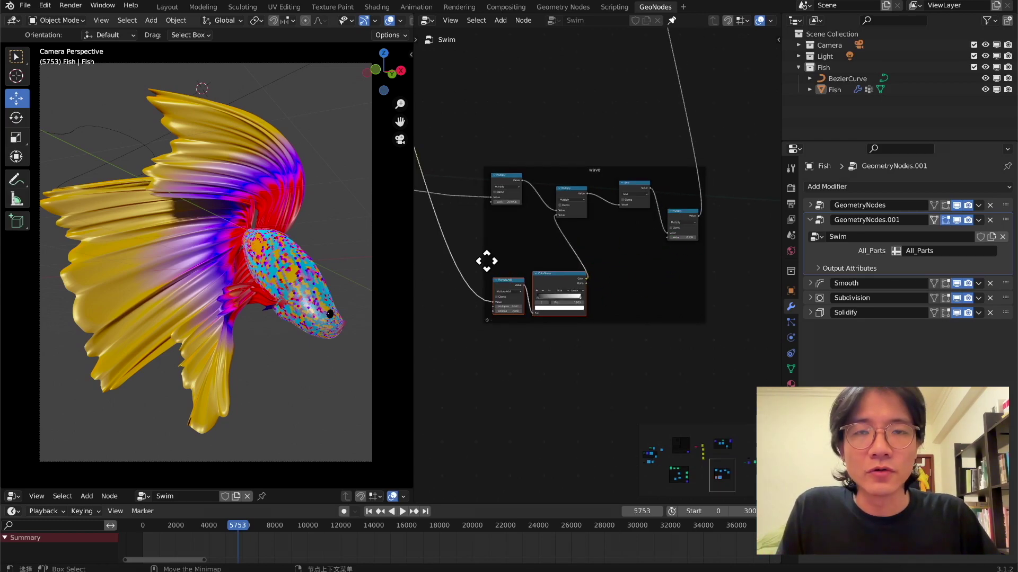
scroll(550, 265, "down", 4)
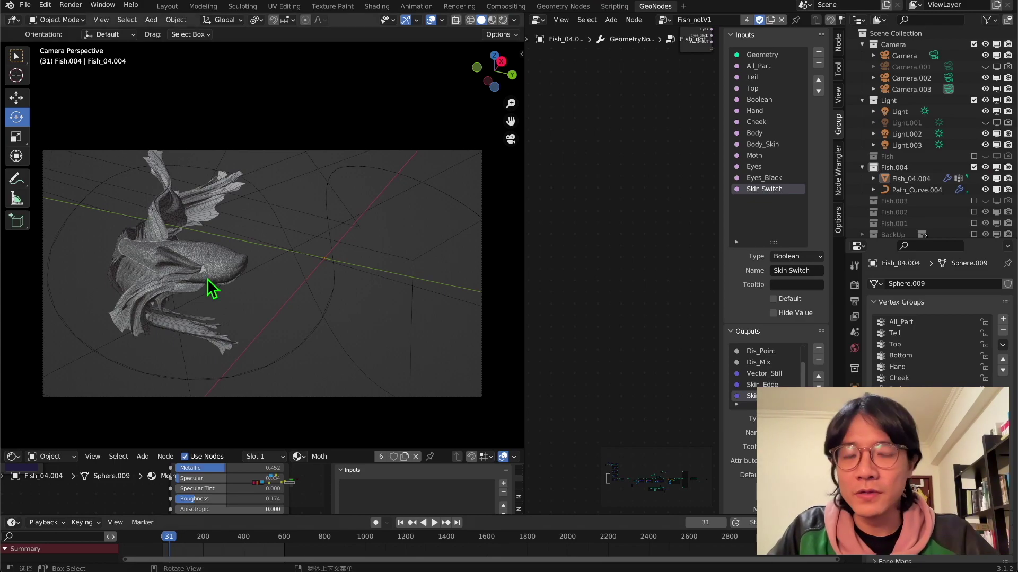
Inspect the head mesh of Fish_04.004 and play its swimming animation from frame 31
scroll(389, 240, "up", 7)
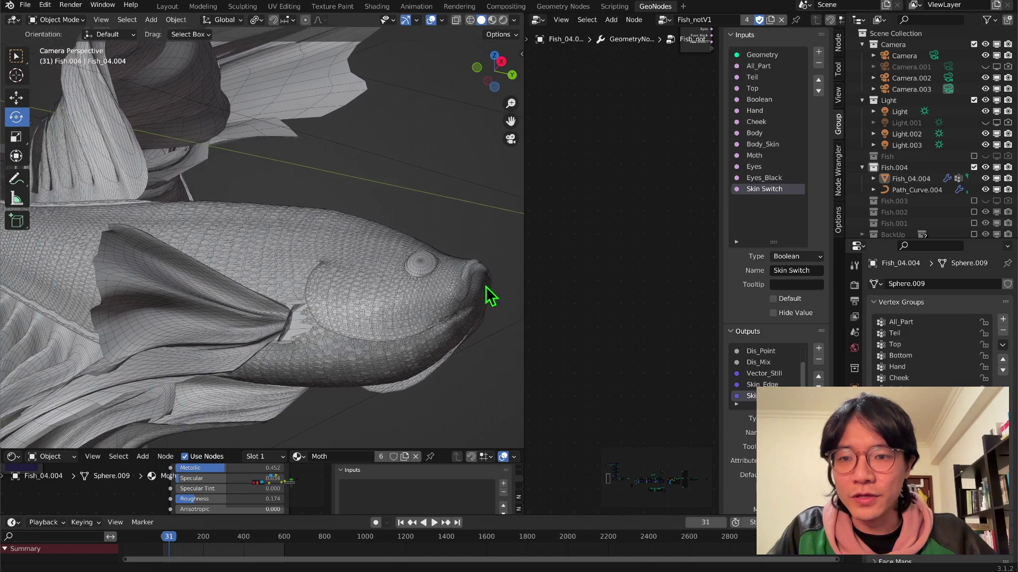
scroll(387, 267, "down", 8)
key("space")
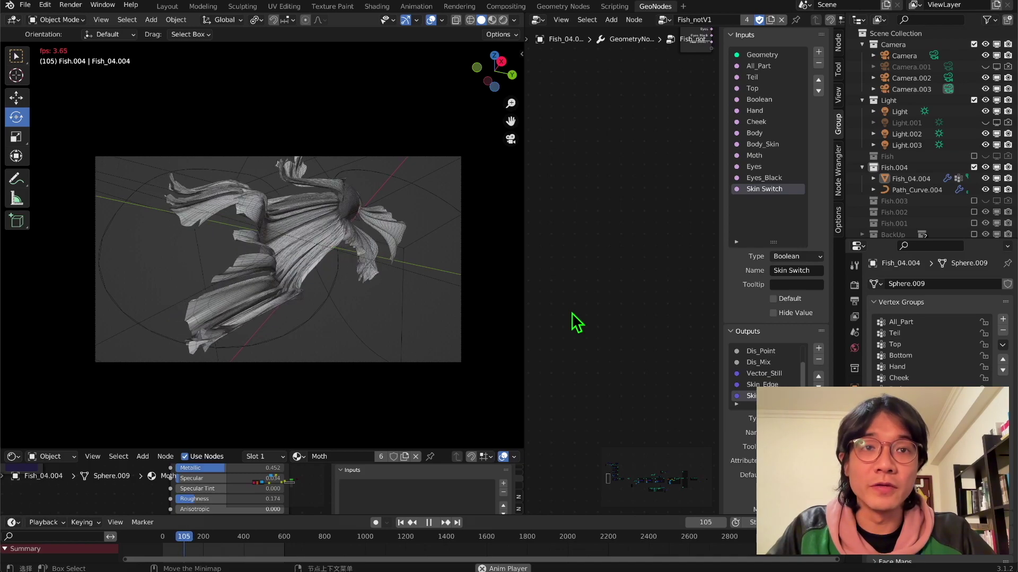
key("space")
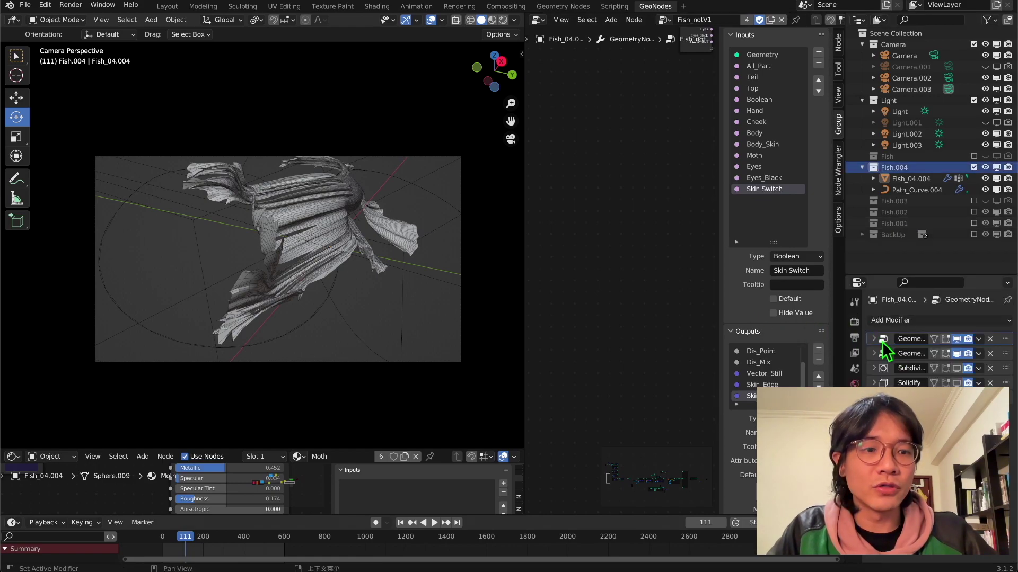
Apply the first Geometry Nodes modifier on Fish_04.004
left_click(875, 338)
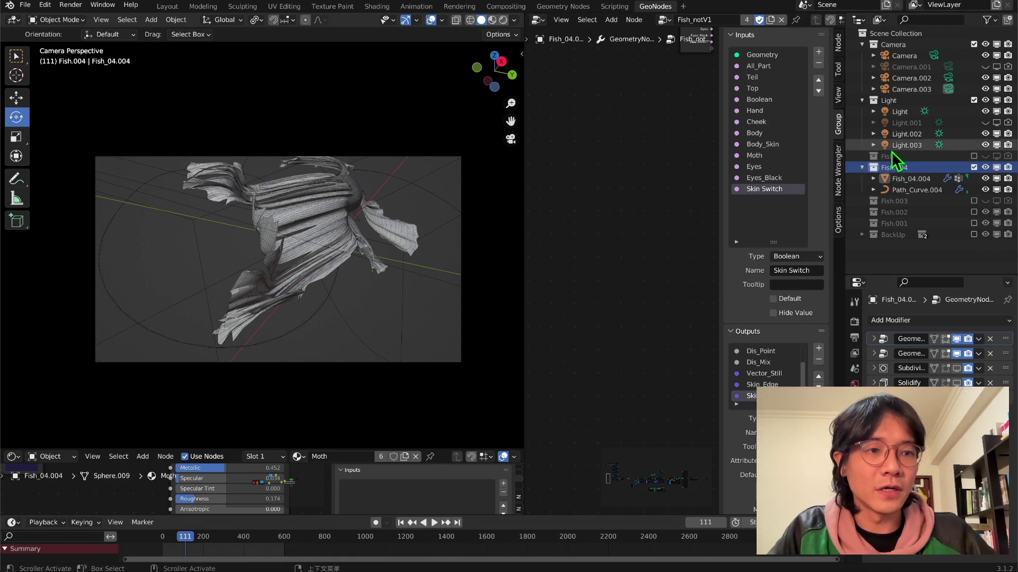
left_click(979, 339)
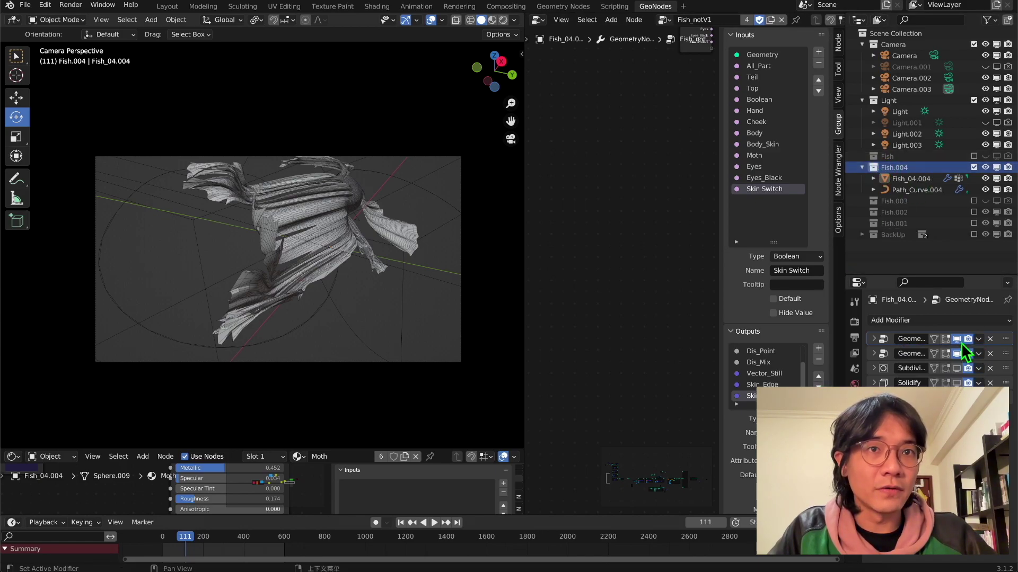
left_click(978, 340)
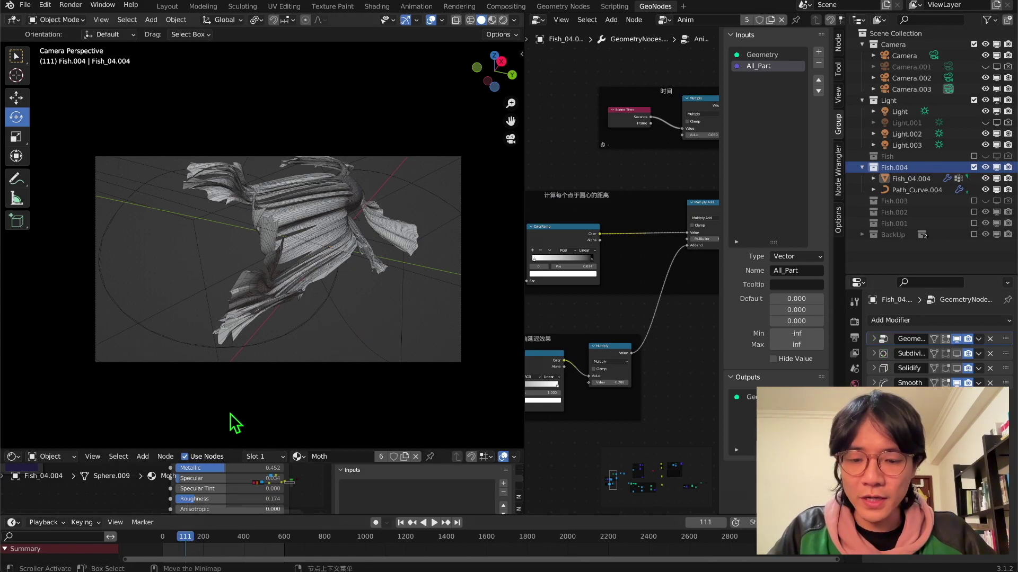
Play the animation to frame 324 and view the whole fish in solid shading
key("space")
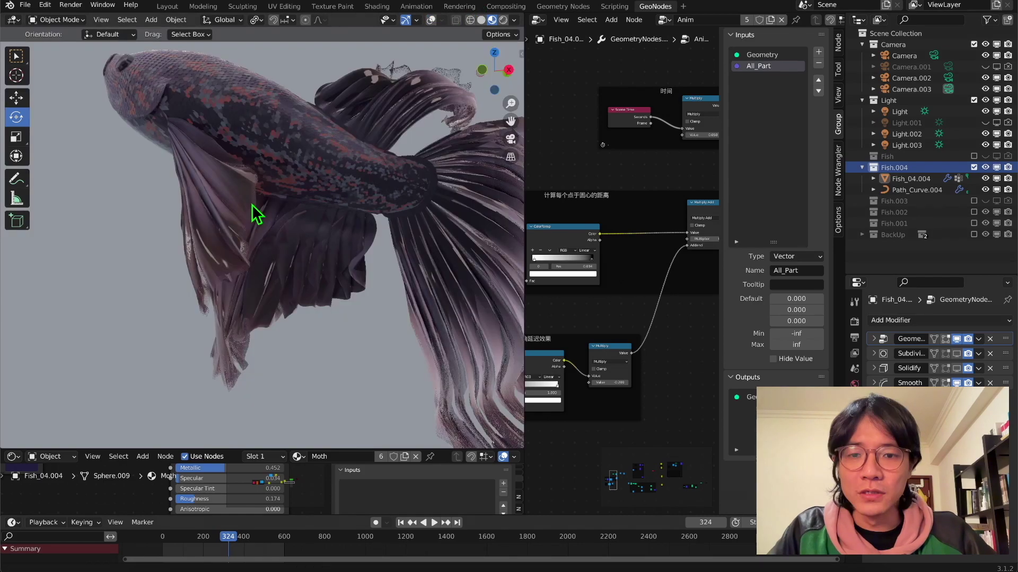
middle_click_drag(251, 206, 247, 200, "shift")
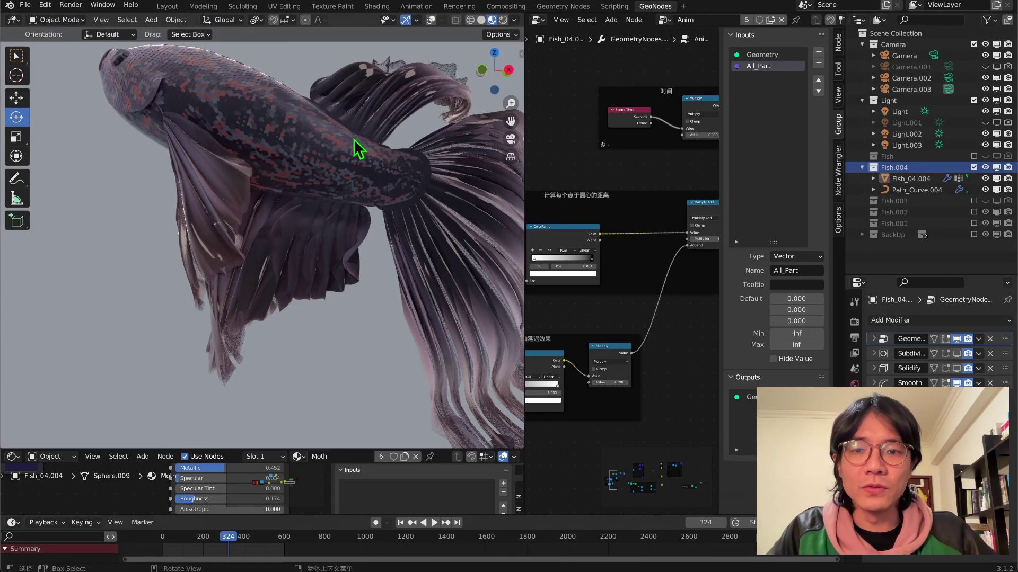
left_click(481, 19)
scroll(391, 200, "down", 4)
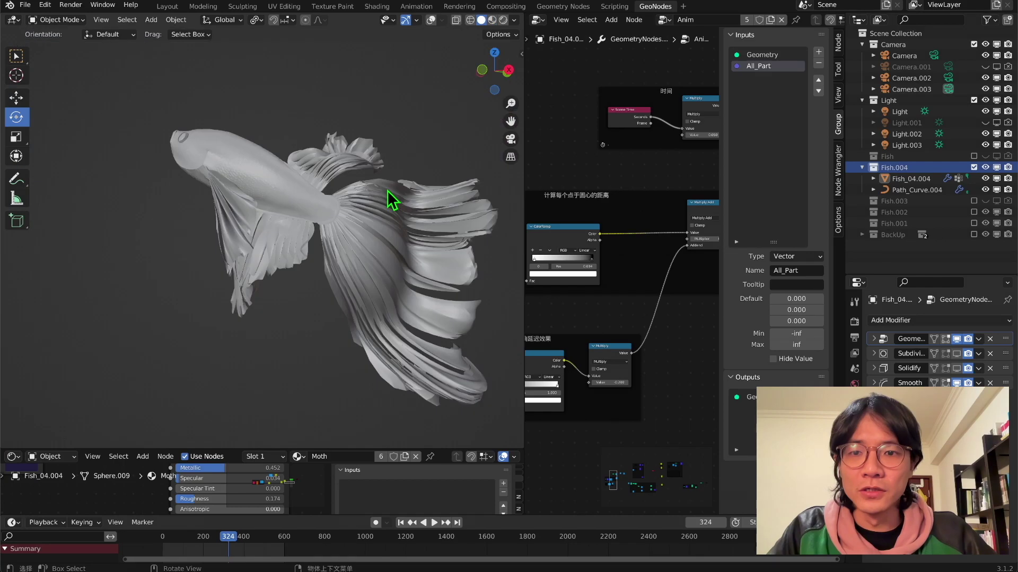
Open the Fish_04.004 mesh in Edit Mode from the back orthographic view and mirror the vertex selection
left_click(498, 71)
key("Tab")
key("ctrl+shift+m")
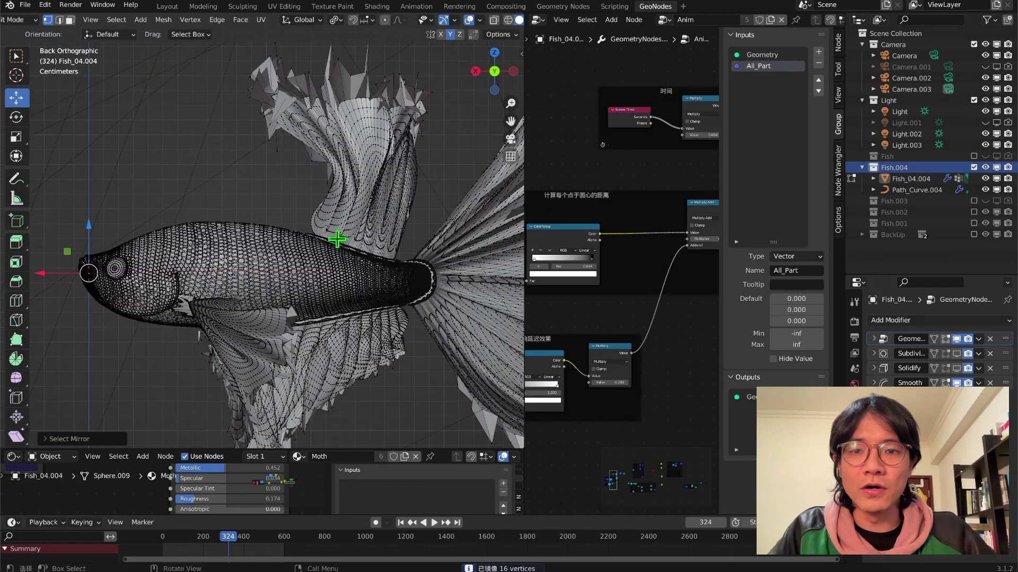
scroll(320, 251, "down", 1)
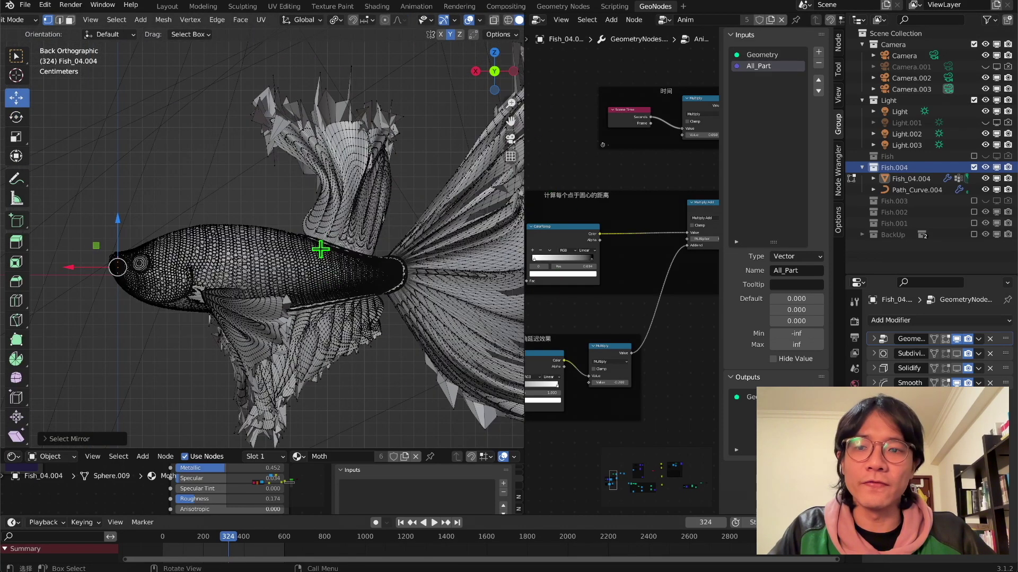
middle_click_drag(320, 250, 288, 254, "shift")
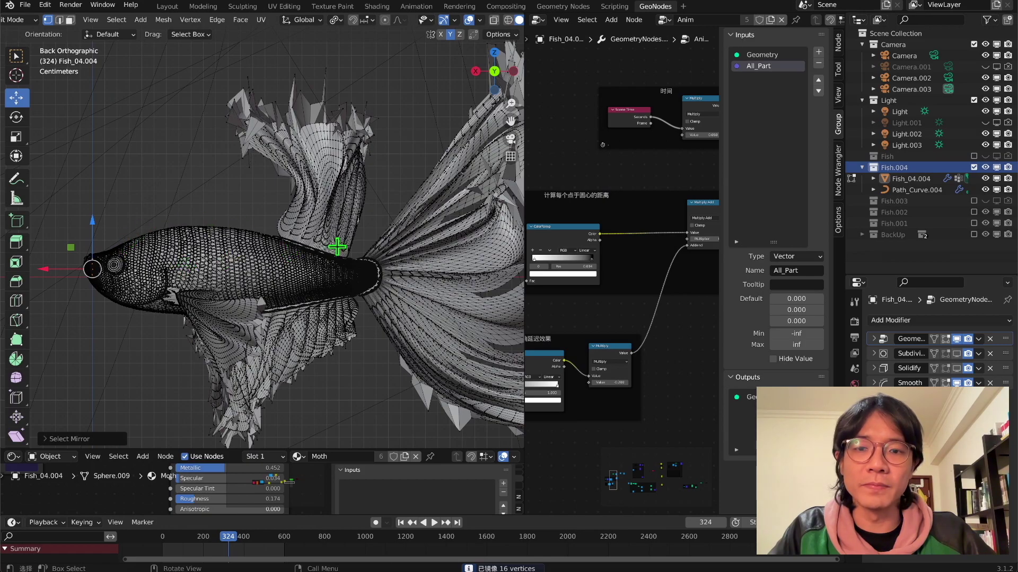
middle_click_drag(344, 238, 314, 214, "shift")
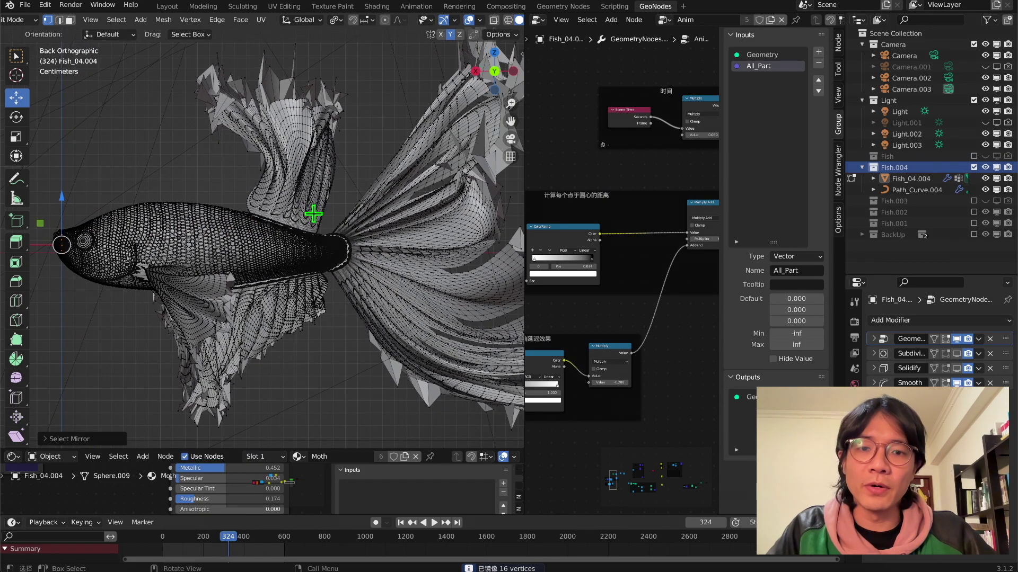
scroll(314, 214, "down", 1)
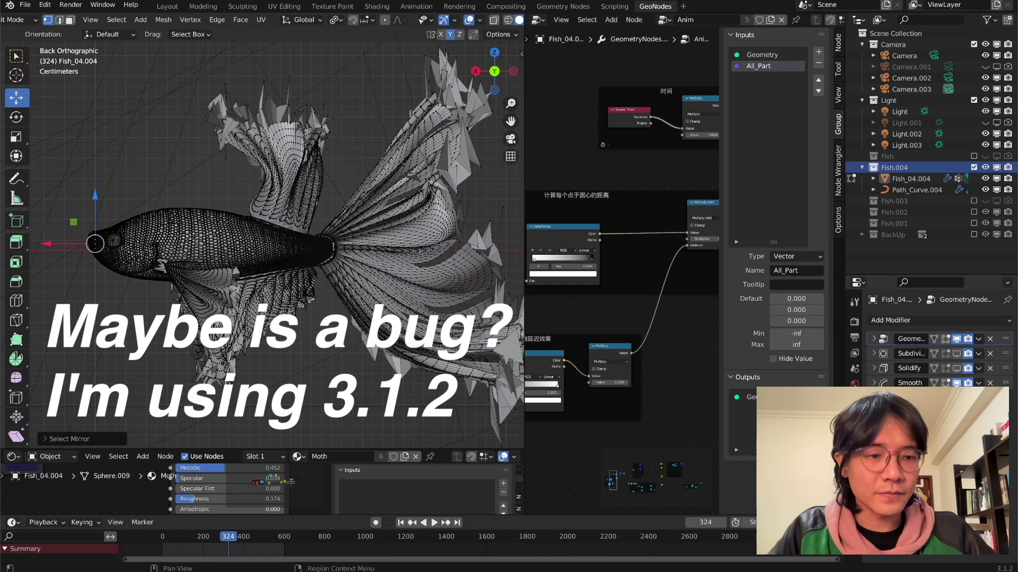
Show the full vertex group list of Fish_04.004 and make All_Part the active group
left_click(855, 503)
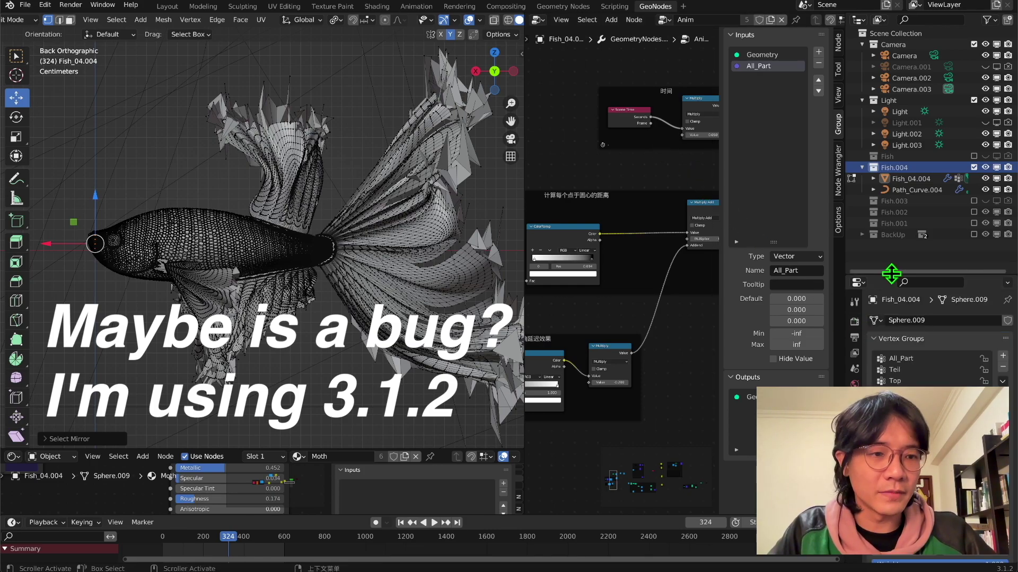
left_click_drag(892, 275, 889, 65)
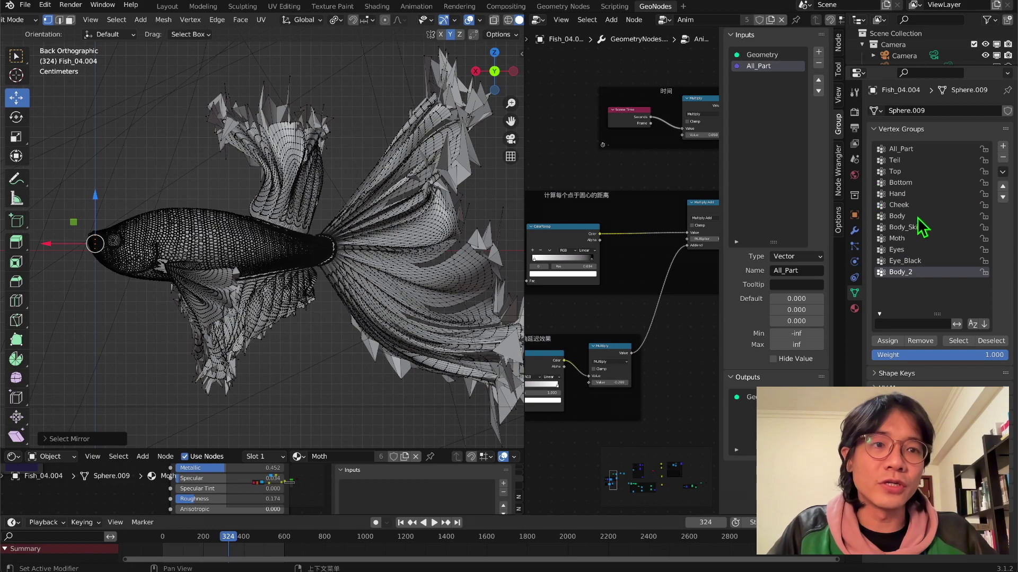
left_click(909, 148)
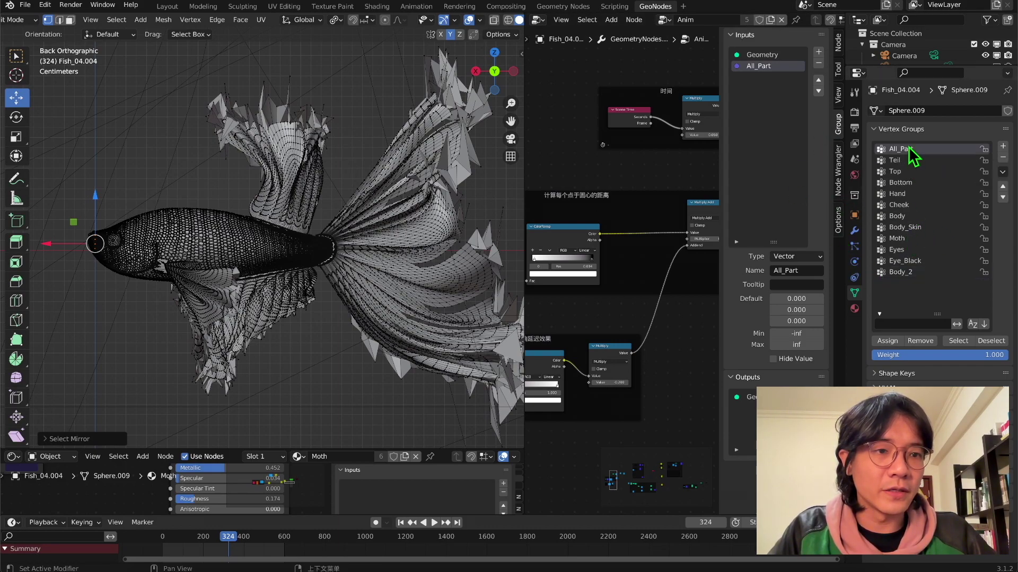
scroll(282, 176, "down", 1)
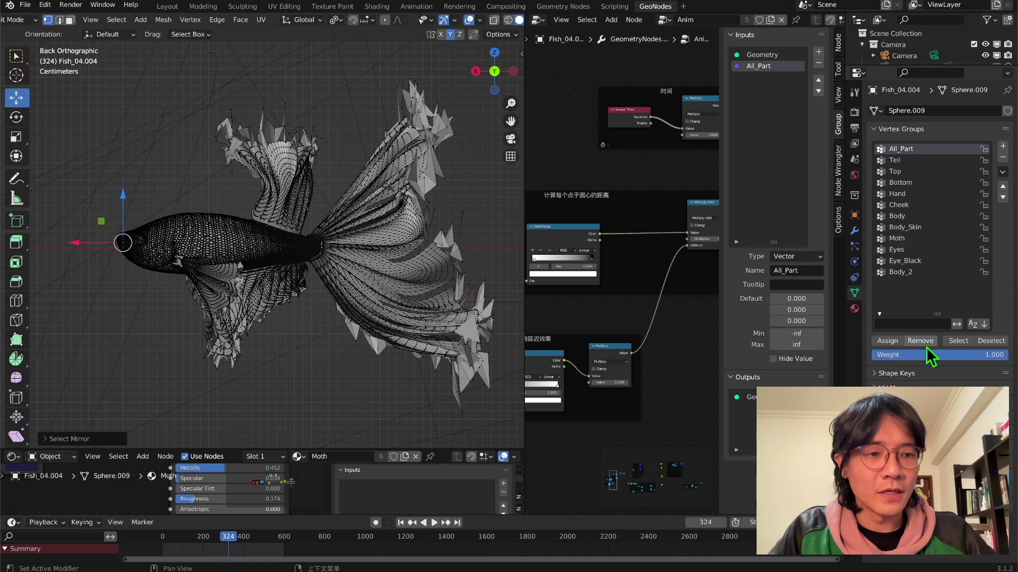
Select the vertices of the All_Part, Teil, Top and Eyes vertex groups one after another to check which parts each covers
left_click(958, 341)
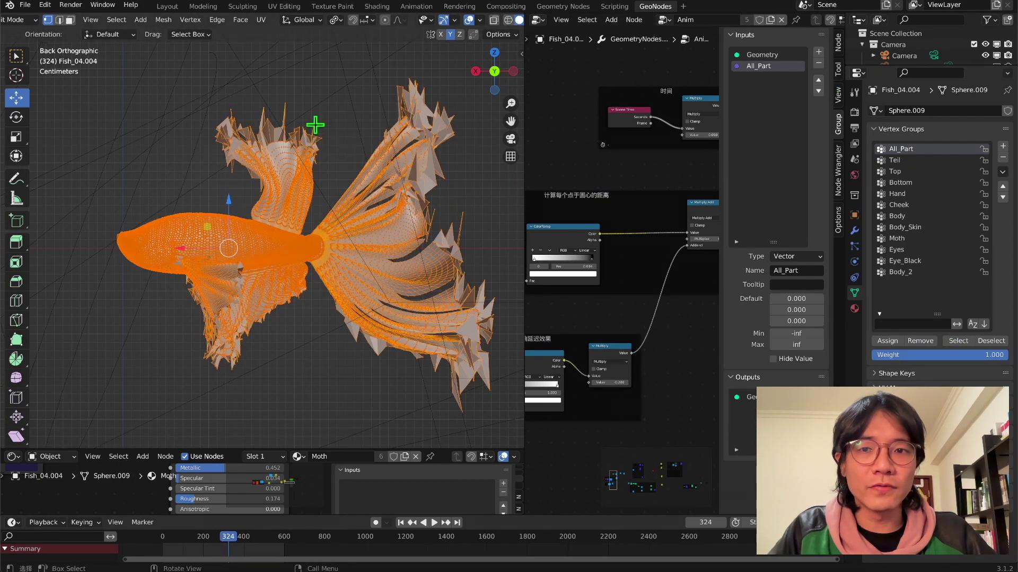
left_click(341, 114)
left_click(901, 160)
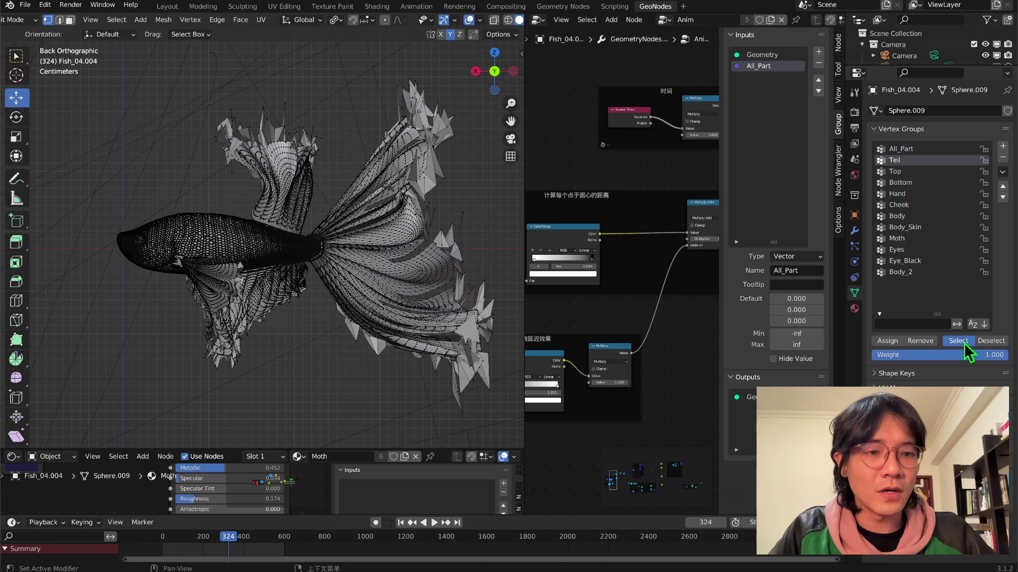
left_click(958, 341)
left_click(356, 127)
left_click(914, 174)
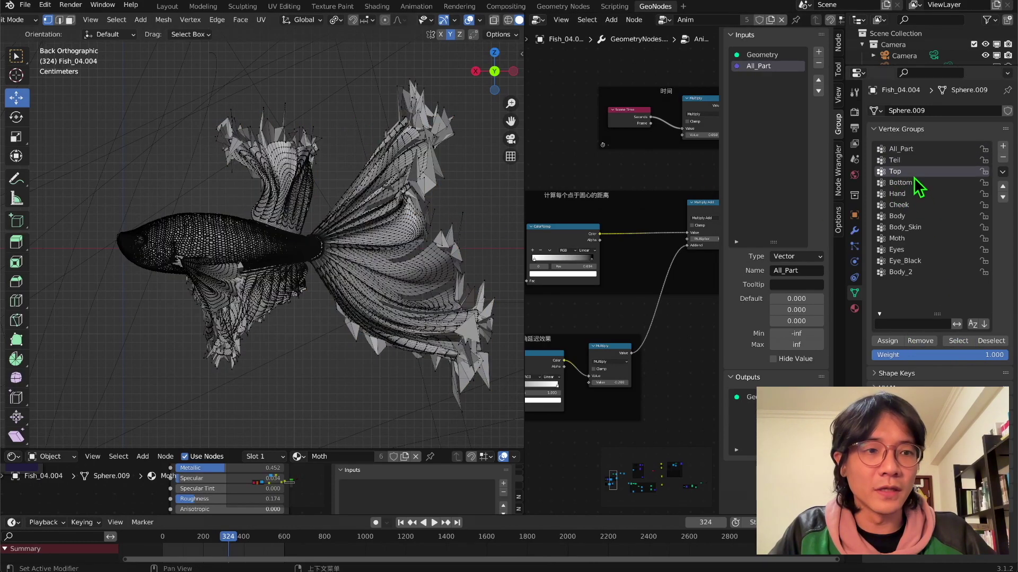
left_click(957, 340)
left_click(366, 114)
left_click(903, 250)
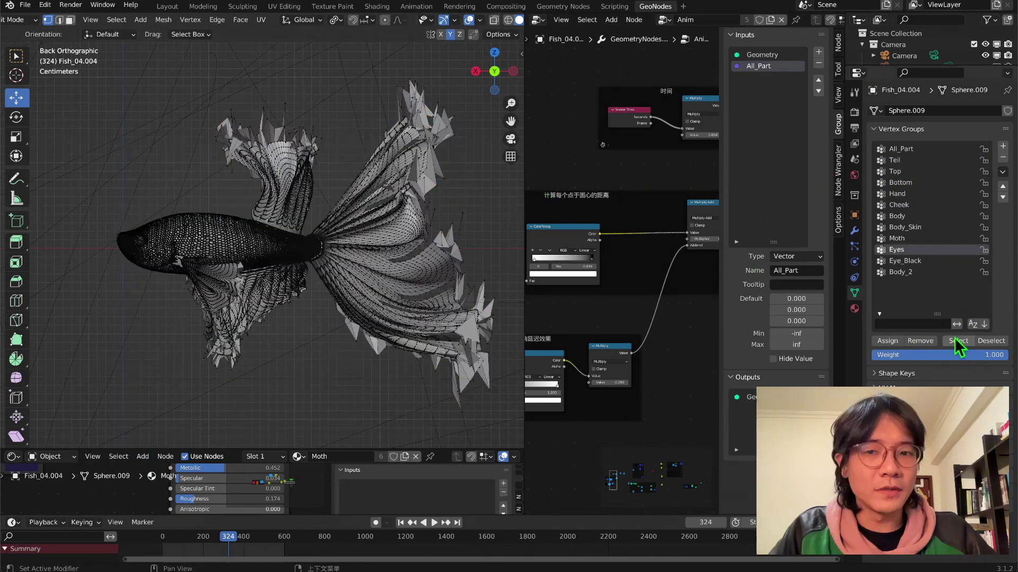
left_click(956, 341)
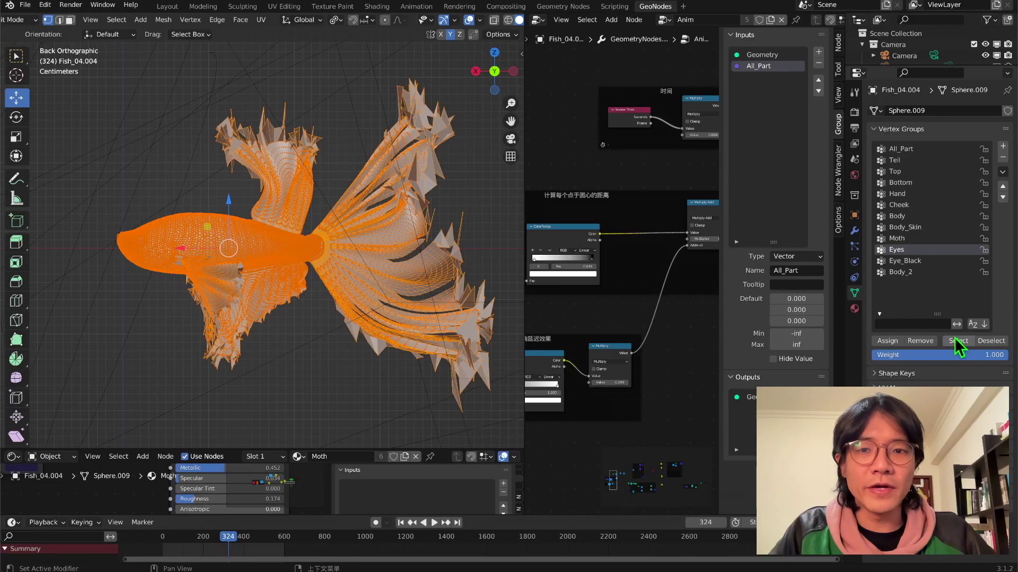
left_click(350, 137)
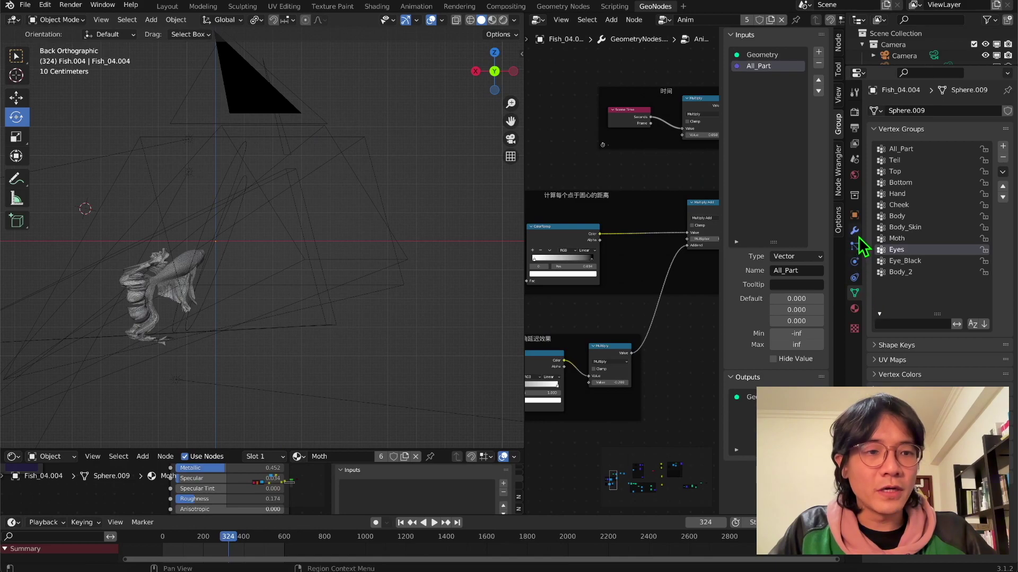
Show the modifiers of Fish_04.004, widen the node editor and examine how All_Part feeds the delay-effect nodes in the Anim group
left_click(854, 231)
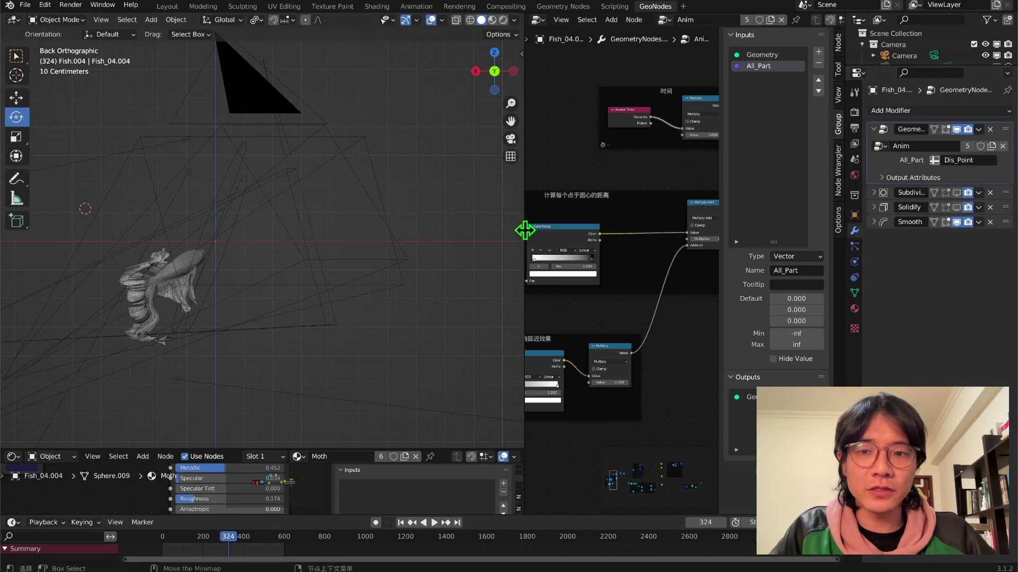
left_click_drag(525, 231, 406, 241)
scroll(256, 308, "up", 3)
middle_click_drag(195, 311, 391, 217, "shift")
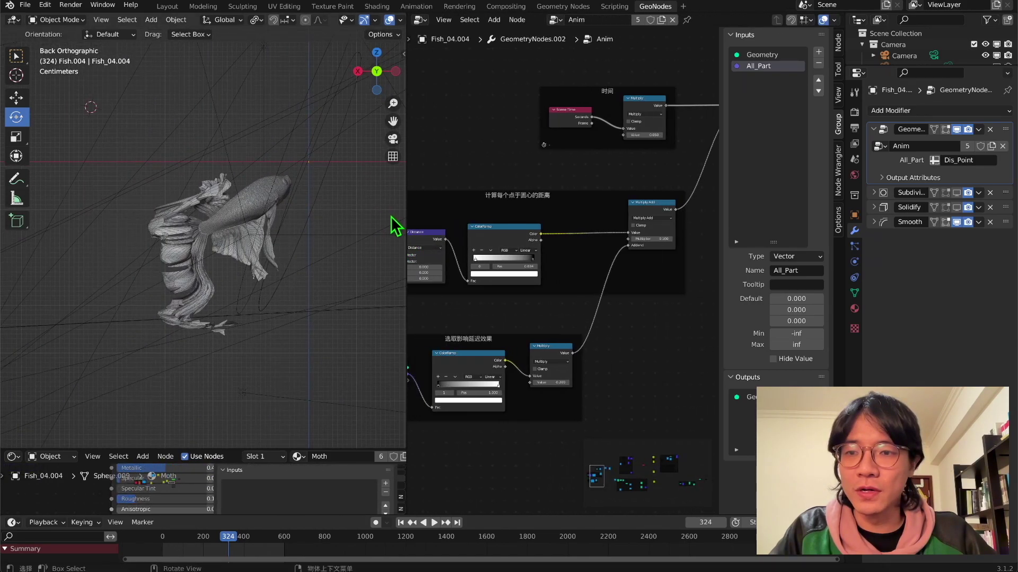
scroll(395, 225, "up", 2)
scroll(634, 311, "down", 6)
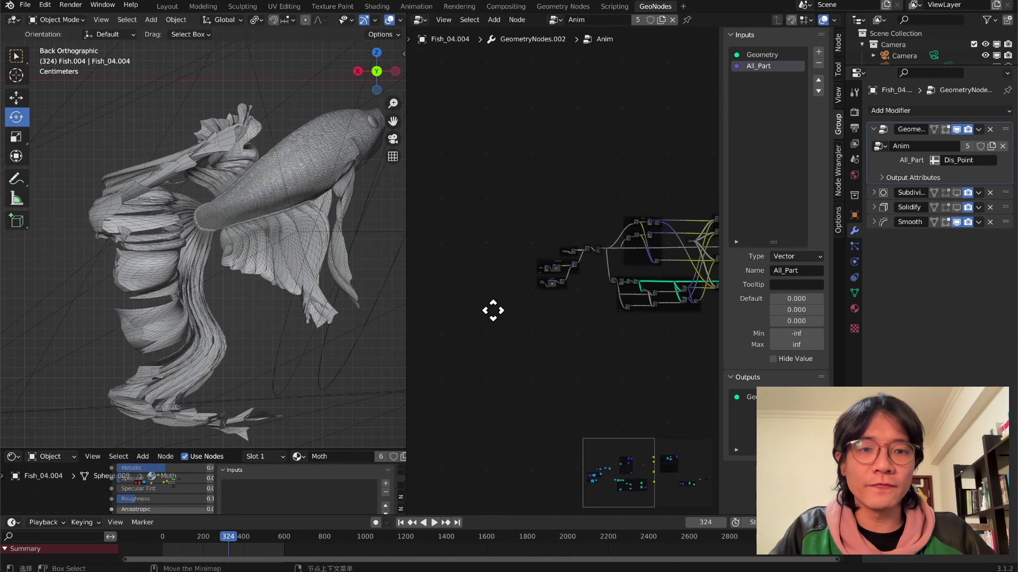
scroll(568, 309, "up", 8)
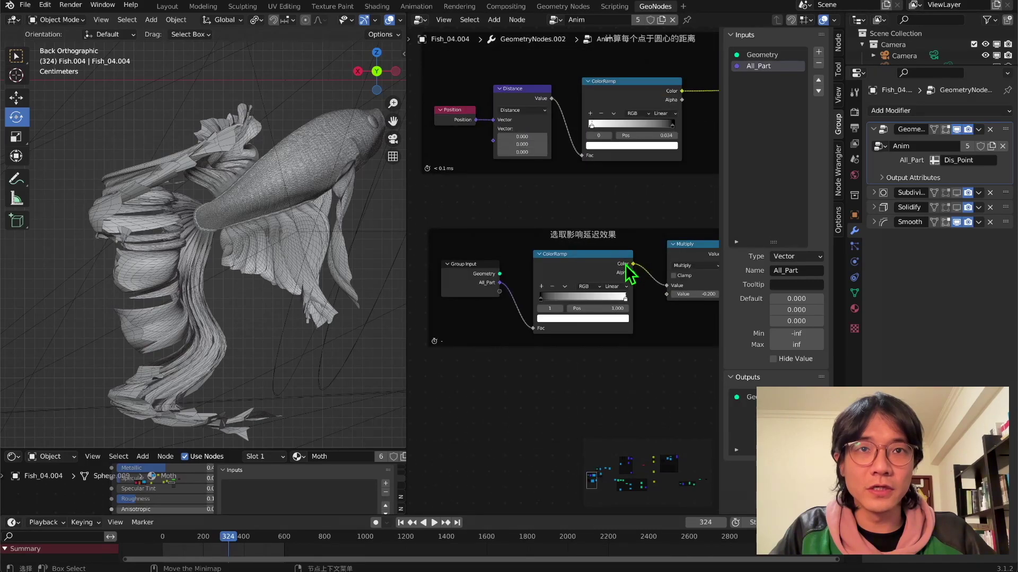
middle_click_drag(629, 273, 606, 209)
left_click_drag(477, 256, 477, 275)
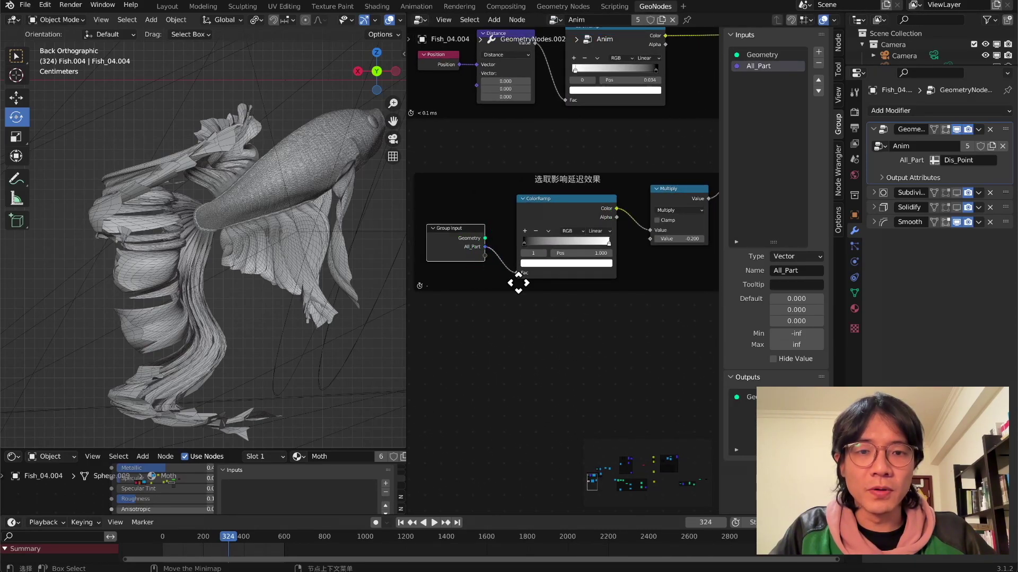
scroll(613, 186, "down", 3)
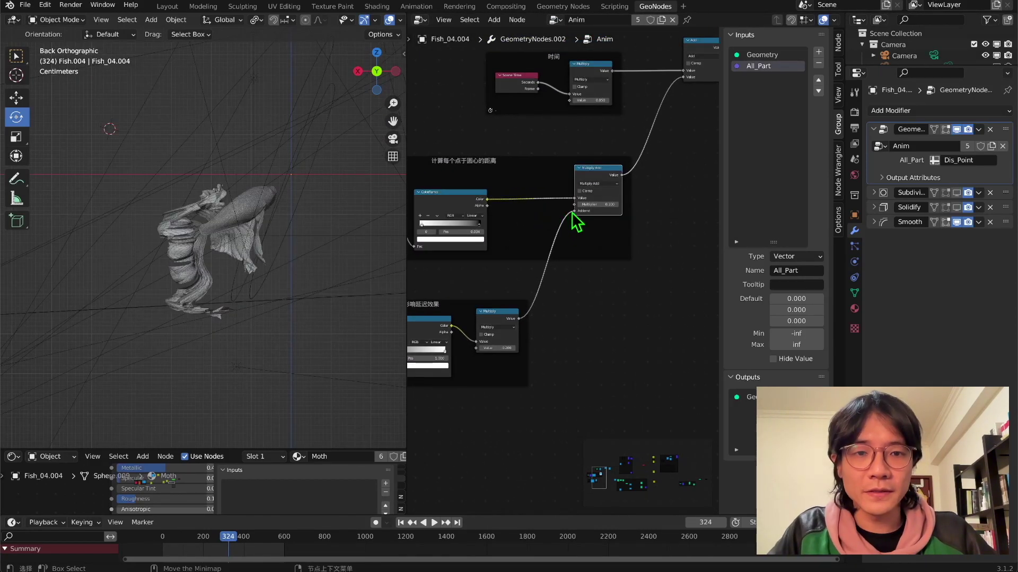
Unlink the delay-effect Multiply from the Multiply Add node's Addend, compare the fins during playback, and reconnect it
left_click_drag(573, 212, 551, 239)
key("space")
middle_click_drag(278, 171, 345, 213)
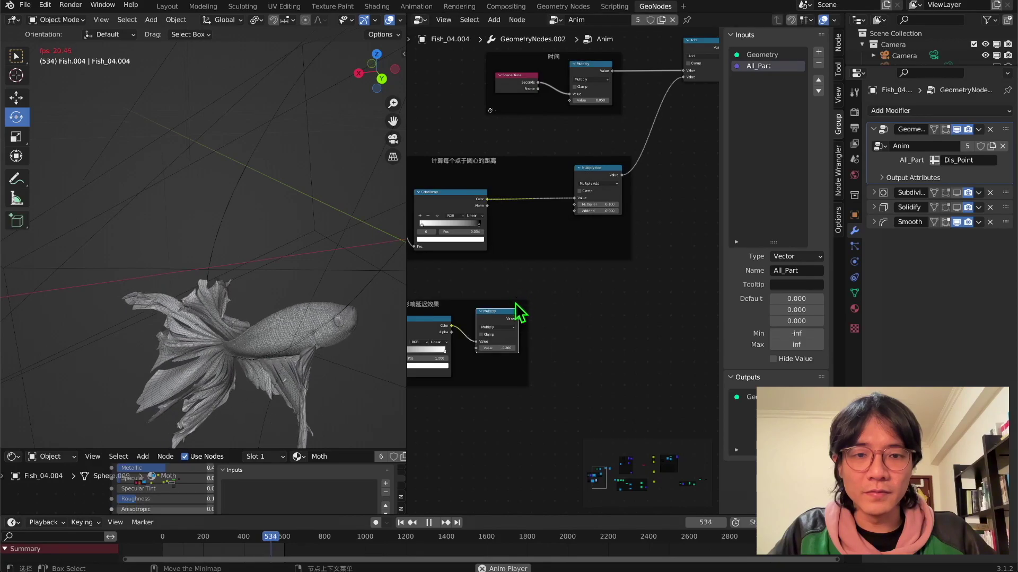
left_click_drag(519, 319, 573, 213)
scroll(289, 289, "down", 5)
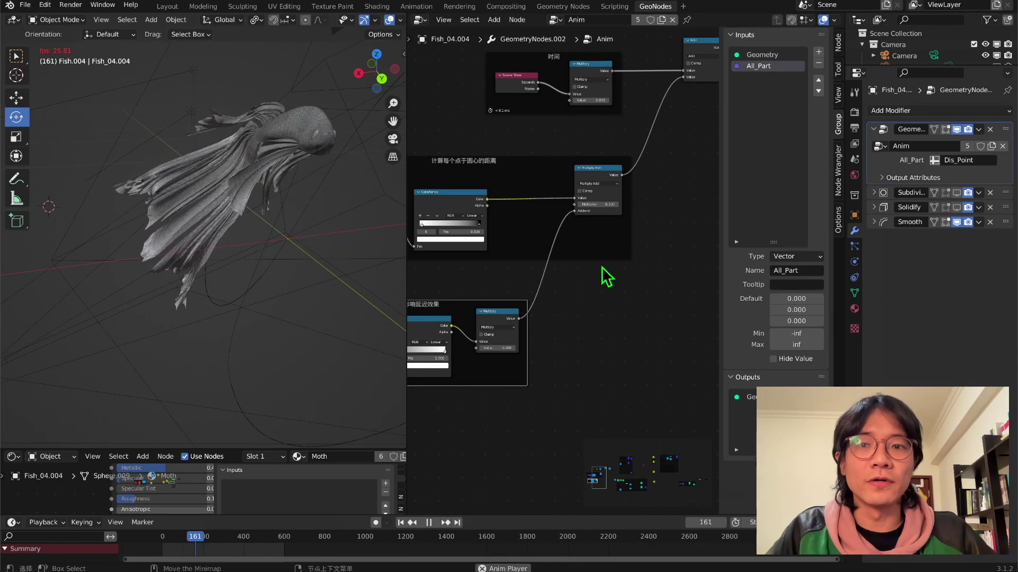
Stop the playback and add a second Smooth modifier with Repeat 13 to Fish_04.004
left_click(884, 133)
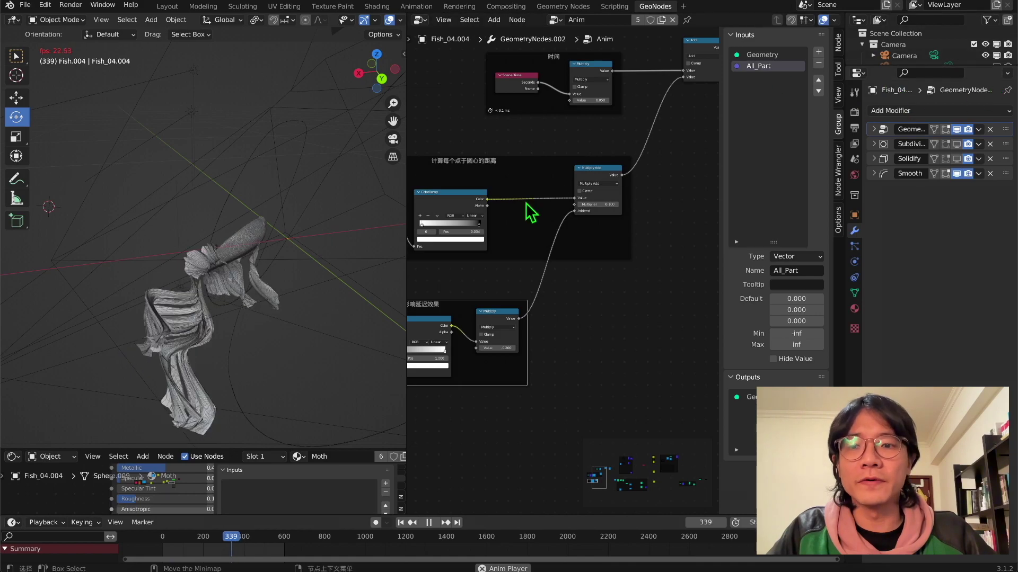
left_click(874, 174)
key("space")
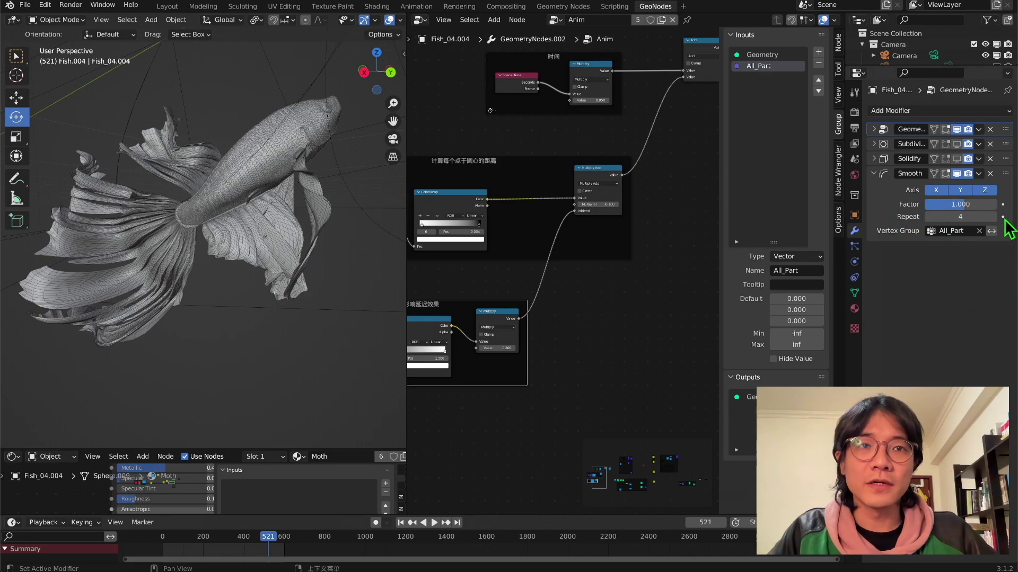
left_click(896, 111)
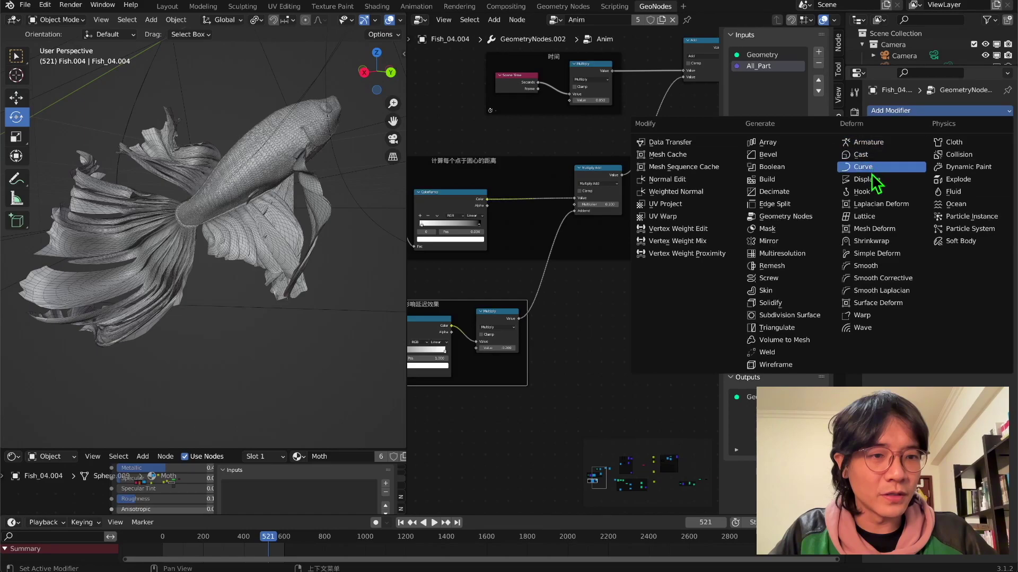
left_click(878, 267)
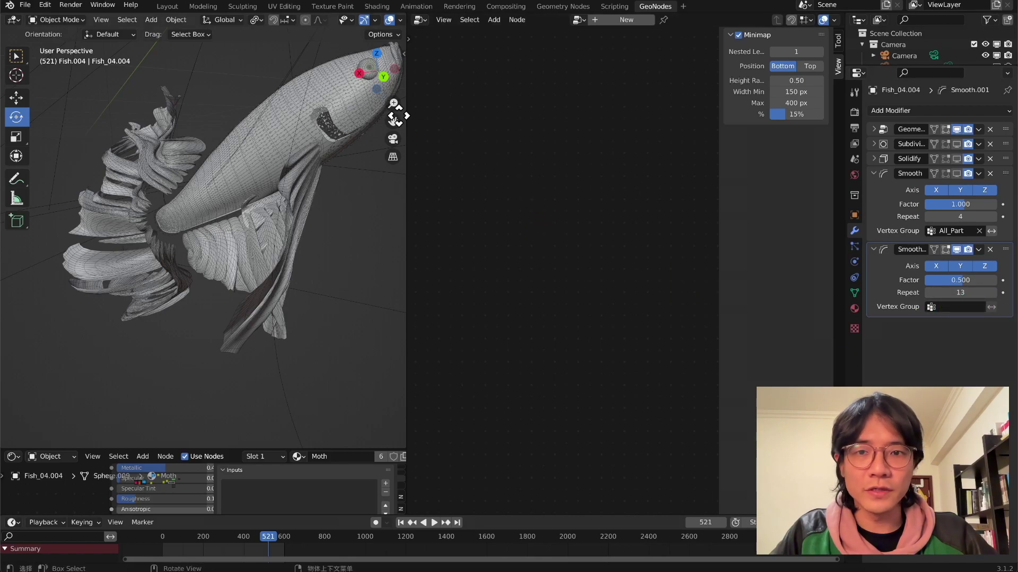
Set the All_Part Smooth modifier's Repeat to 13, hide the second Smooth modifier in the viewport and inspect the fins from several angles
left_click_drag(395, 118, 355, 225)
middle_click_drag(221, 299, 297, 259)
right_click(205, 260)
middle_click_drag(161, 279, 139, 250)
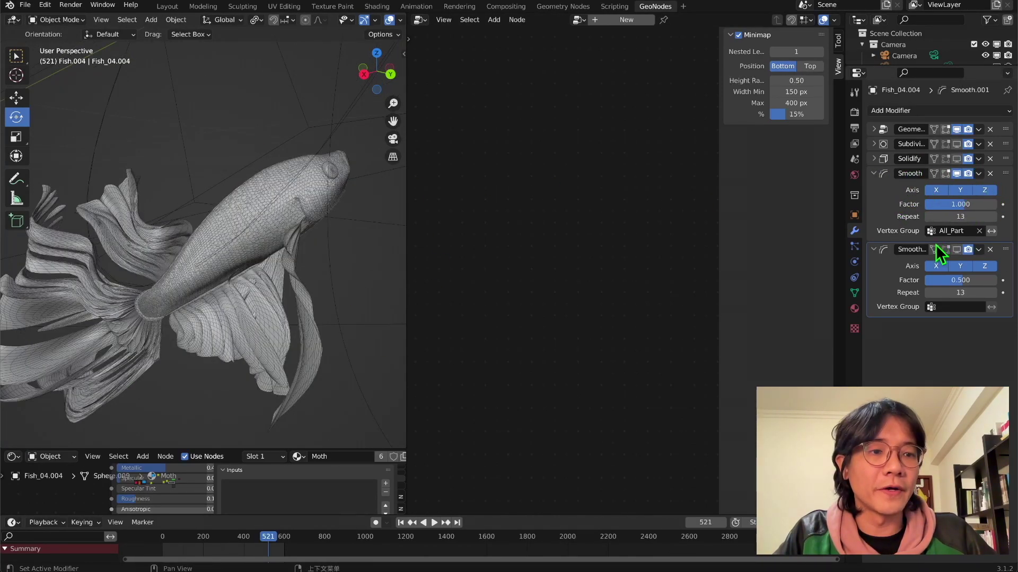
middle_click_drag(371, 302, 310, 292)
middle_click_drag(282, 325, 125, 318)
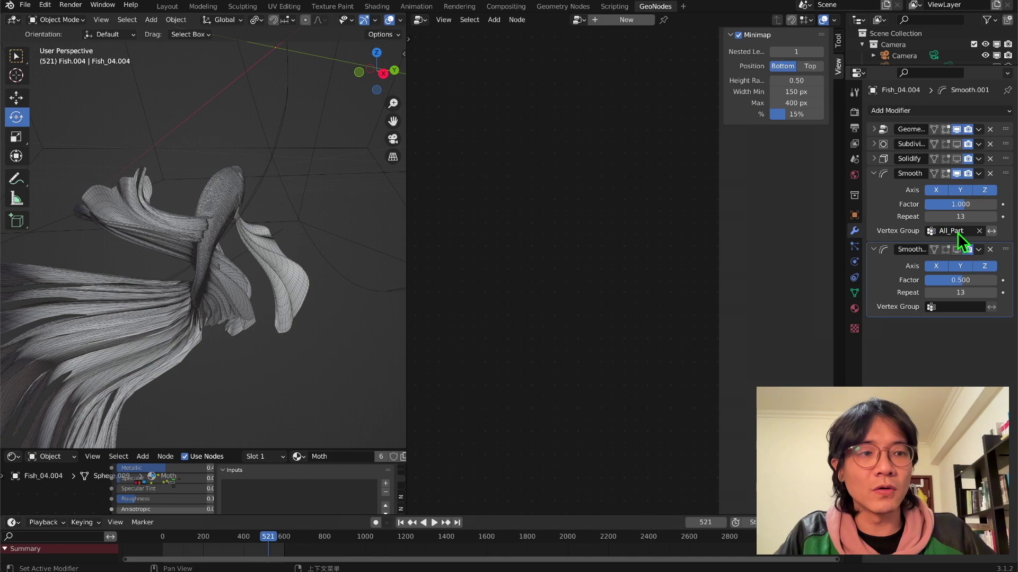
middle_click_drag(363, 323, 313, 329)
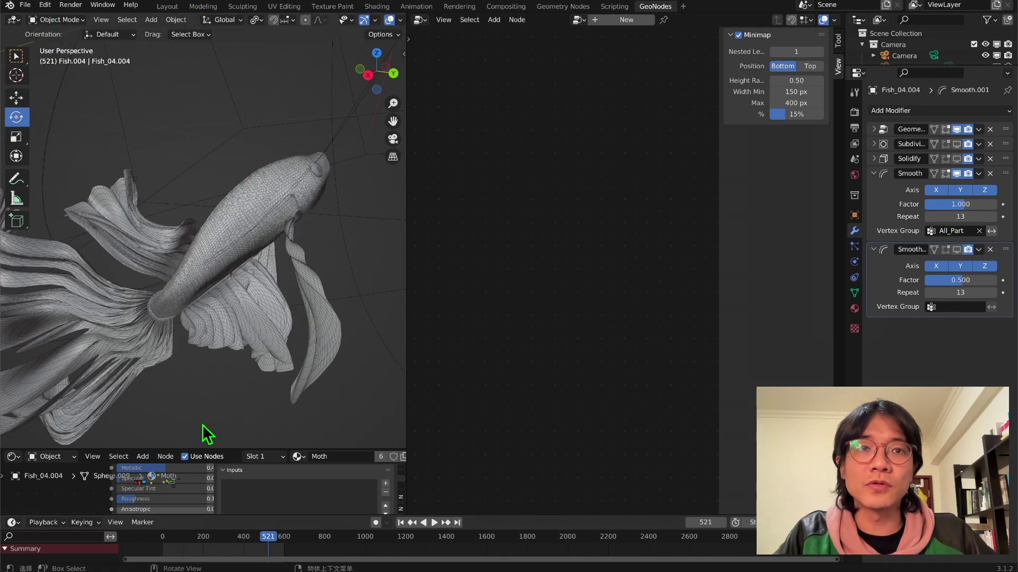
Hide the All_Part Smooth modifier in the viewport and show the one without a vertex group for comparison
left_click(956, 174)
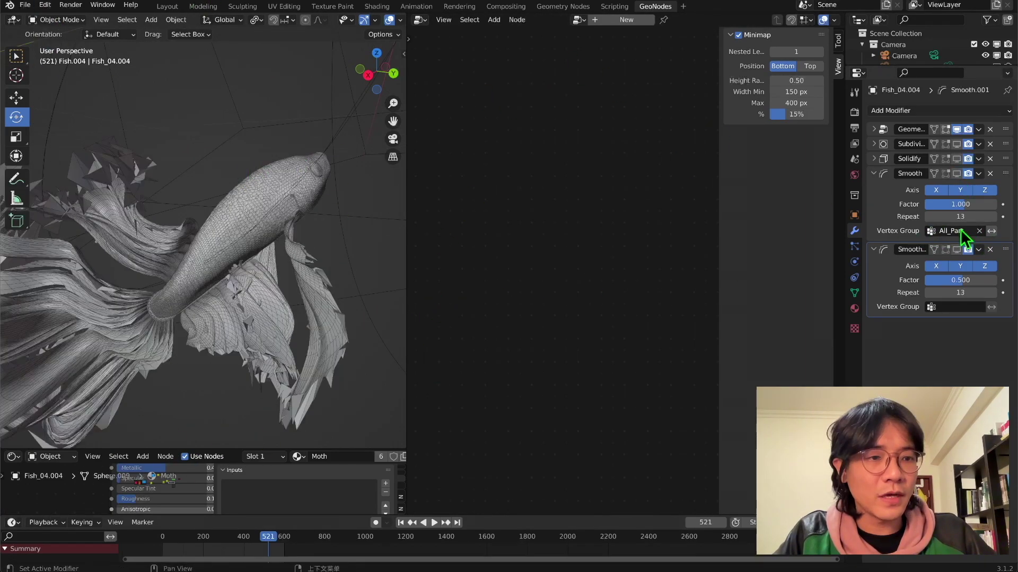
left_click(956, 249)
middle_click_drag(239, 347, 206, 329)
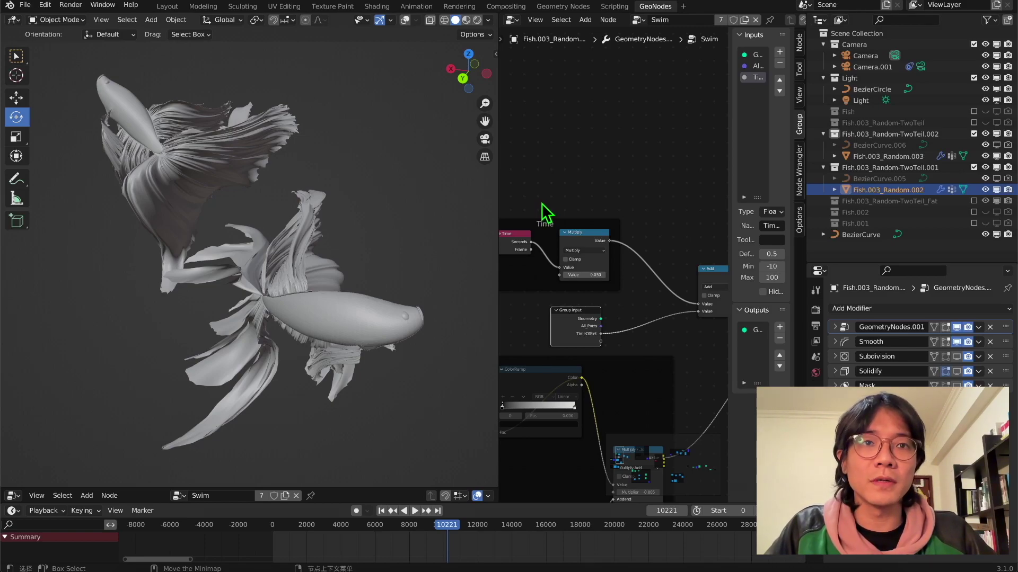
Examine the two random fish, Fish.003_Random.002 and Fish.003_Random.003, from several angles
middle_click_drag(405, 281, 396, 289)
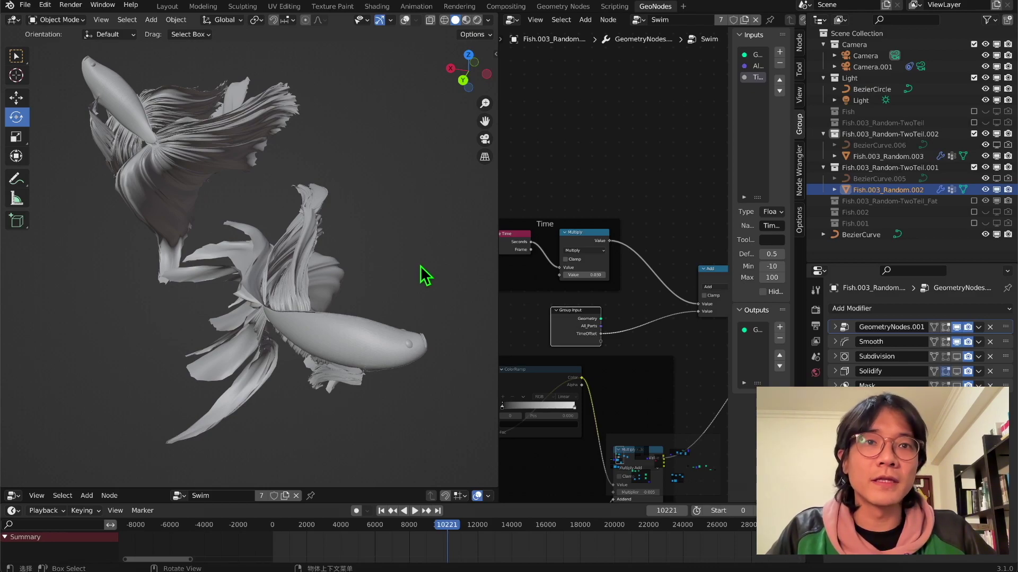
middle_click_drag(146, 258, 390, 234)
middle_click_drag(334, 284, 288, 193)
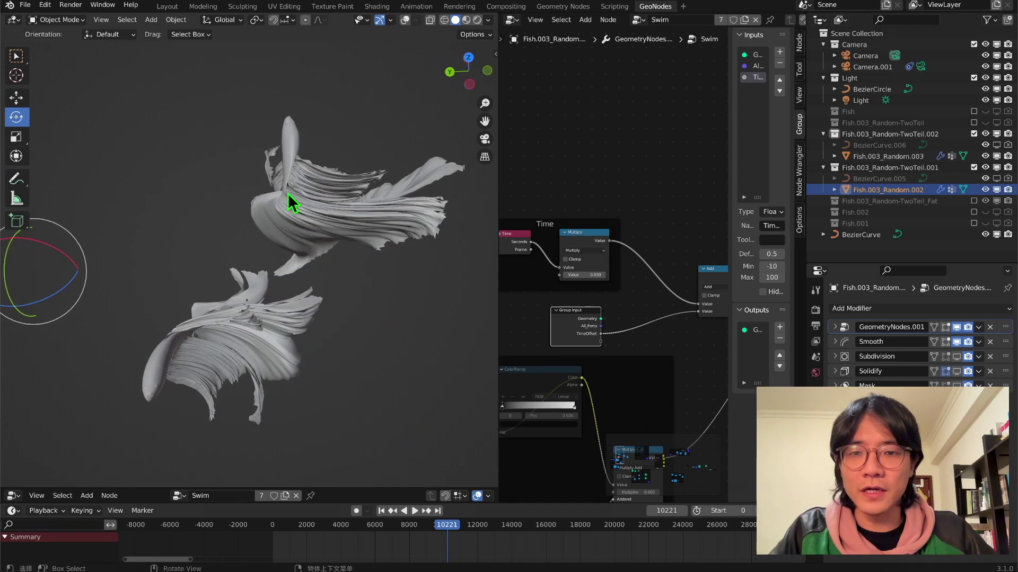
middle_click_drag(284, 309, 215, 273)
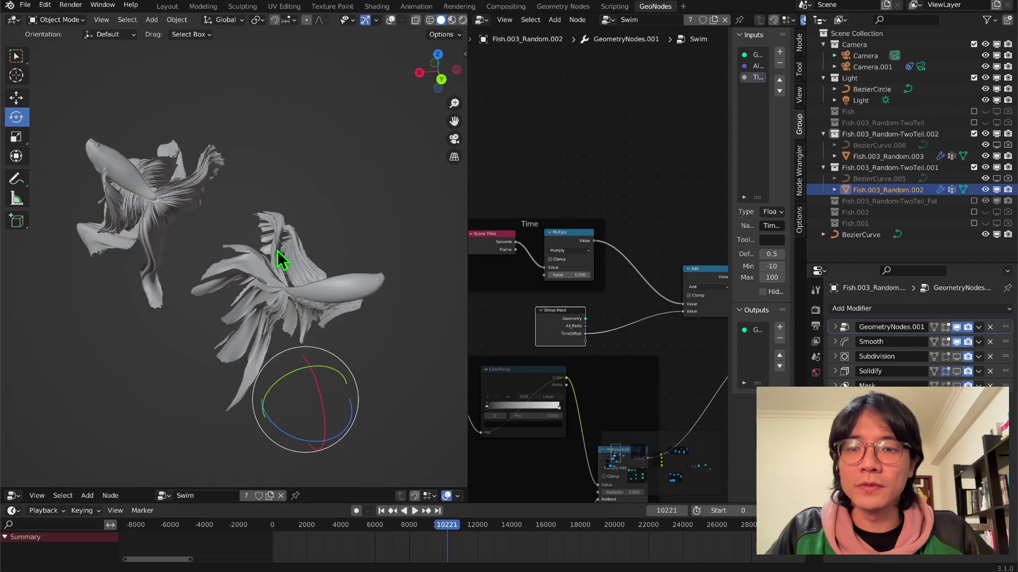
middle_click_drag(278, 250, 278, 250)
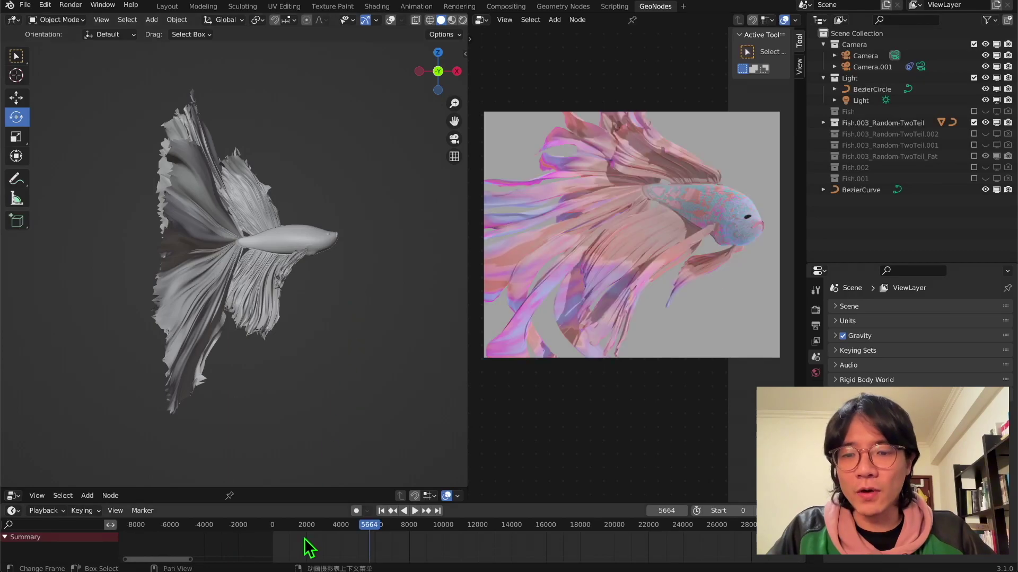
Move the timeline to frame 55124 to produce another random fish shape and bring the fish into closer view
left_click(333, 536)
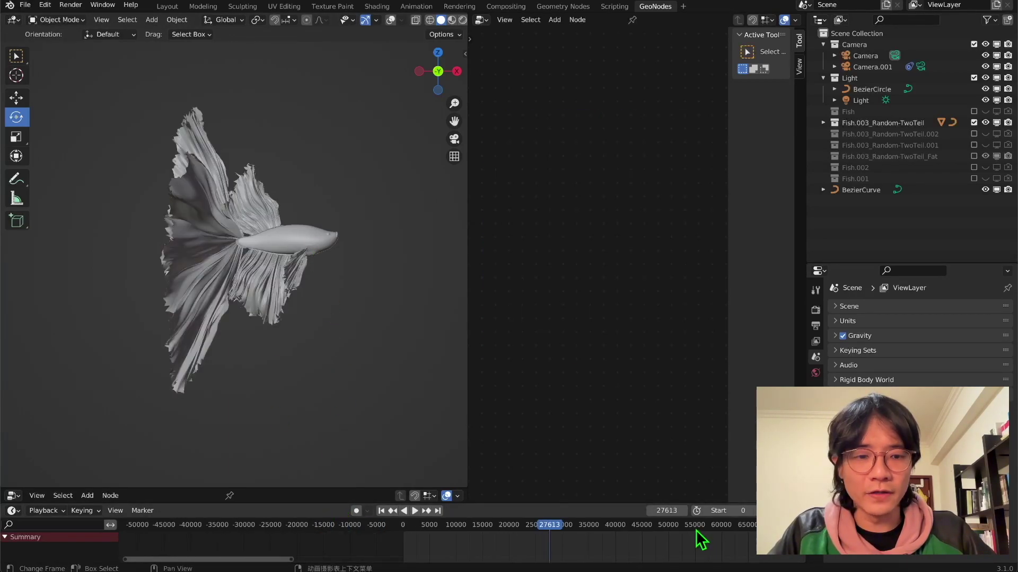
left_click(695, 530)
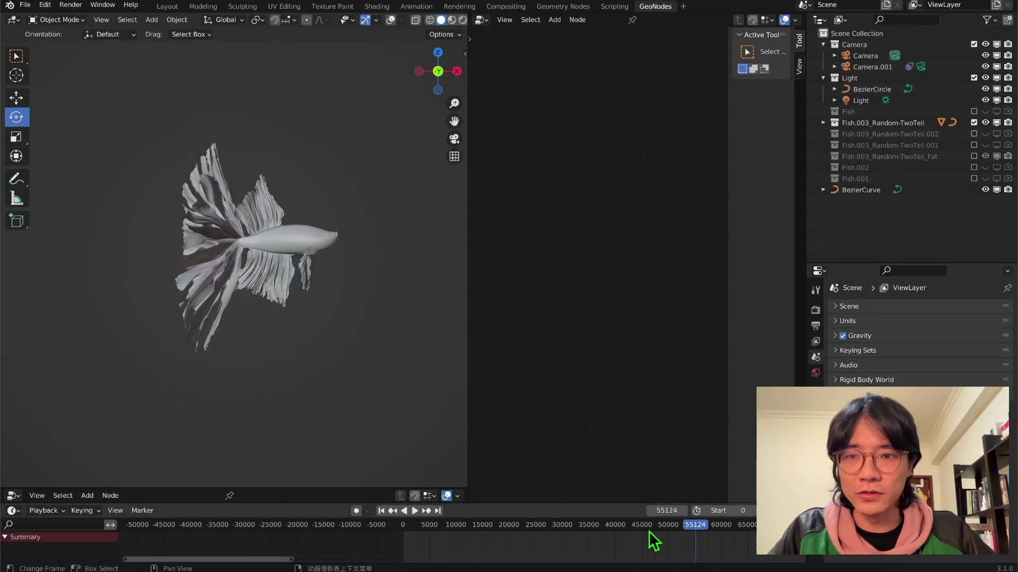
middle_click_drag(250, 261, 318, 261)
Duplicate the Fish.003_Random-TwoTeil collection and exclude the original collection from the view layer
left_click(276, 251)
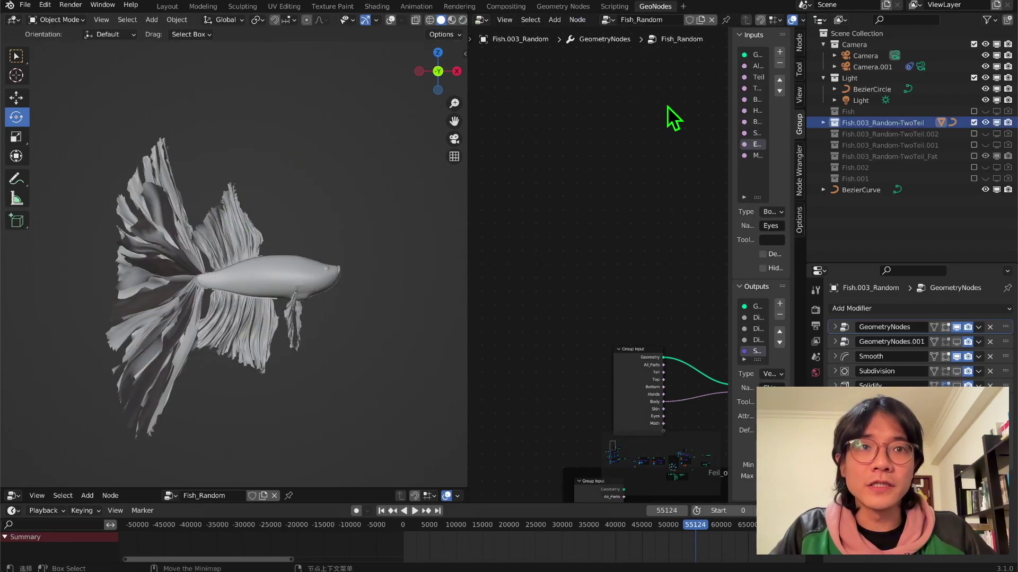
right_click(855, 127)
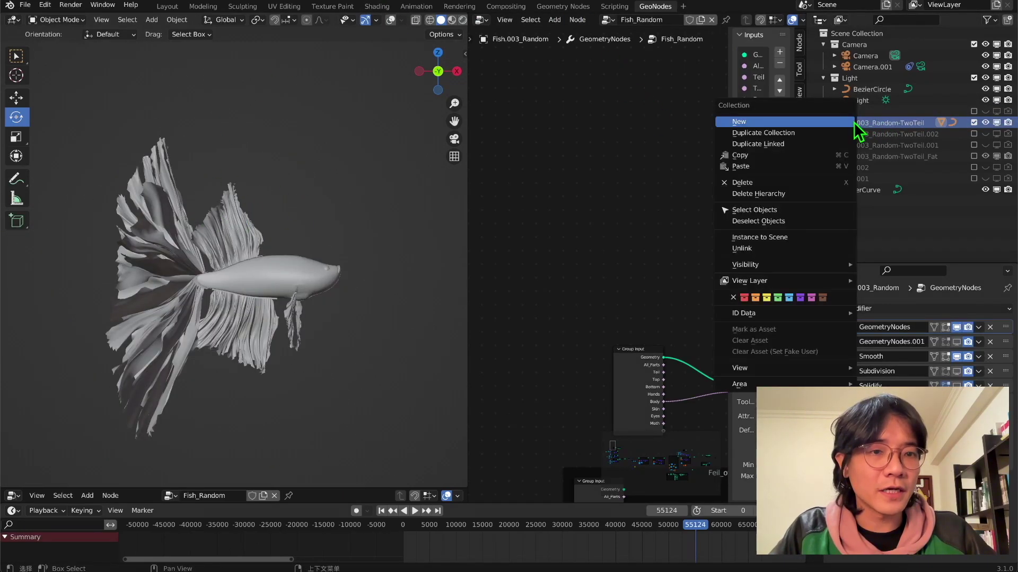
left_click(792, 134)
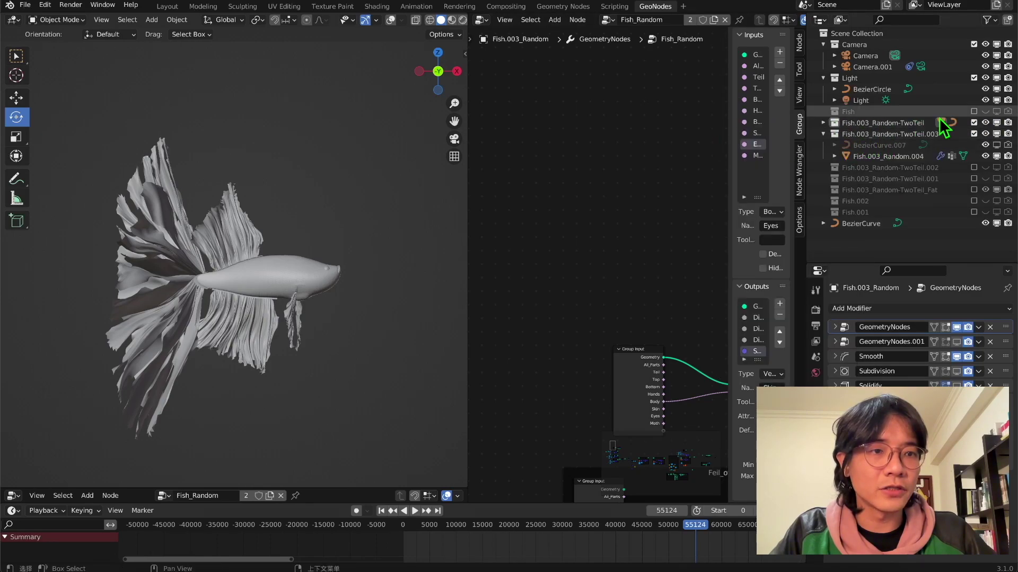
left_click_drag(976, 123, 1009, 123)
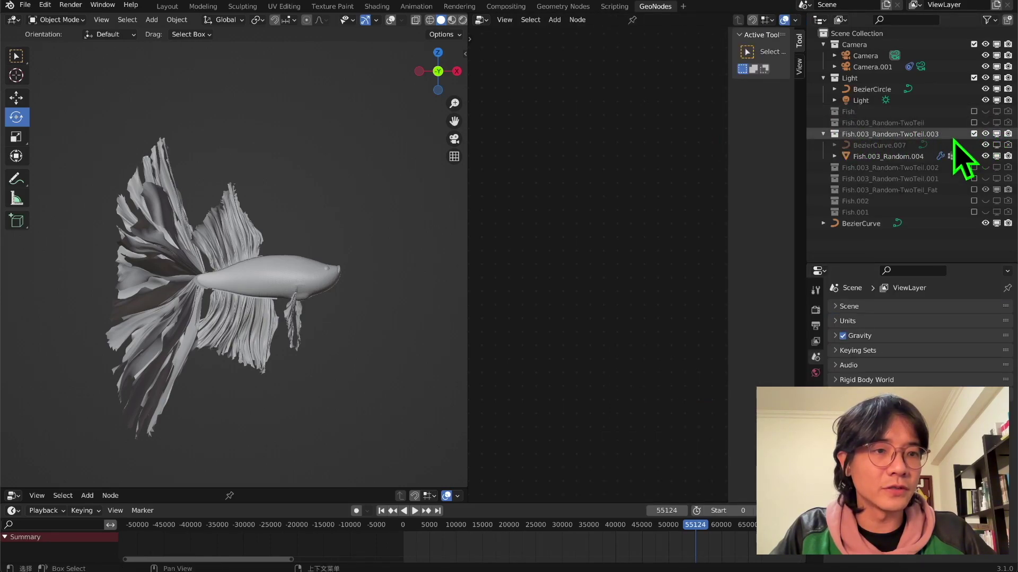
Apply the GeometryNodes modifier on Fish.003_Random.004 to bake its current random shape
left_click(940, 156)
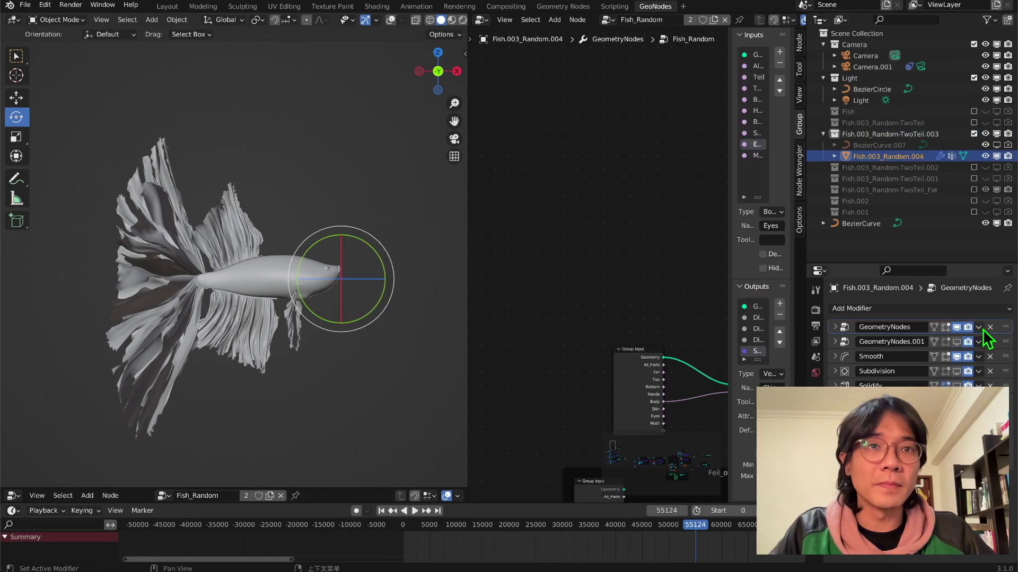
left_click(978, 327)
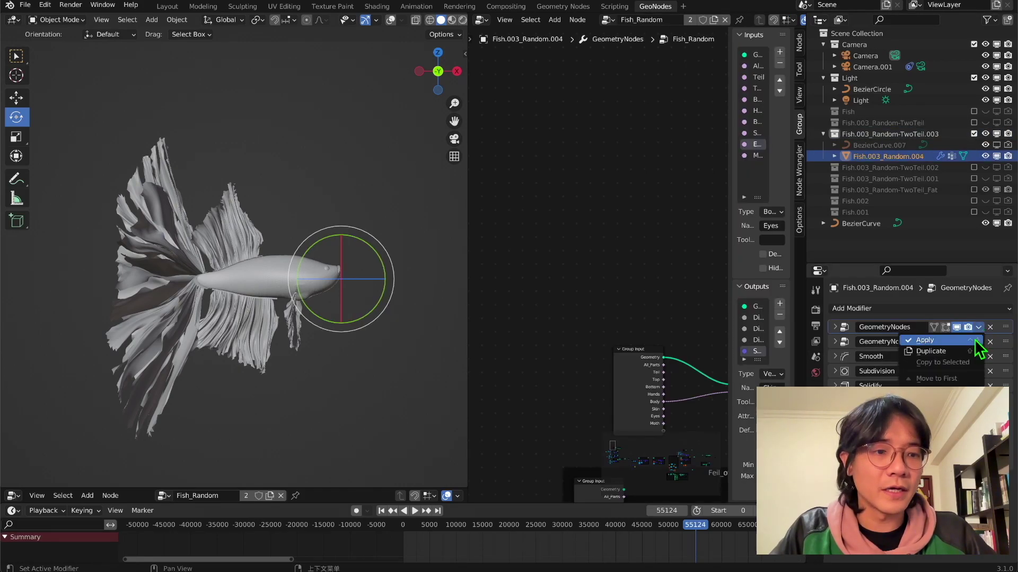
left_click(916, 341)
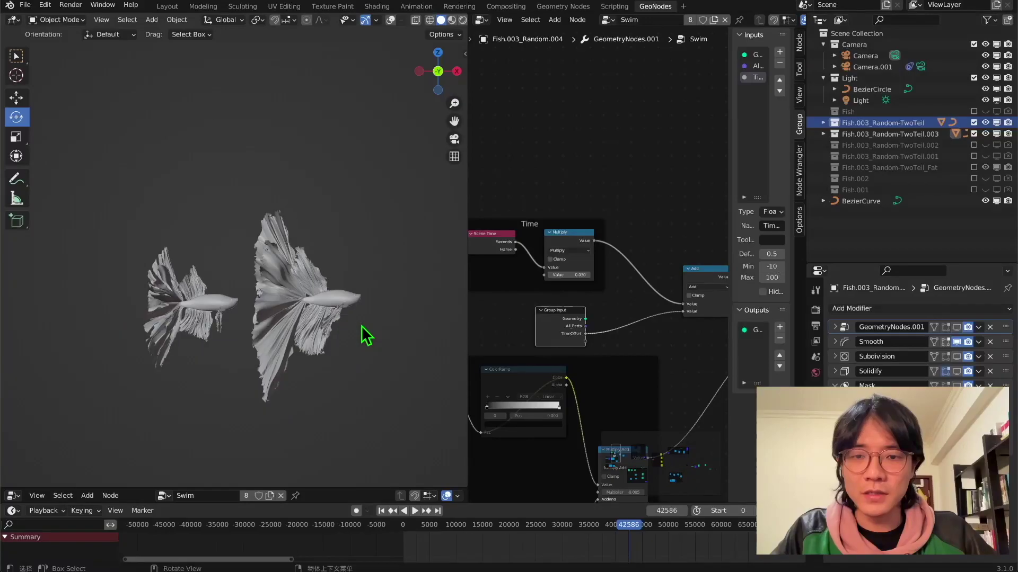
Move the timeline to frame 63668 to compare the live random fish with the baked copy
middle_click_drag(366, 335, 331, 309, "shift")
left_click(740, 537)
scroll(434, 431, "down", 2)
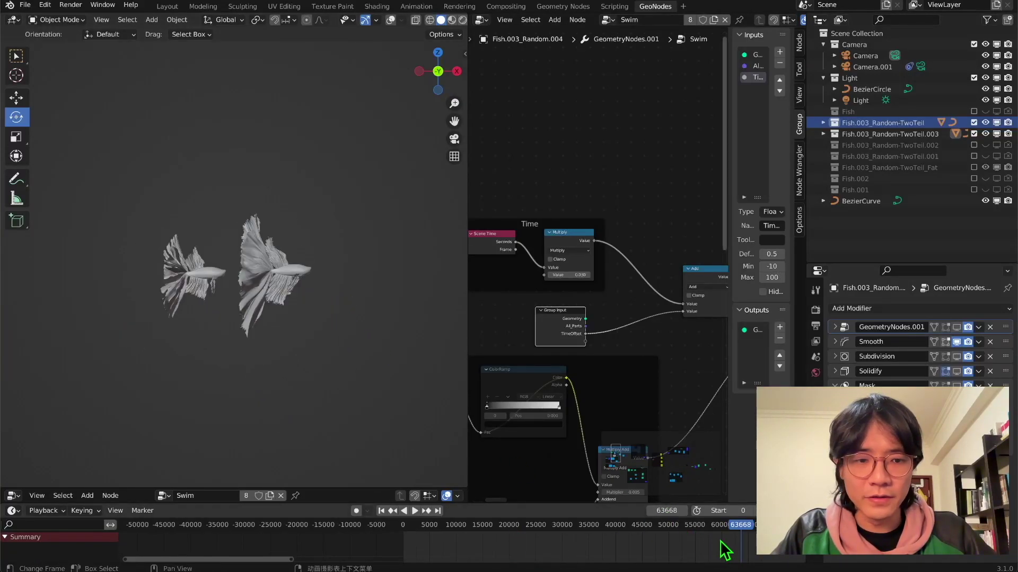
scroll(720, 540, "down", 10)
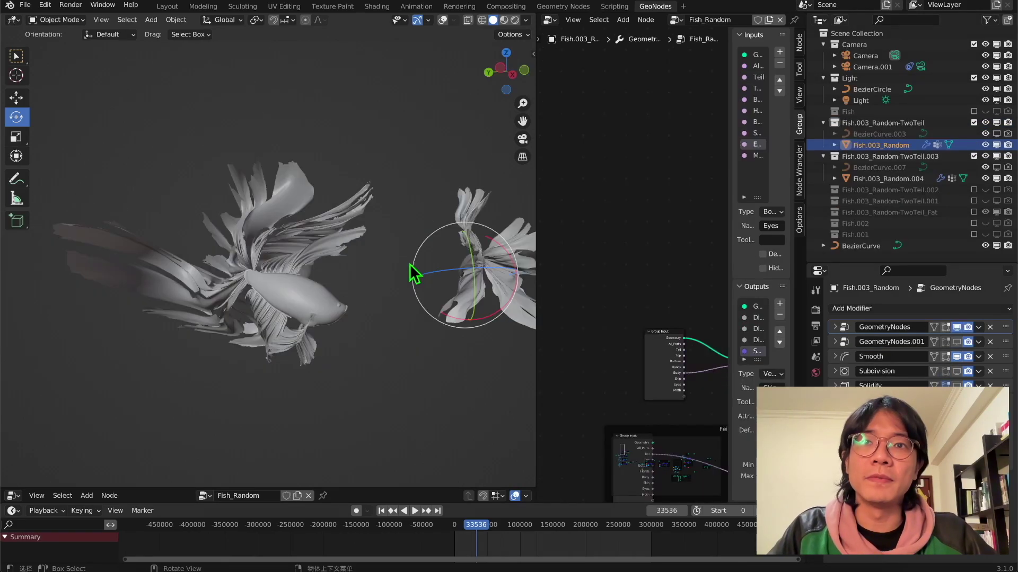
Enlarge the node editor area beside the 3D view to give the Fish_Random node tree more room
middle_click_drag(409, 264, 377, 274)
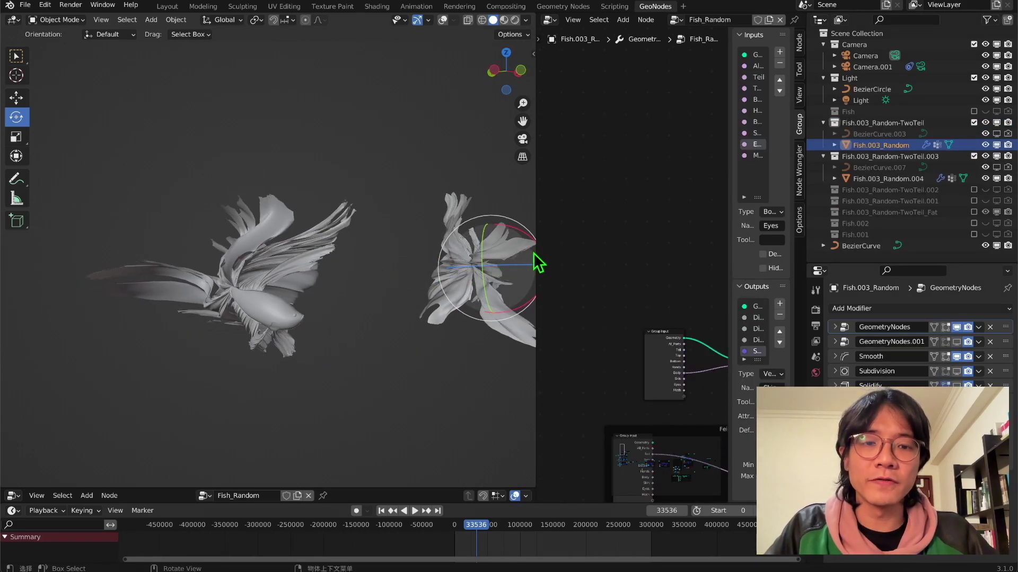
left_click_drag(536, 246, 445, 252)
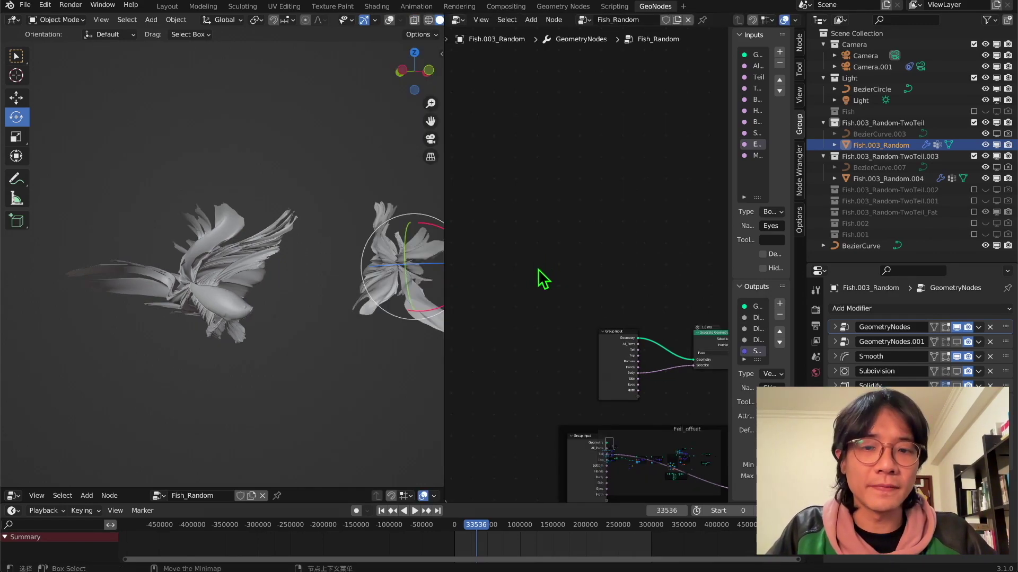
left_click(224, 302)
scroll(579, 286, "down", 2)
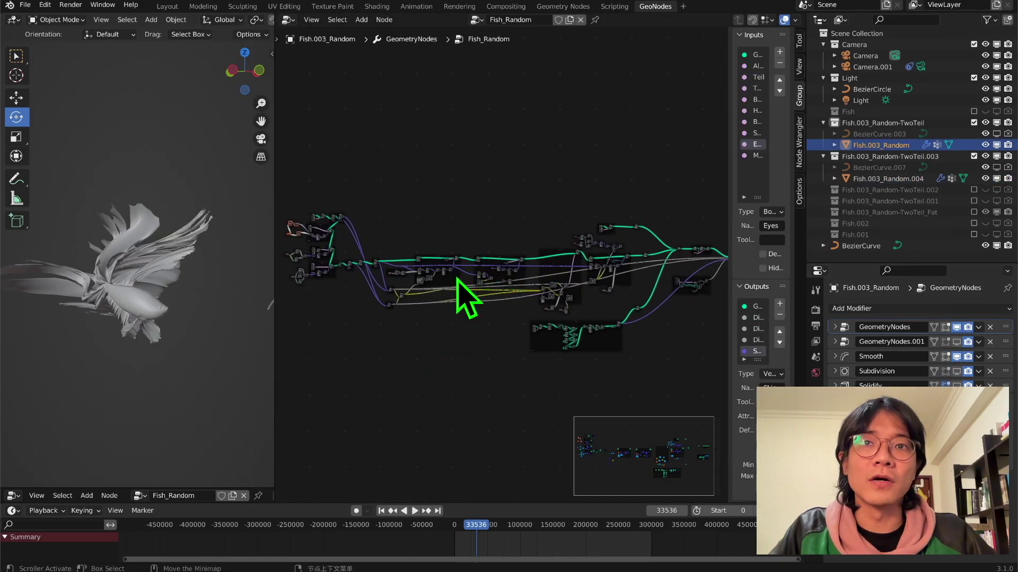
Examine the offset frames at the start of the Fish_Random node tree and the Random Value nodes feeding them
middle_click_drag(465, 295, 541, 316)
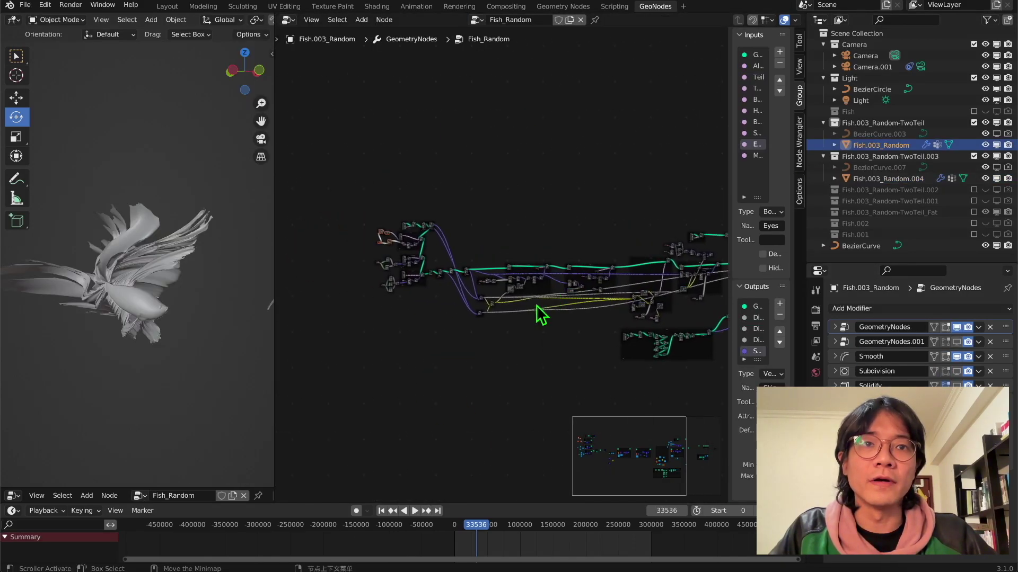
scroll(421, 301, "up", 5)
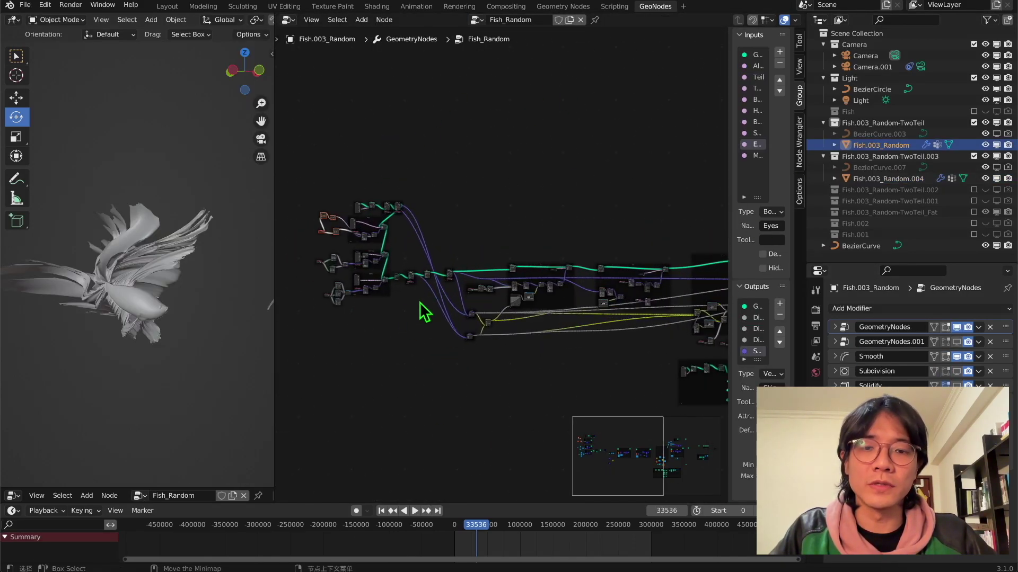
middle_click_drag(384, 313, 541, 260)
scroll(574, 343, "up", 10)
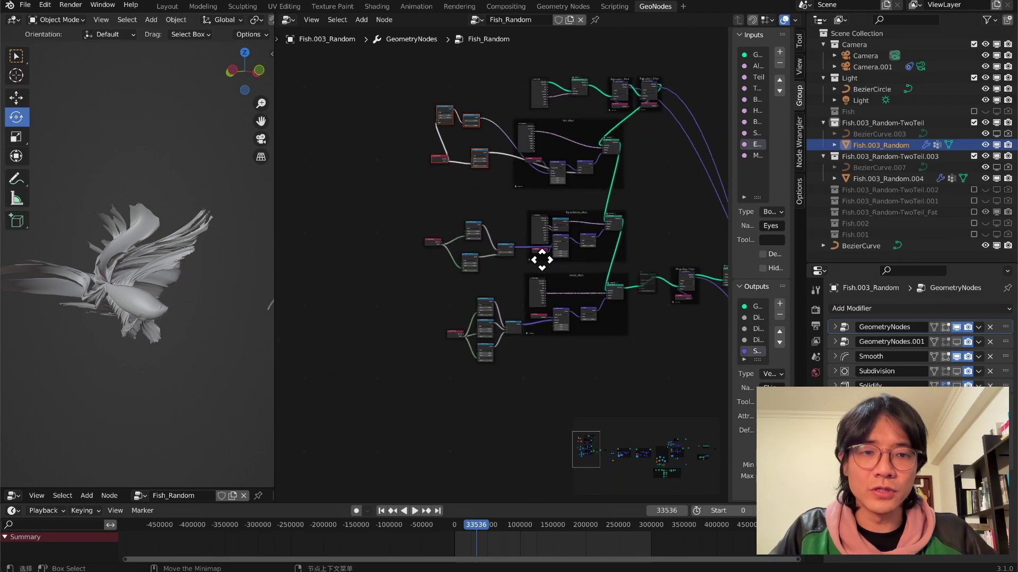
scroll(548, 264, "up", 4)
middle_click_drag(578, 190, 570, 256)
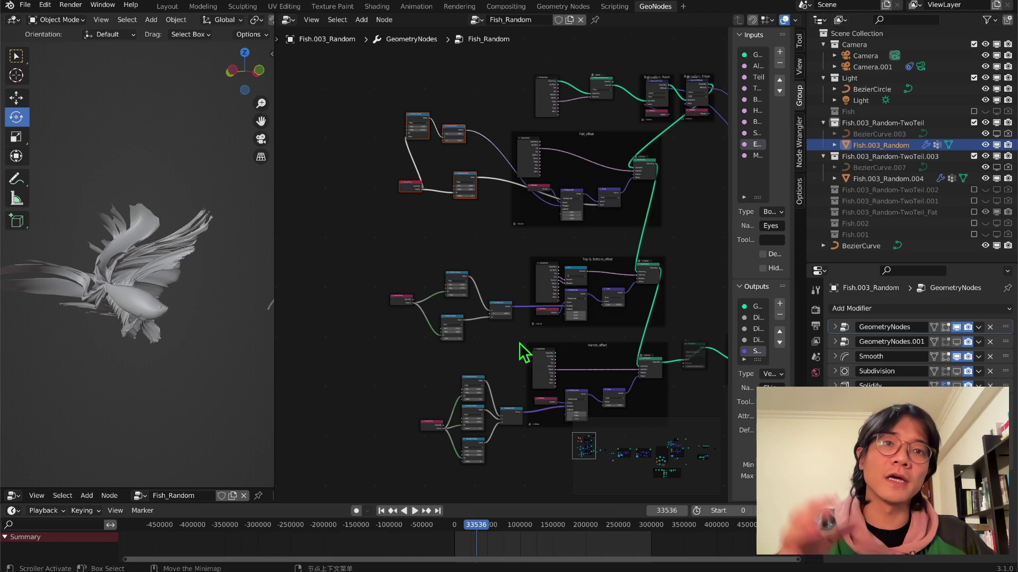
scroll(492, 385, "up", 7)
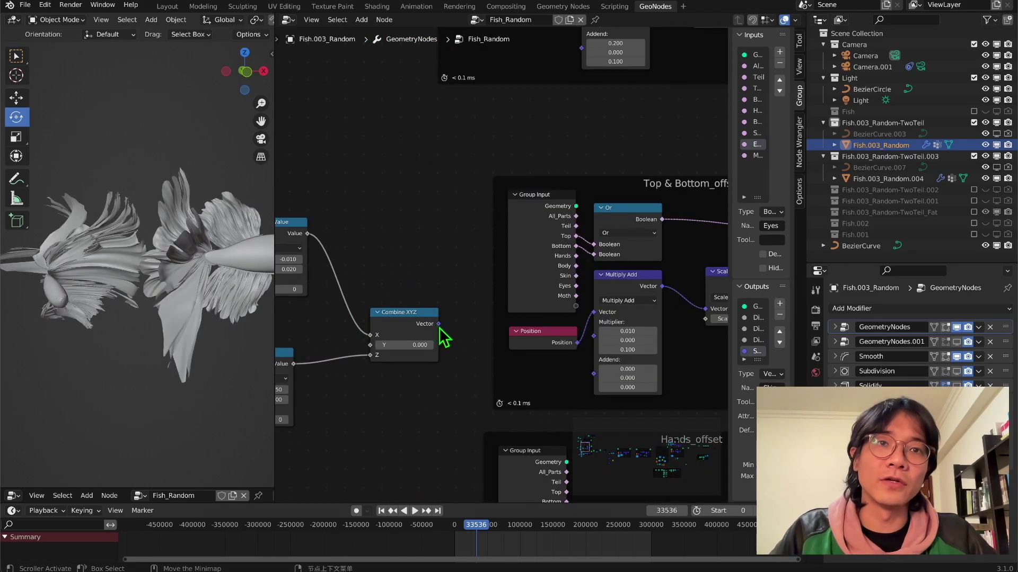
Connect the Combine XYZ vector to the Multiply Add multiplier in Top & Bottom_offset and reposition the Random Value node feeding X
left_click_drag(438, 324, 593, 337)
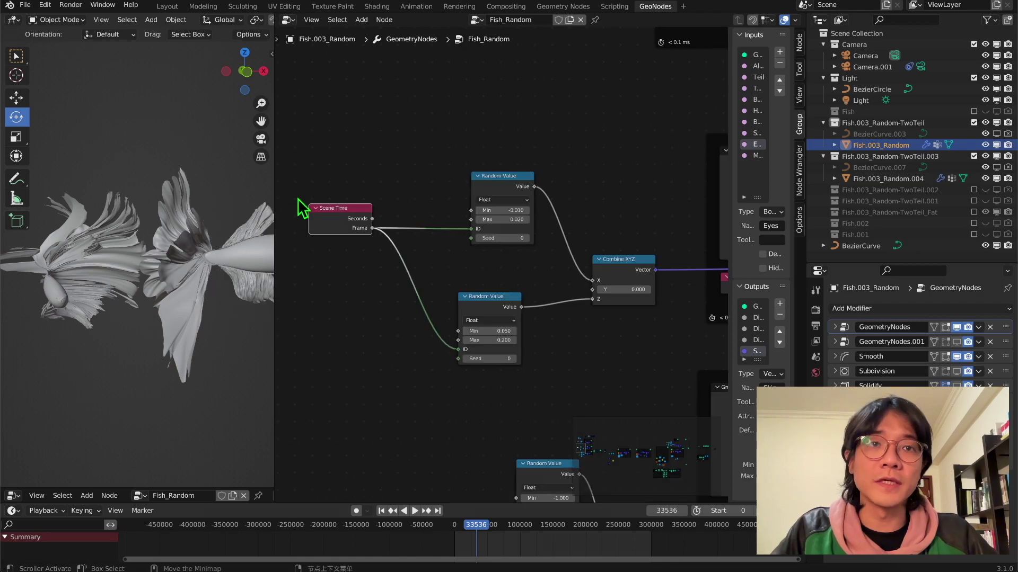
left_click_drag(485, 178, 457, 139)
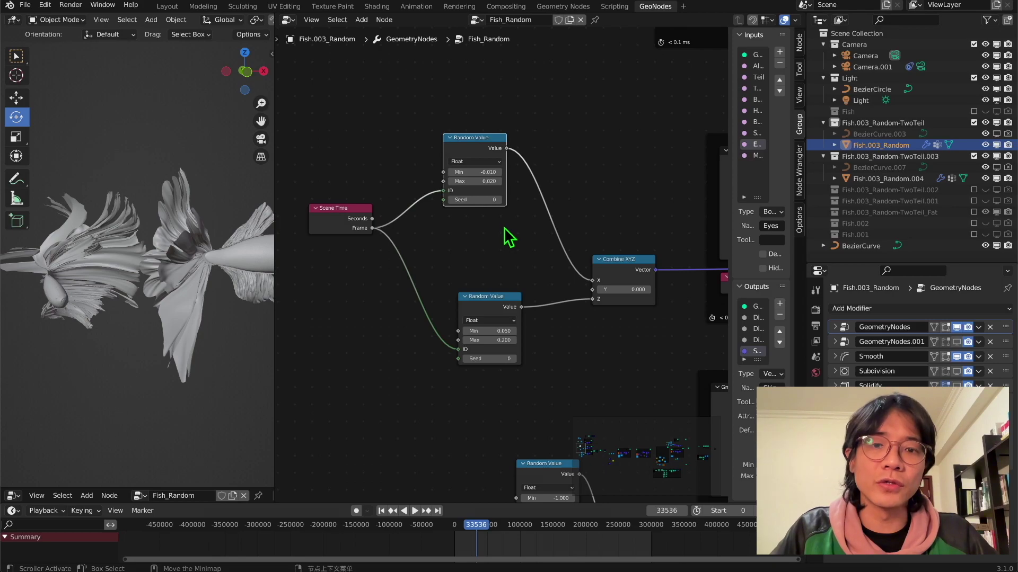
left_click_drag(525, 275, 518, 291)
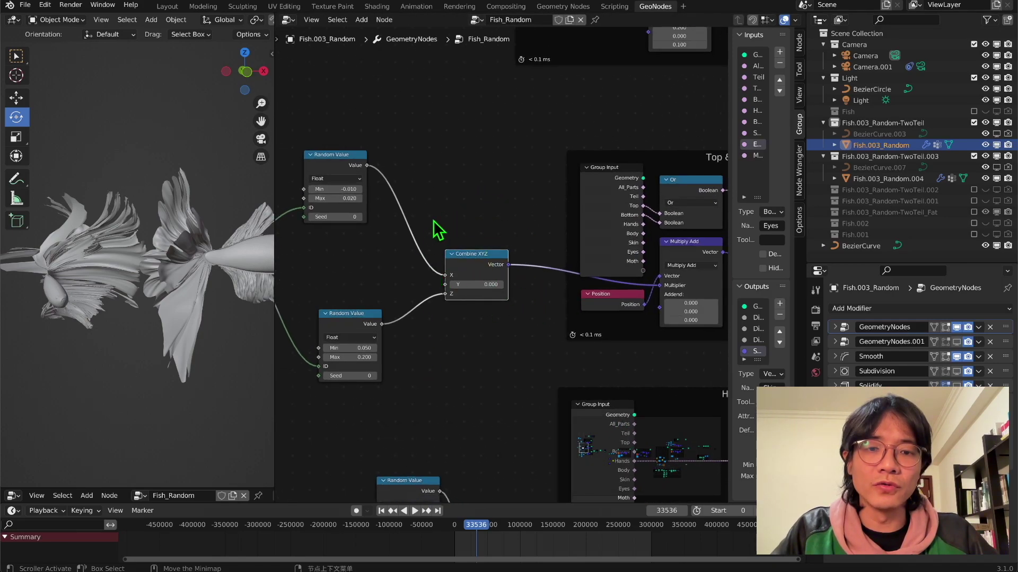
scroll(477, 297, "up", 1)
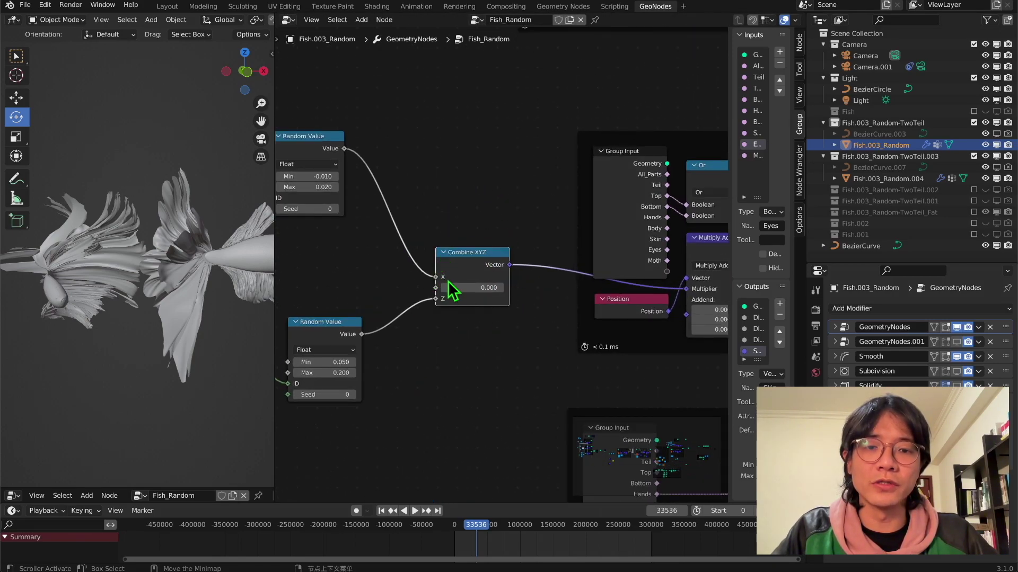
scroll(453, 301, "down", 2)
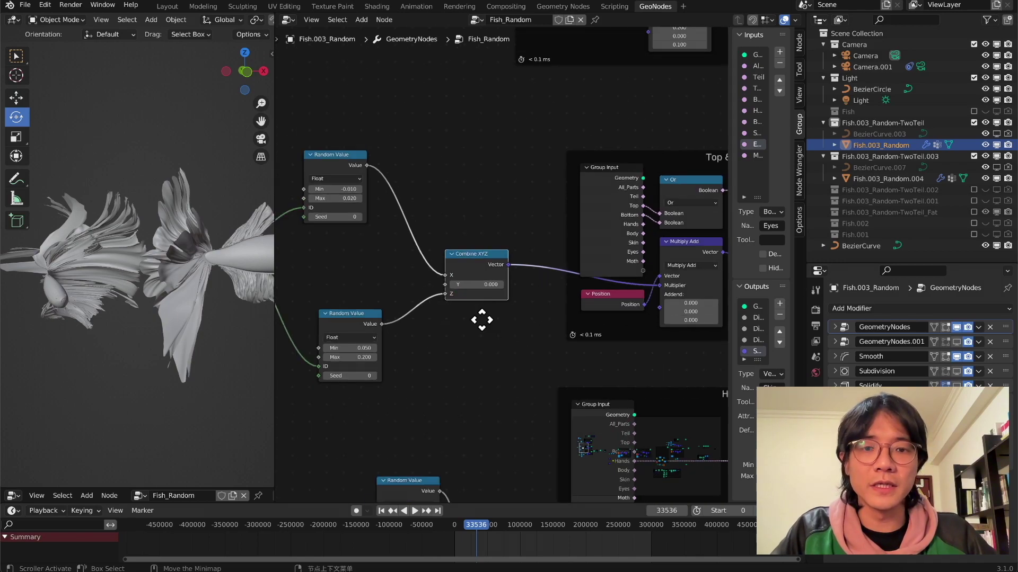
middle_click_drag(482, 319, 434, 332)
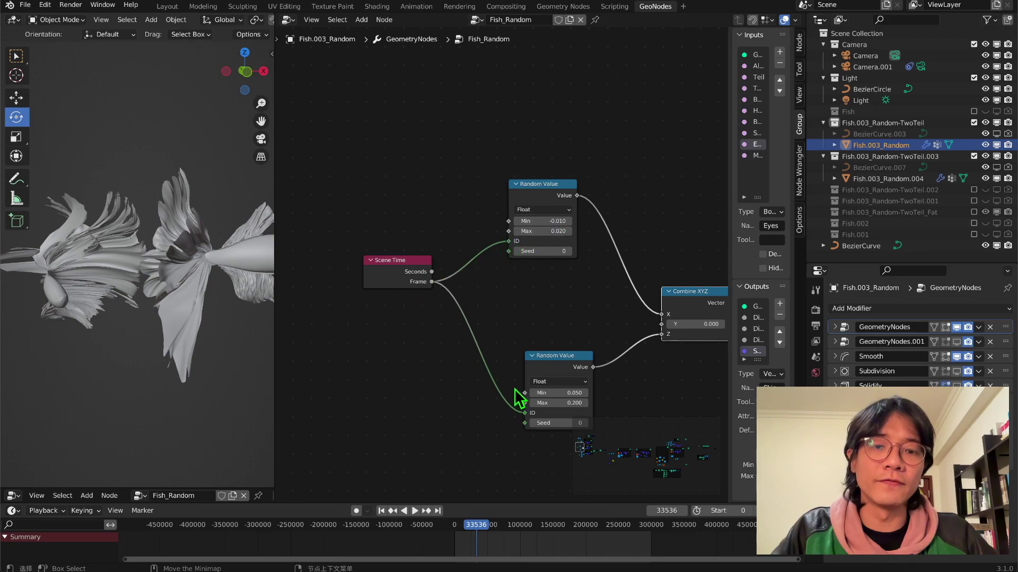
Move the timeline to frame 117997 to generate another random fish shape from the frame-driven values
left_click_drag(507, 530, 532, 528)
key("space")
key("space")
scroll(176, 265, "down", 8)
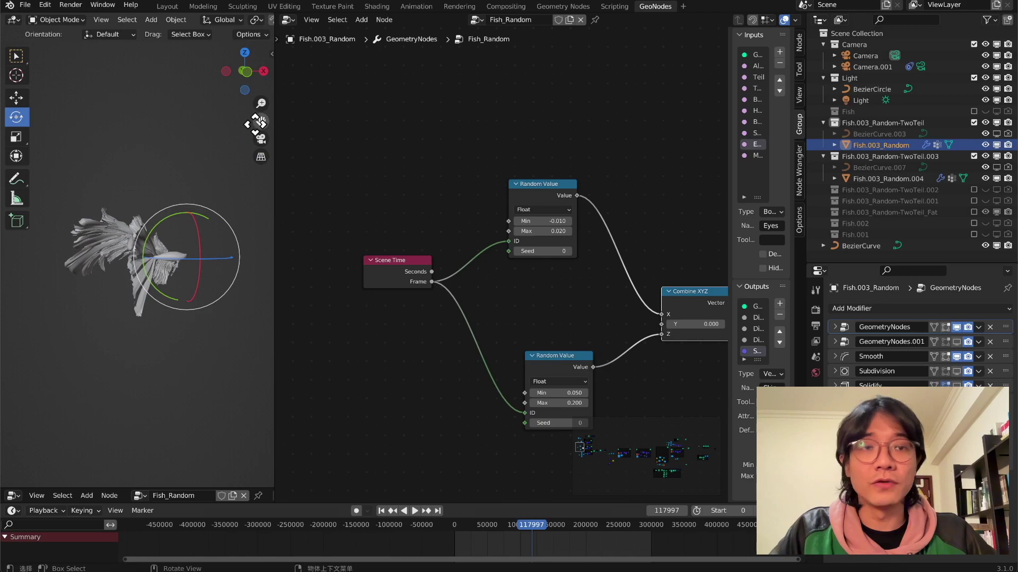
Examine the Scene Time and Random Value setups for each offset frame and the rest of the Fish_Random node tree
scroll(389, 301, "down", 5)
left_click_drag(403, 221, 640, 390)
middle_click_drag(631, 375, 539, 382)
left_click_drag(490, 303, 493, 297)
scroll(408, 207, "down", 5)
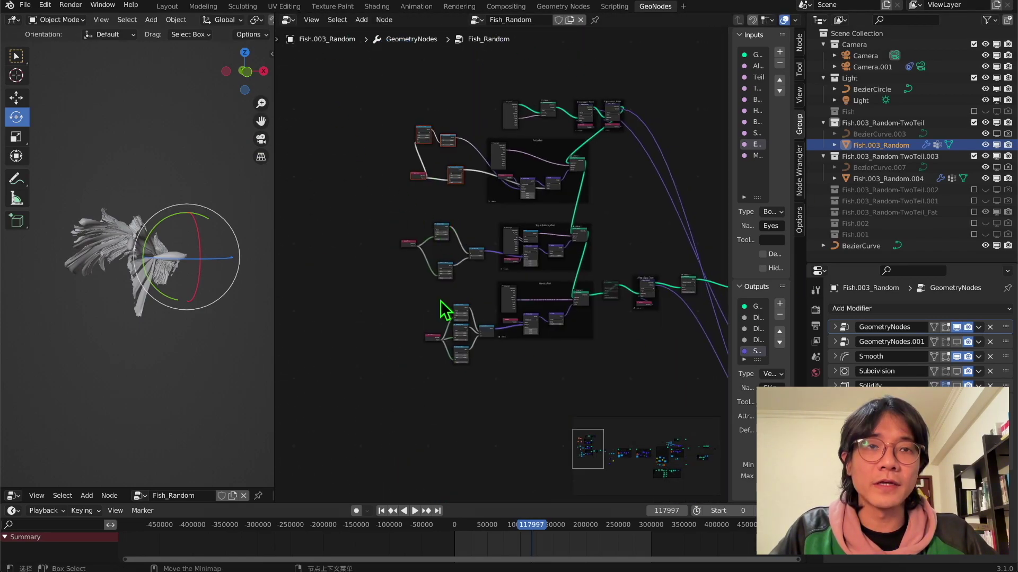
middle_click_drag(660, 315, 404, 178)
middle_click_drag(592, 306, 453, 301)
middle_click_drag(629, 254, 676, 306)
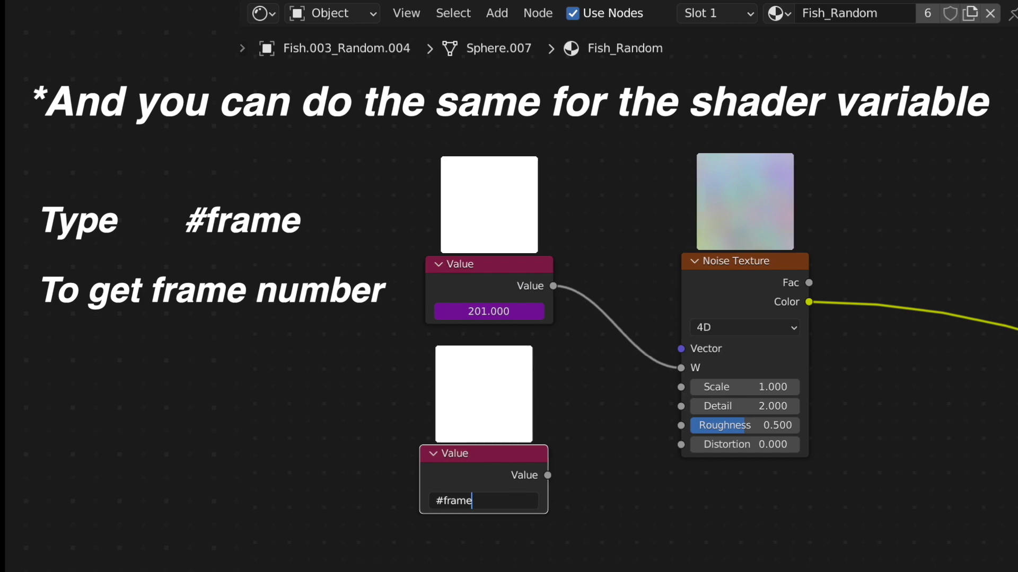